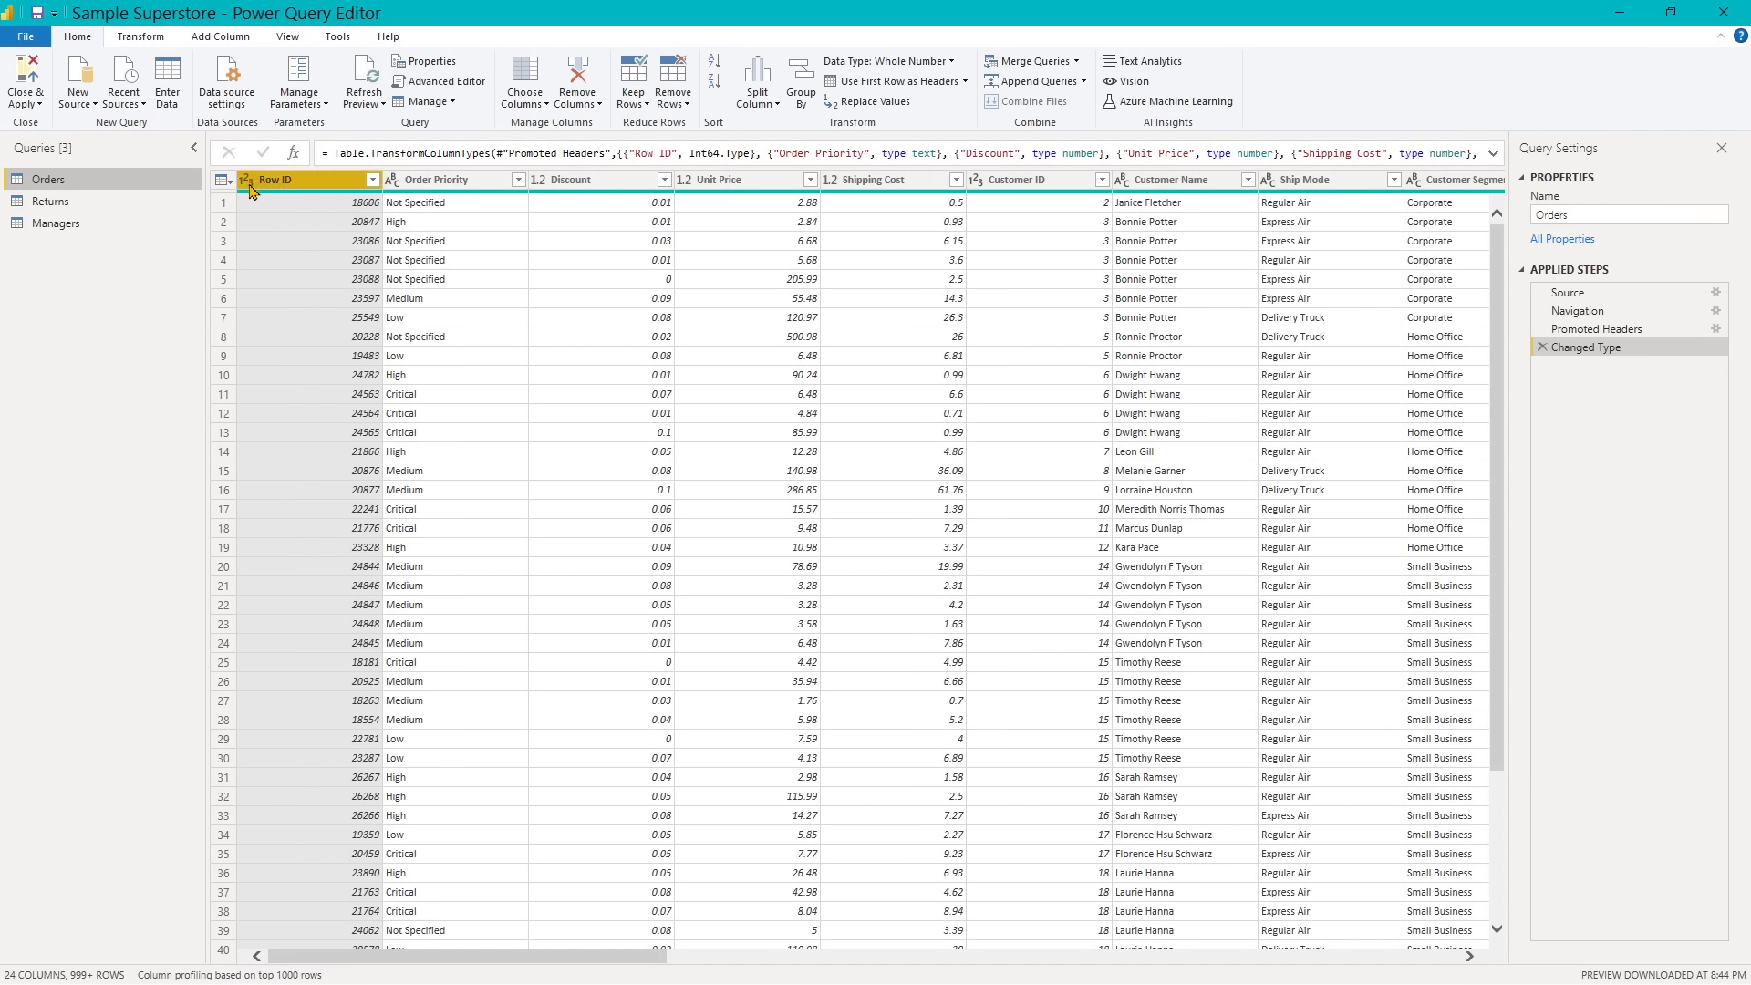
- Promote the first row of the Managers query to column headers
click(66, 228)
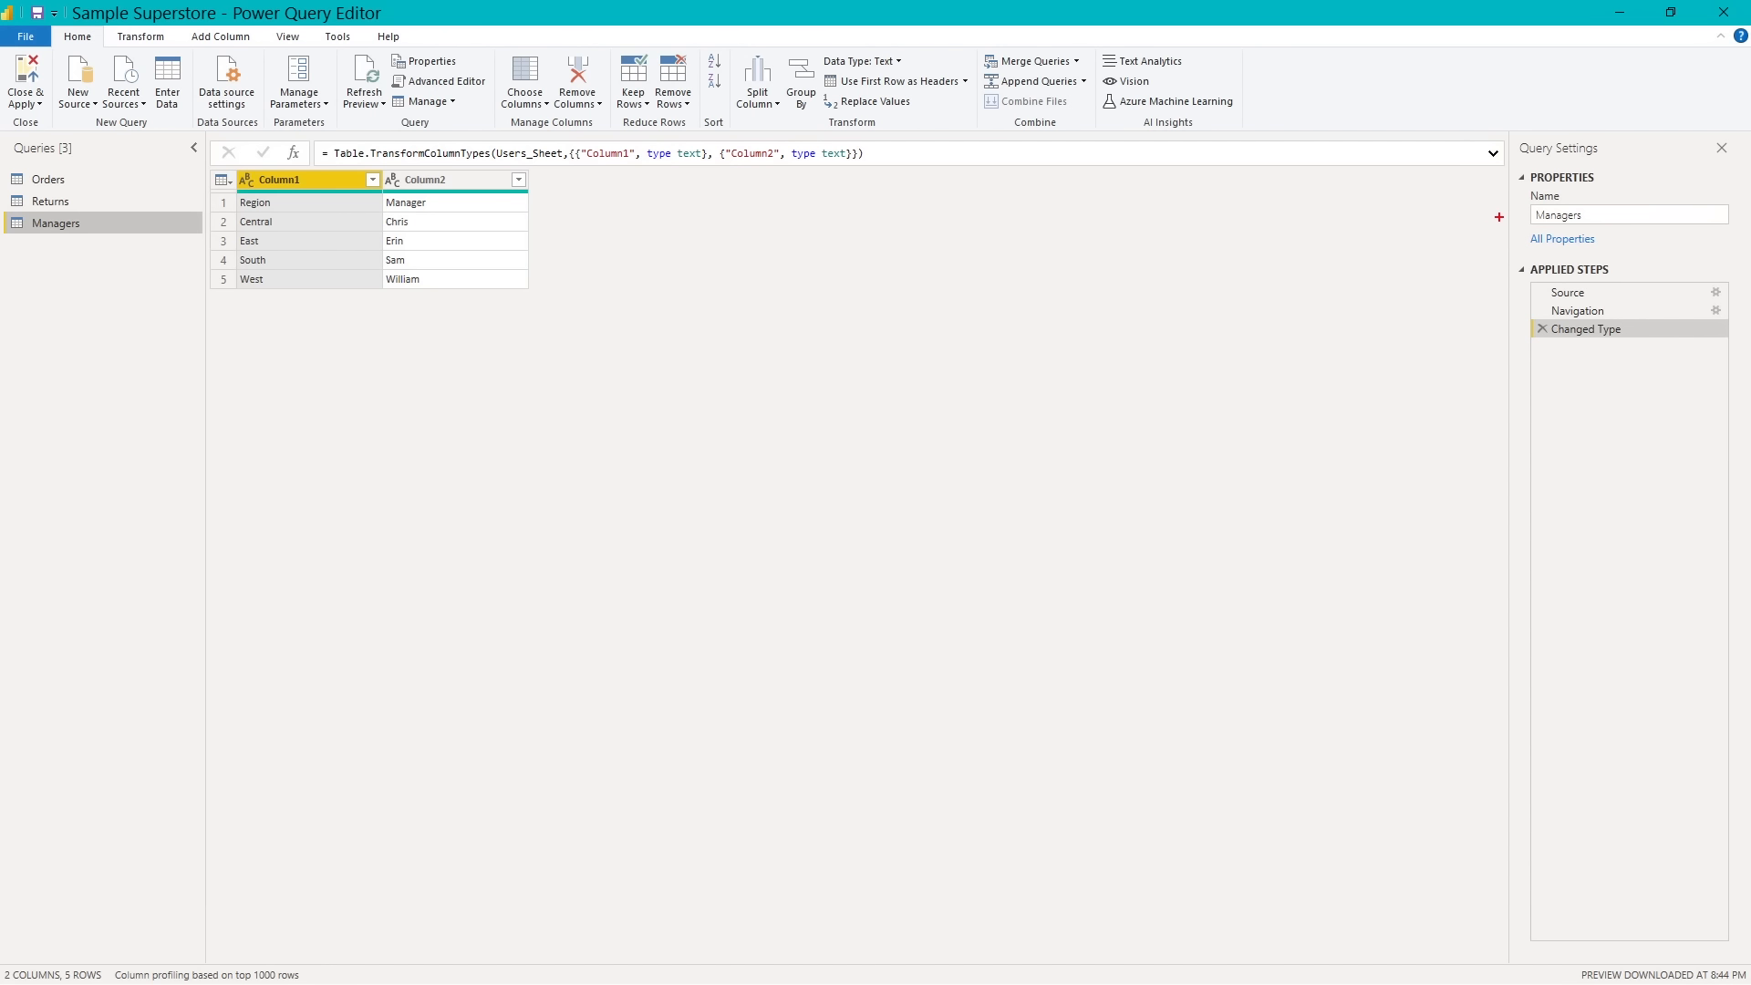
drag(1496, 216, 1411, 220)
drag(1489, 275, 1401, 274)
key(Escape)
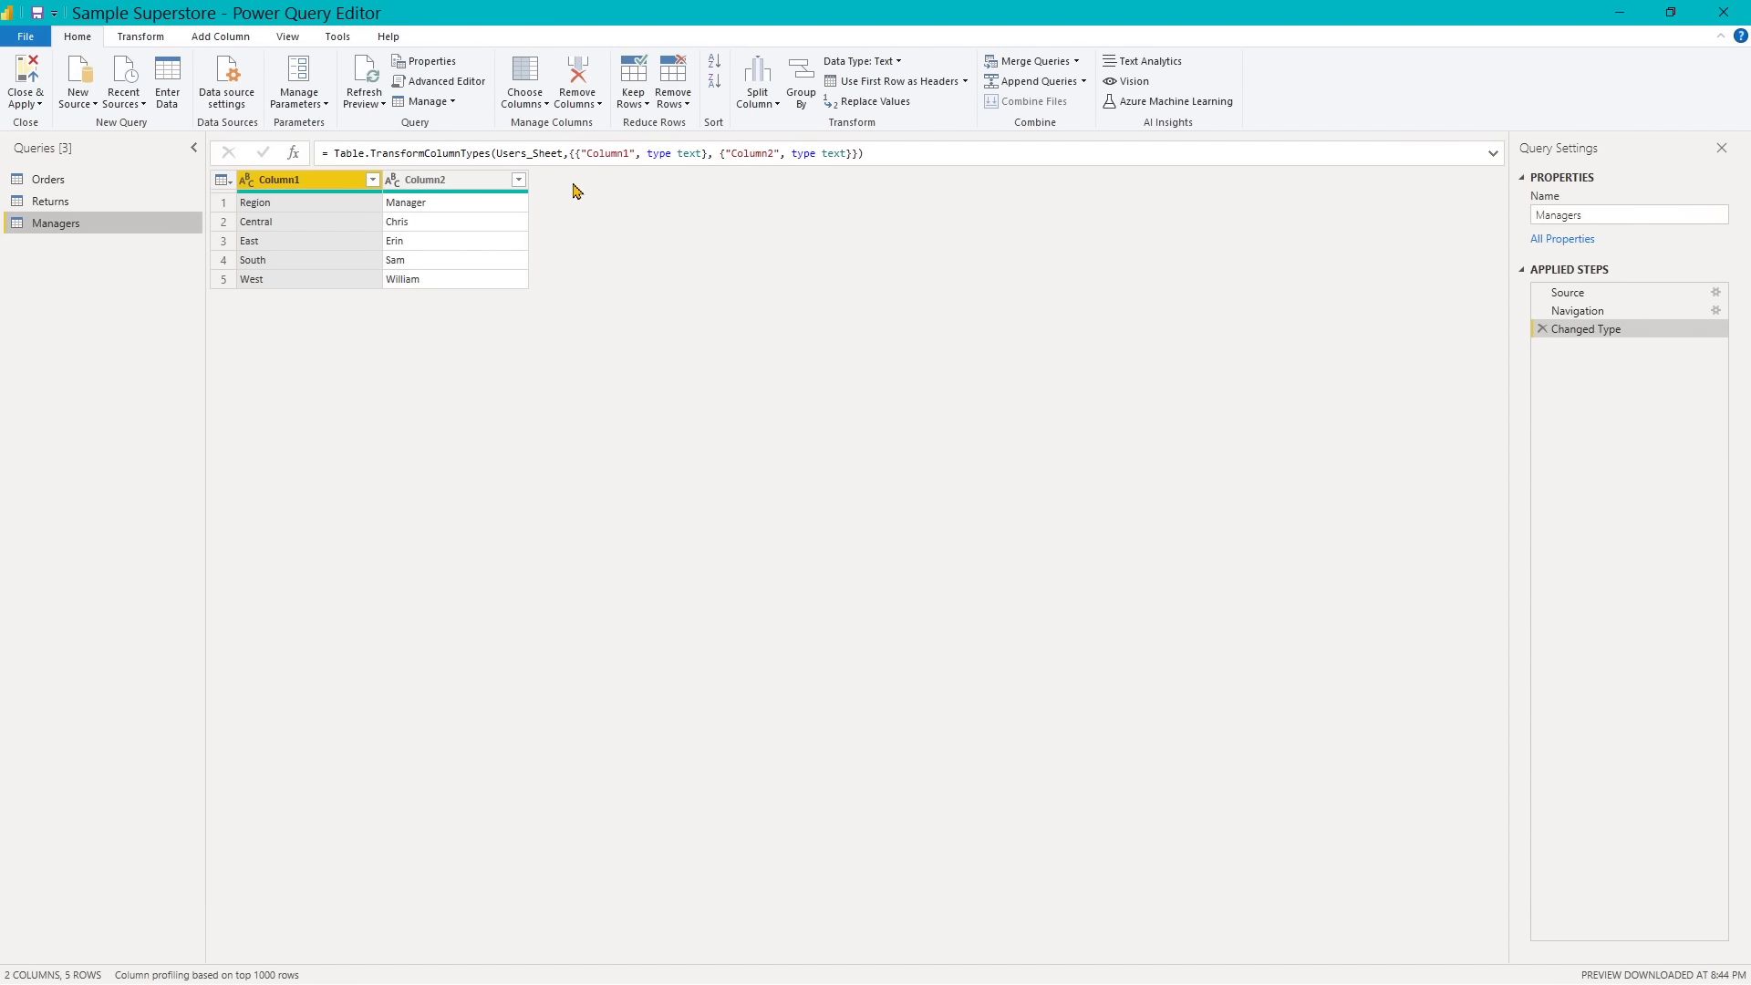
click(854, 83)
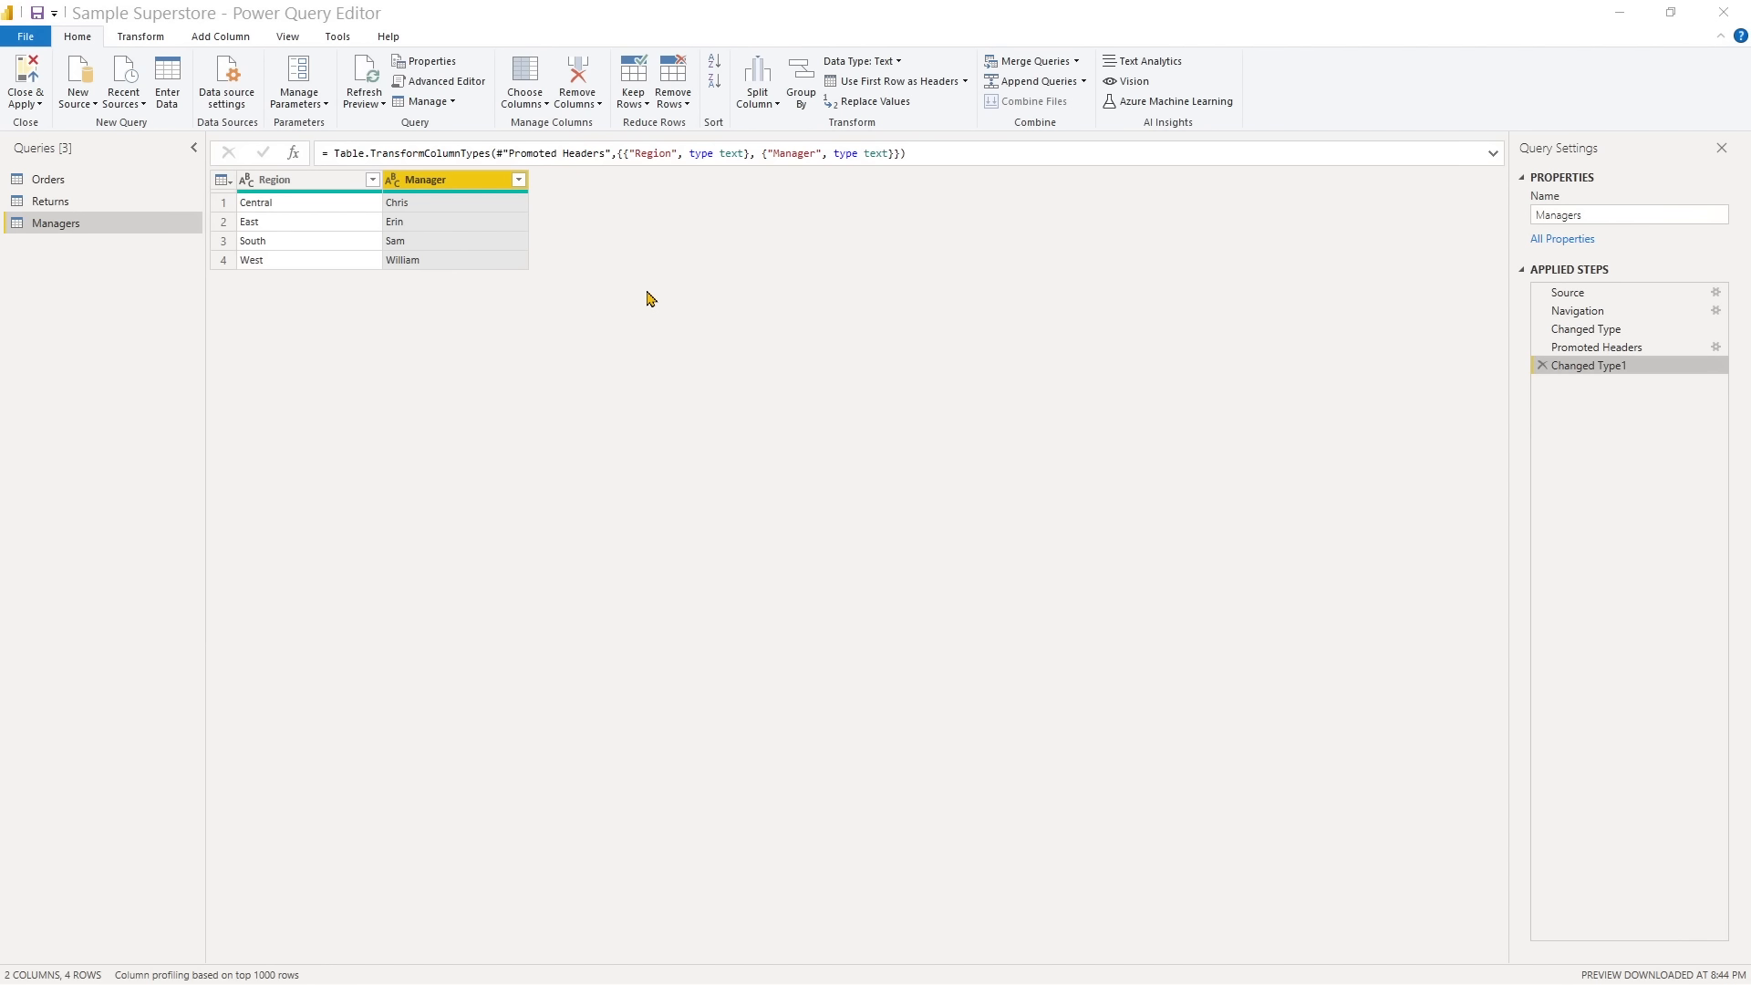
- Duplicate the Manager column and rename the original column to Manager First
right_click(464, 189)
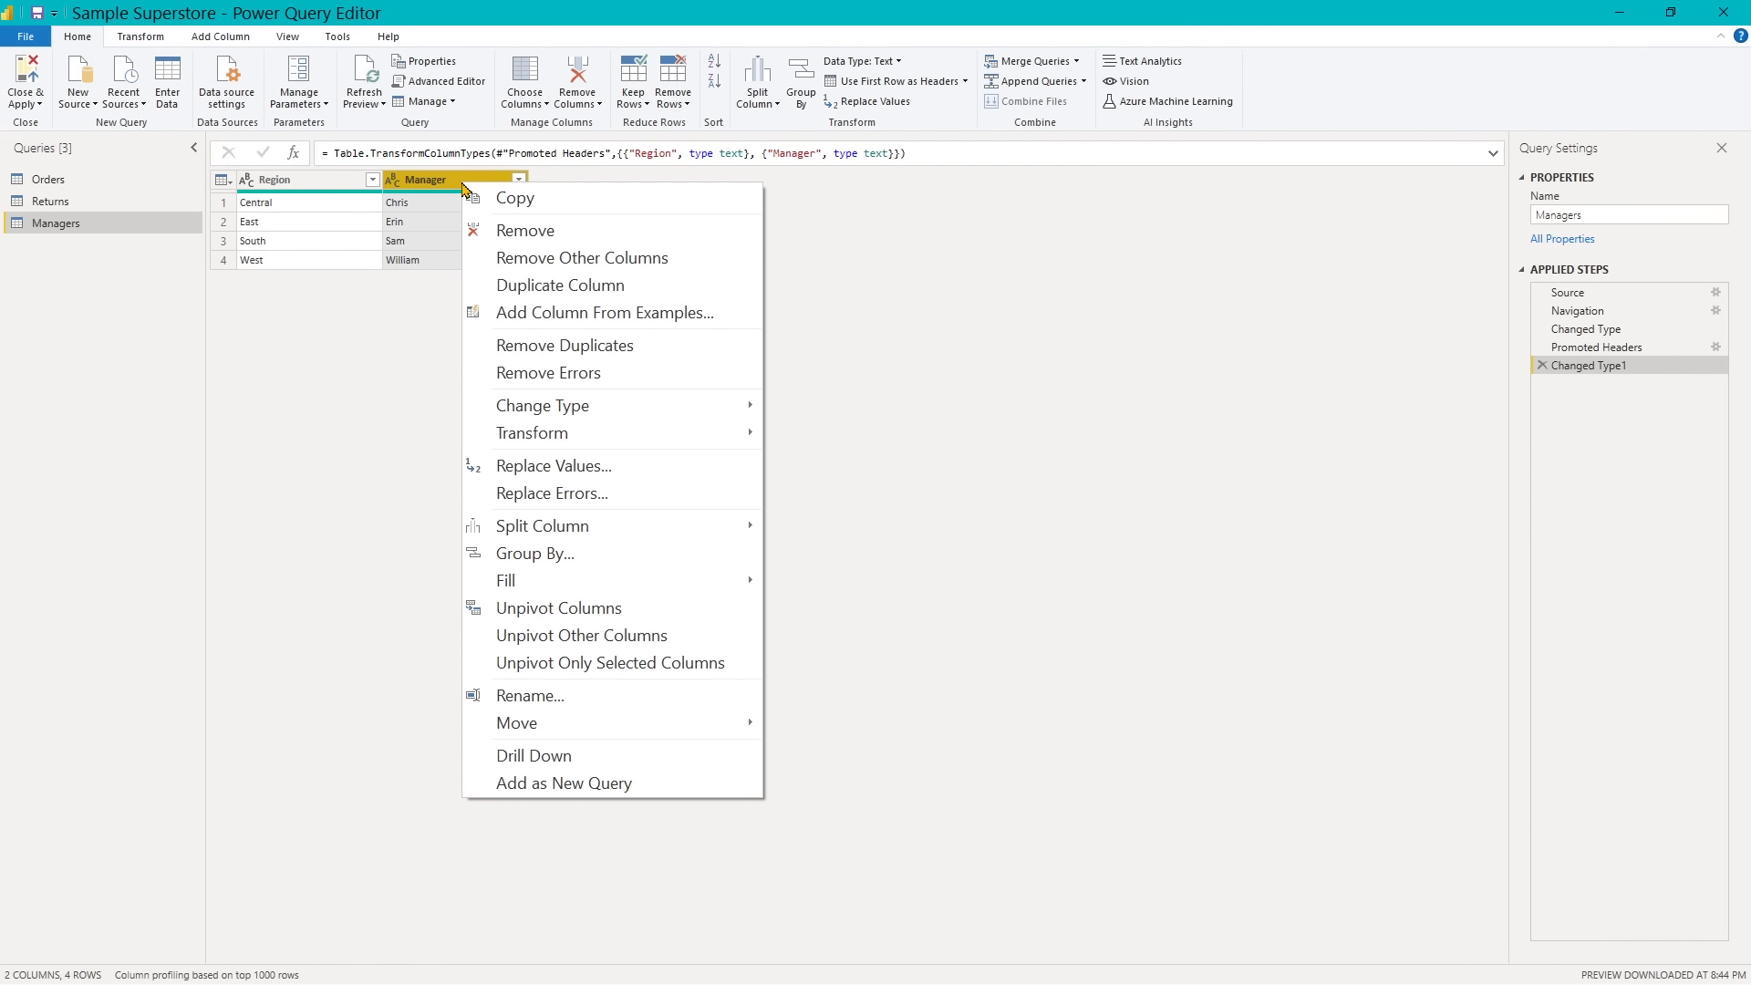
click(530, 288)
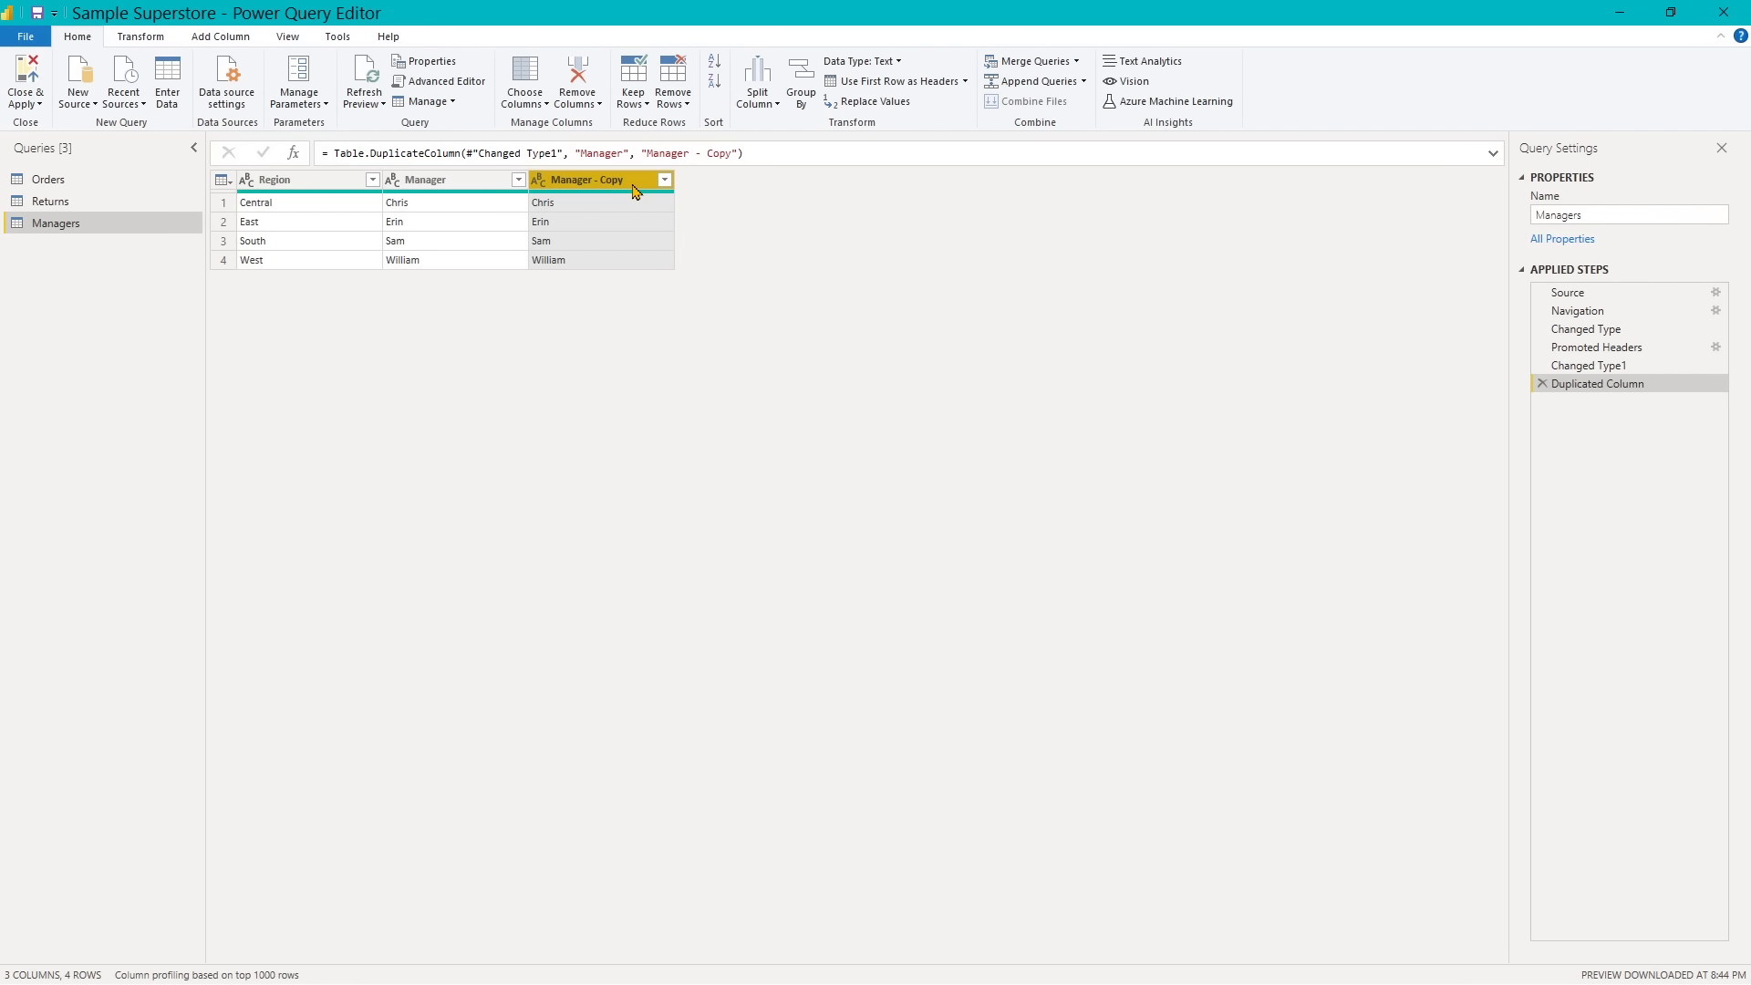
double_click(448, 186)
click(449, 180)
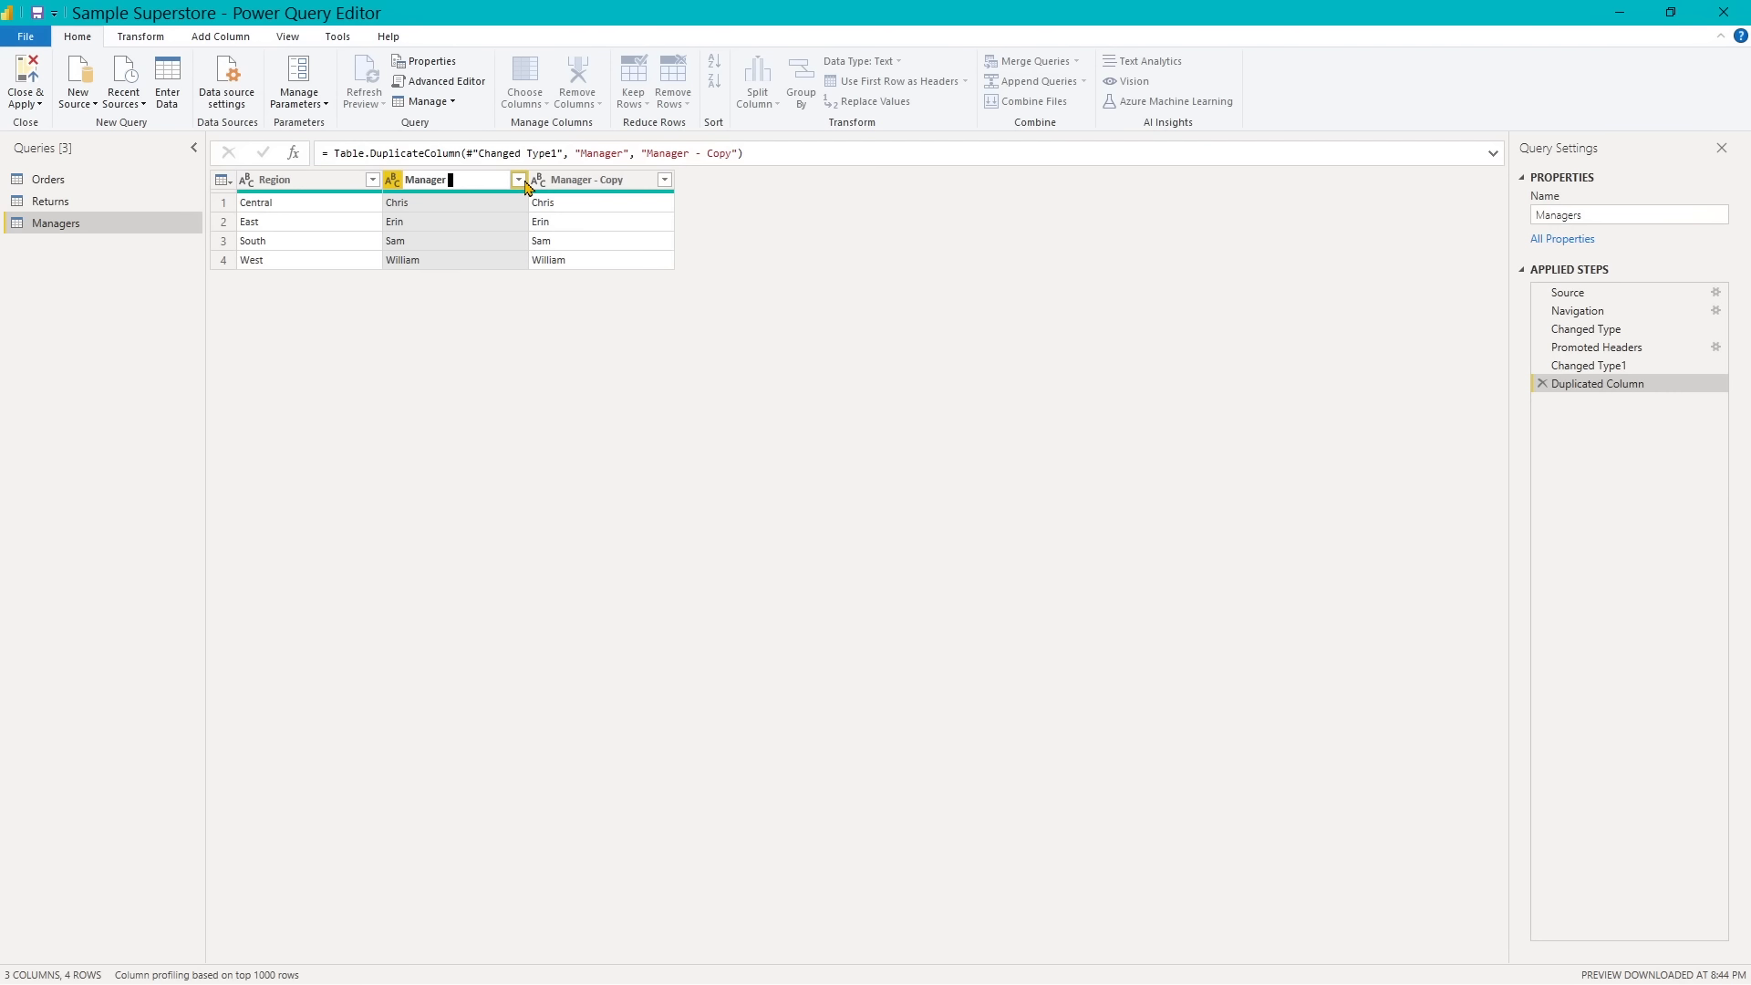
text(First)
key(Return)
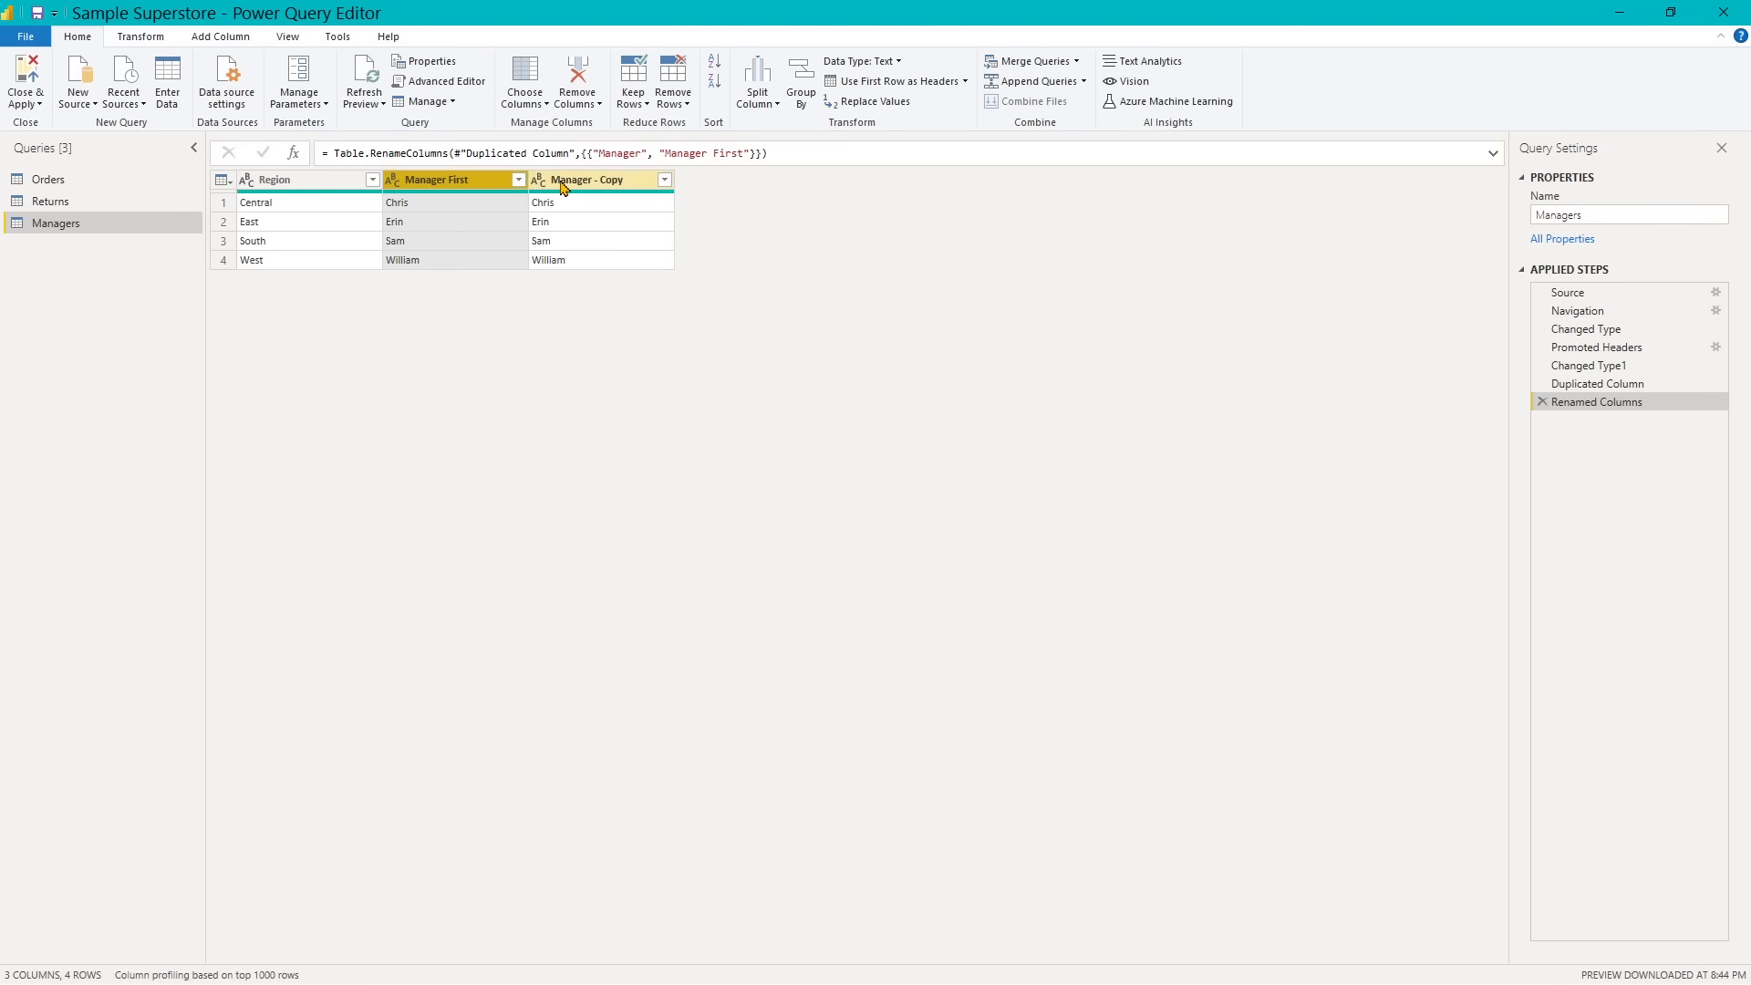
- Rename the duplicated Manager - Copy column to Manager Last
click(562, 187)
double_click(584, 181)
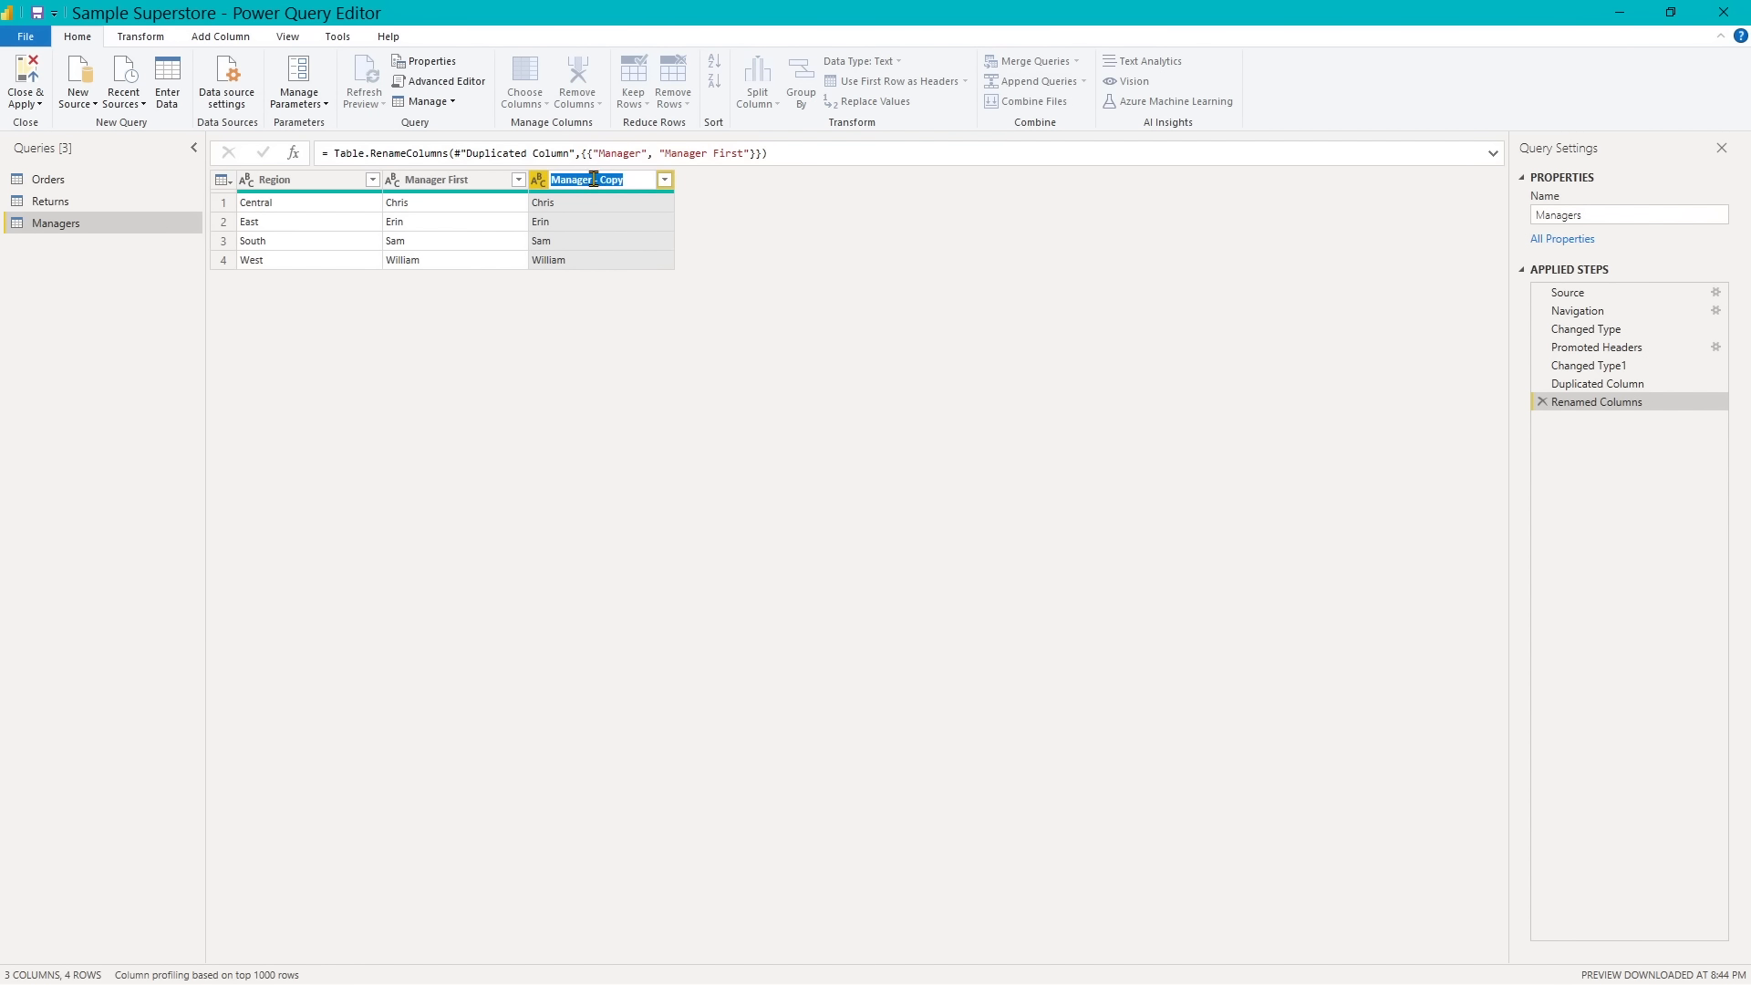
click(628, 179)
key(BackSpace)
key(BackSpace)
key(BackSpace)
key(BackSpace)
key(BackSpace)
key(BackSpace)
text(Last)
key(Return)
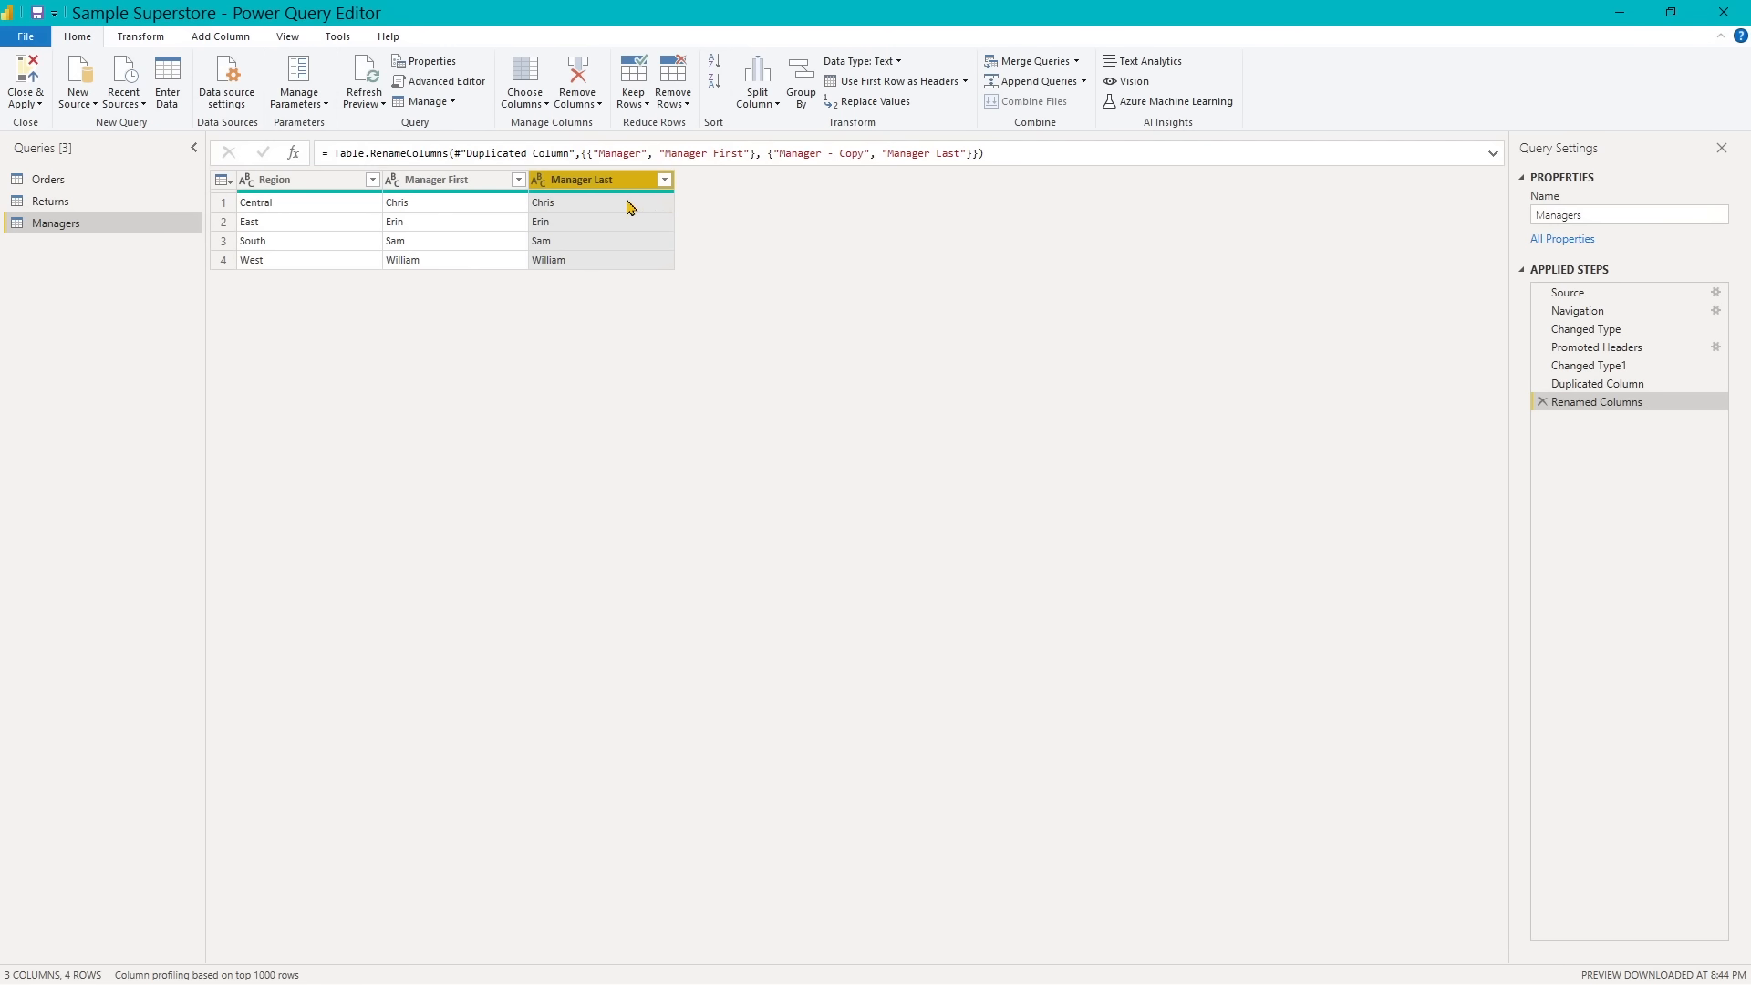
- Replace the Central region's value in the Manager Last column with that manager's surname
click(559, 212)
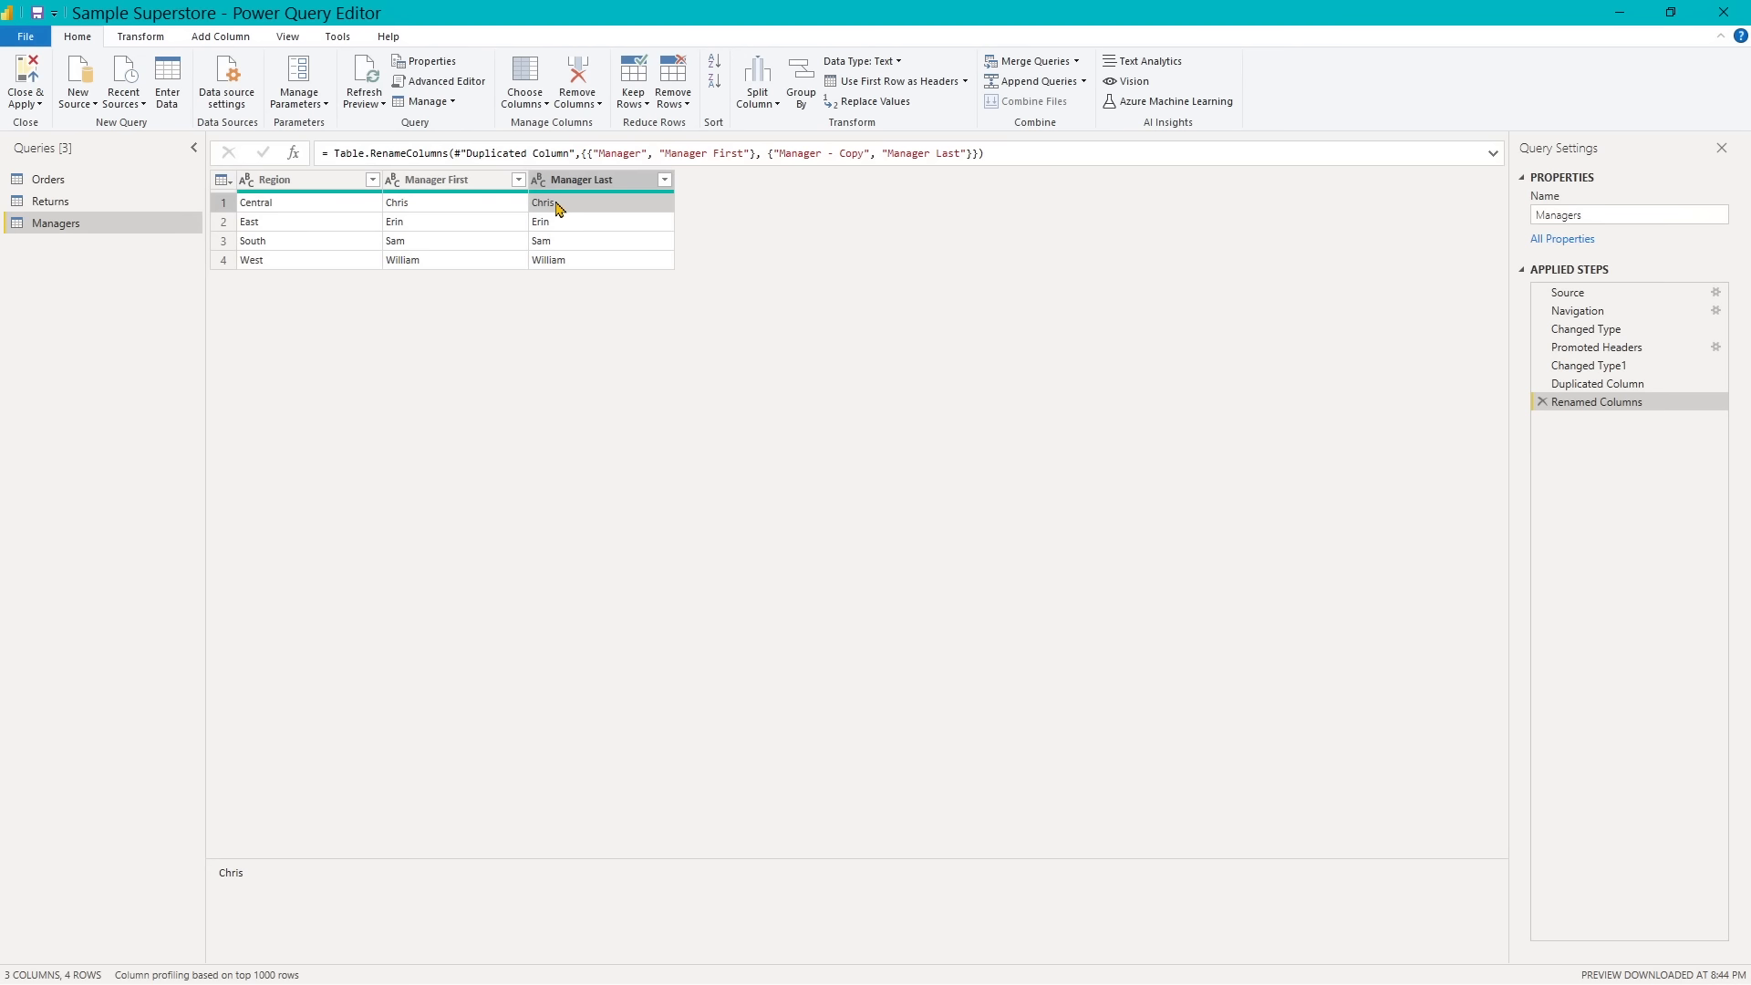
right_click(558, 208)
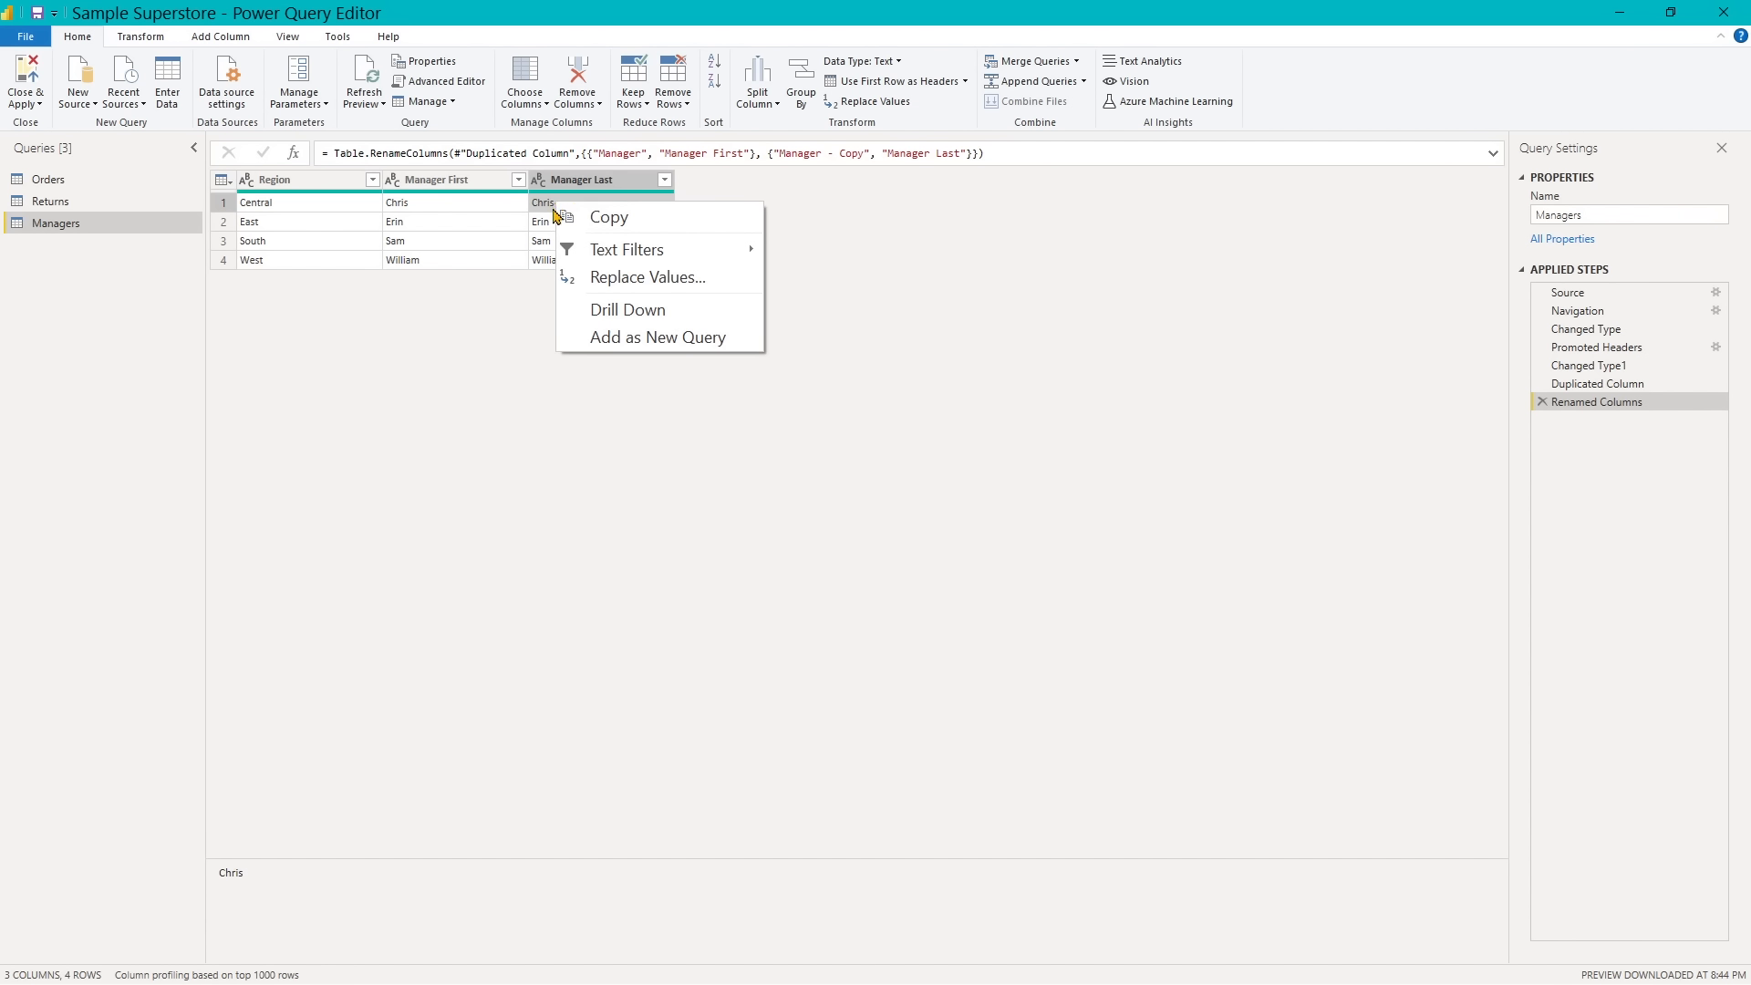
click(594, 278)
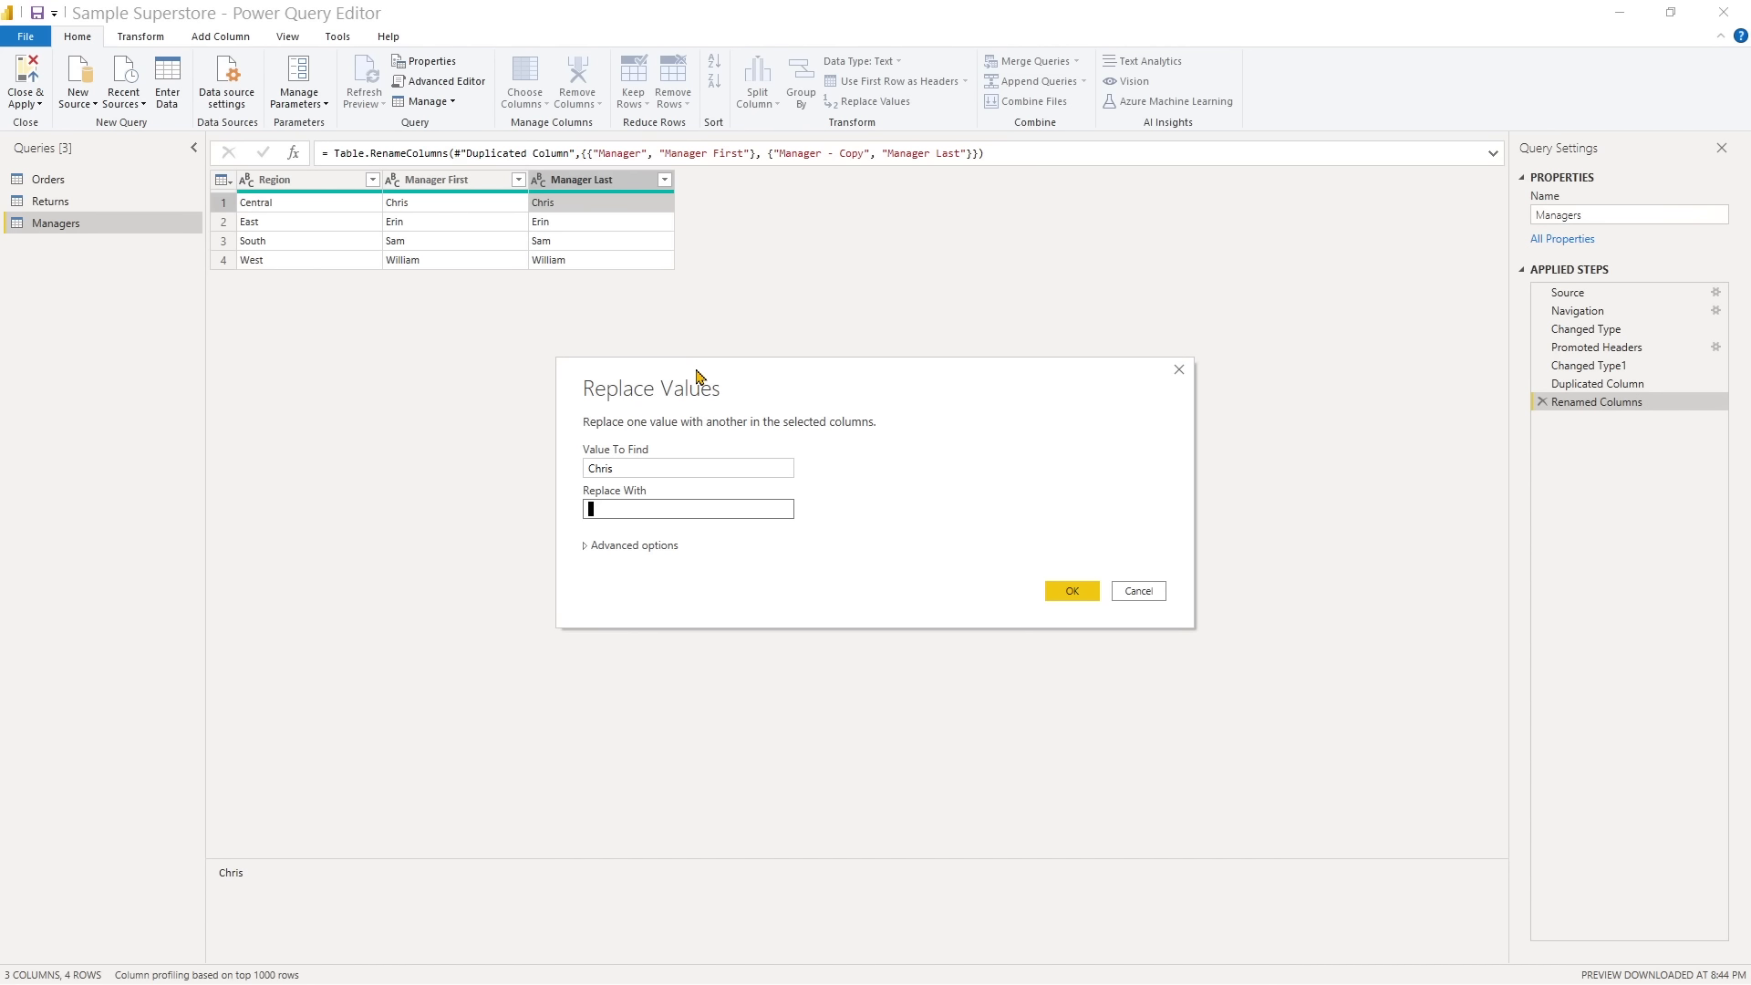
text(Evans)
click(1073, 591)
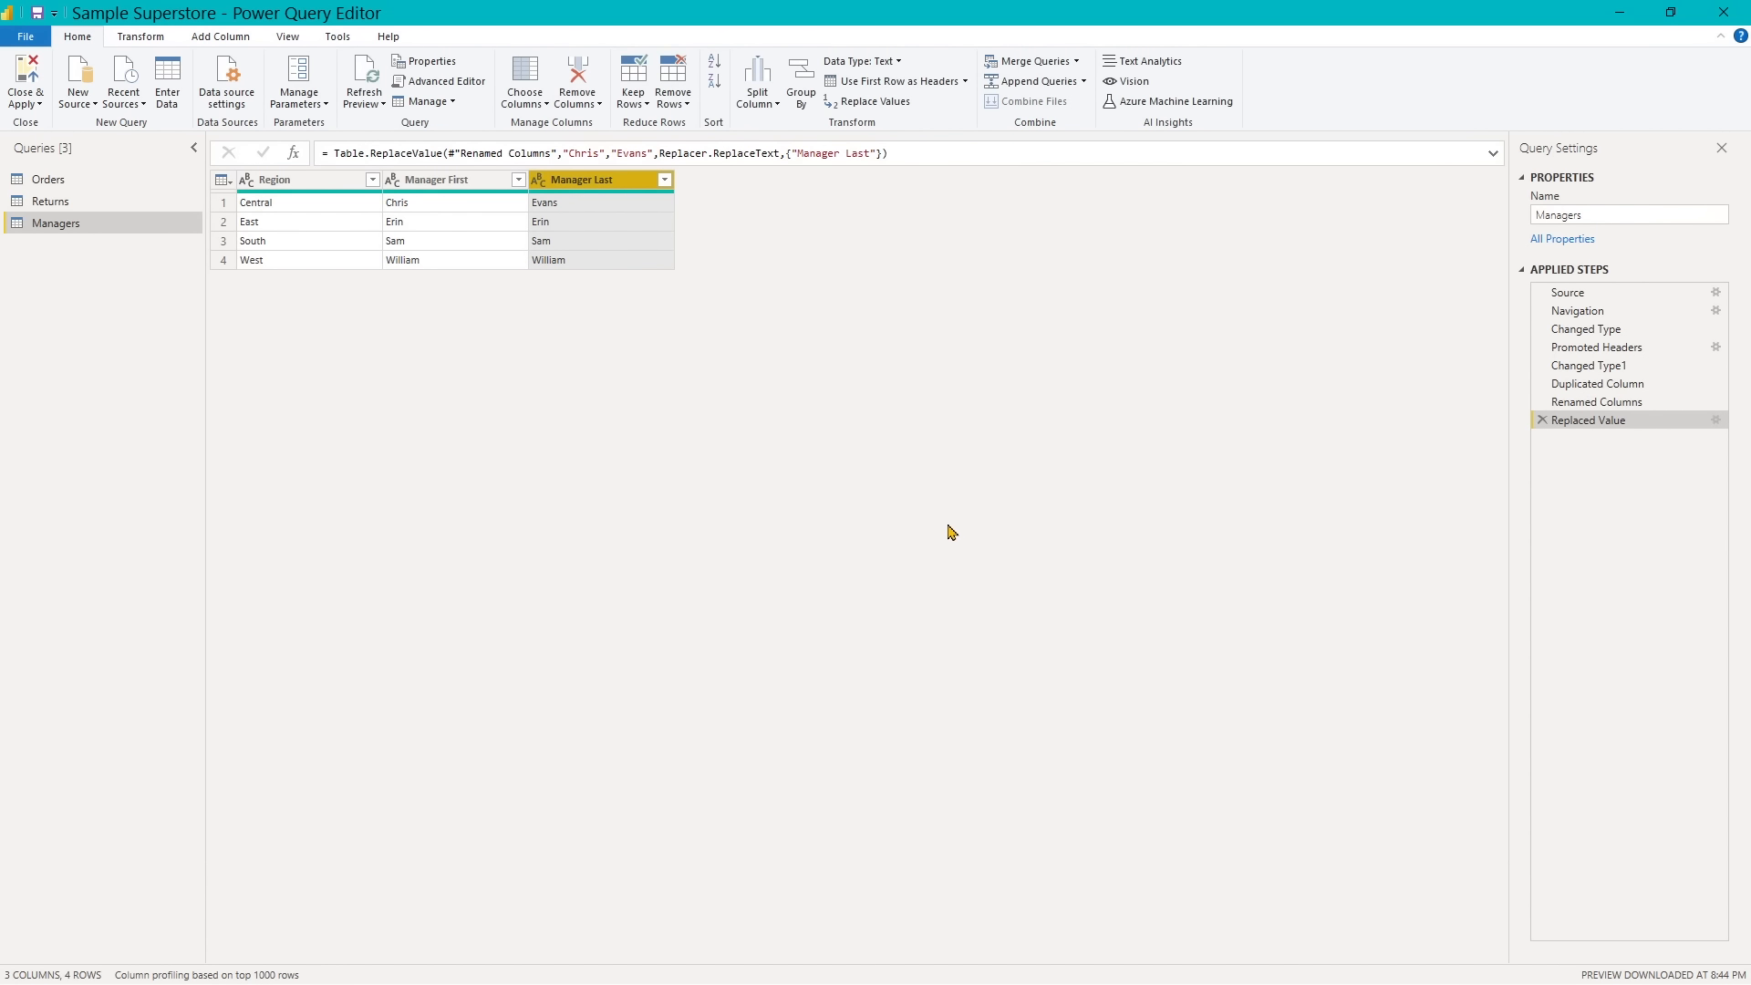
- Replace the East region's value in the Manager Last column with that manager's surname
right_click(551, 225)
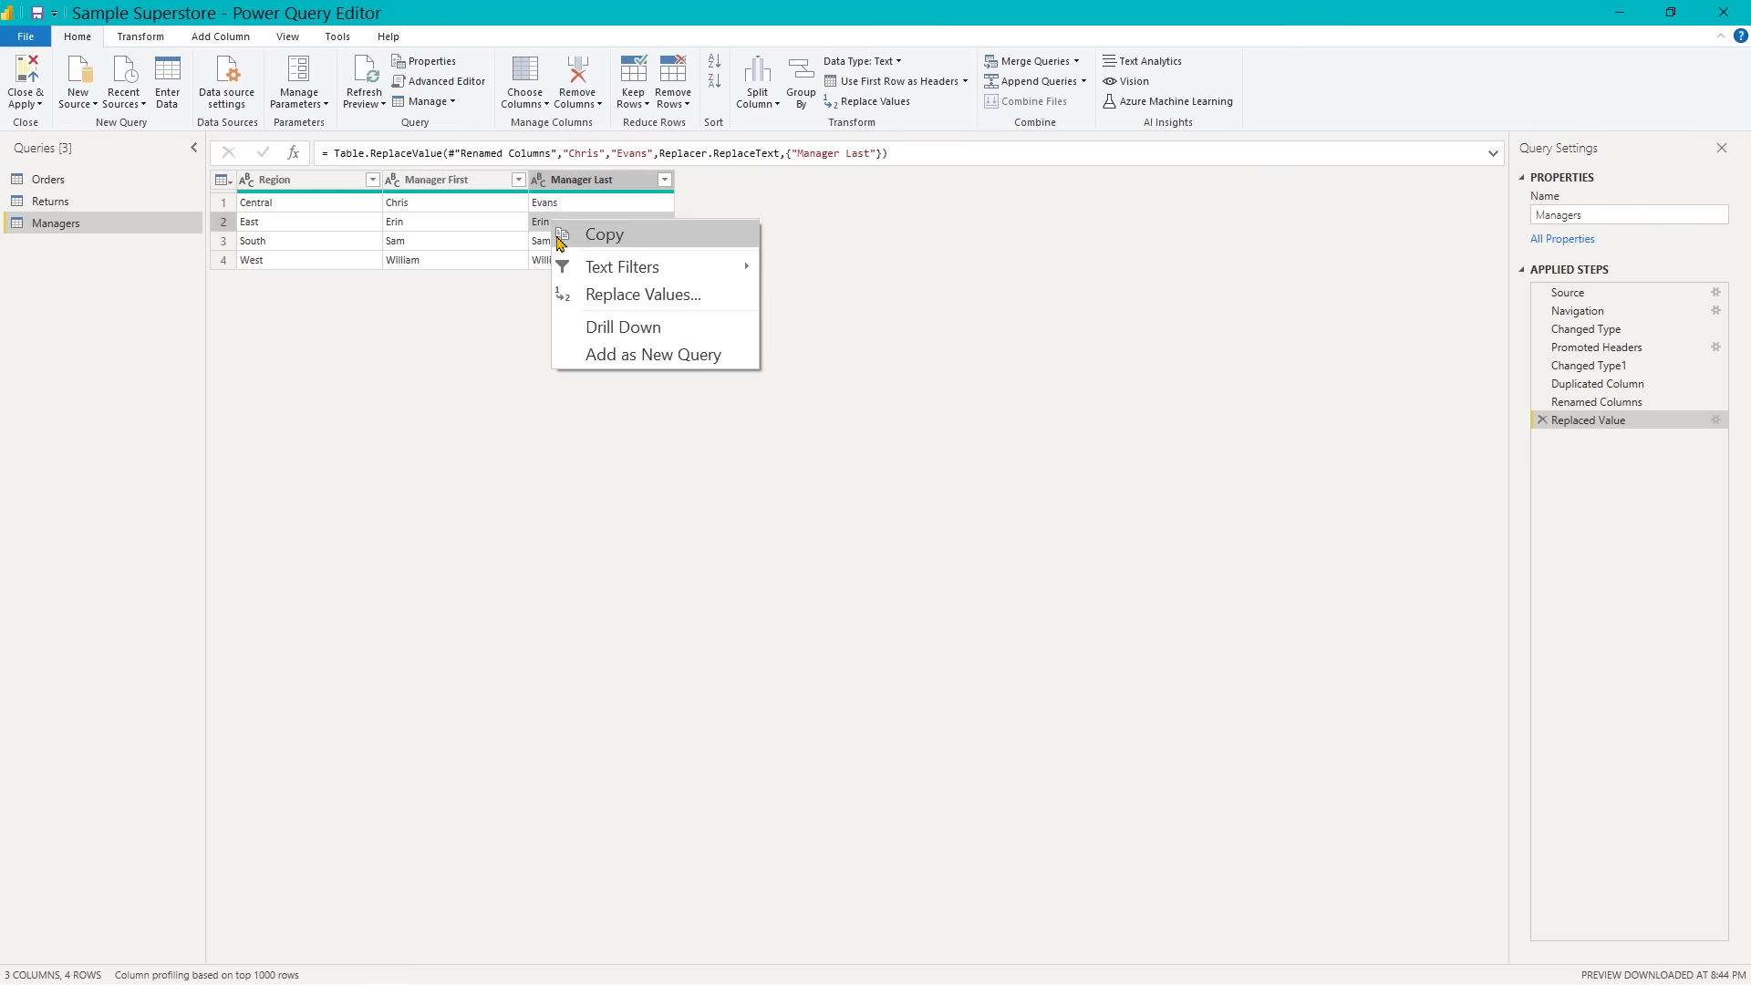
click(604, 296)
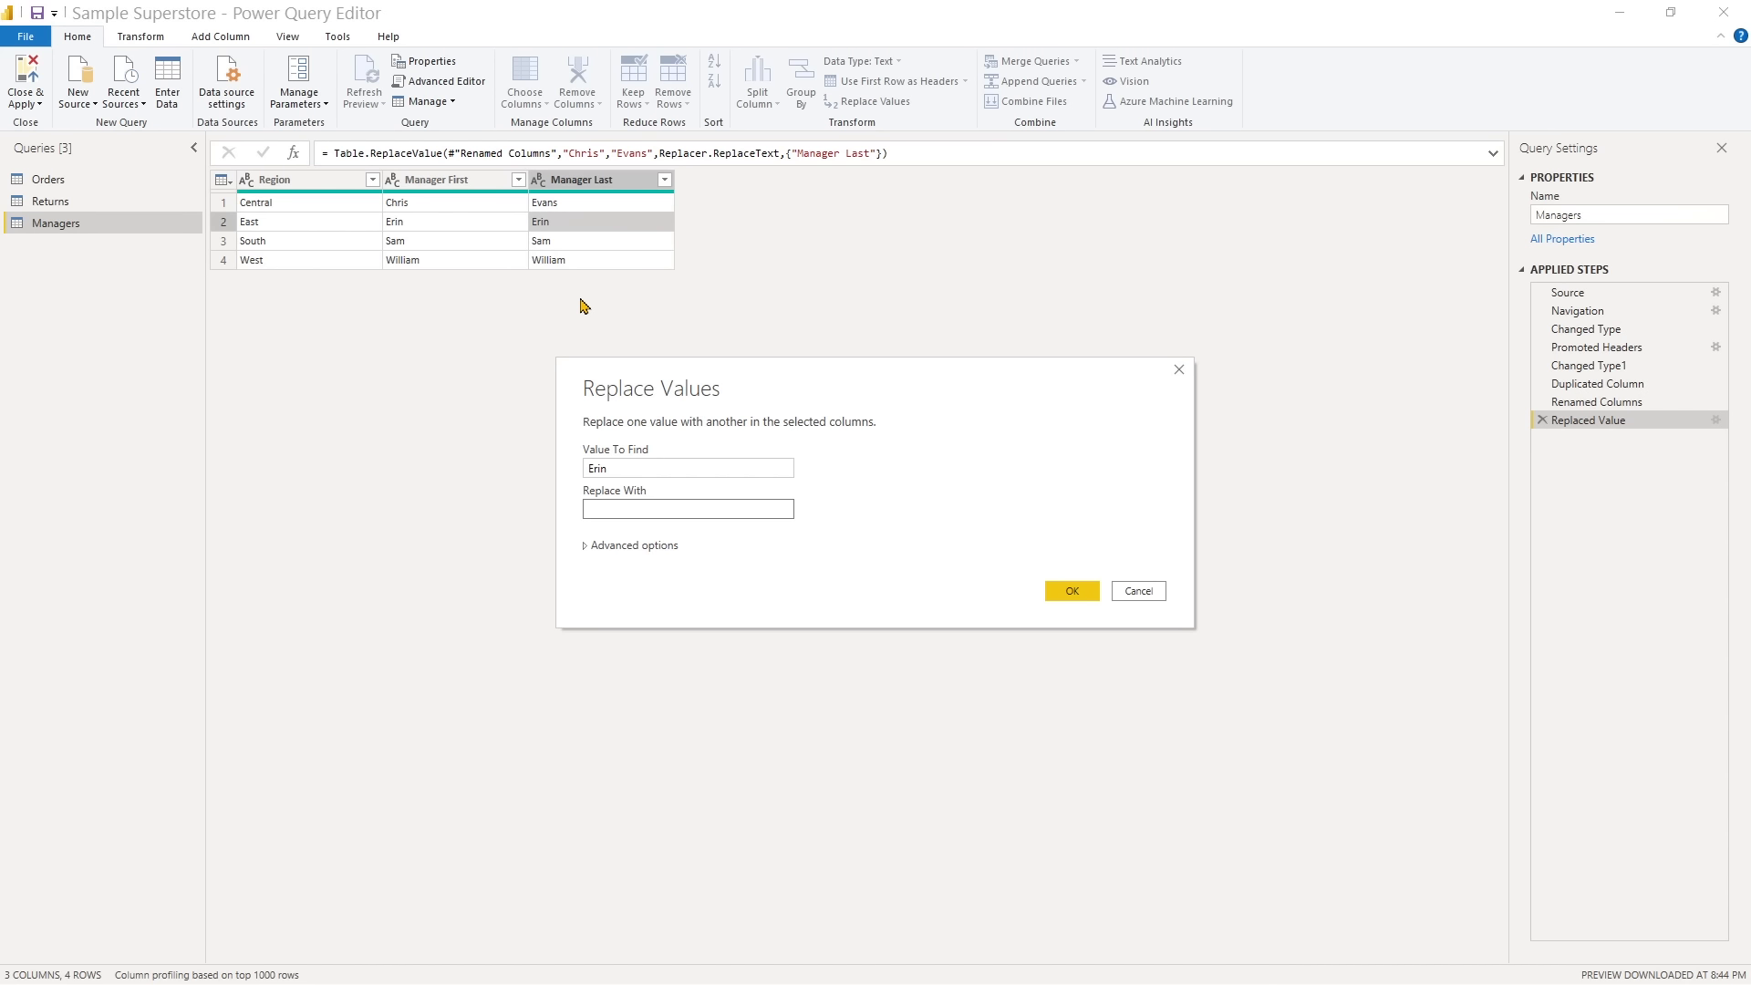
text(Rogers)
key(Return)
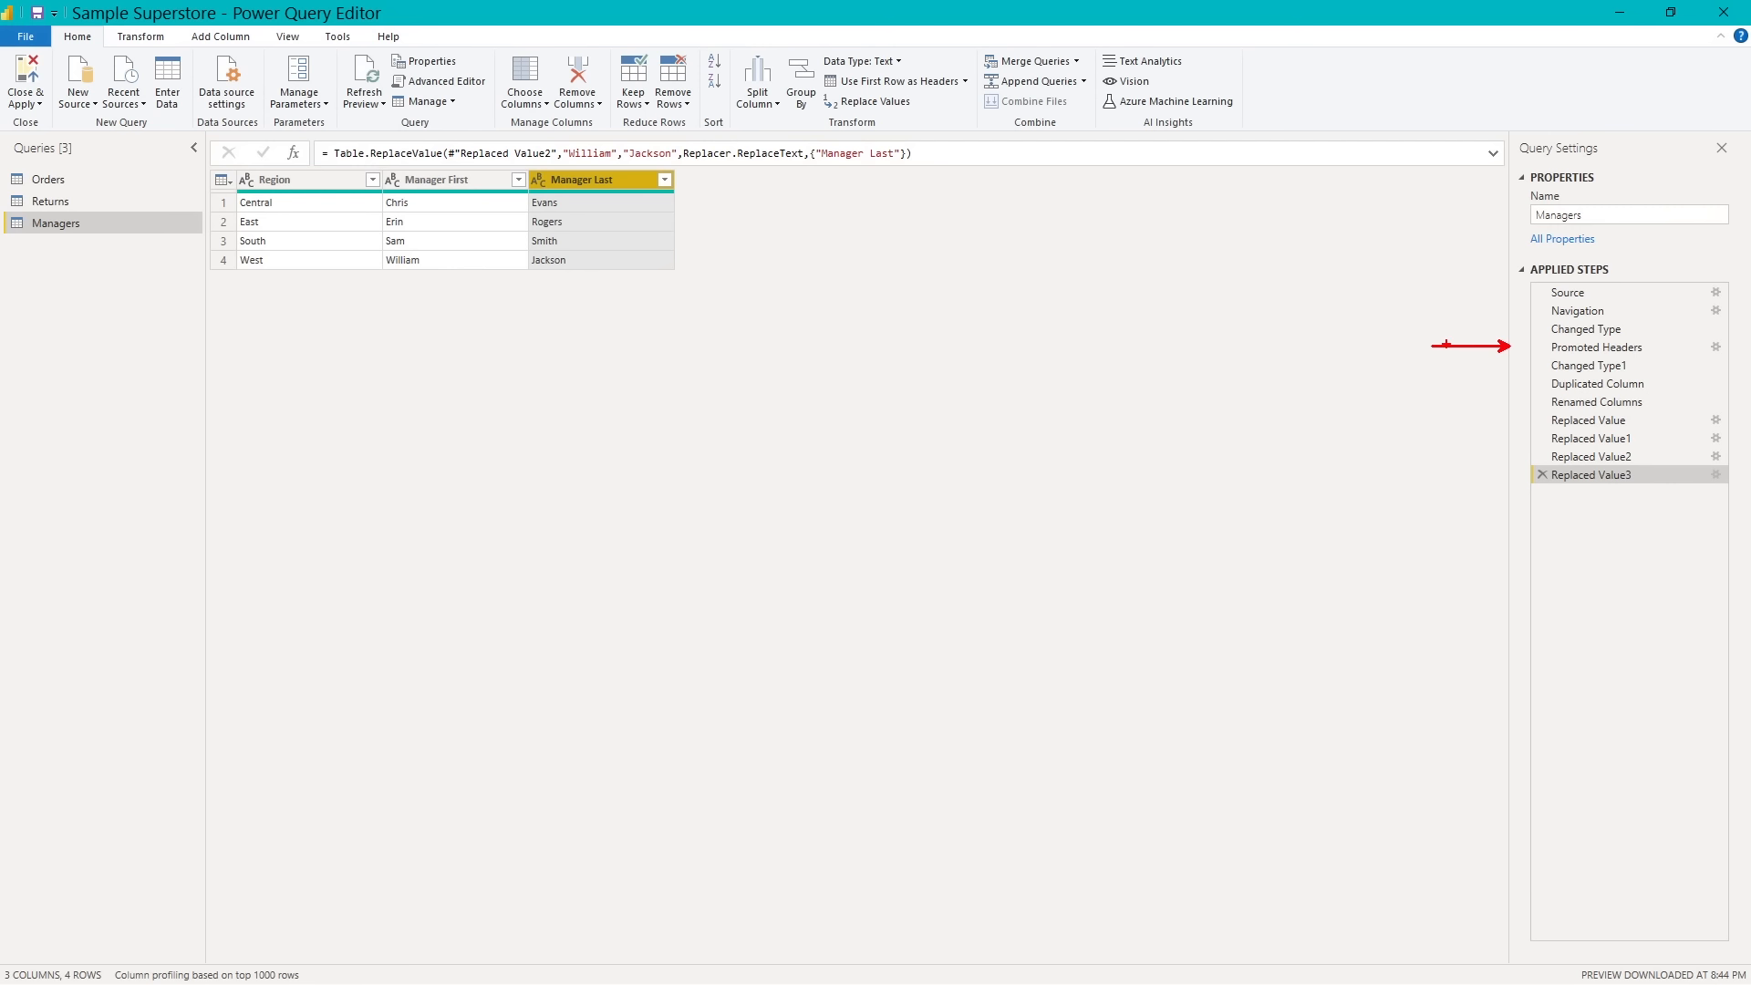
right_click(1579, 391)
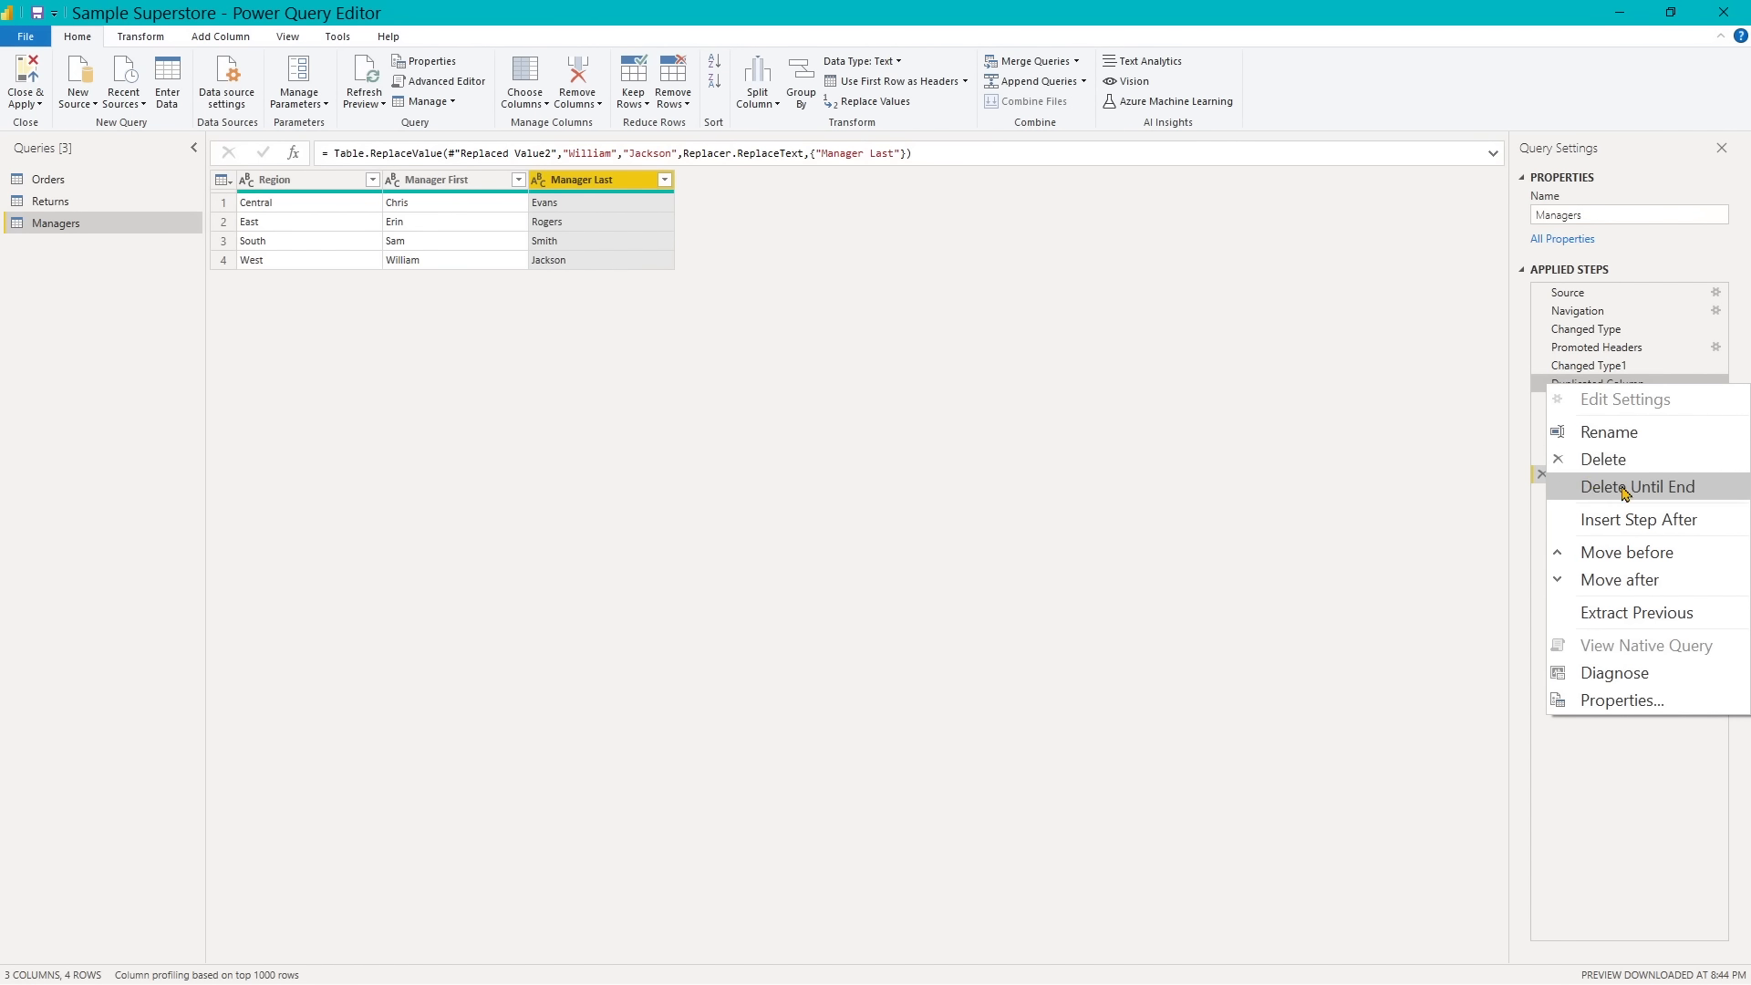
click(1502, 419)
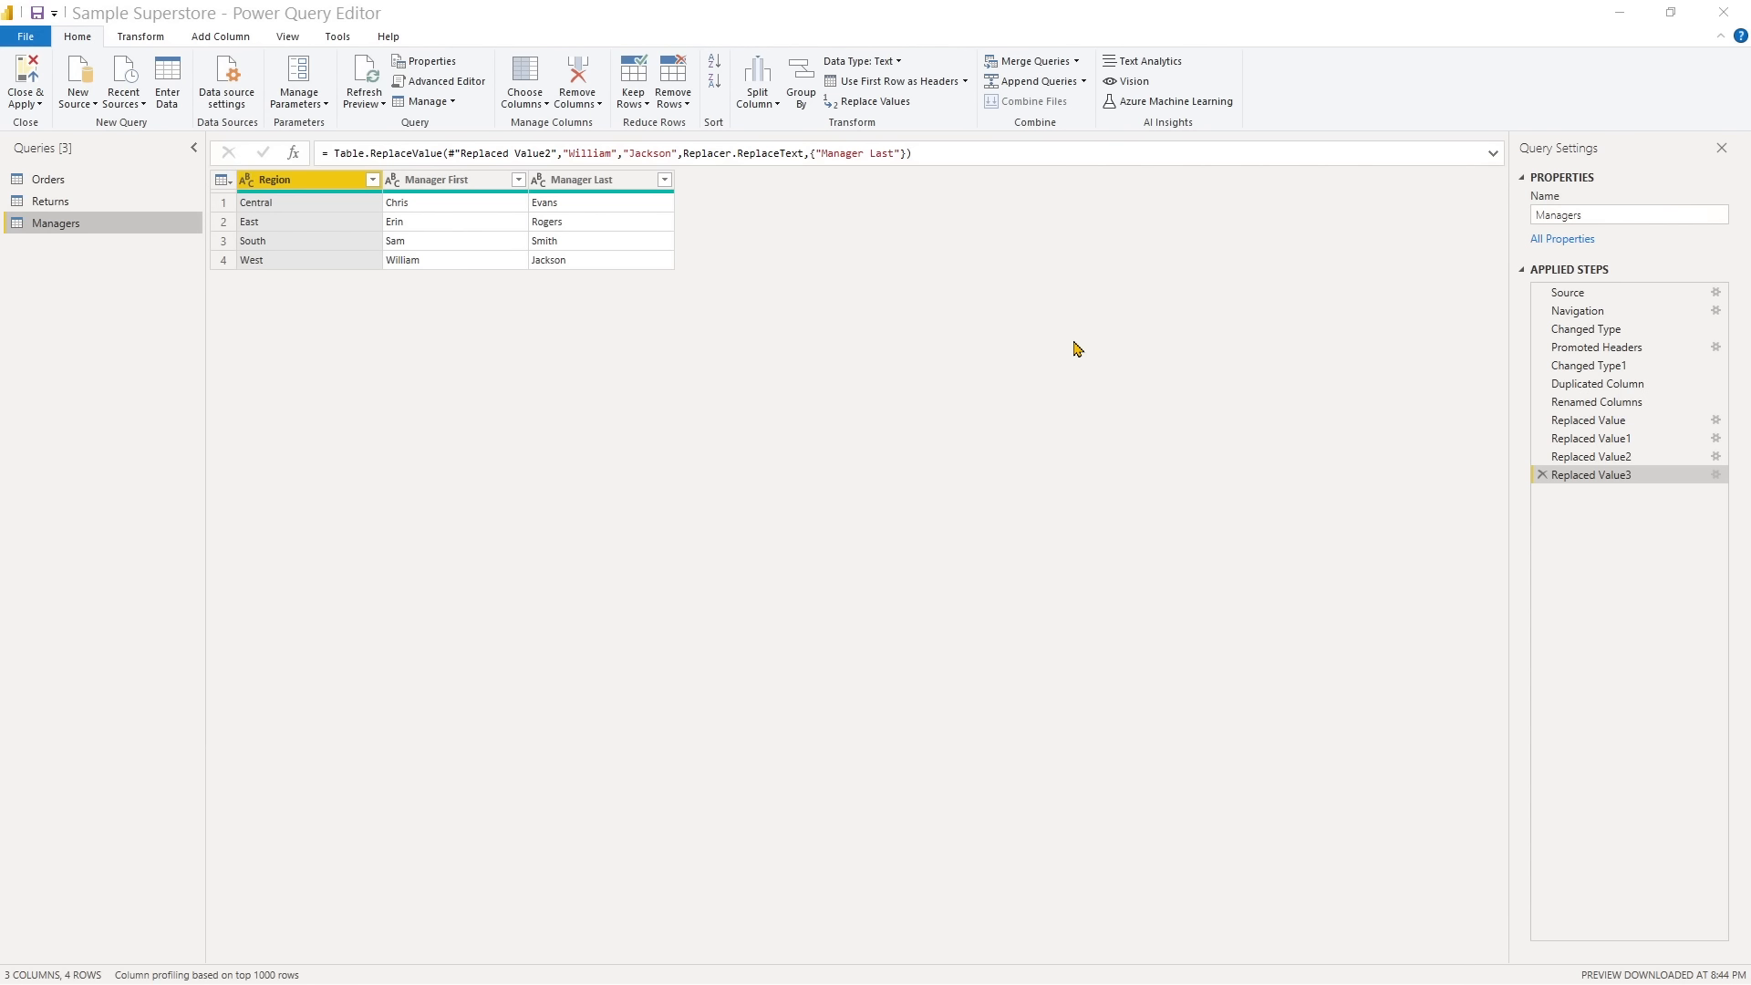
- In the Orders query, keep all columns except Row ID, Order Priority, Product Base Margin and Quantity ordered new
click(48, 180)
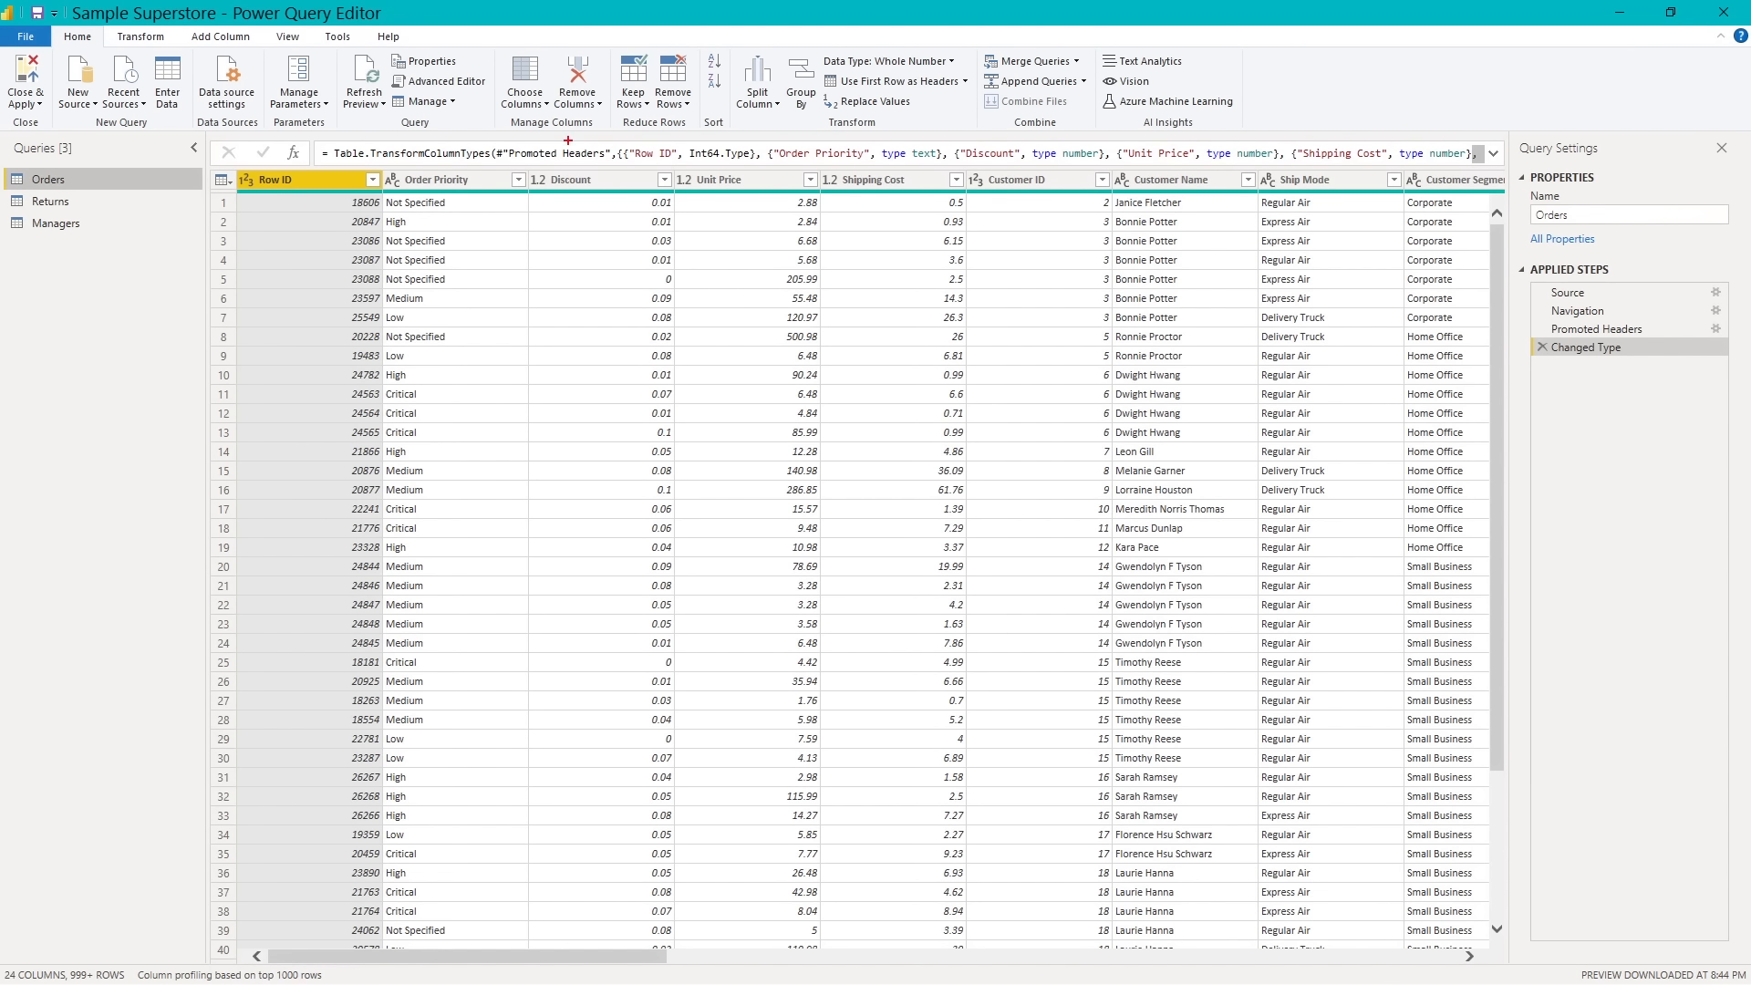
drag(549, 131, 545, 233)
drag(286, 203, 287, 285)
key(Escape)
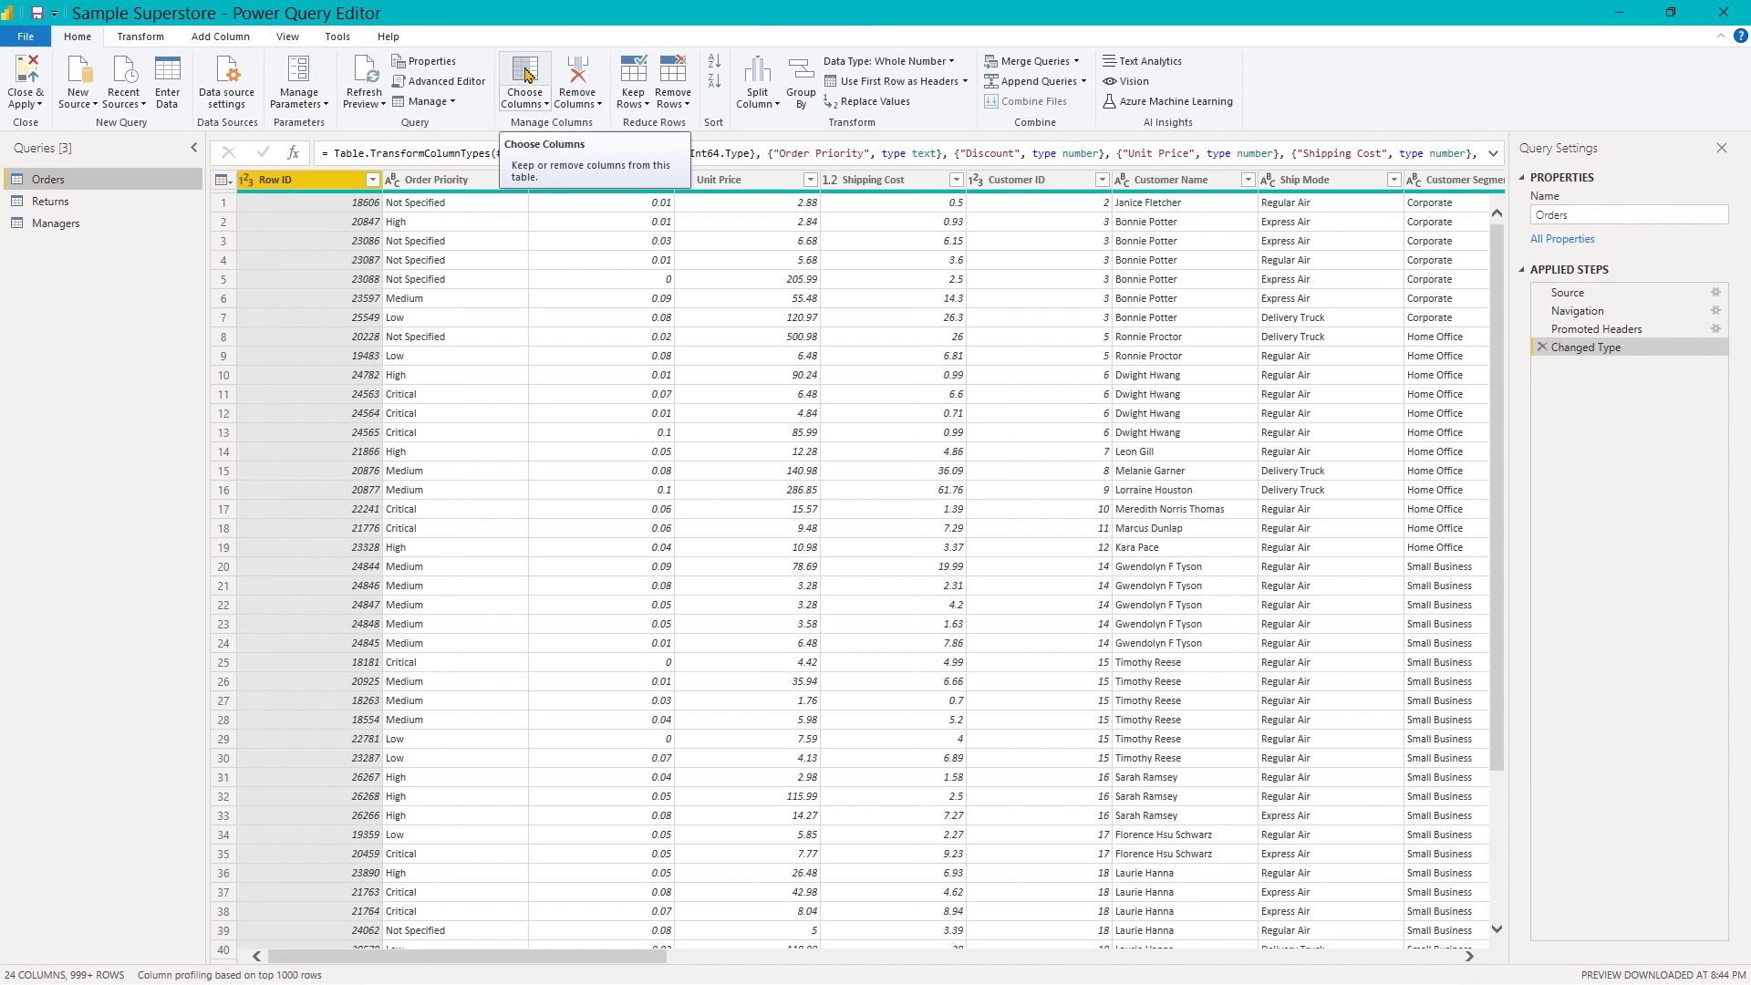
click(525, 73)
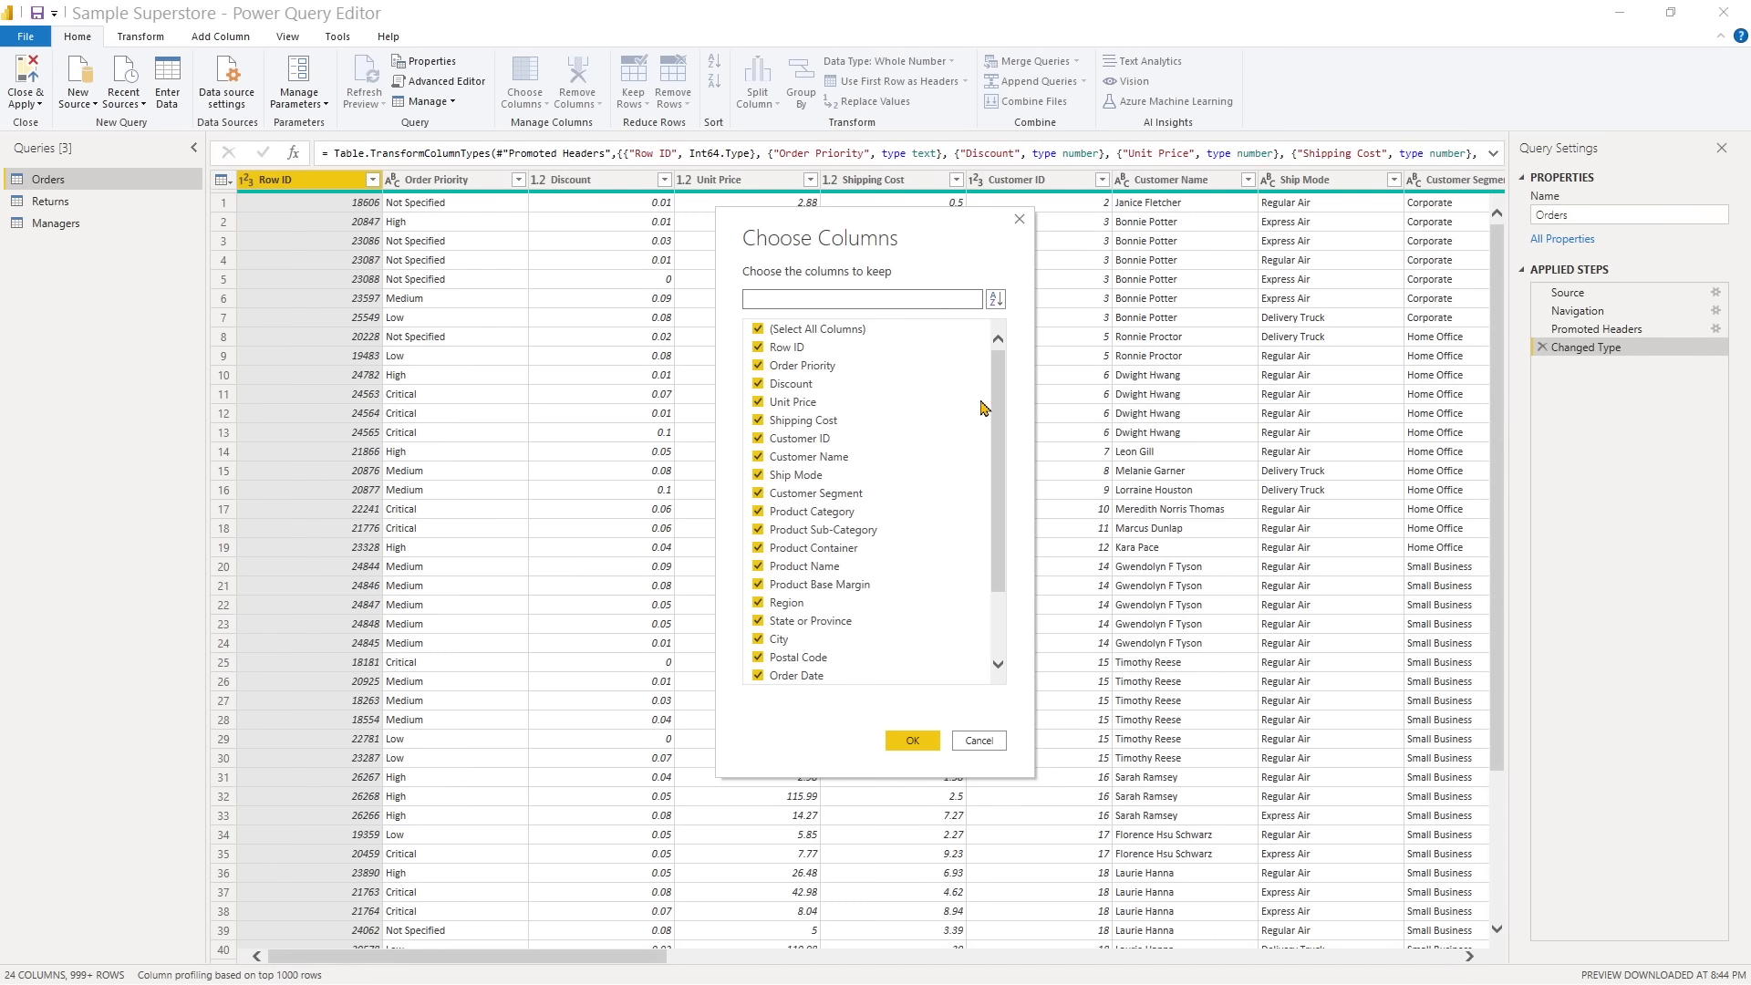
click(761, 350)
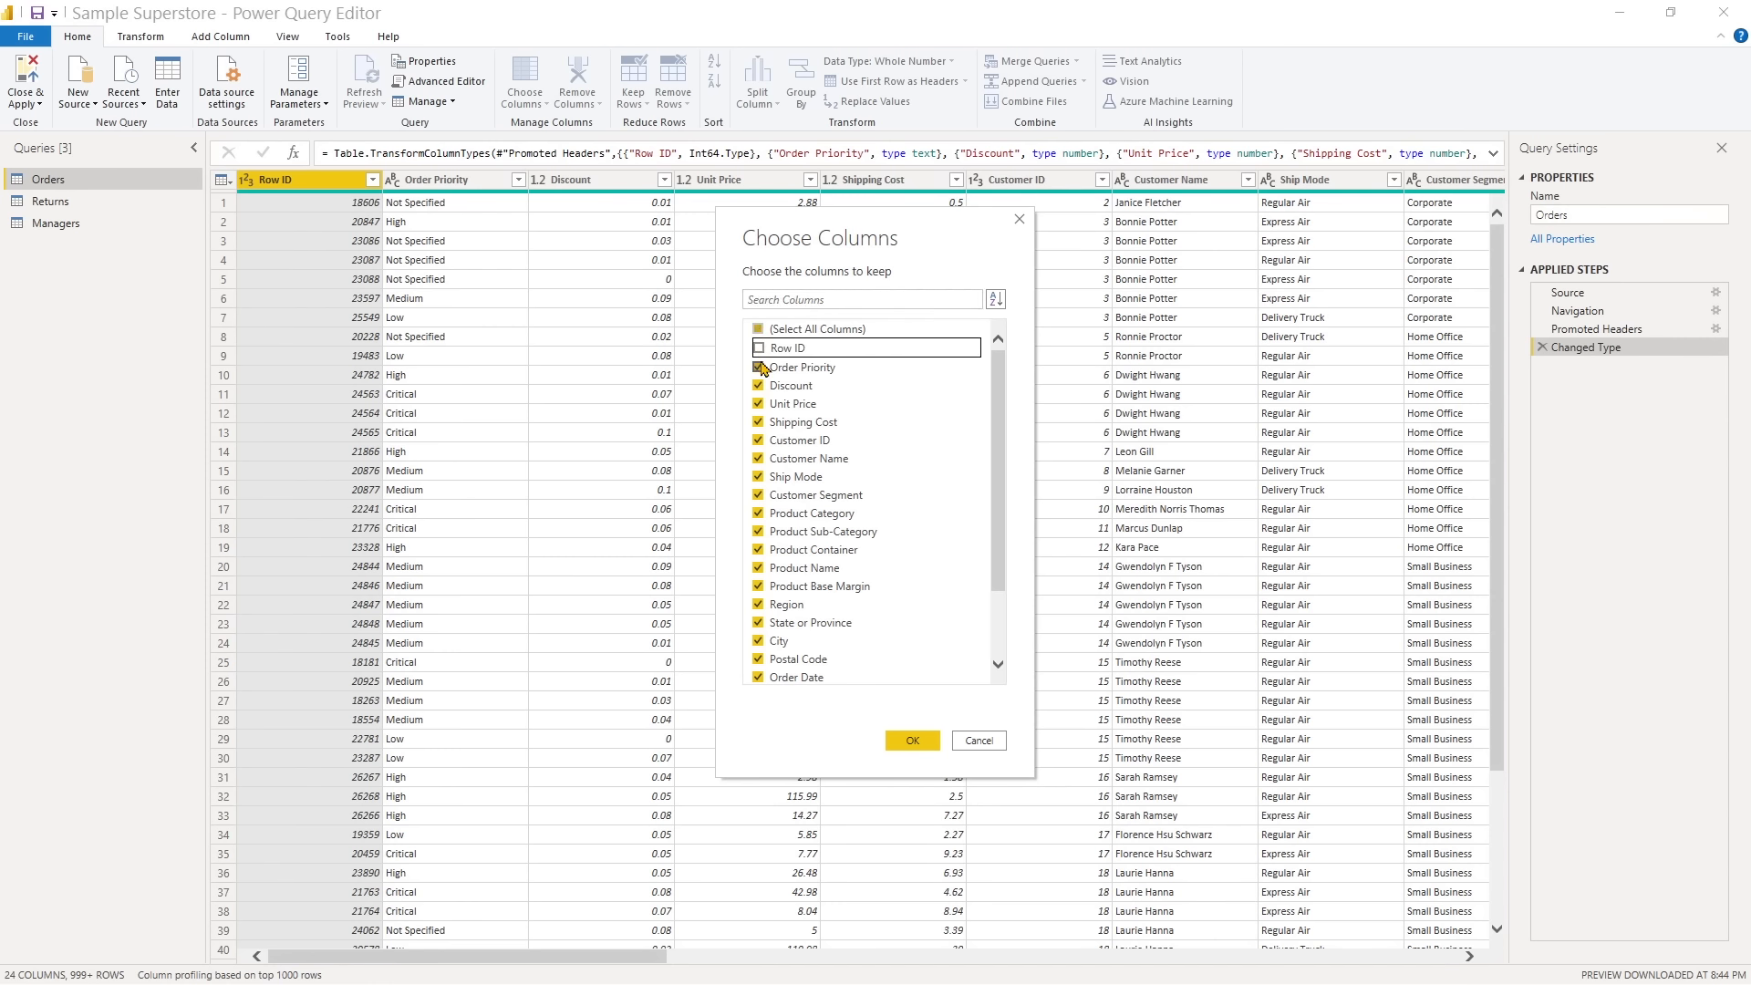
click(761, 368)
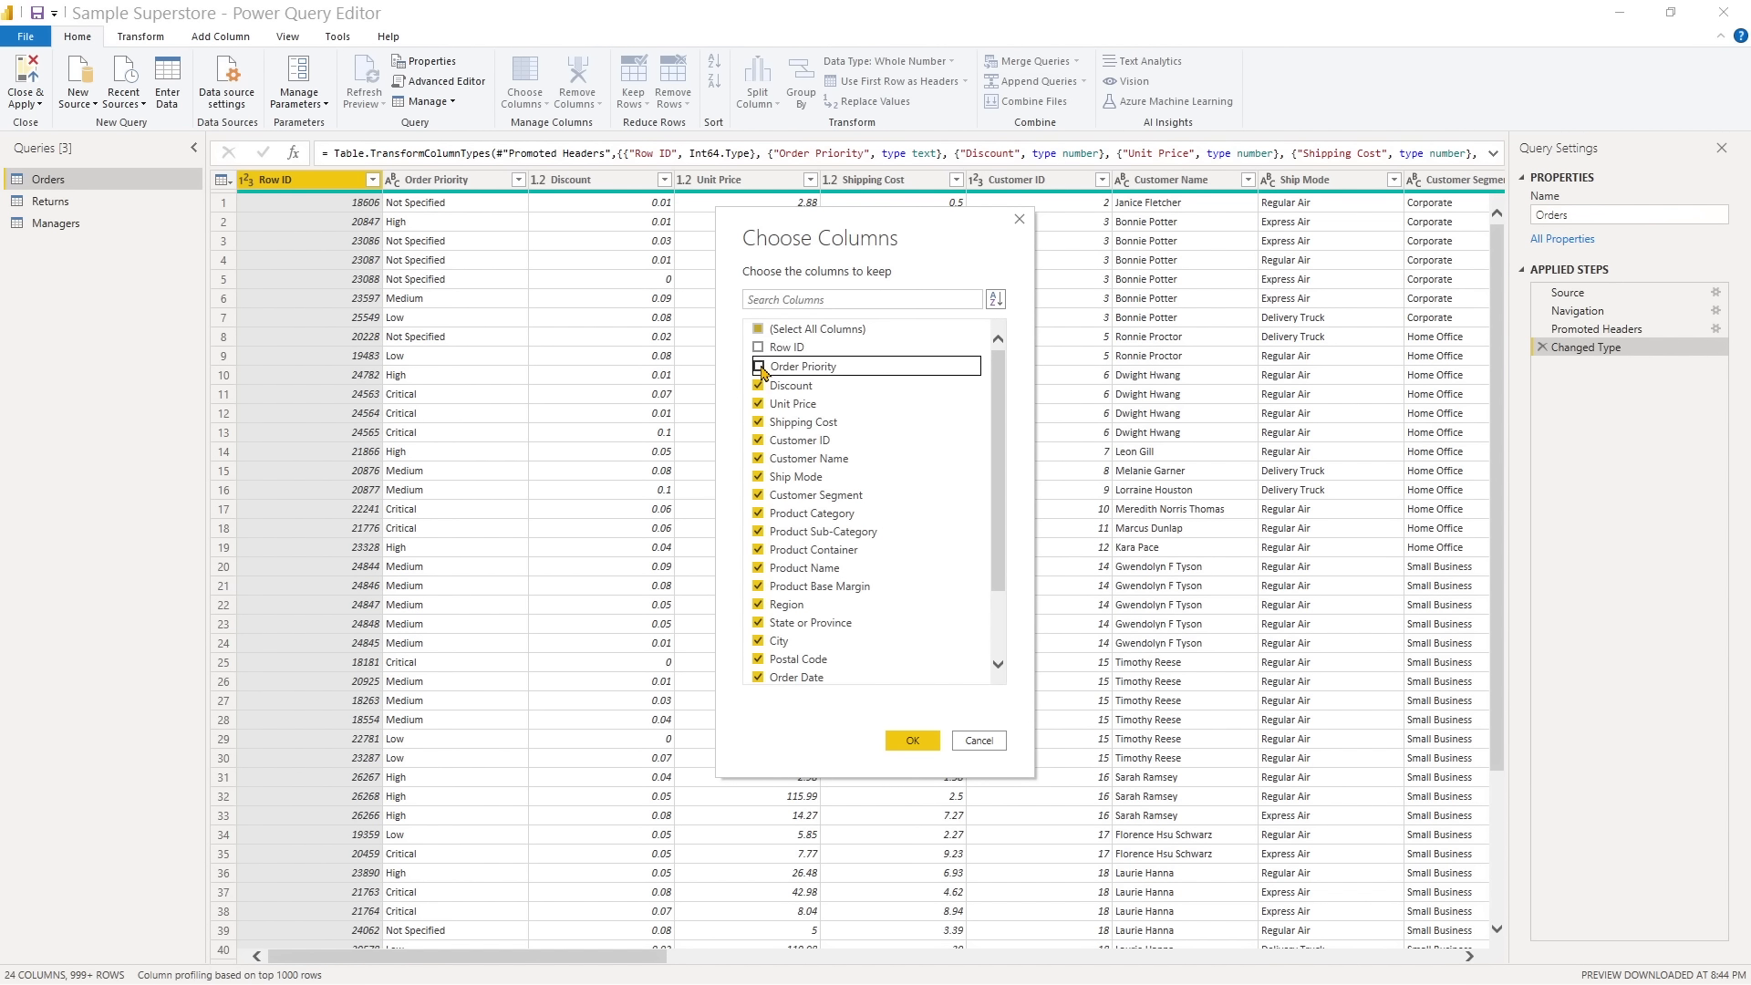
click(759, 586)
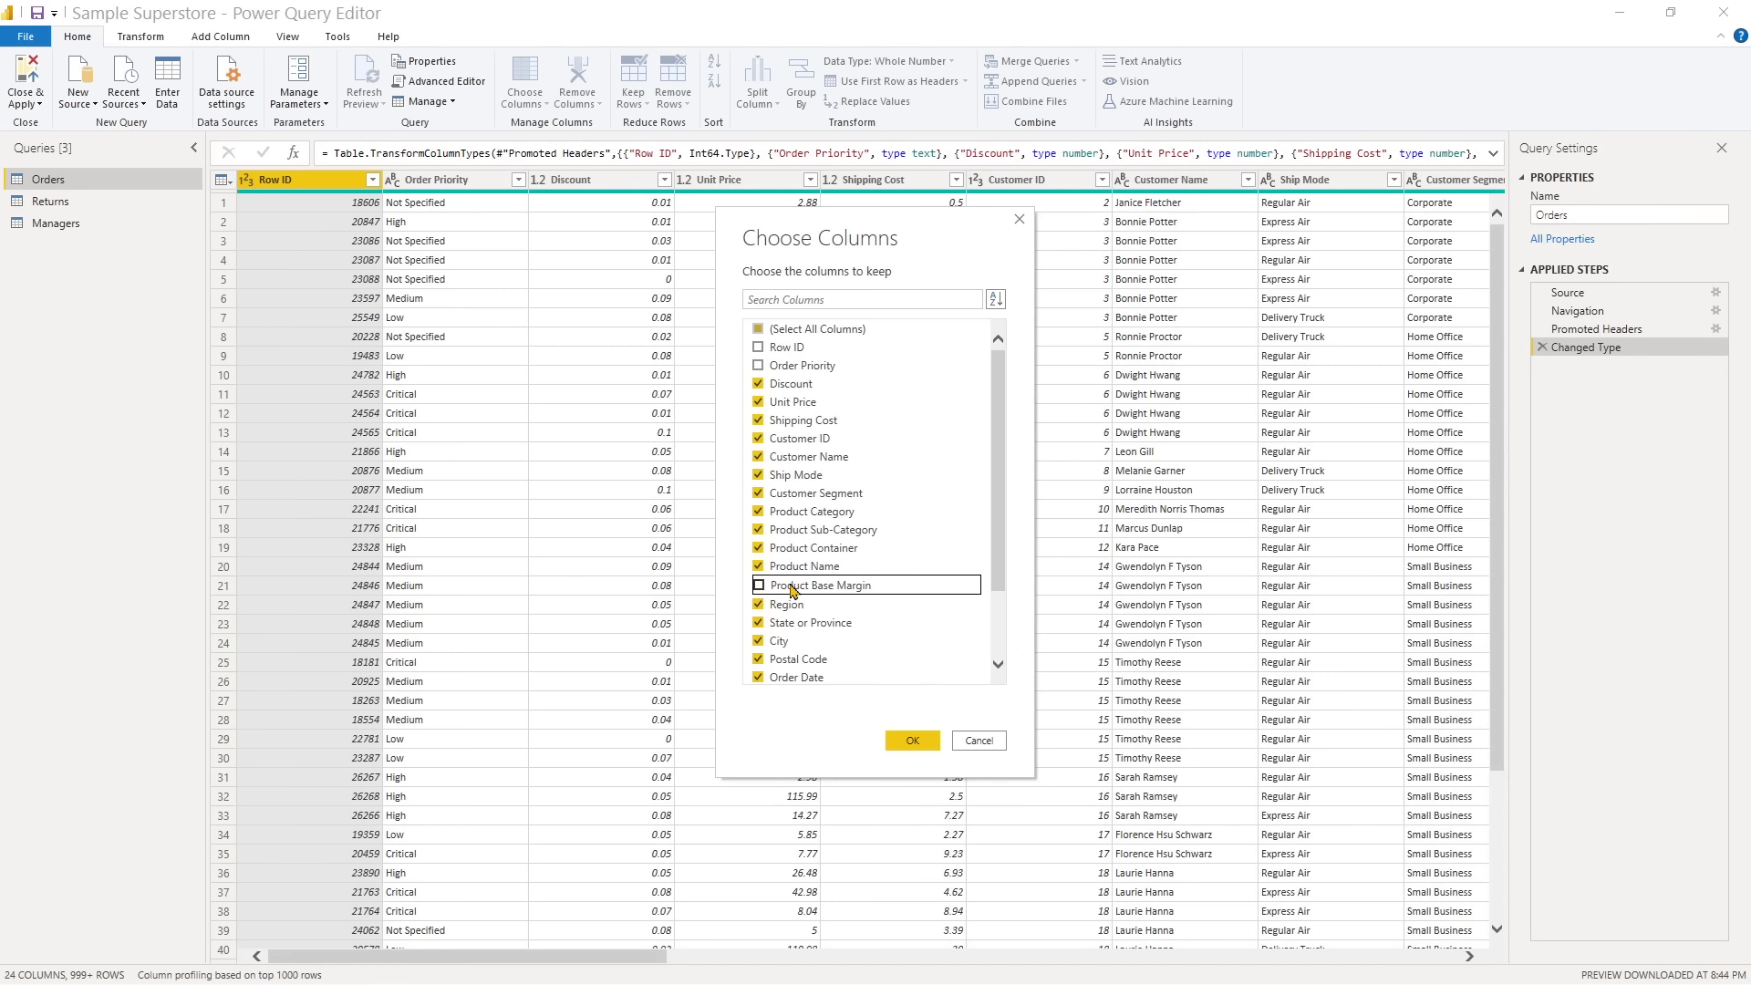
drag(999, 582, 998, 646)
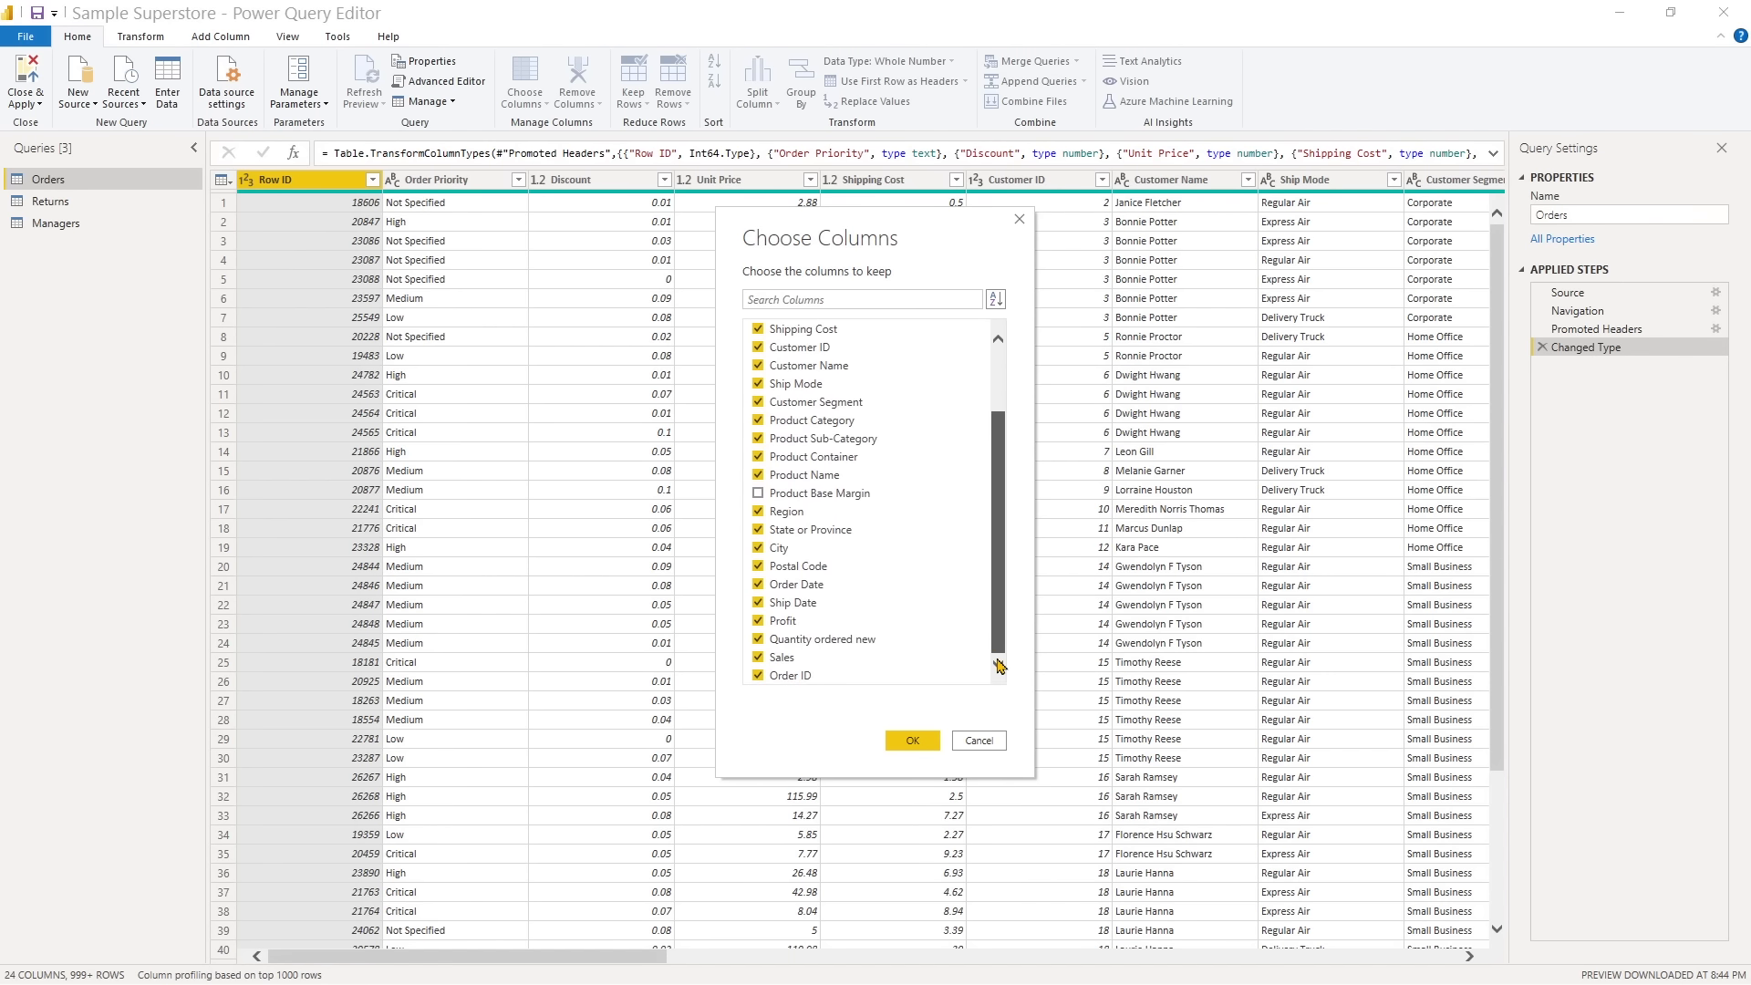
click(757, 641)
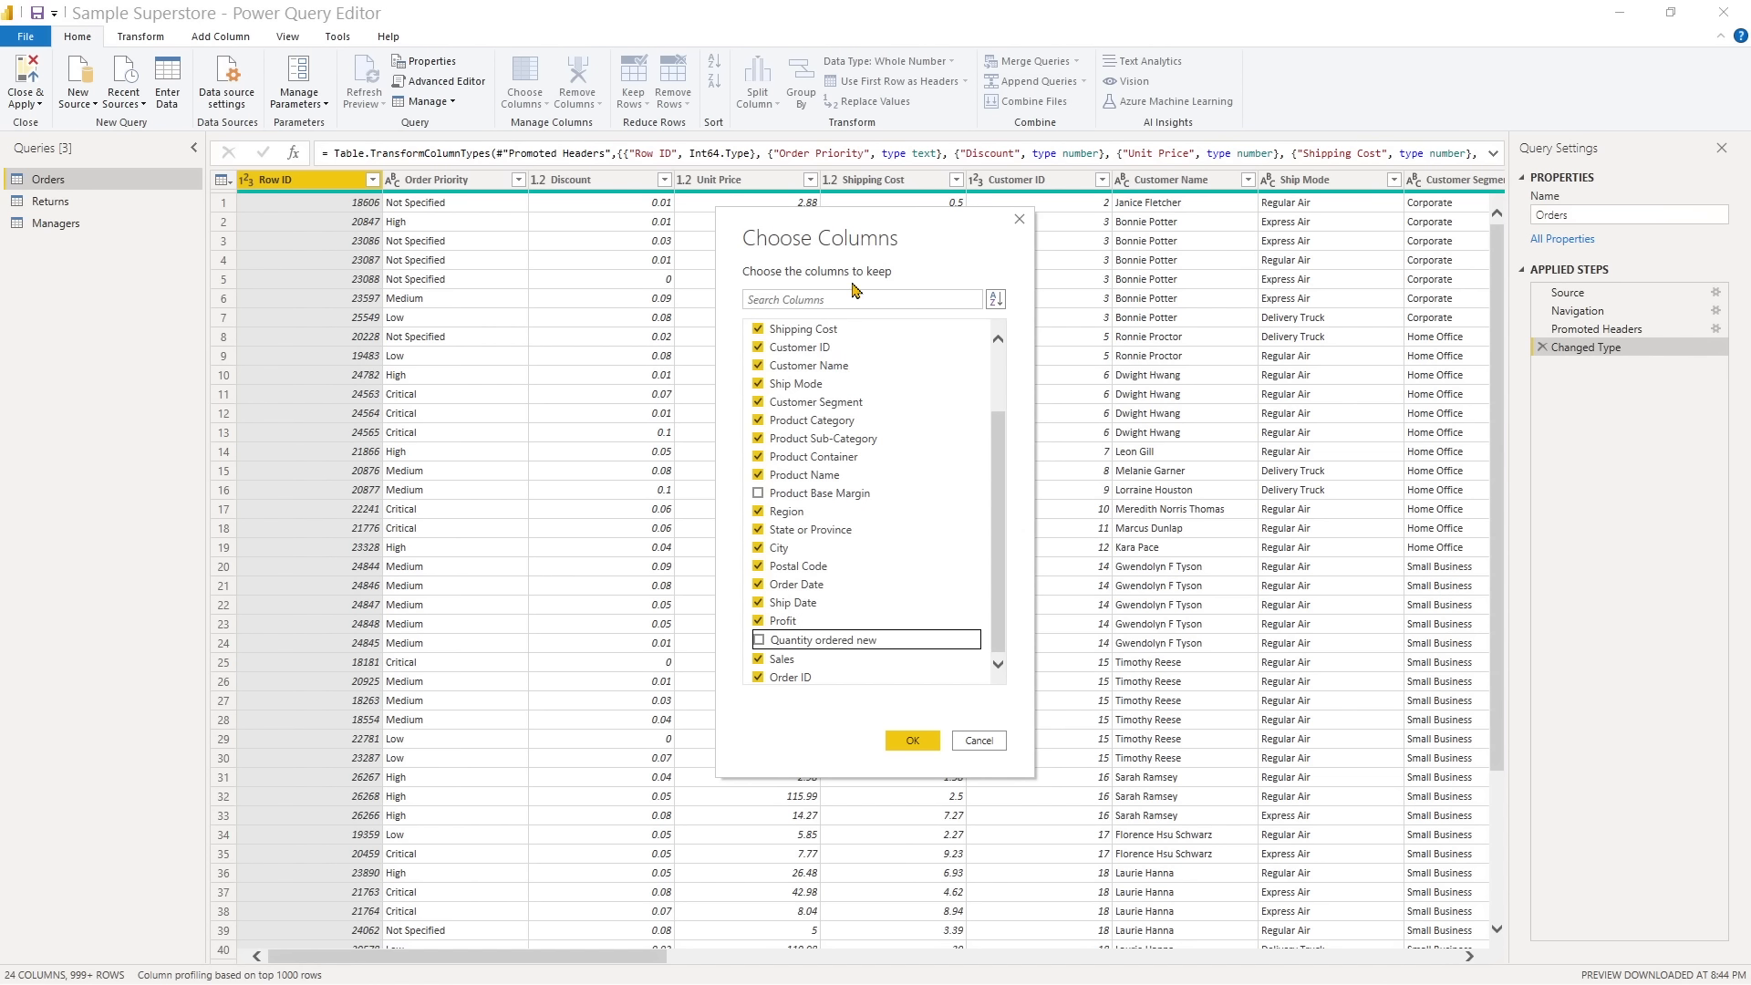
click(913, 741)
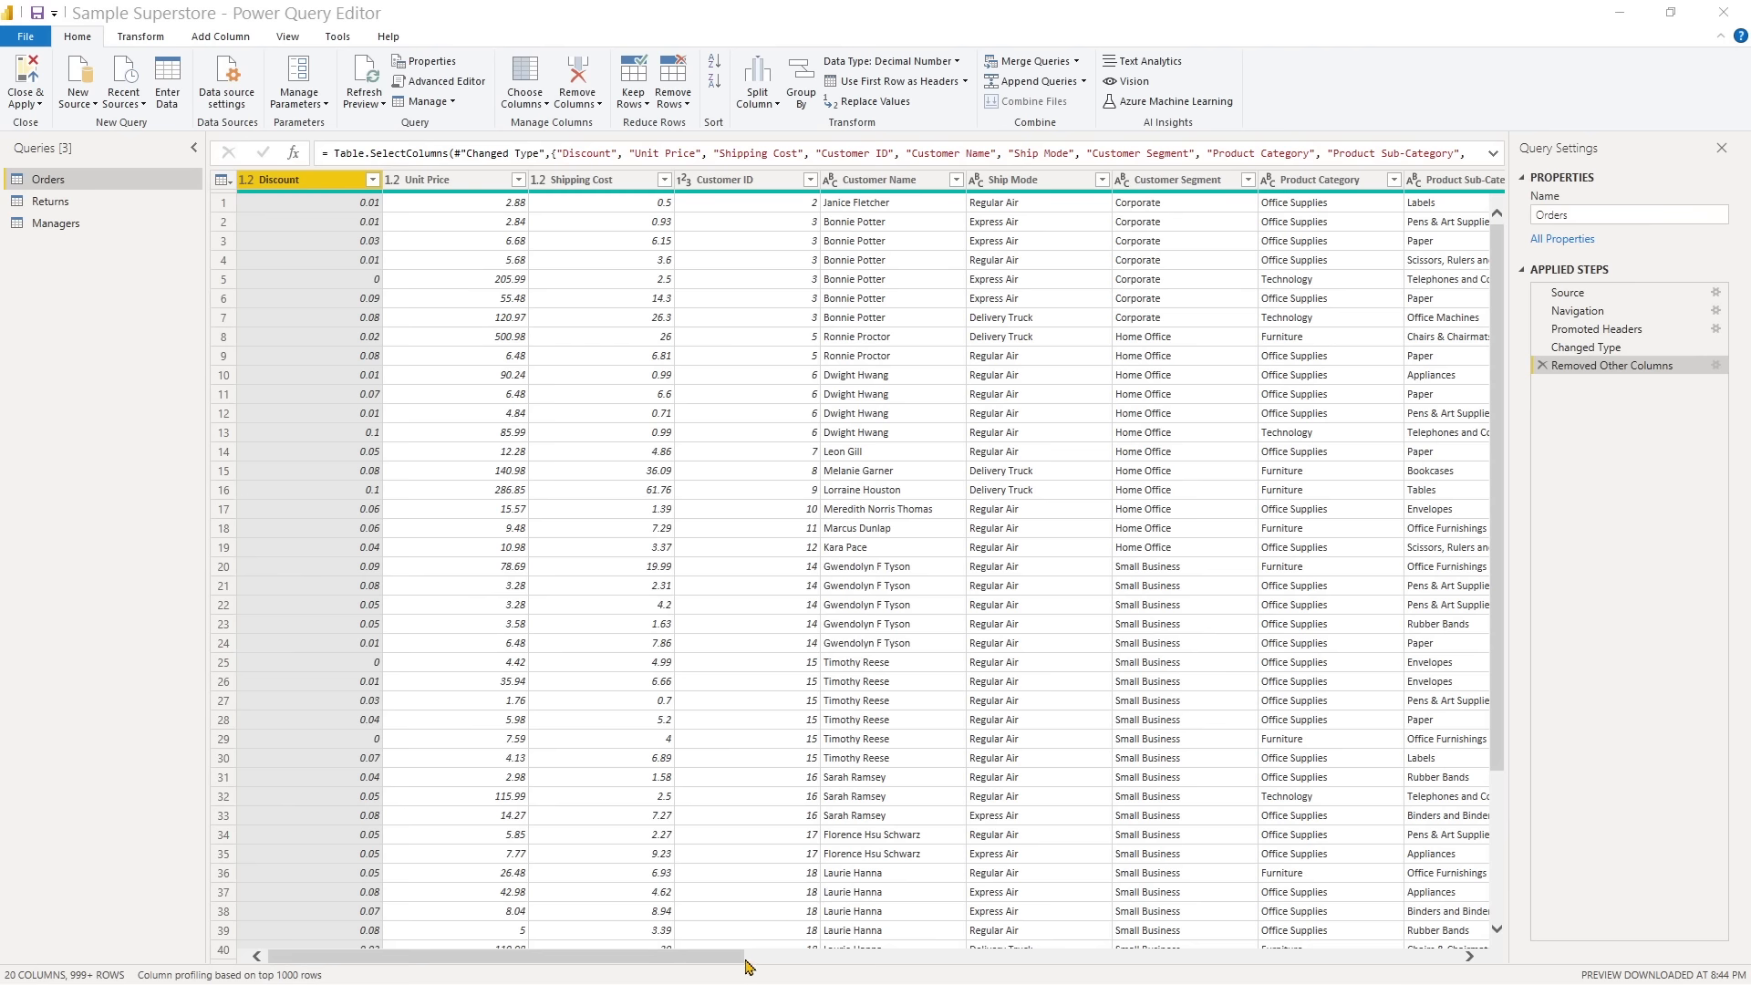
- Load the complete list of values in the State or Province column's filter
drag(745, 960, 1252, 975)
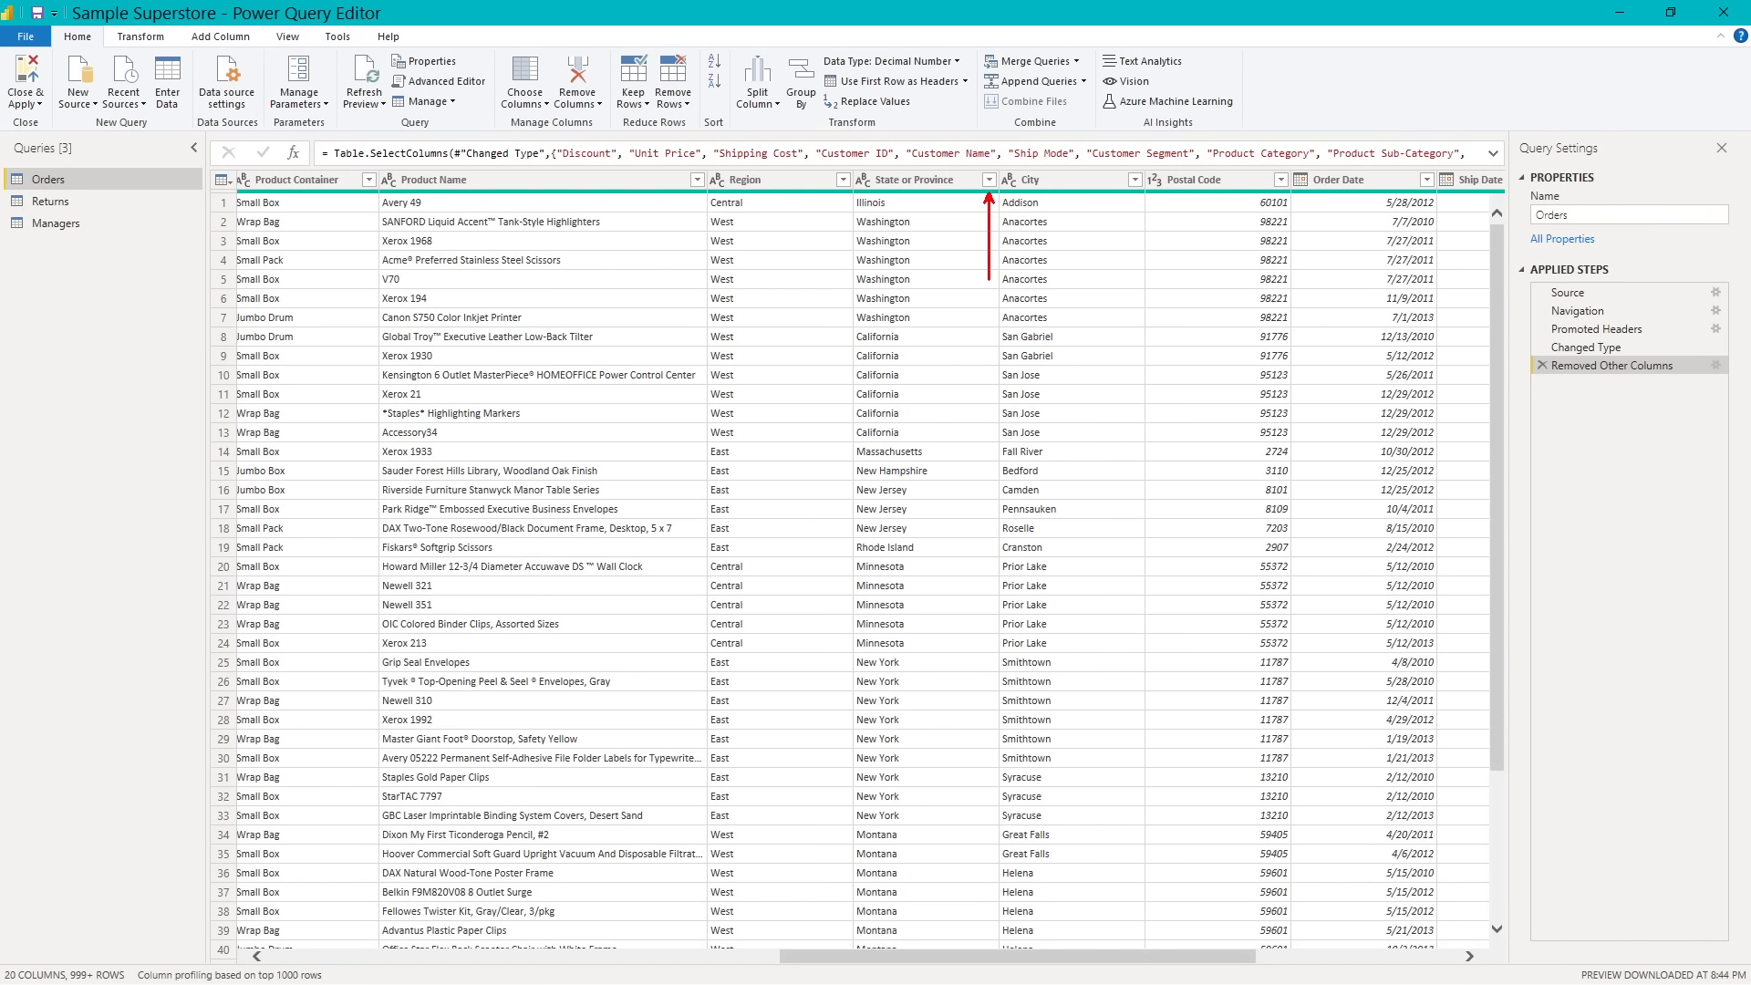
click(988, 185)
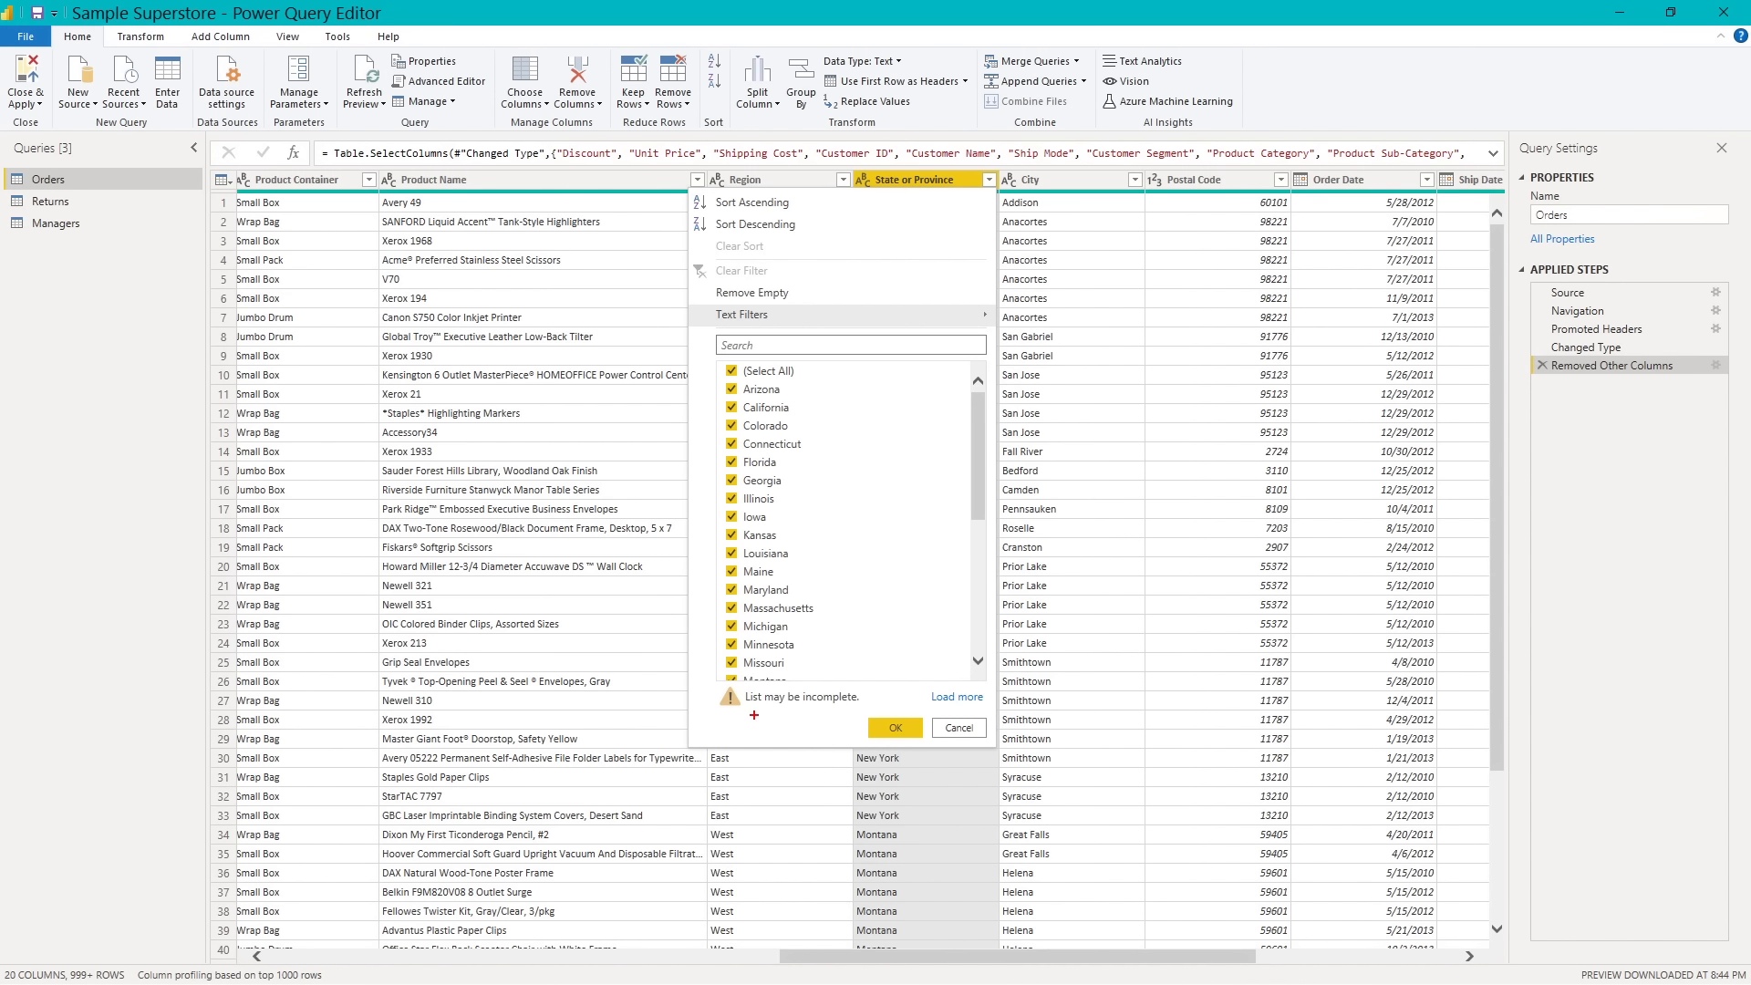
drag(758, 715, 758, 780)
drag(955, 707, 904, 780)
key(Escape)
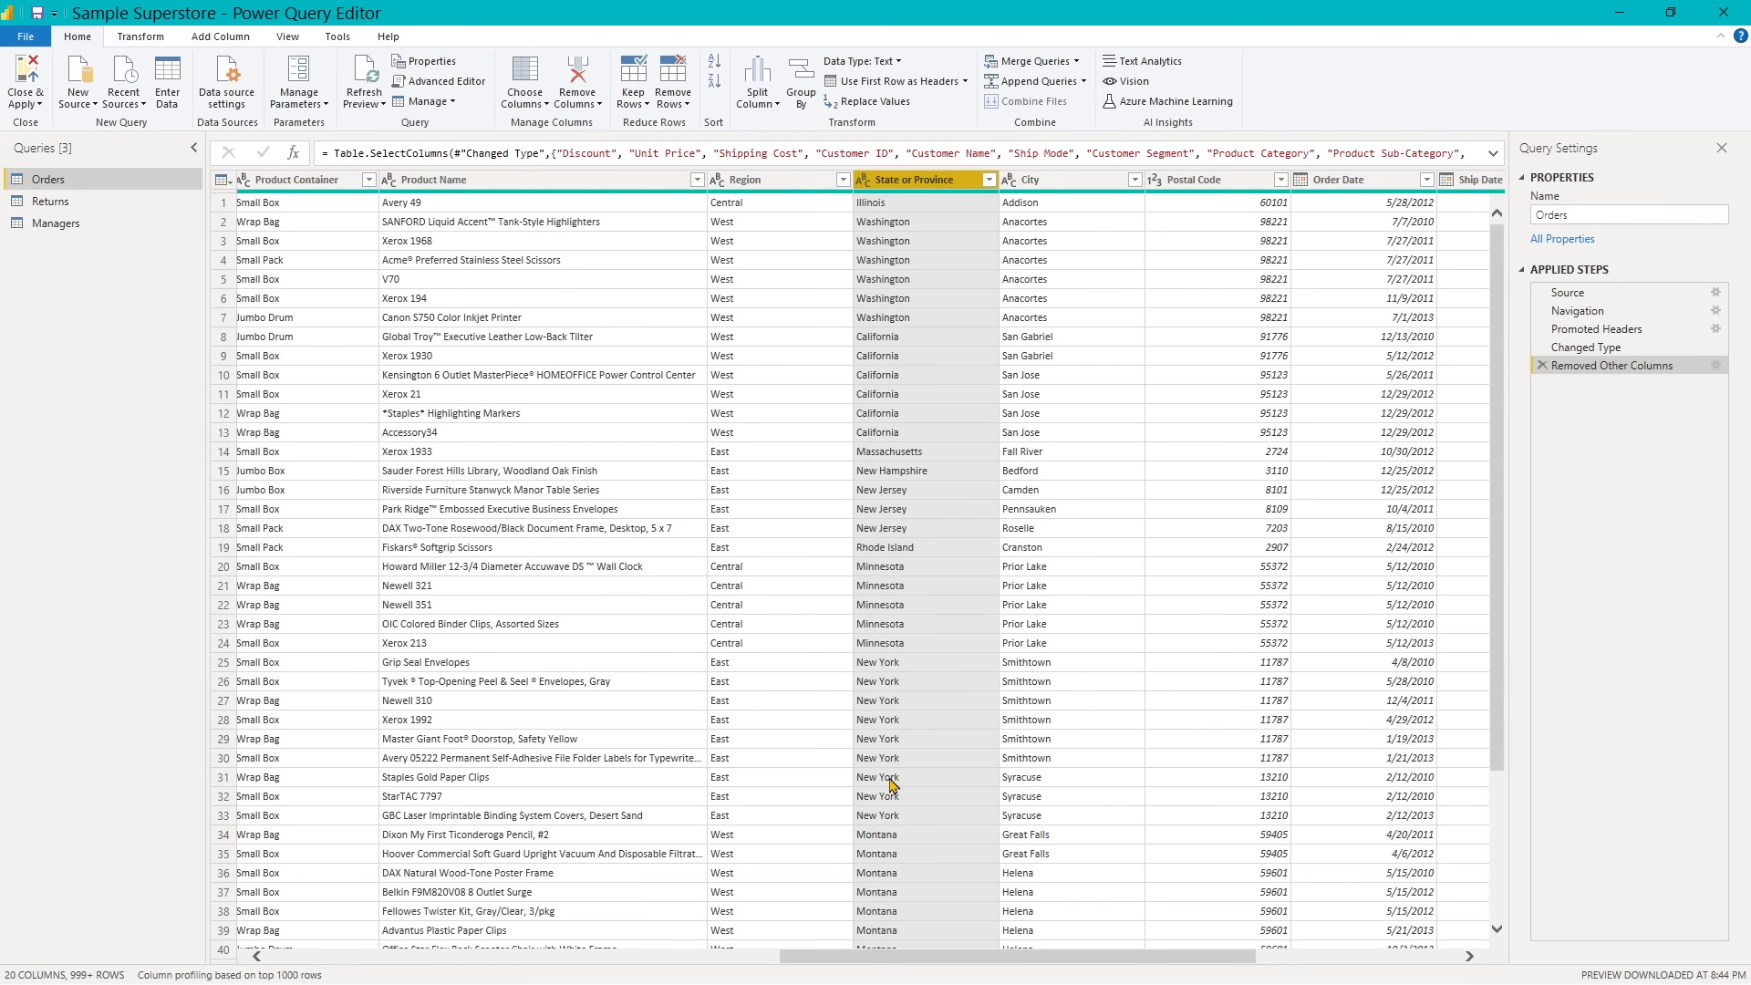
click(989, 180)
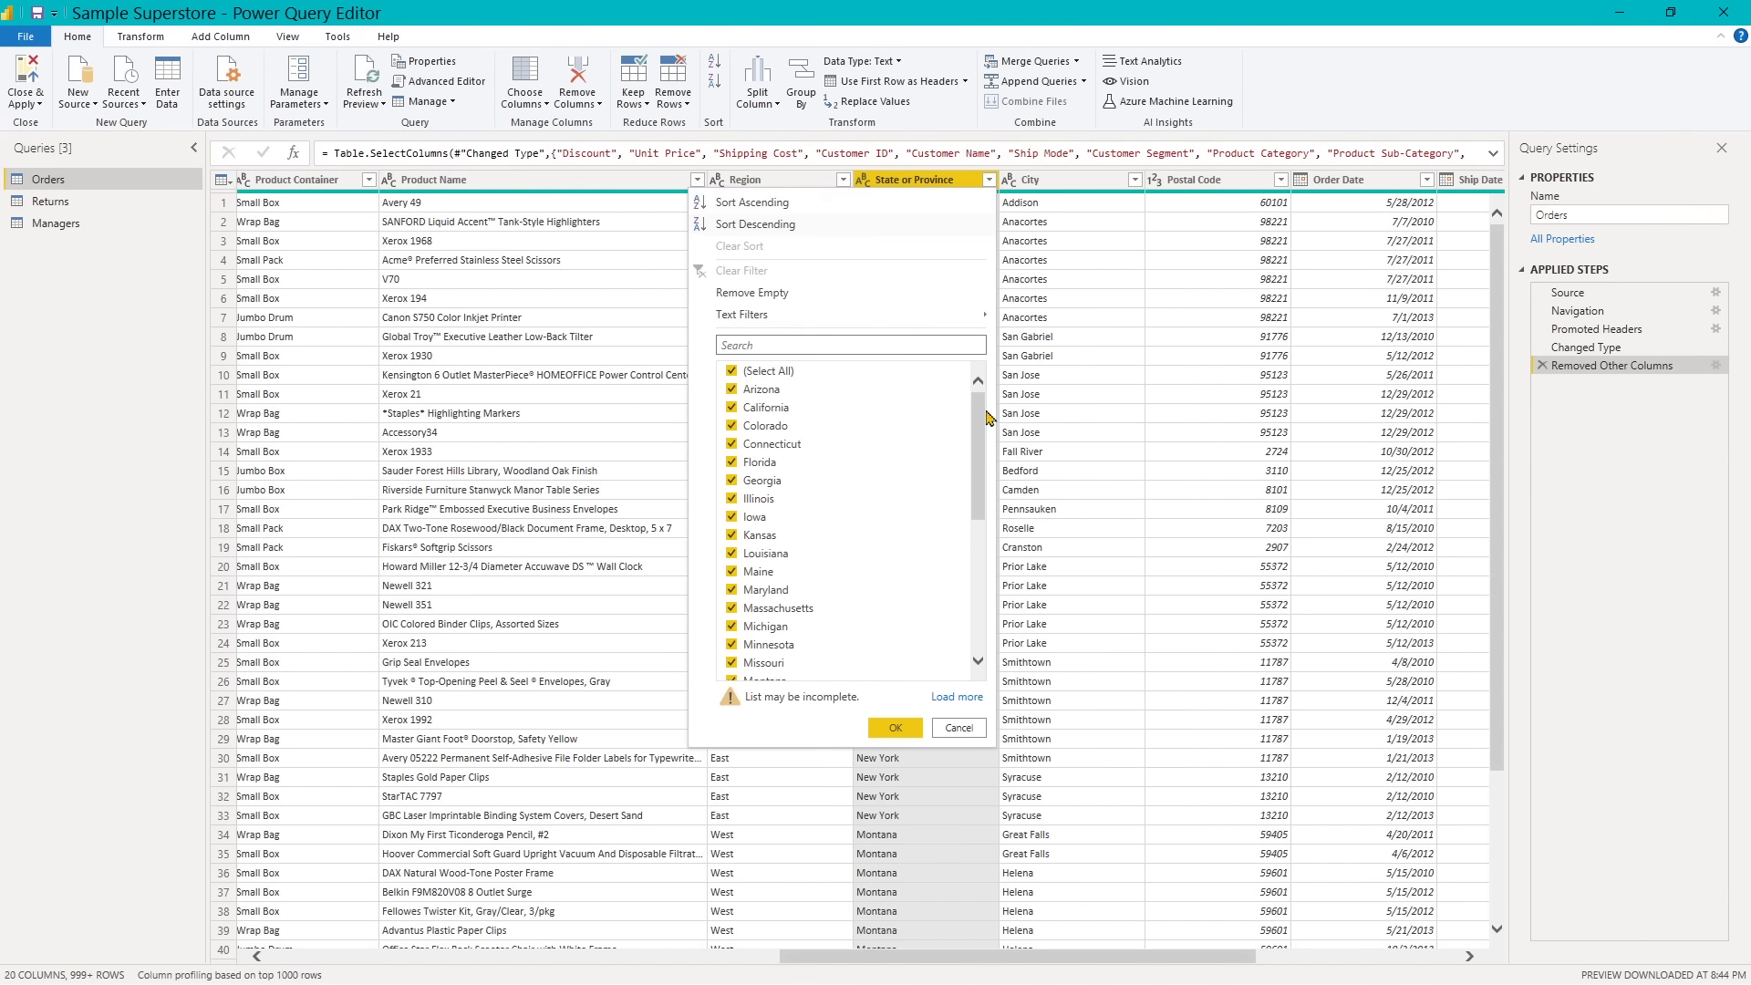
click(955, 698)
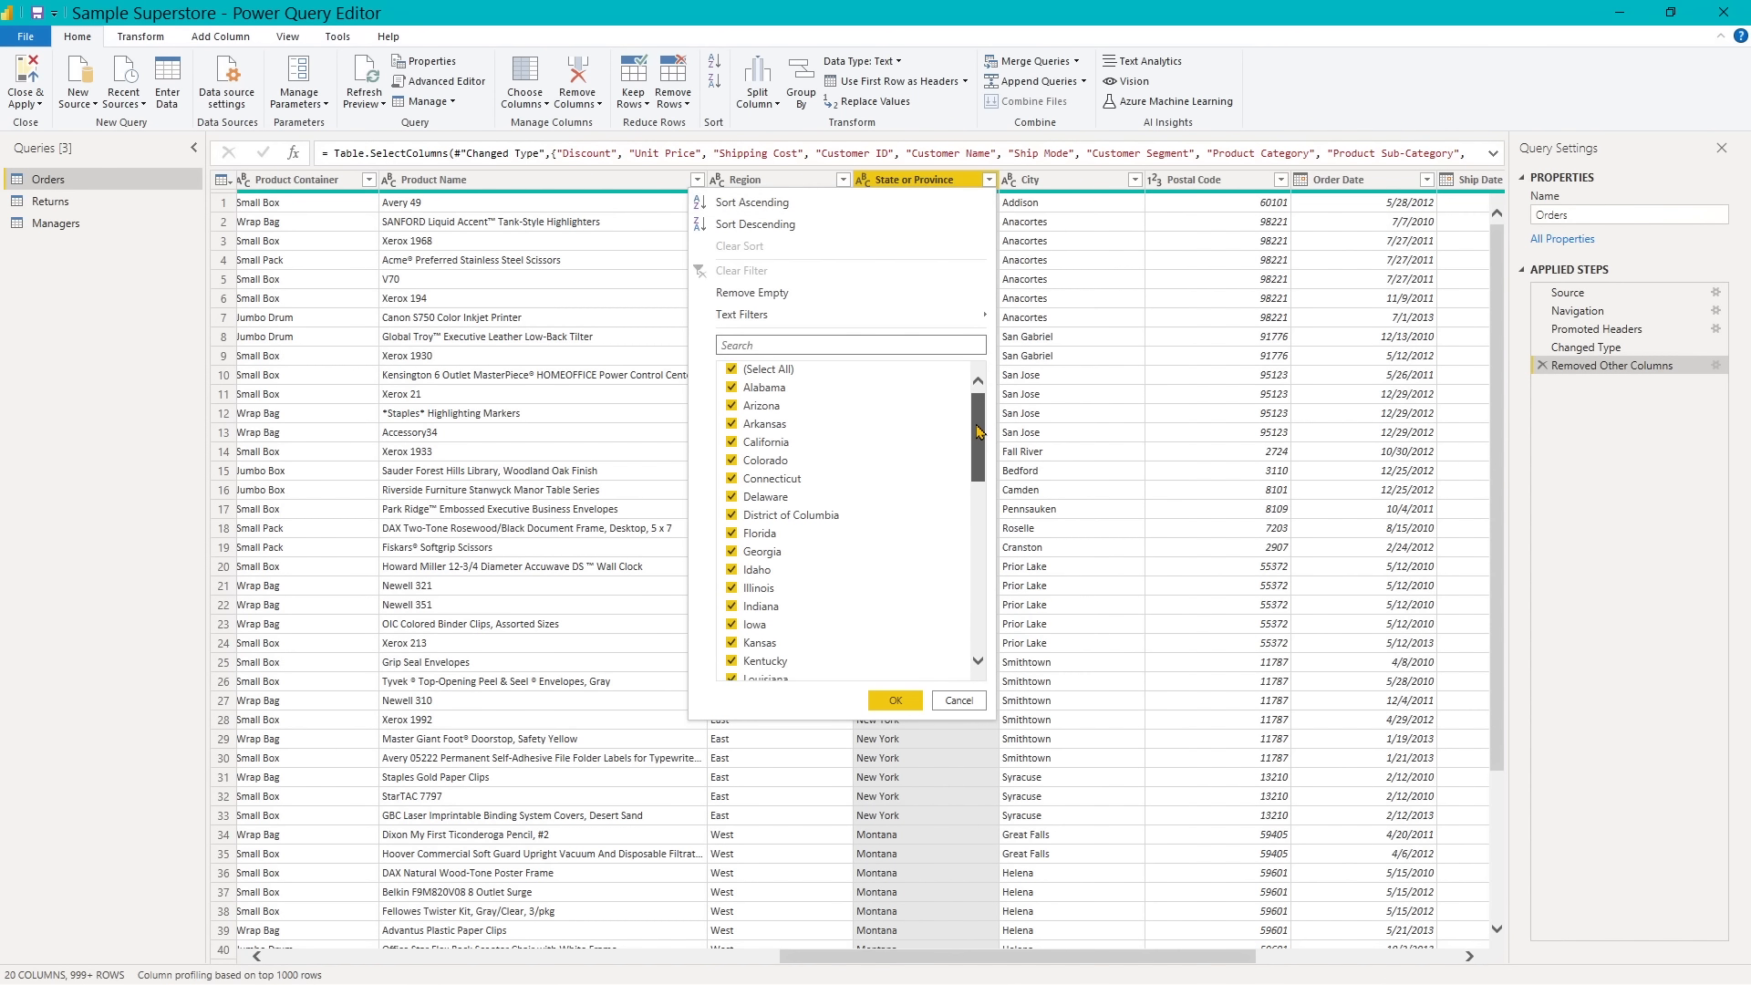
mouse_move(978, 429)
mouse_down()
mouse_move(965, 574)
mouse_move(987, 412)
mouse_up()
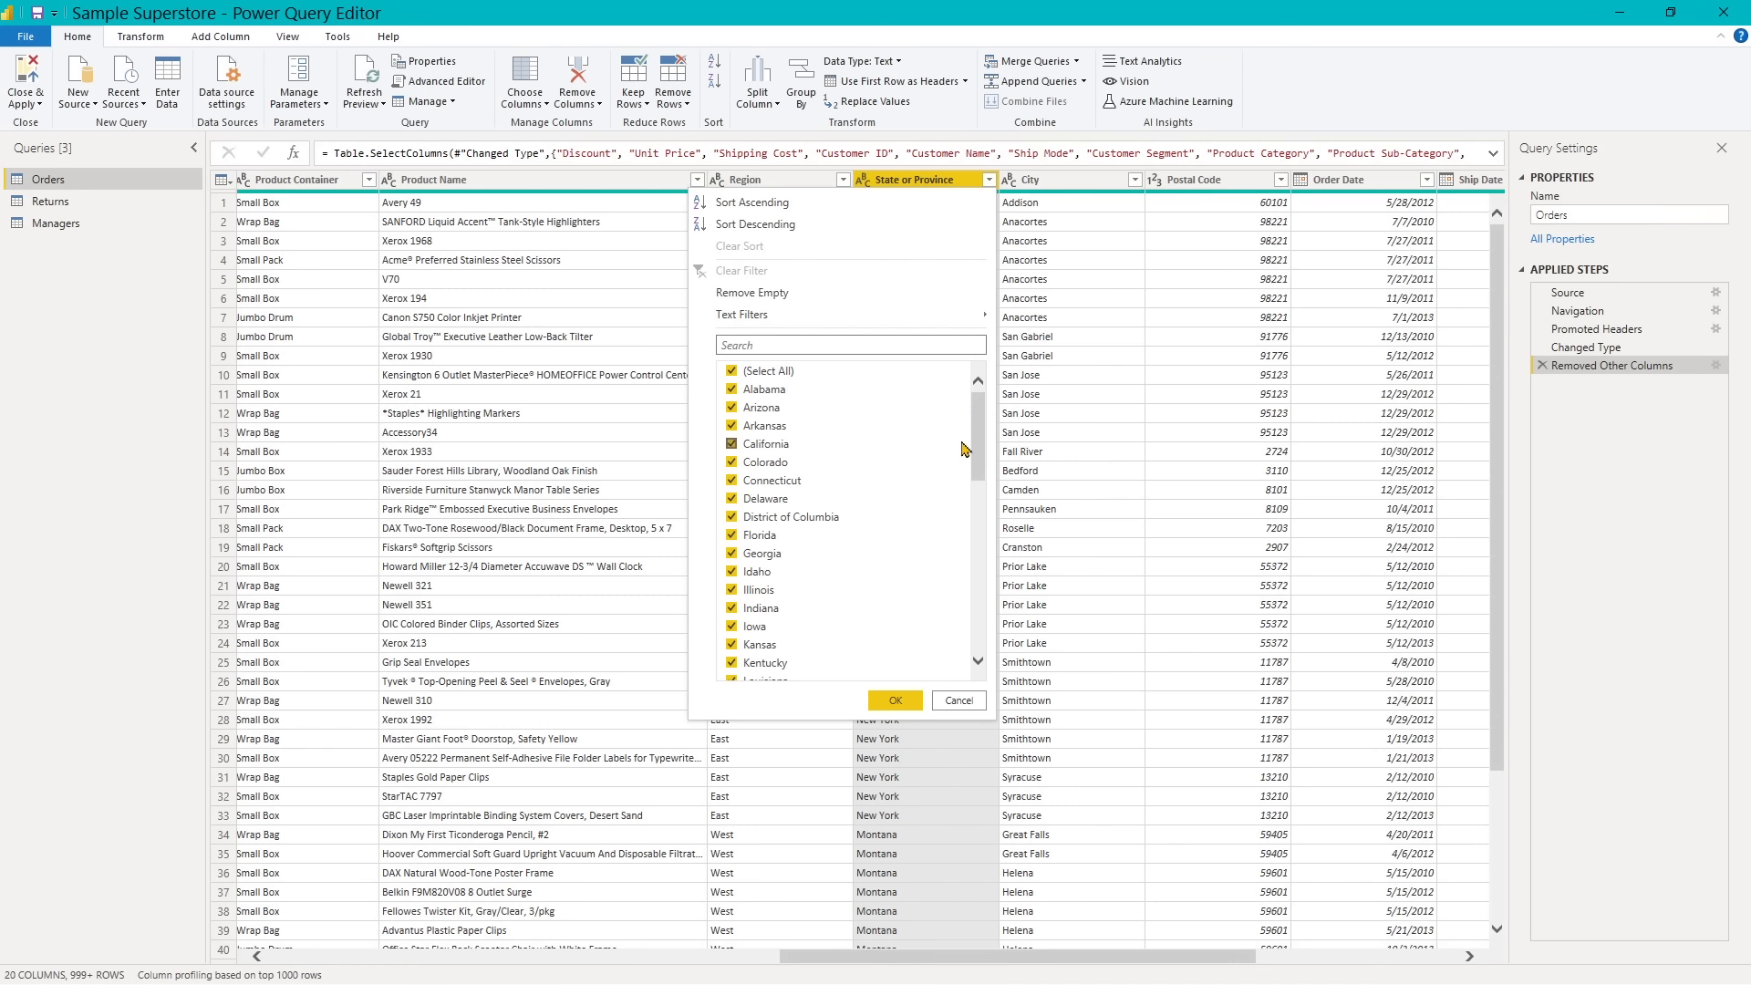
- Filter the State or Province column to keep only Arizona, California, Florida, New Jersey and New York
click(734, 373)
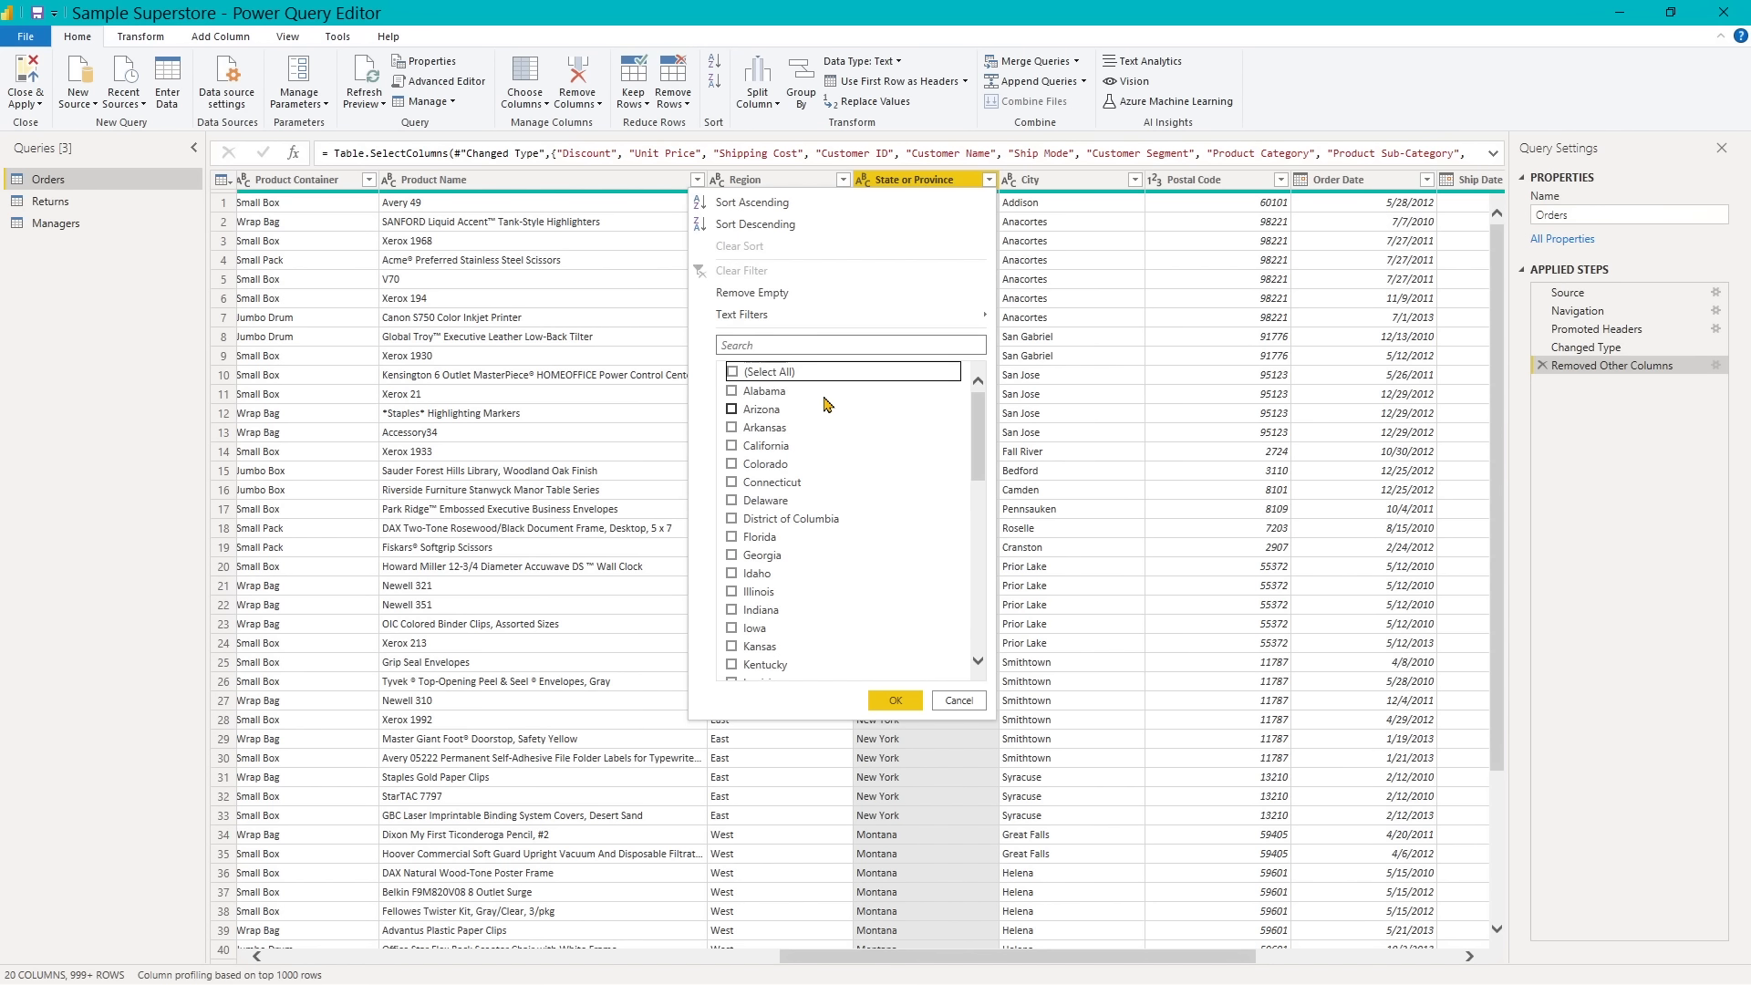
click(733, 410)
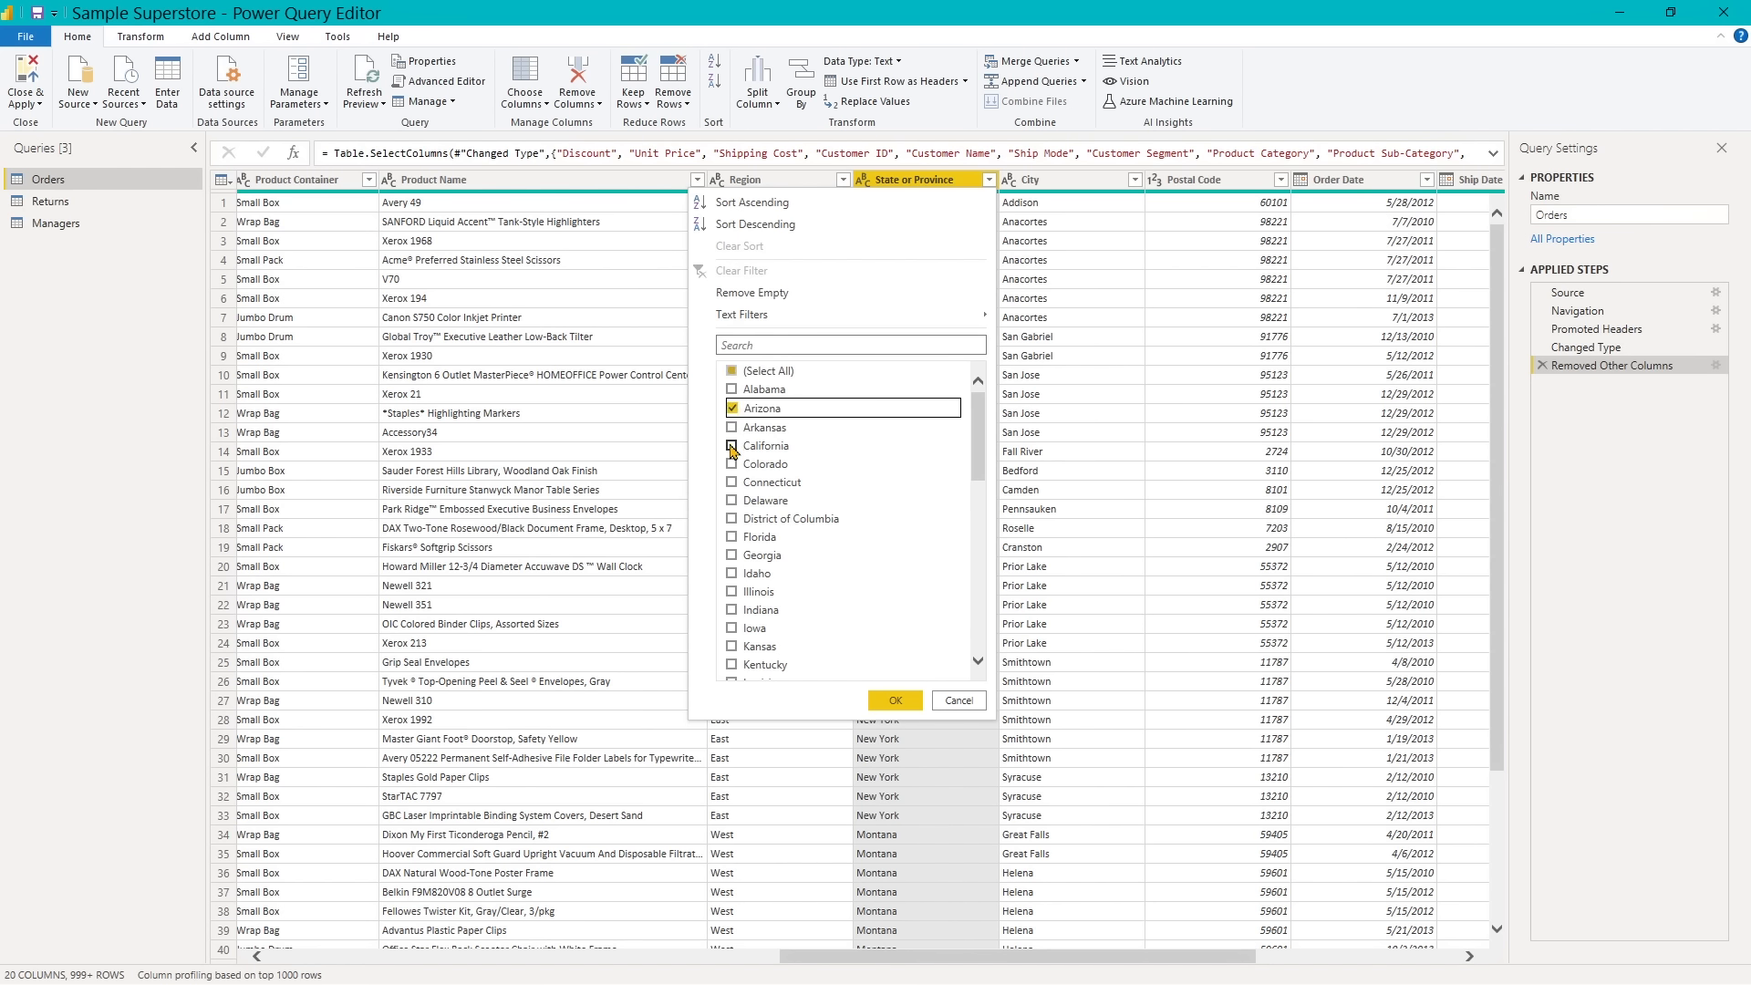
click(732, 447)
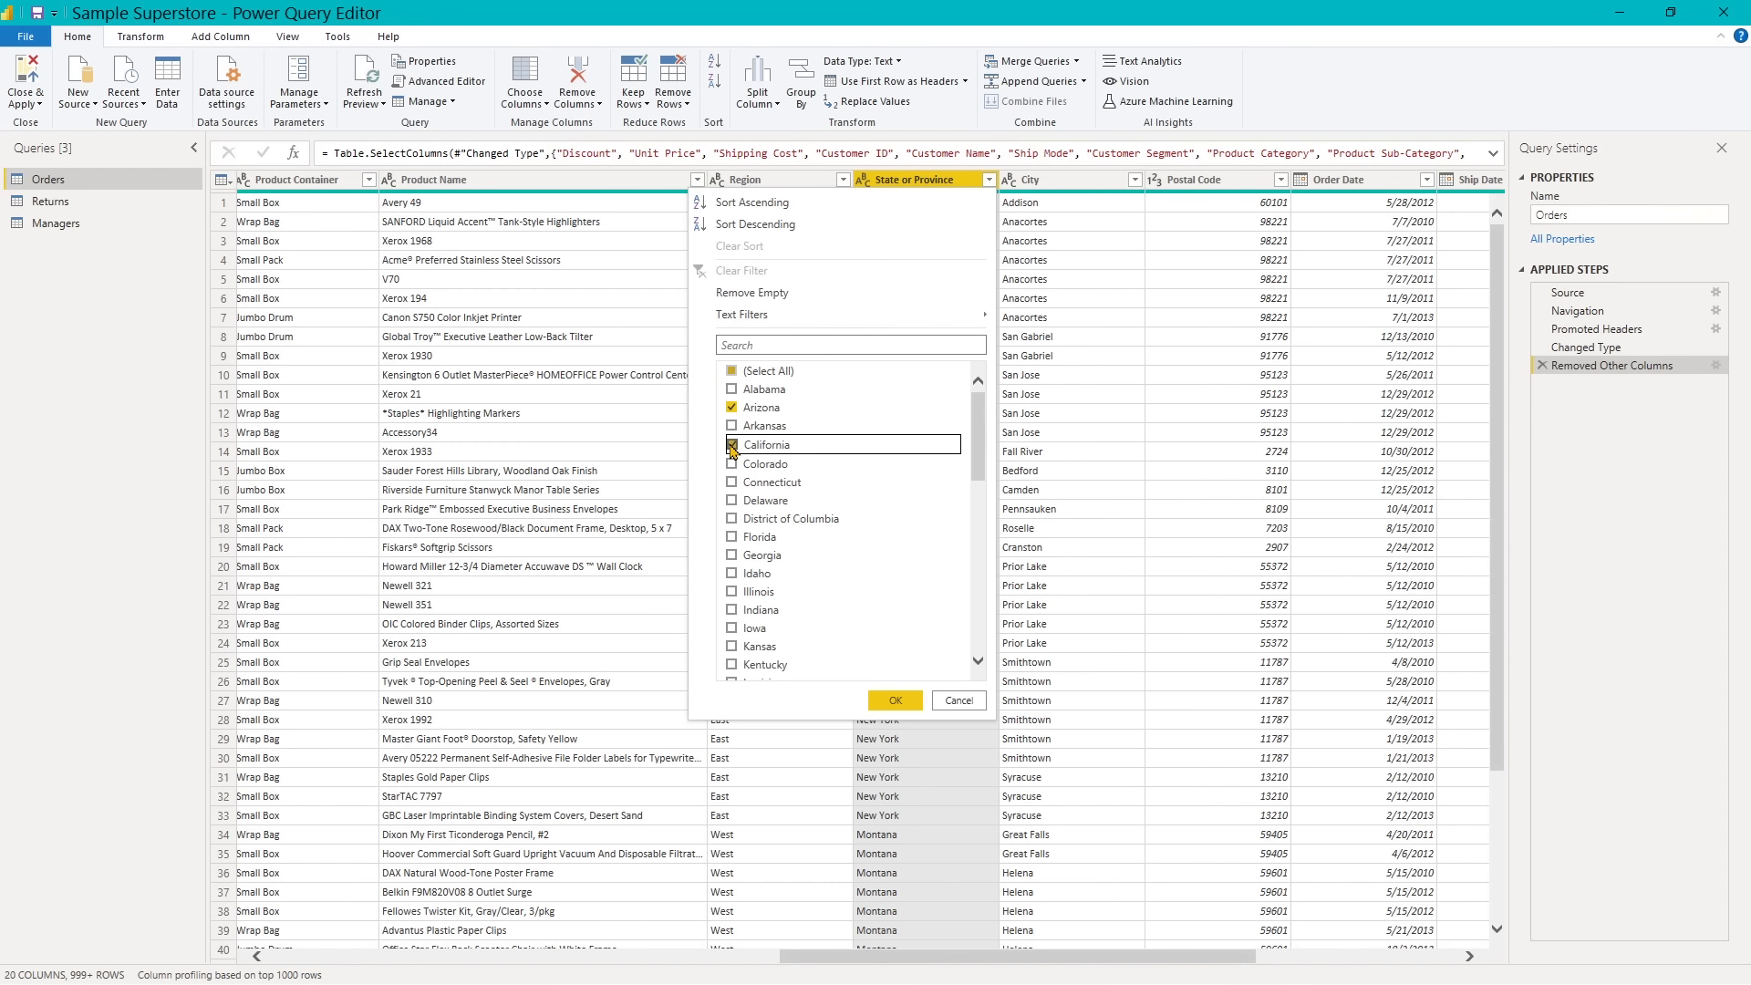
click(733, 537)
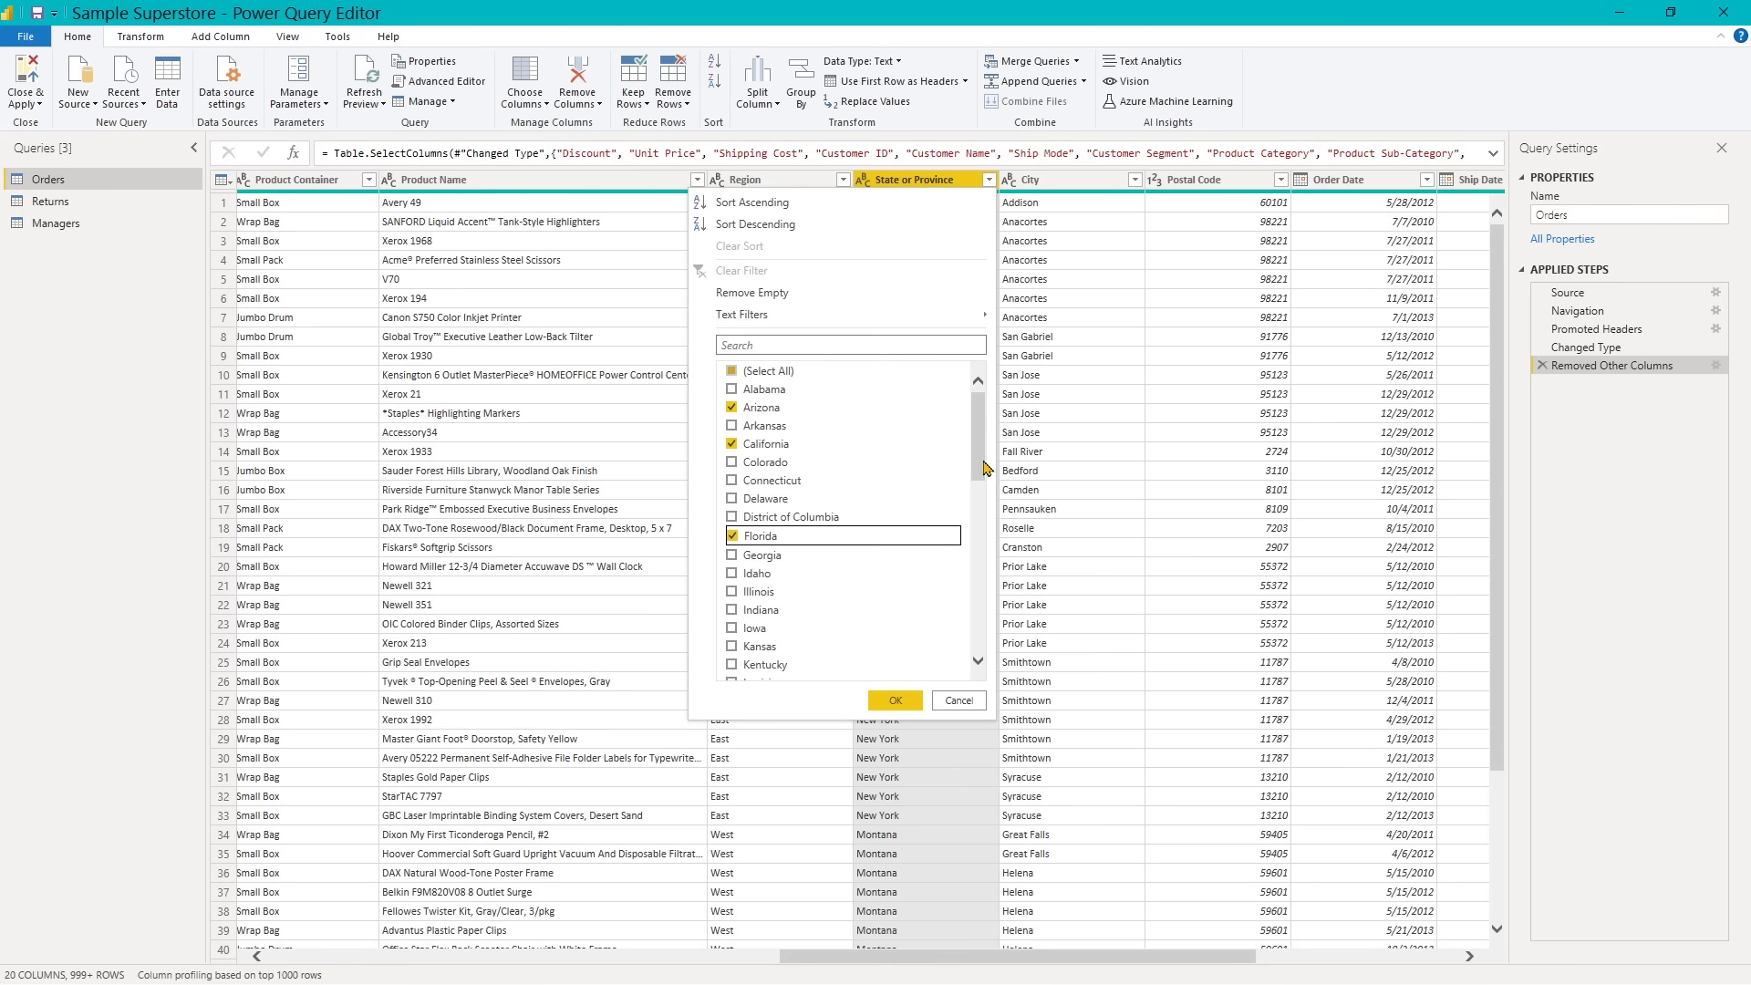
drag(985, 469, 978, 570)
click(732, 572)
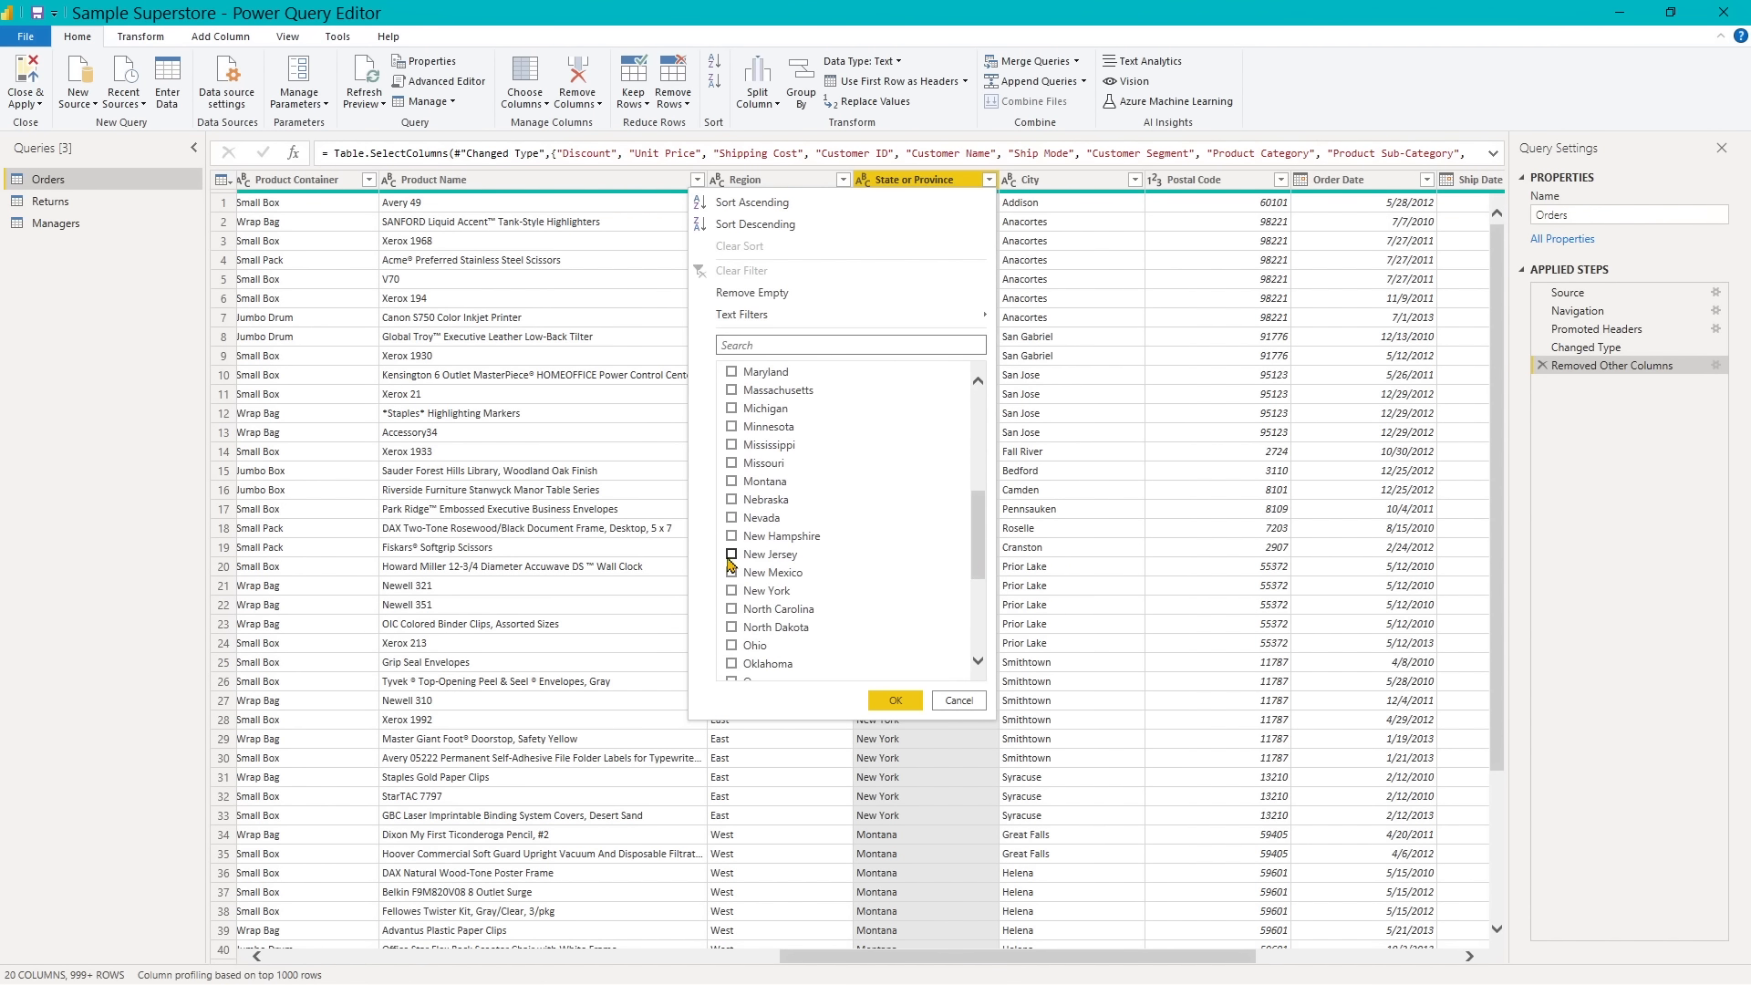
click(730, 556)
click(735, 594)
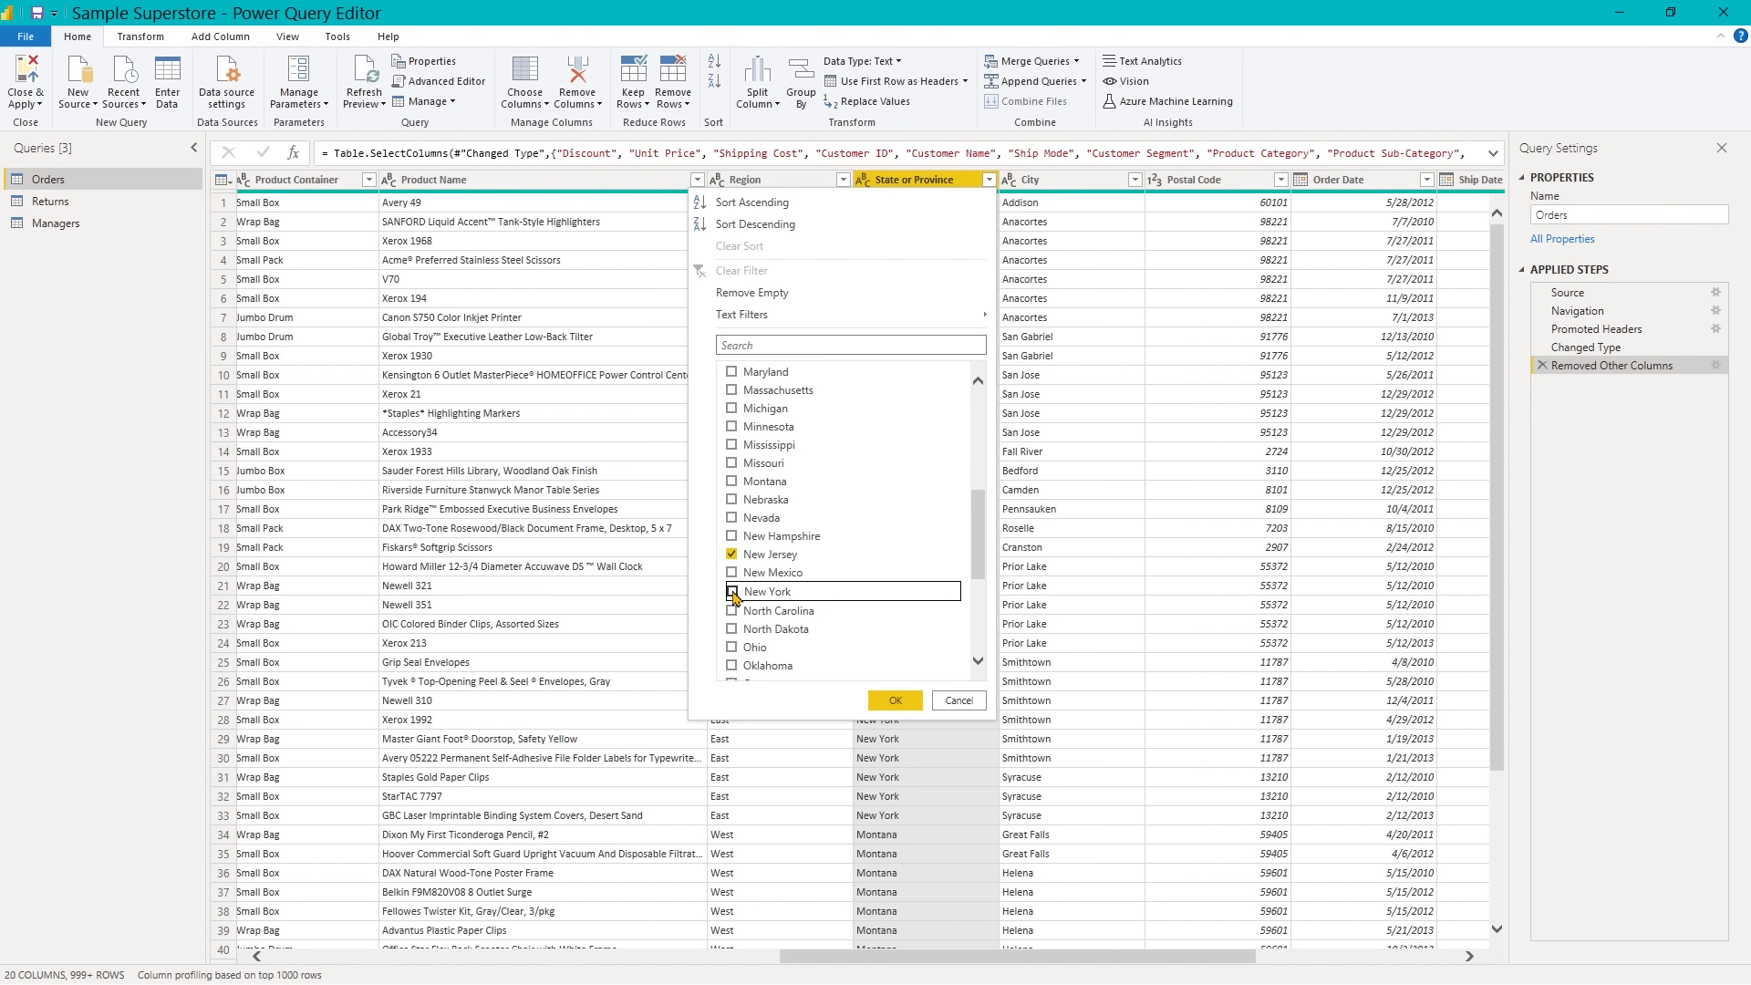
click(897, 702)
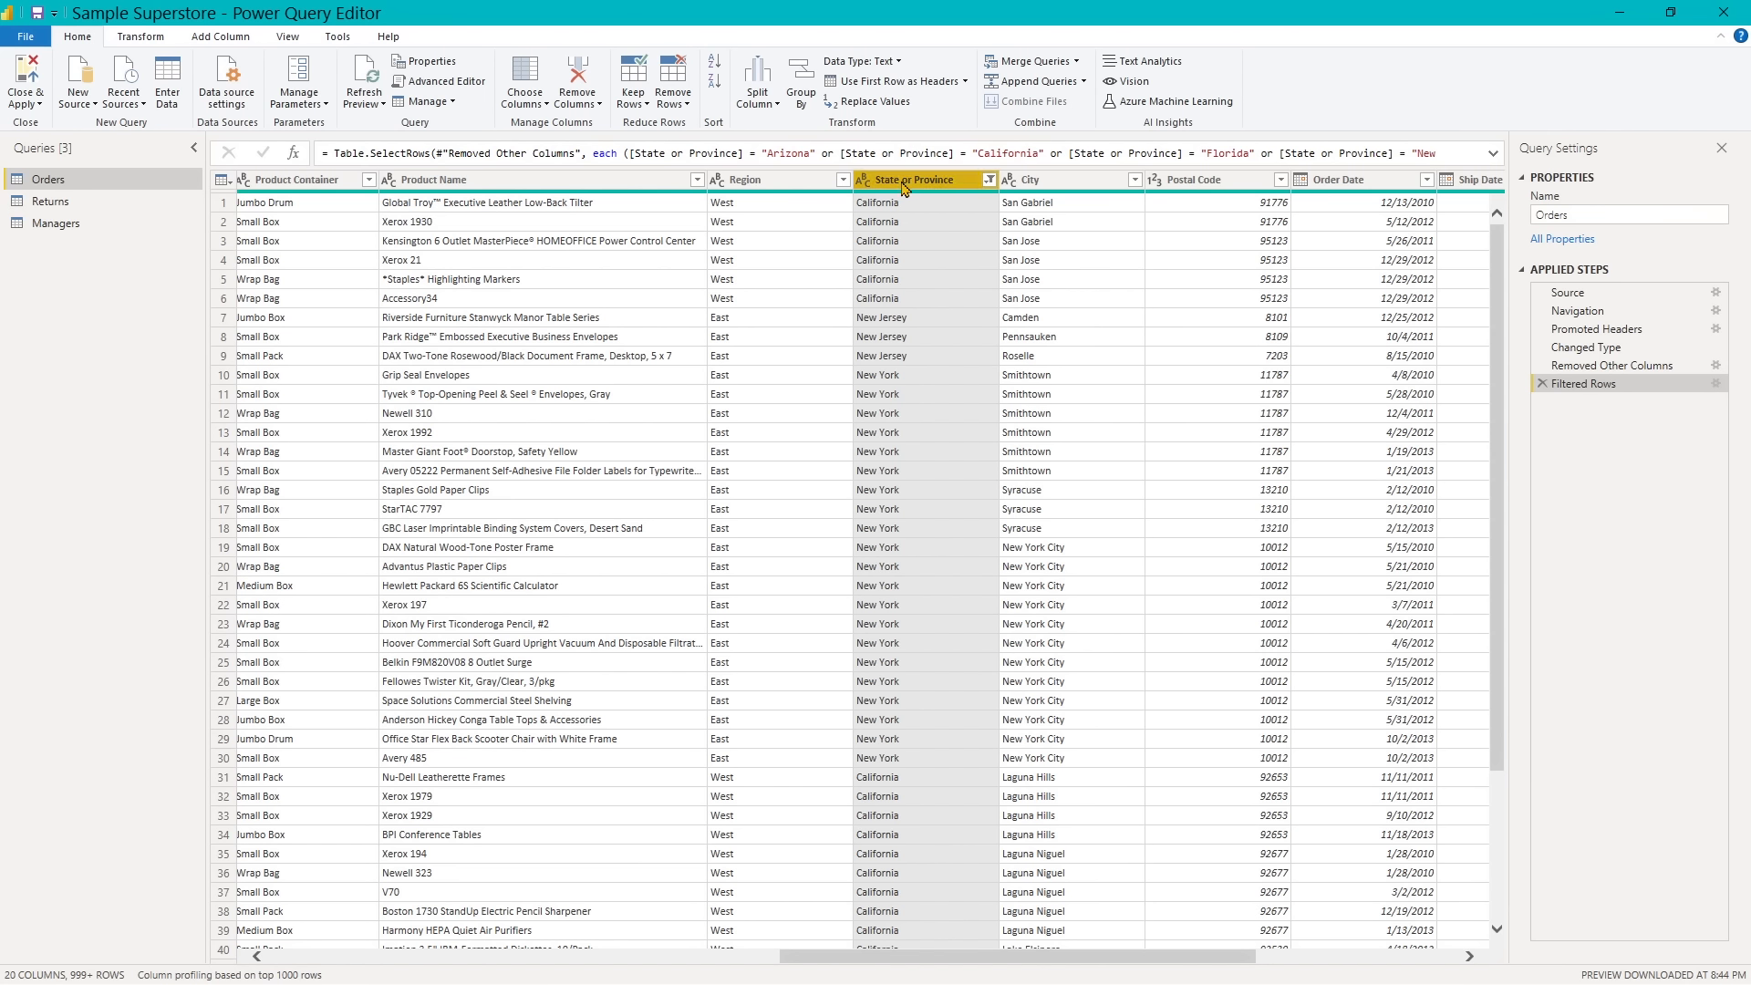
- Rename the State or Province column to State and sort it in ascending order
double_click(905, 186)
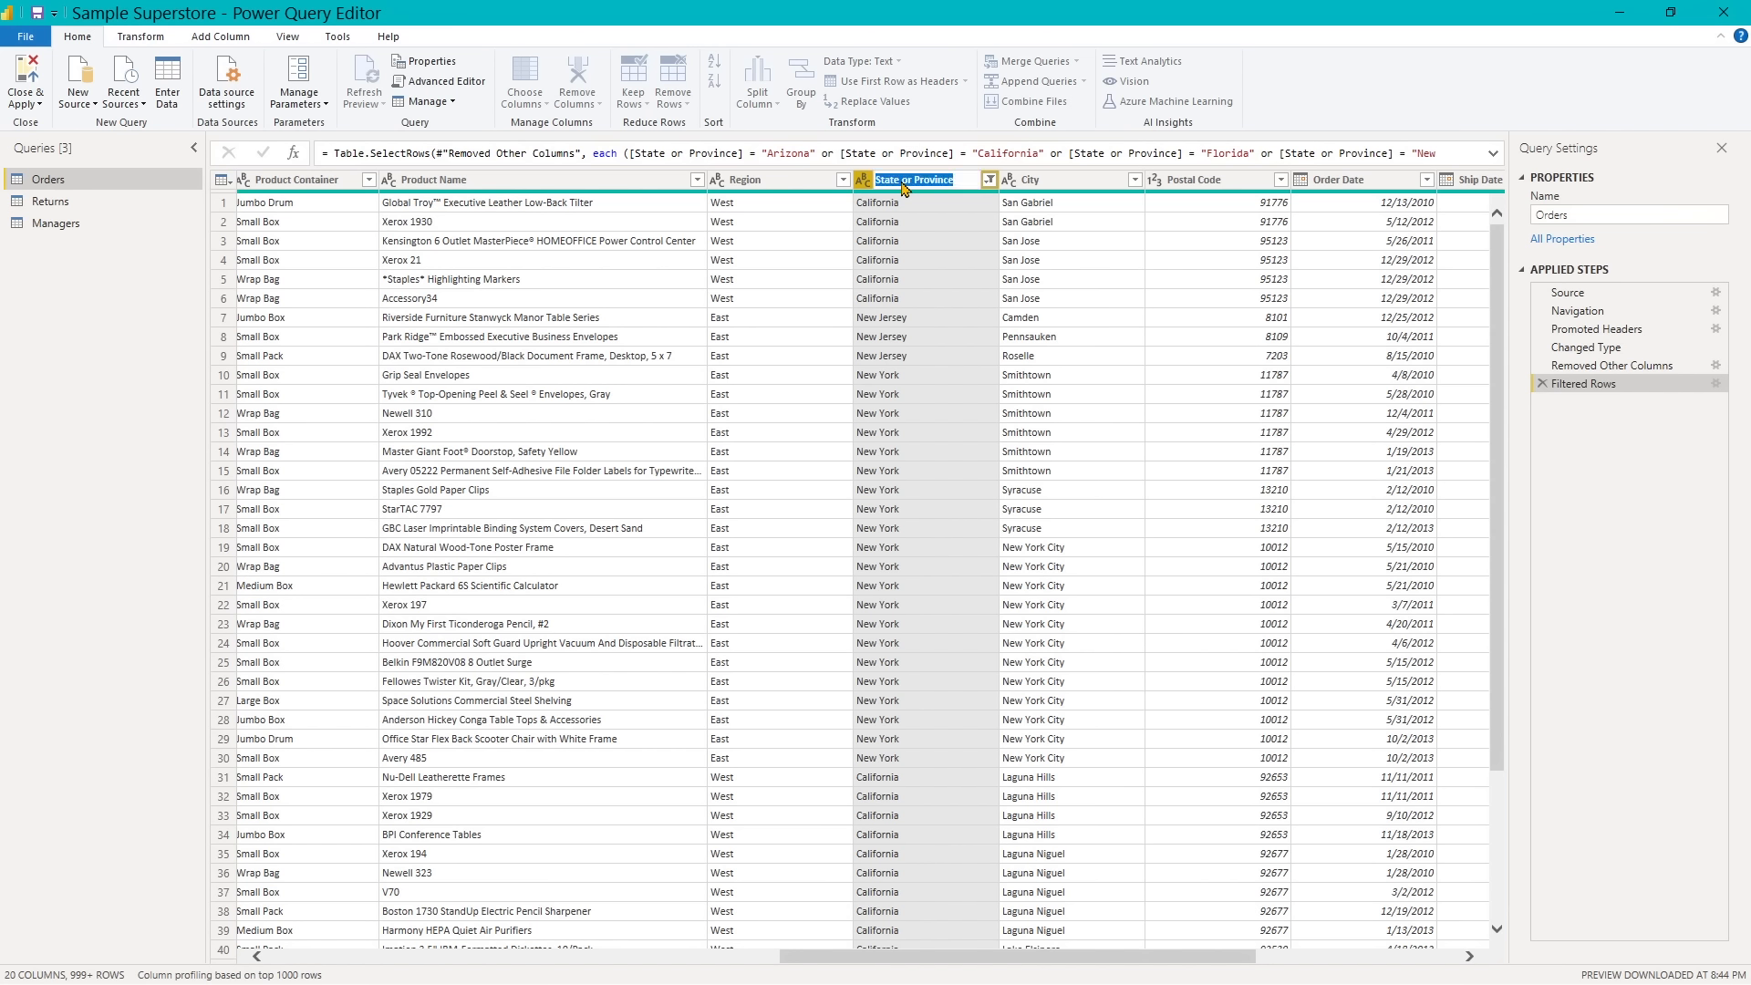
click(954, 181)
key(BackSpace)
key(BackSpace)
key(BackSpace)
key(BackSpace)
key(BackSpace)
key(BackSpace)
key(BackSpace)
key(BackSpace)
key(BackSpace)
key(BackSpace)
key(BackSpace)
key(BackSpace)
key(Return)
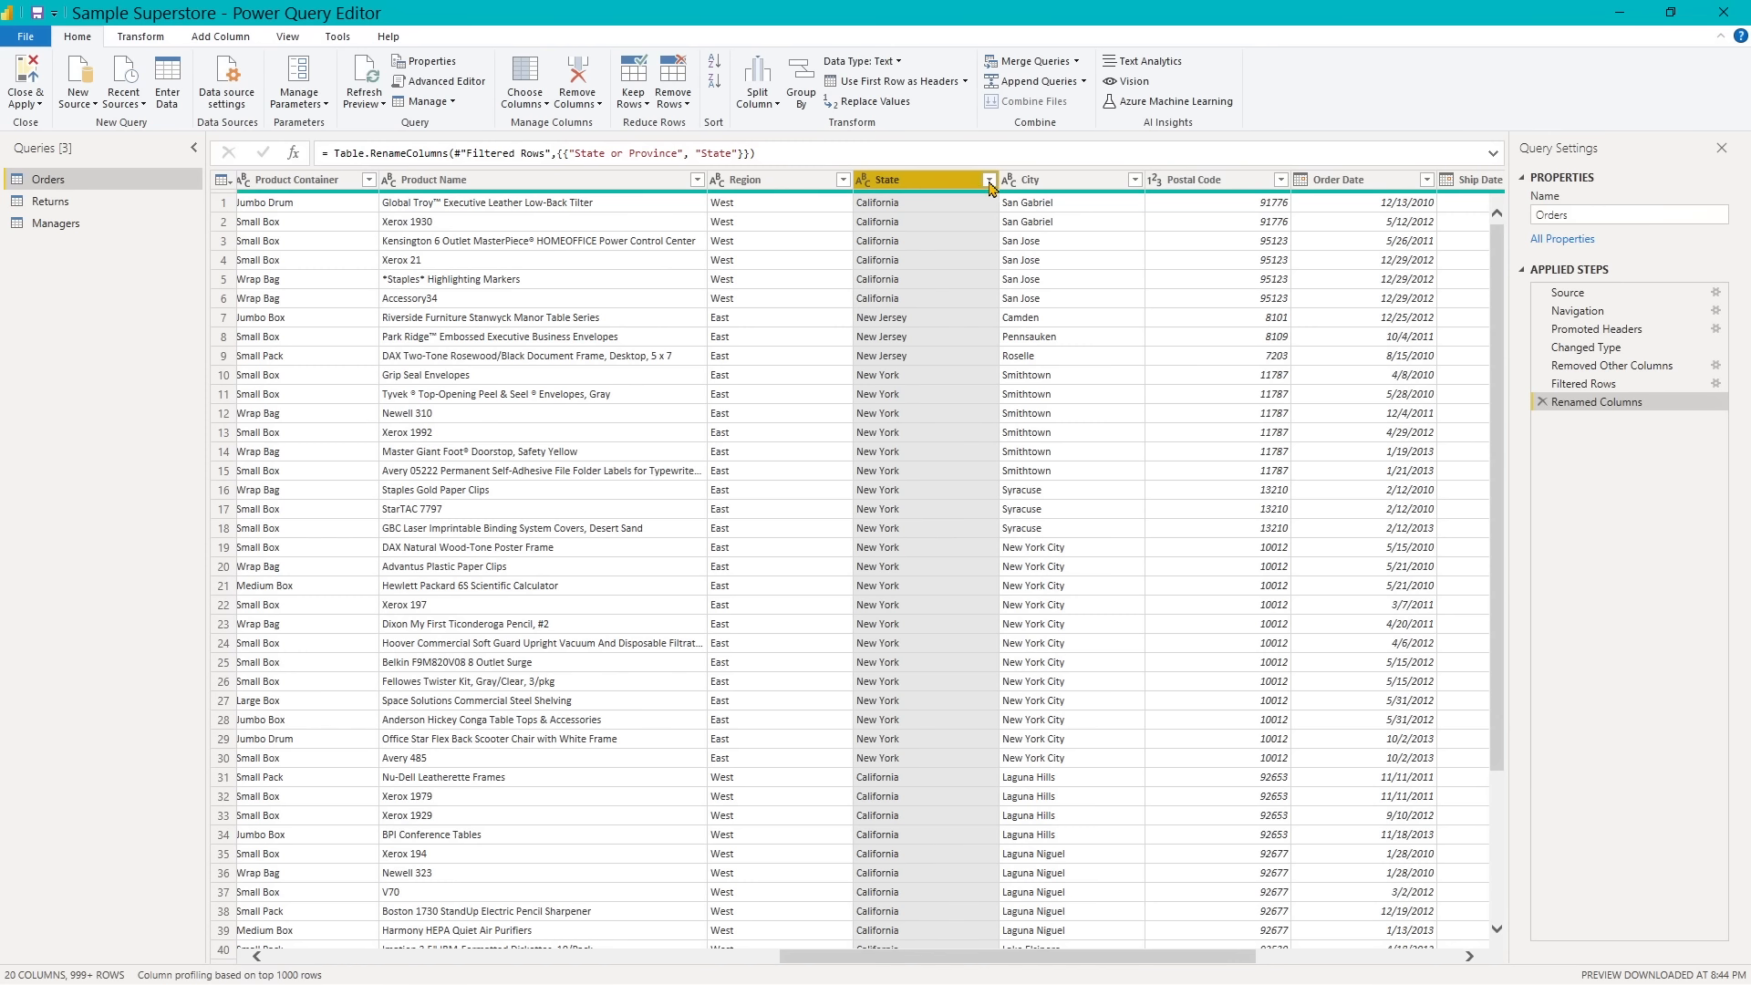
click(990, 181)
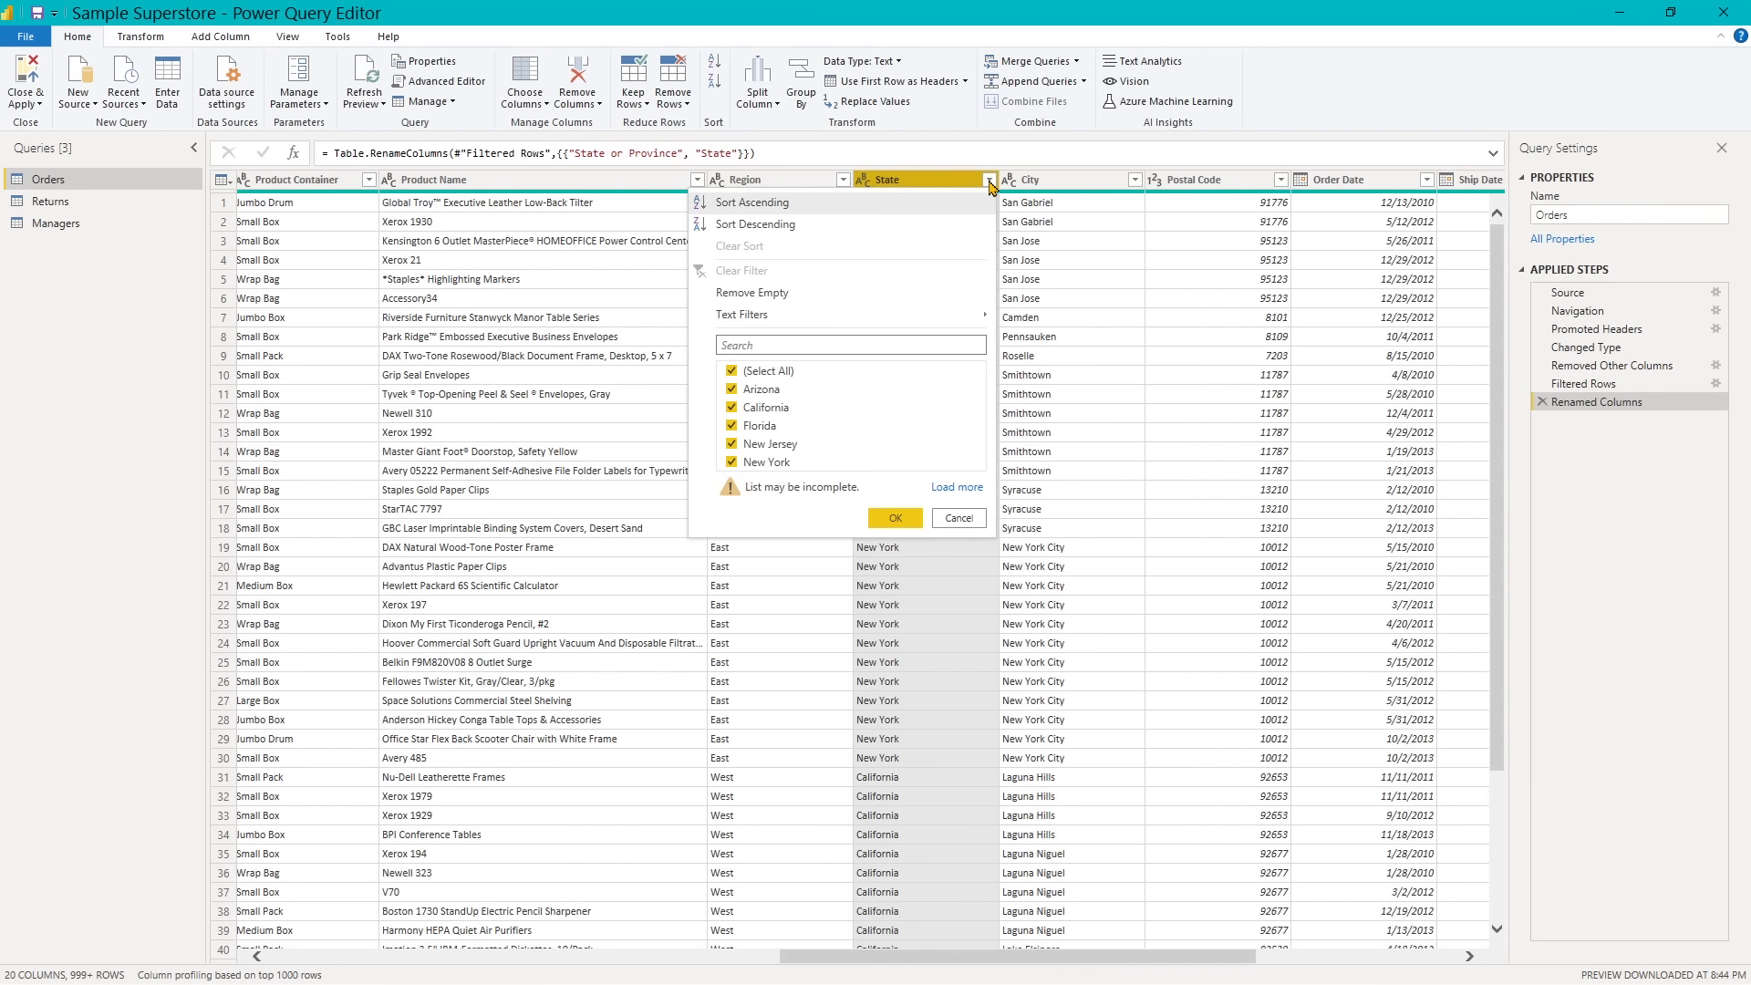
click(773, 205)
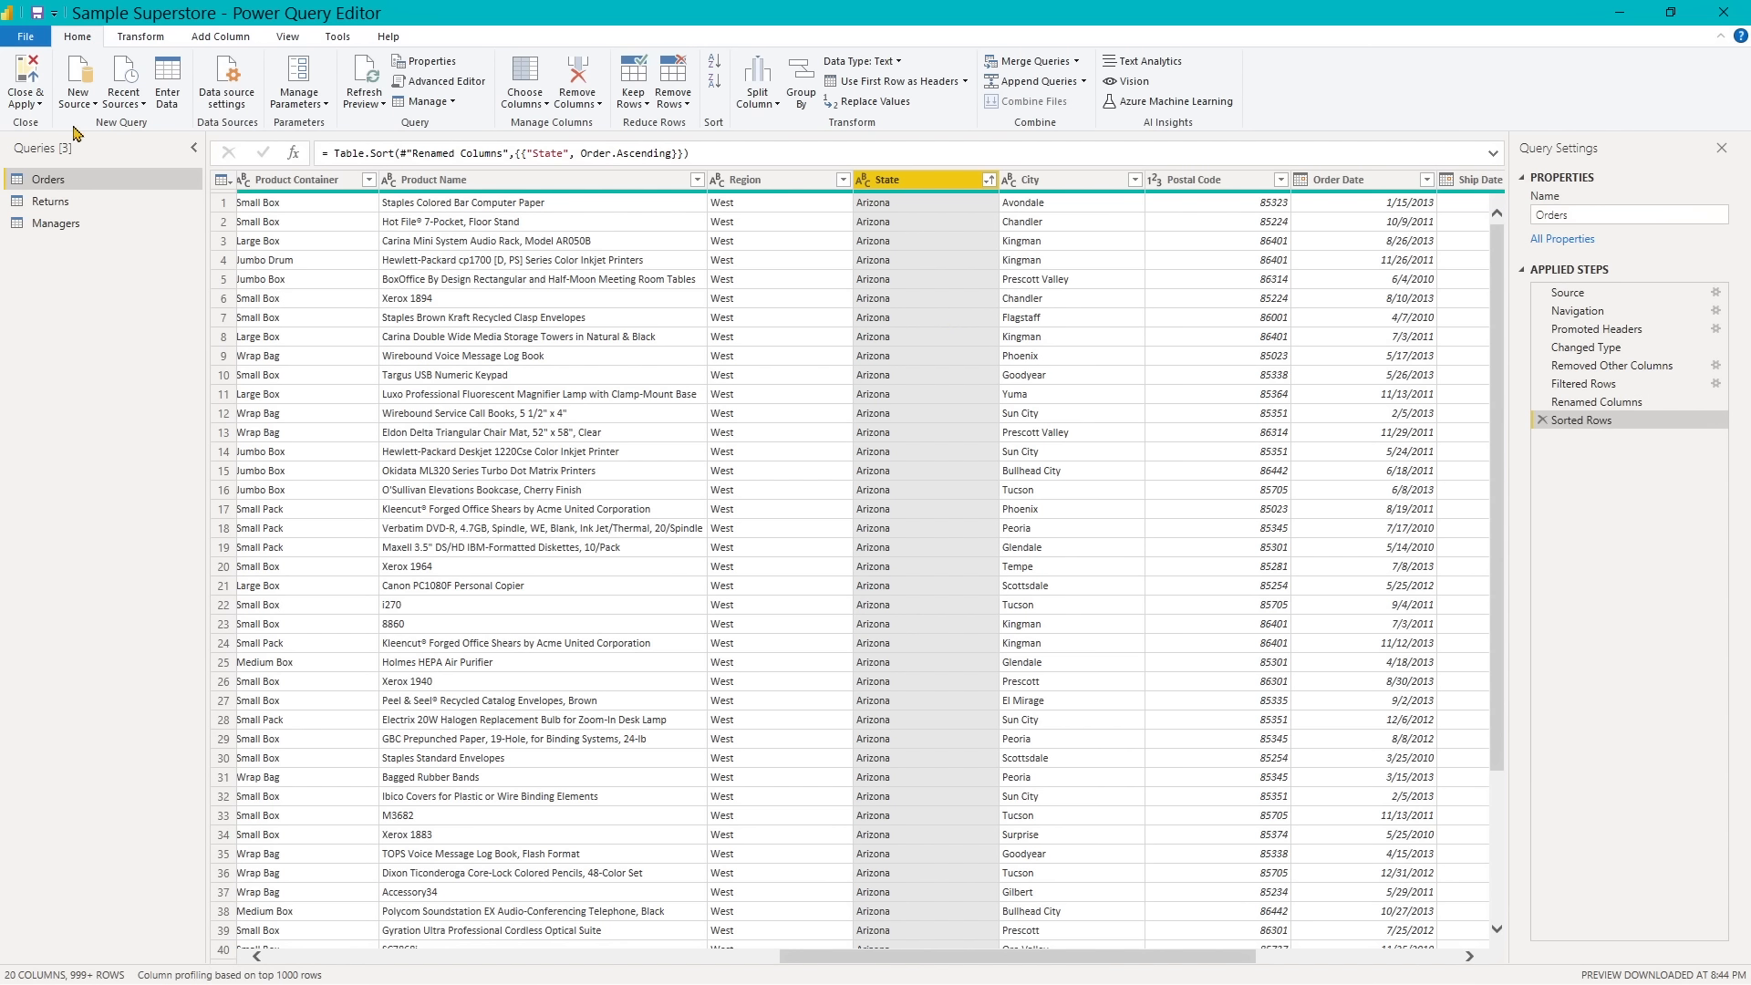
- Close the query editor applying the pending changes, and save the file with the Orders table displayed
click(31, 75)
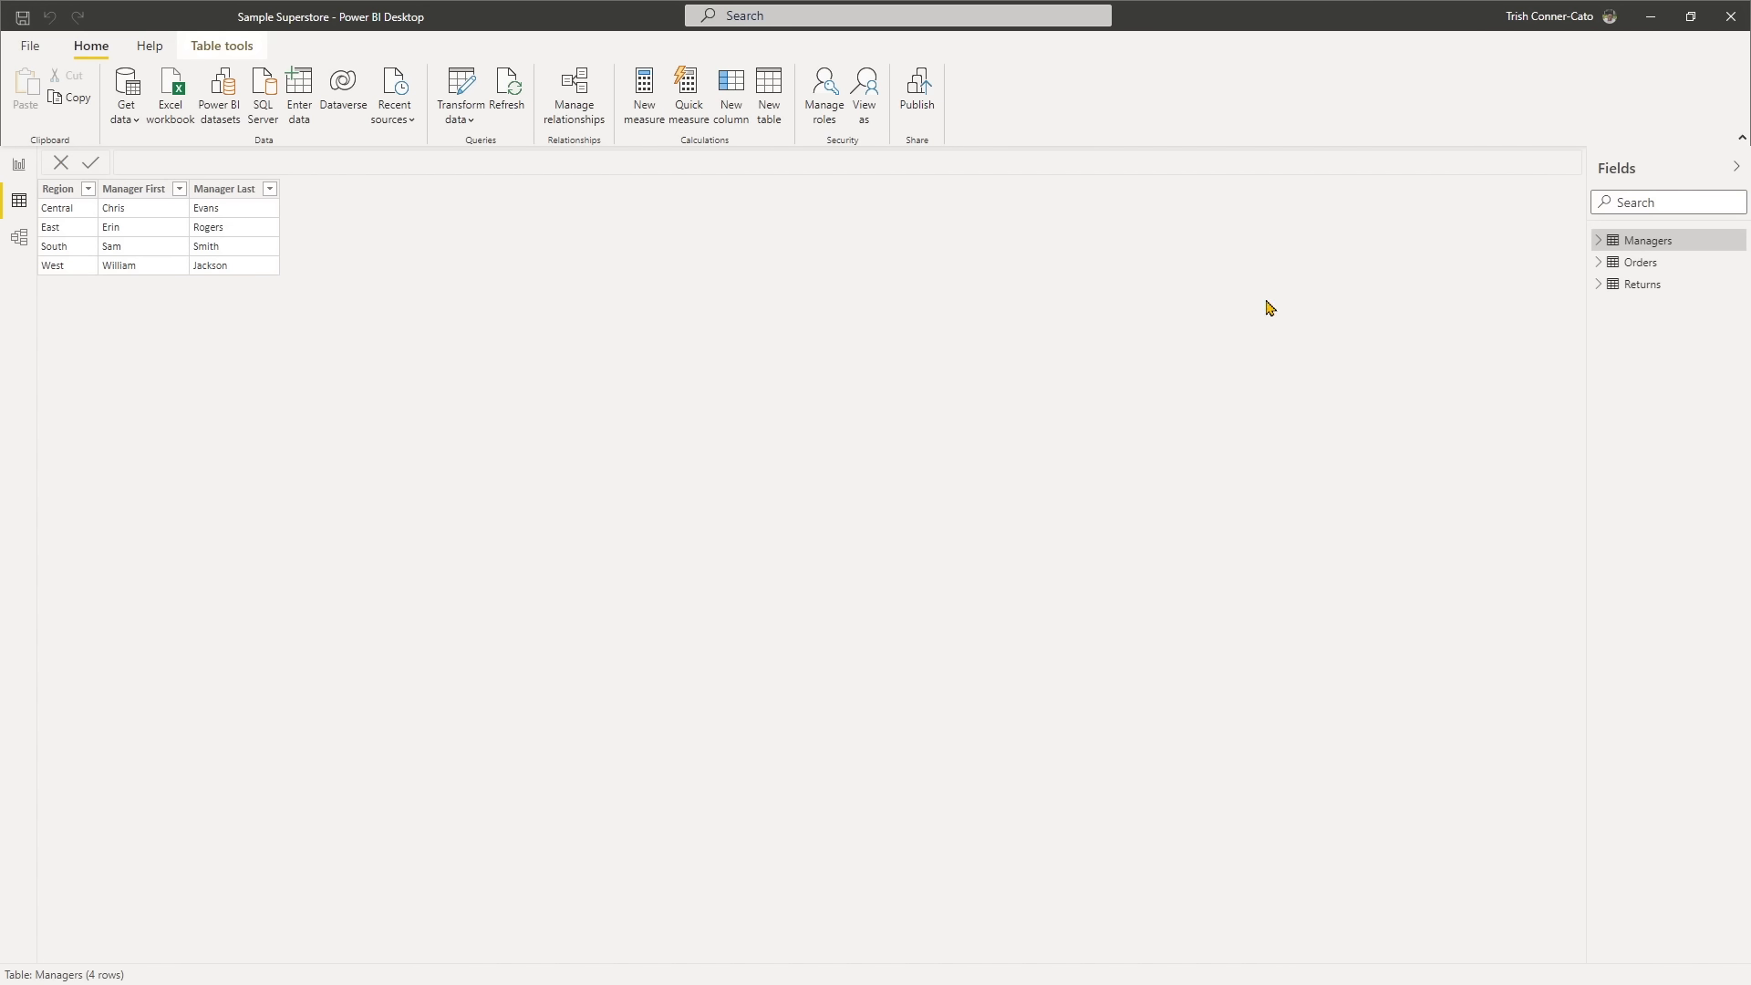
click(1637, 264)
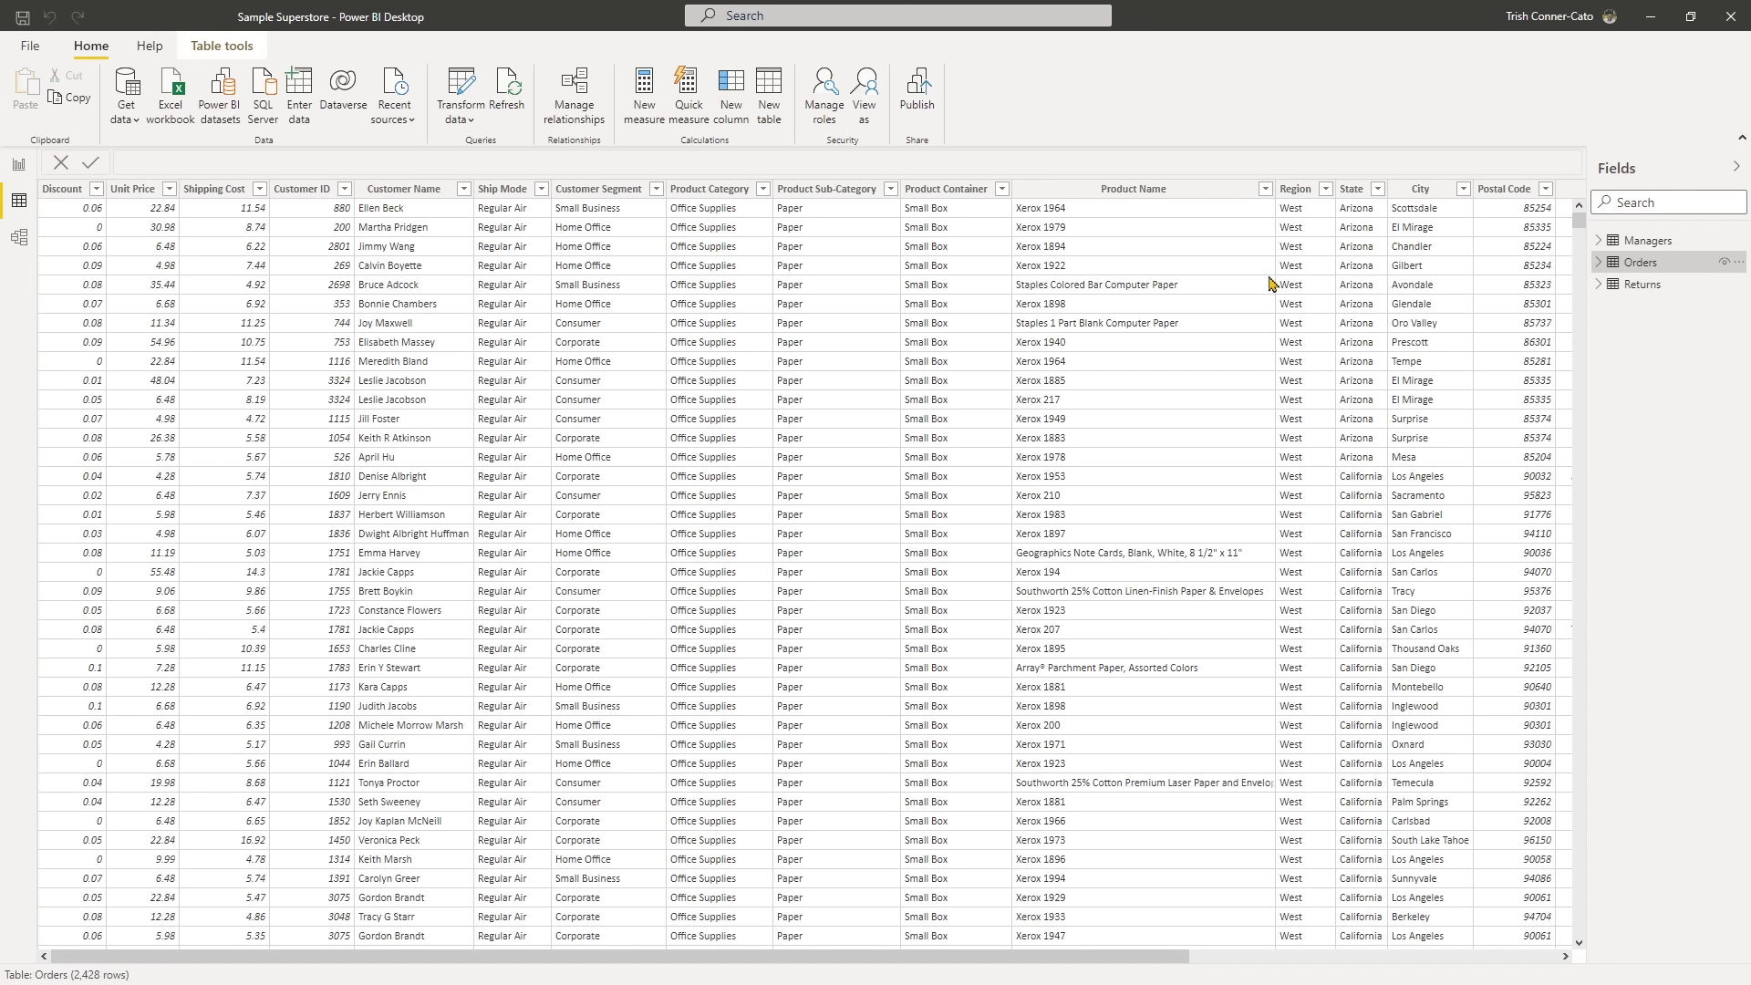
click(22, 20)
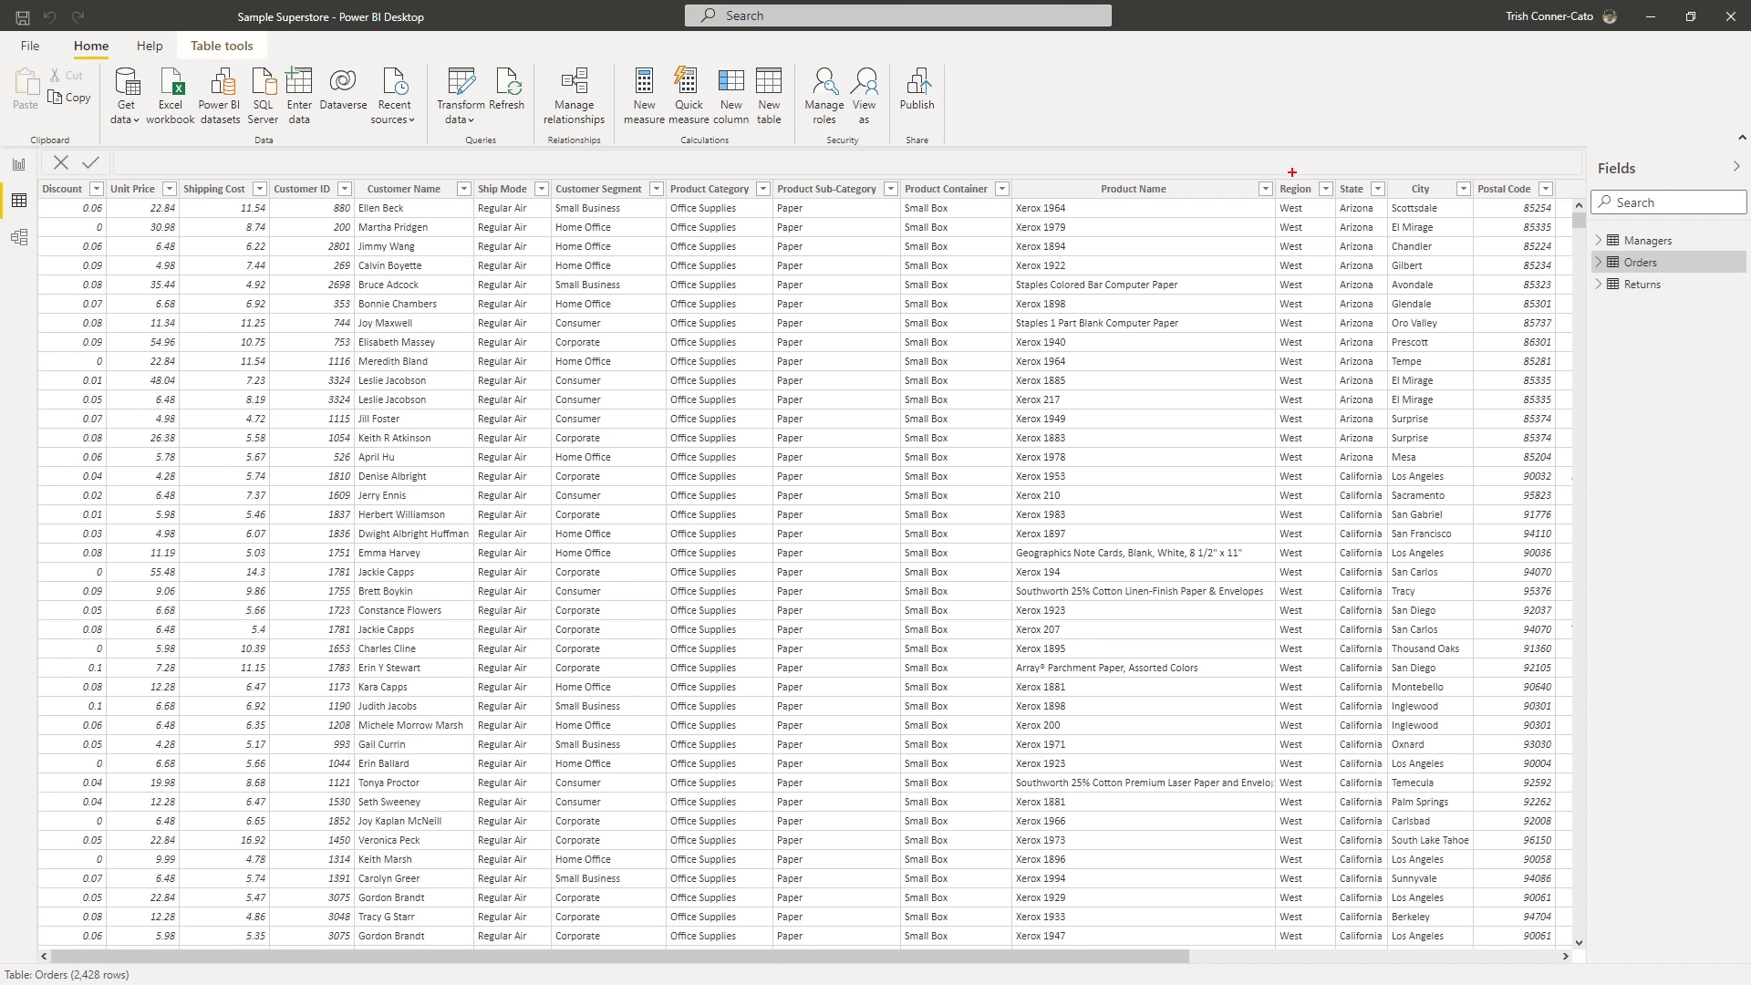
- Reopen the Power Query Editor on the Orders query to continue transforming the data
drag(1291, 172, 1292, 98)
click(462, 84)
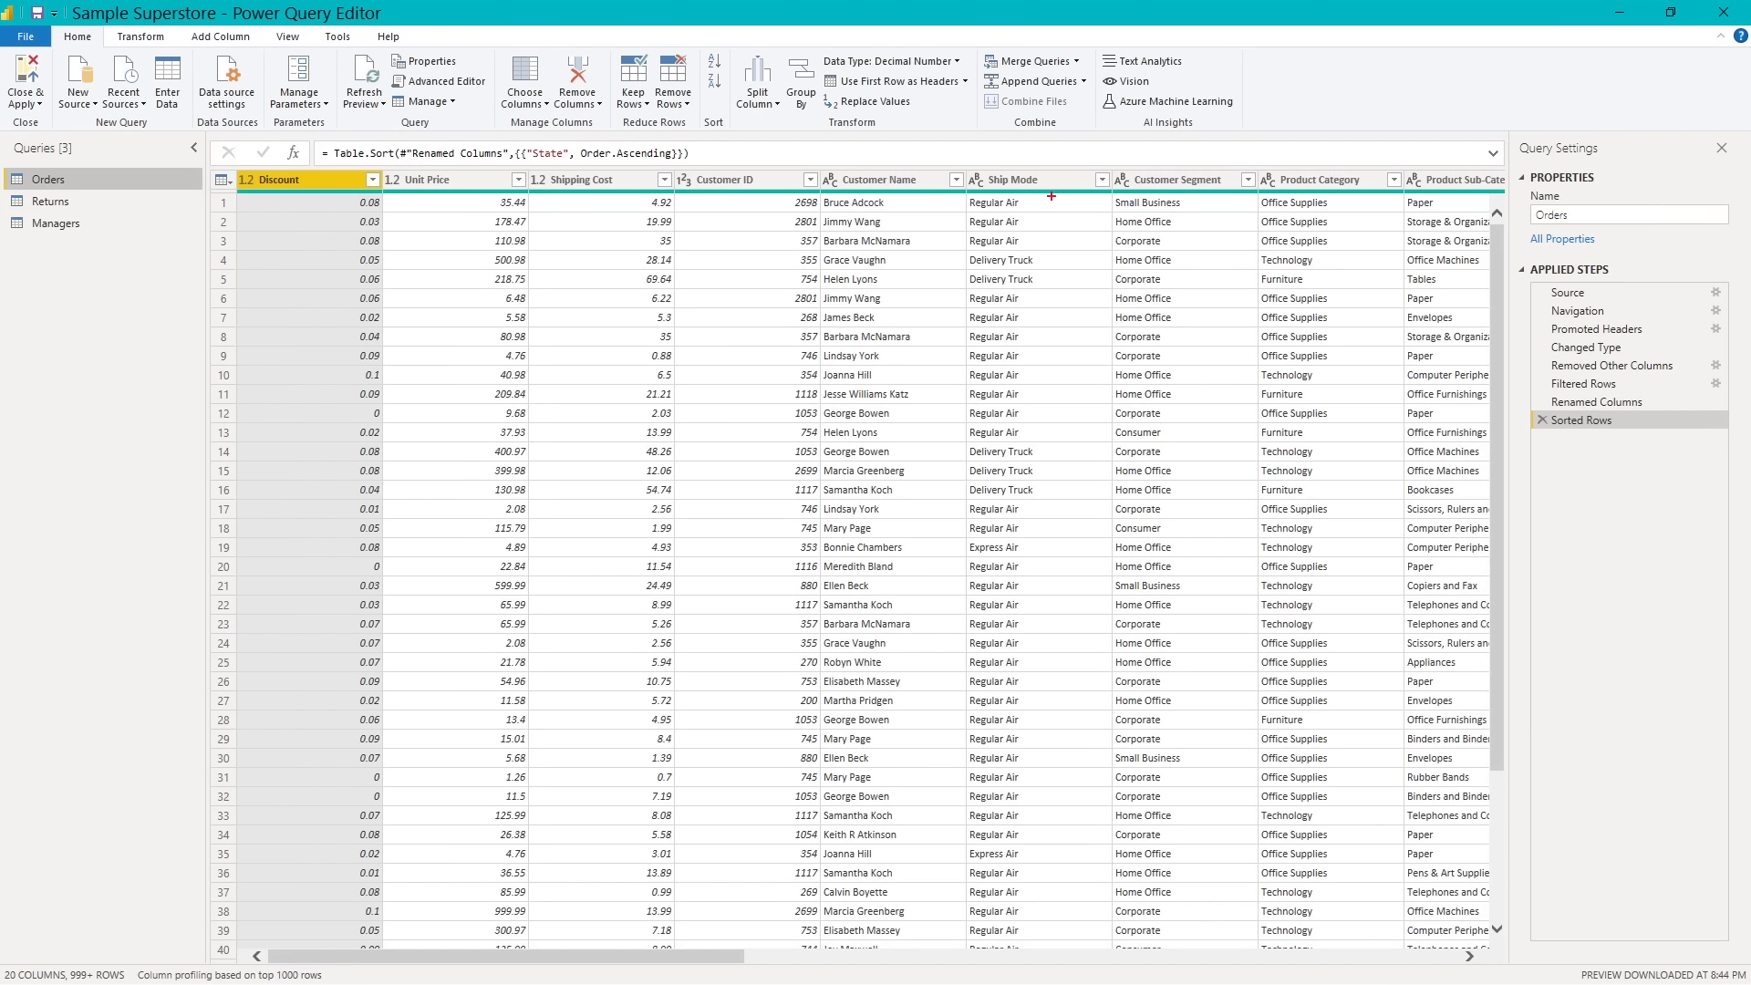
drag(1029, 141, 1026, 233)
key(Escape)
- Set up a merge of Orders with Managers as a new query, matching the two tables on their Region columns
click(1078, 61)
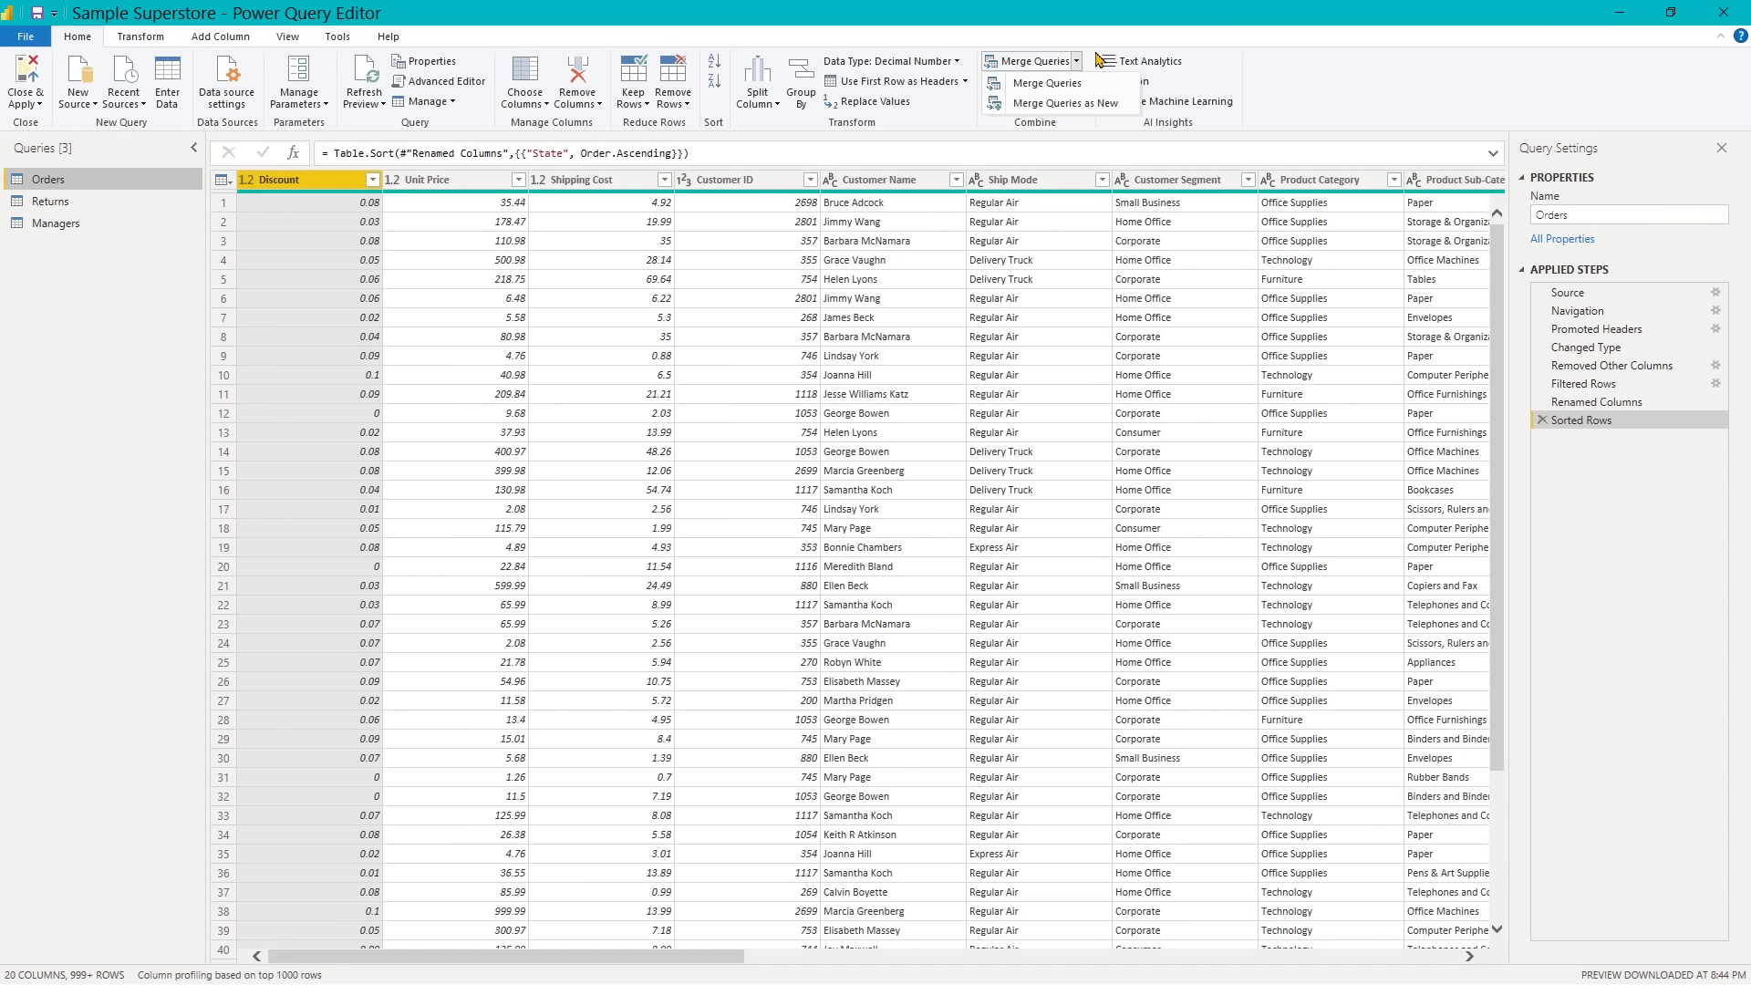
click(1067, 105)
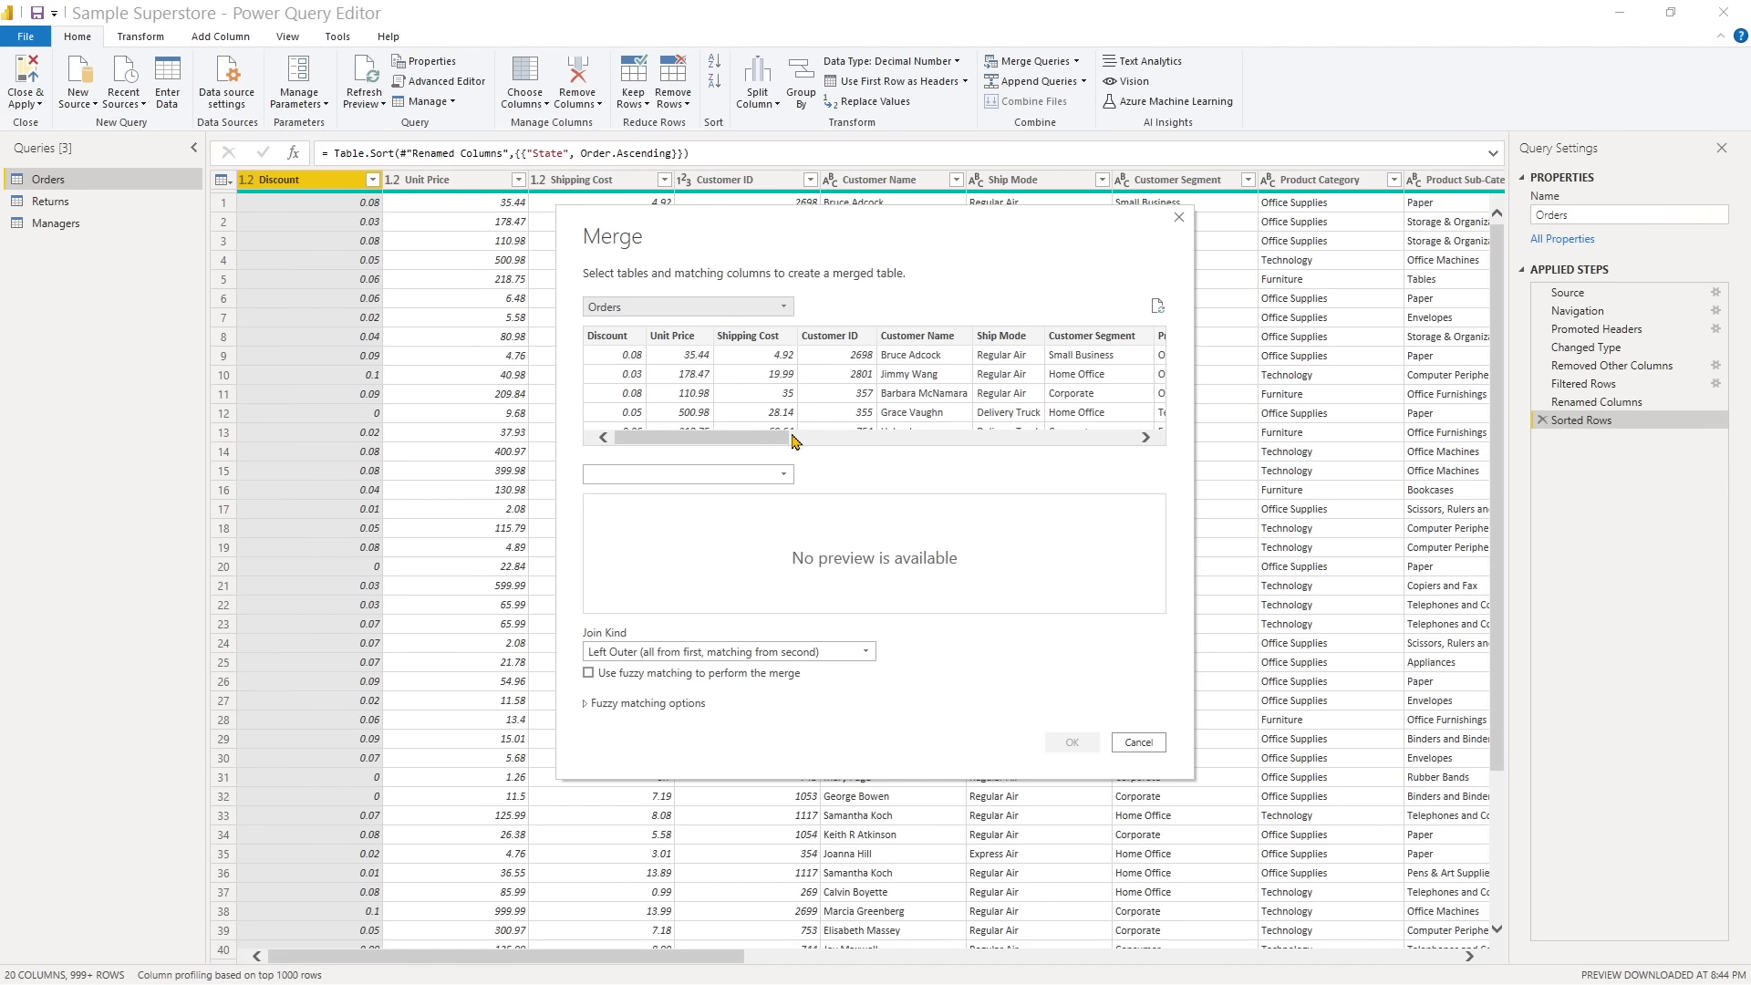
drag(787, 447, 1035, 460)
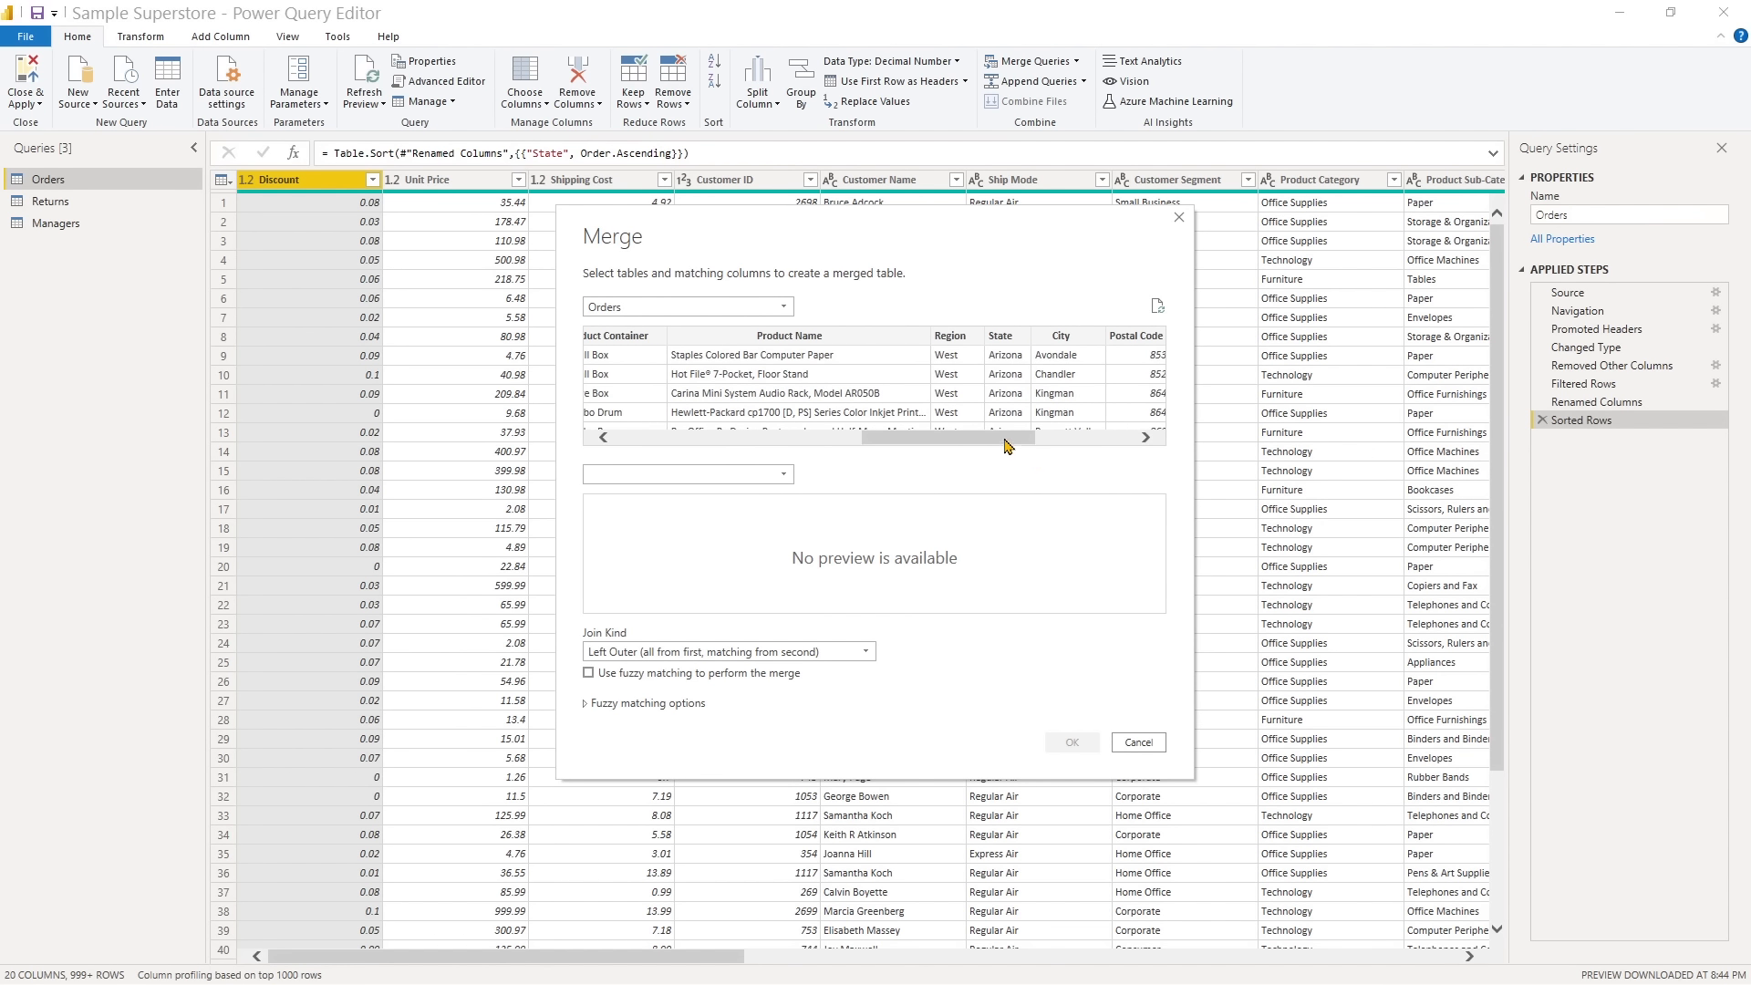
click(951, 378)
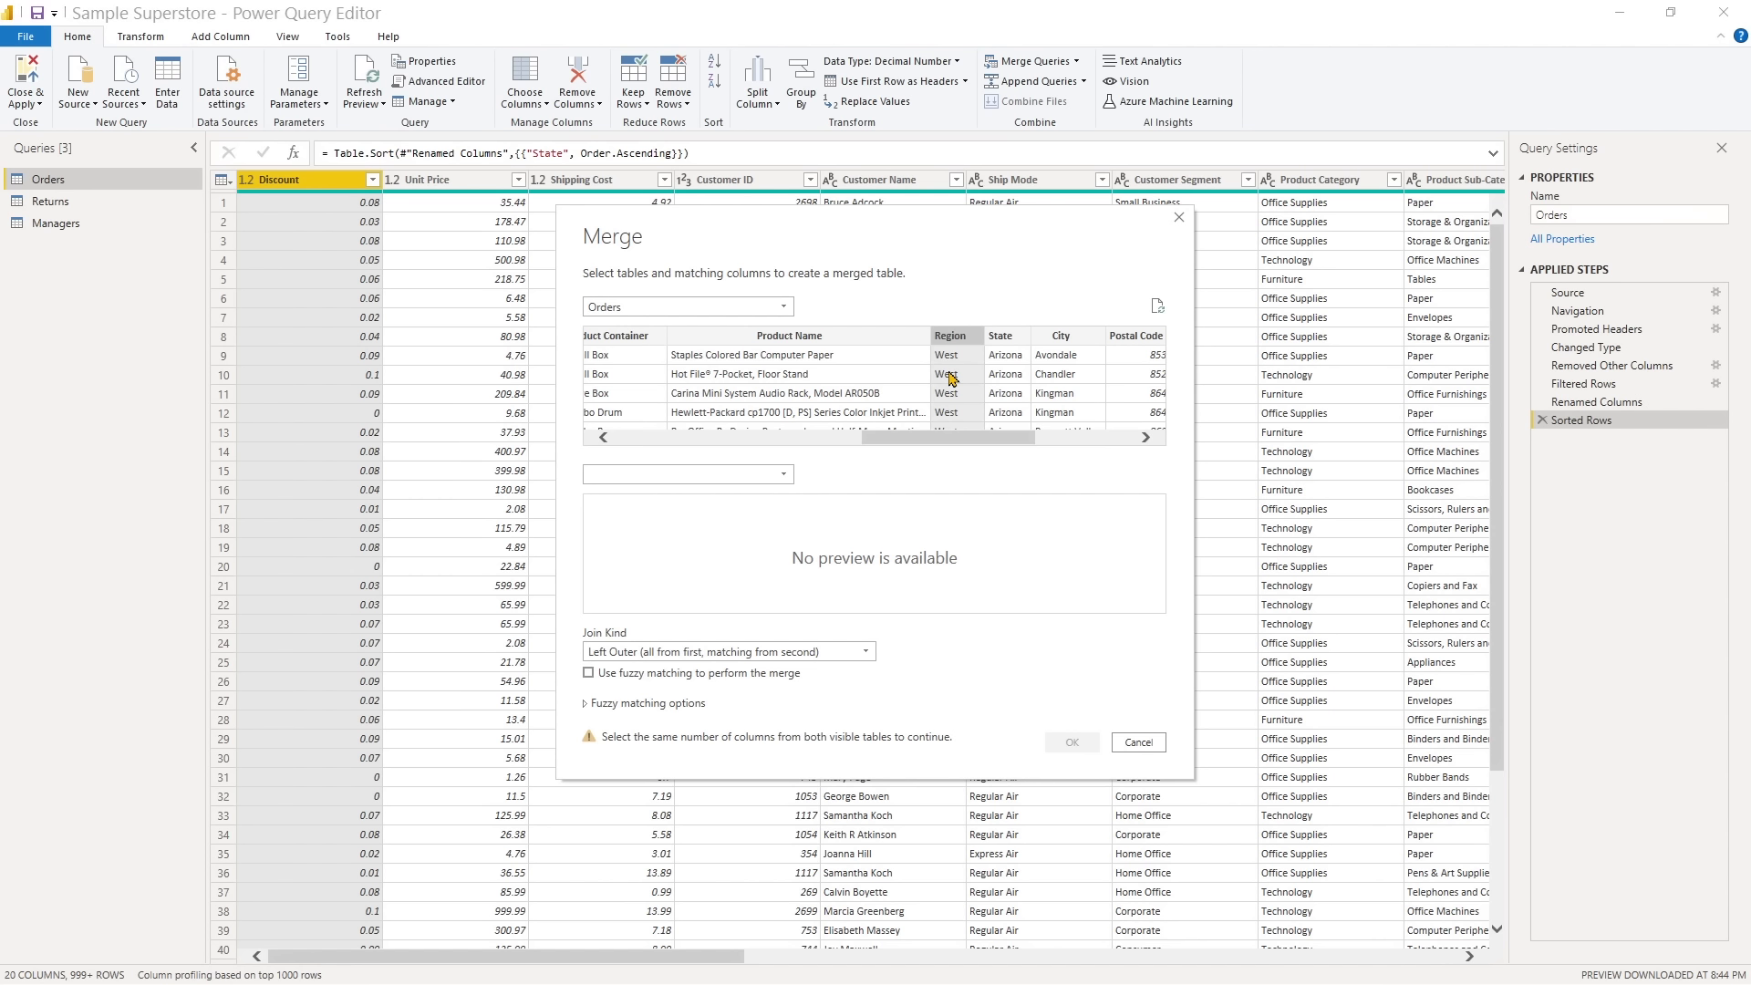
click(790, 481)
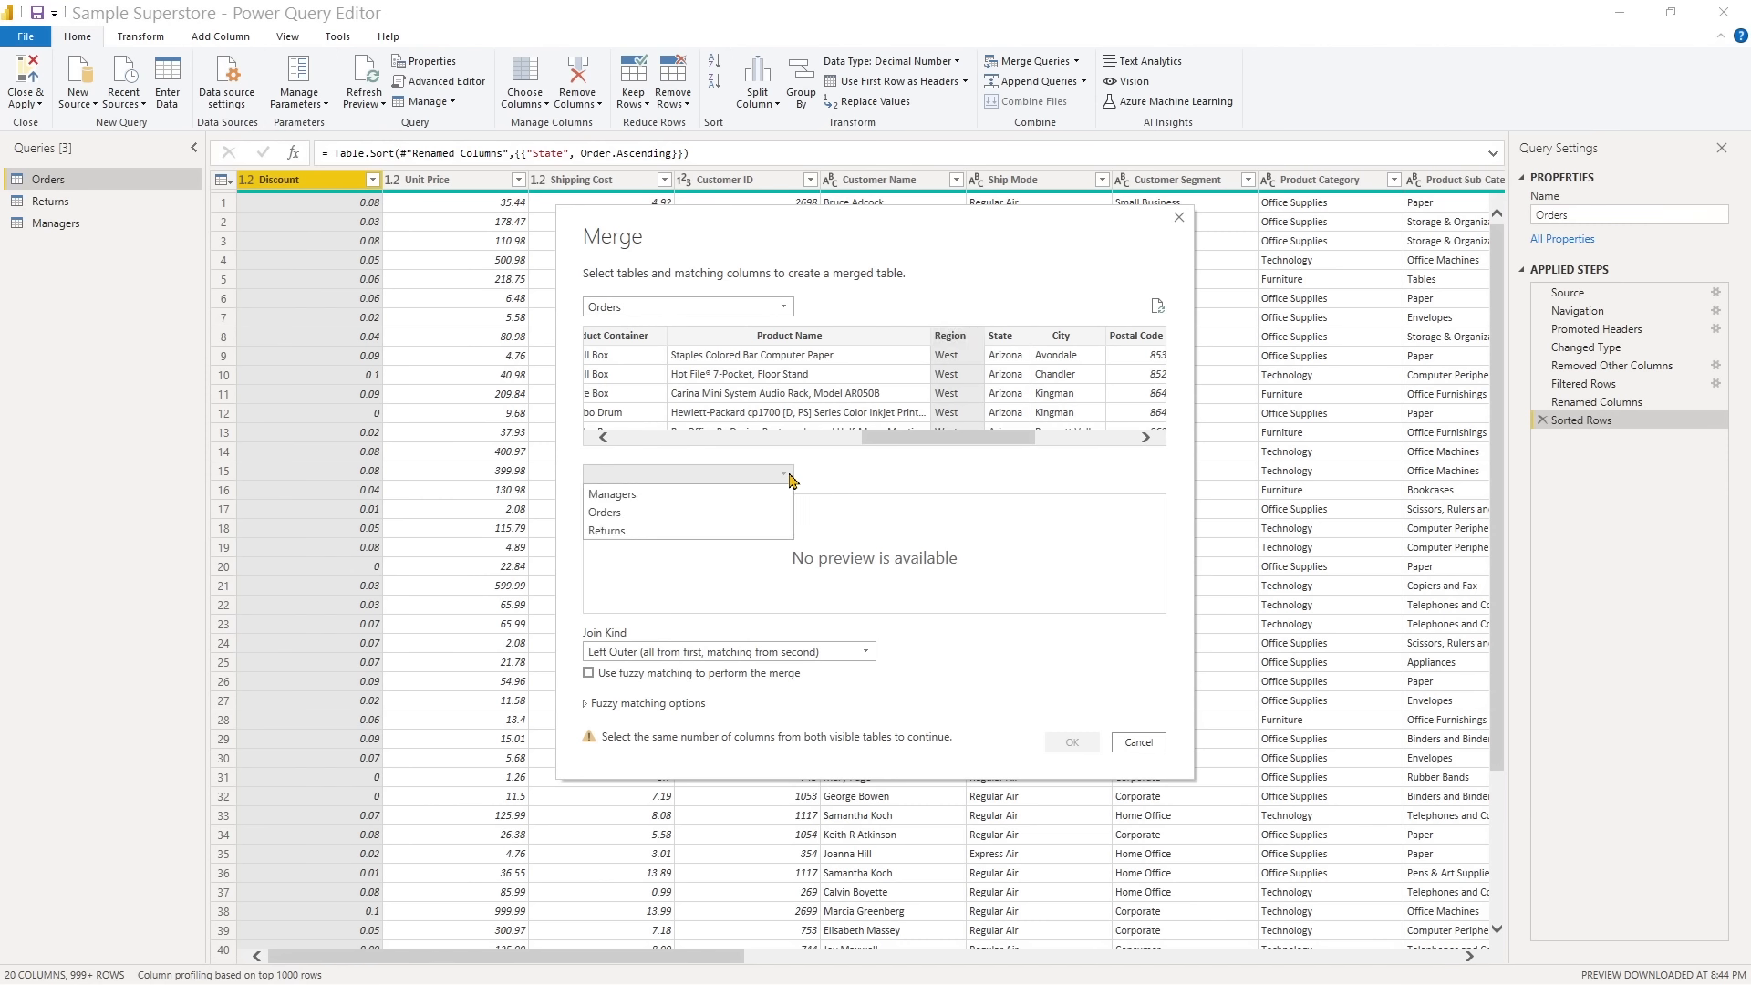
click(686, 495)
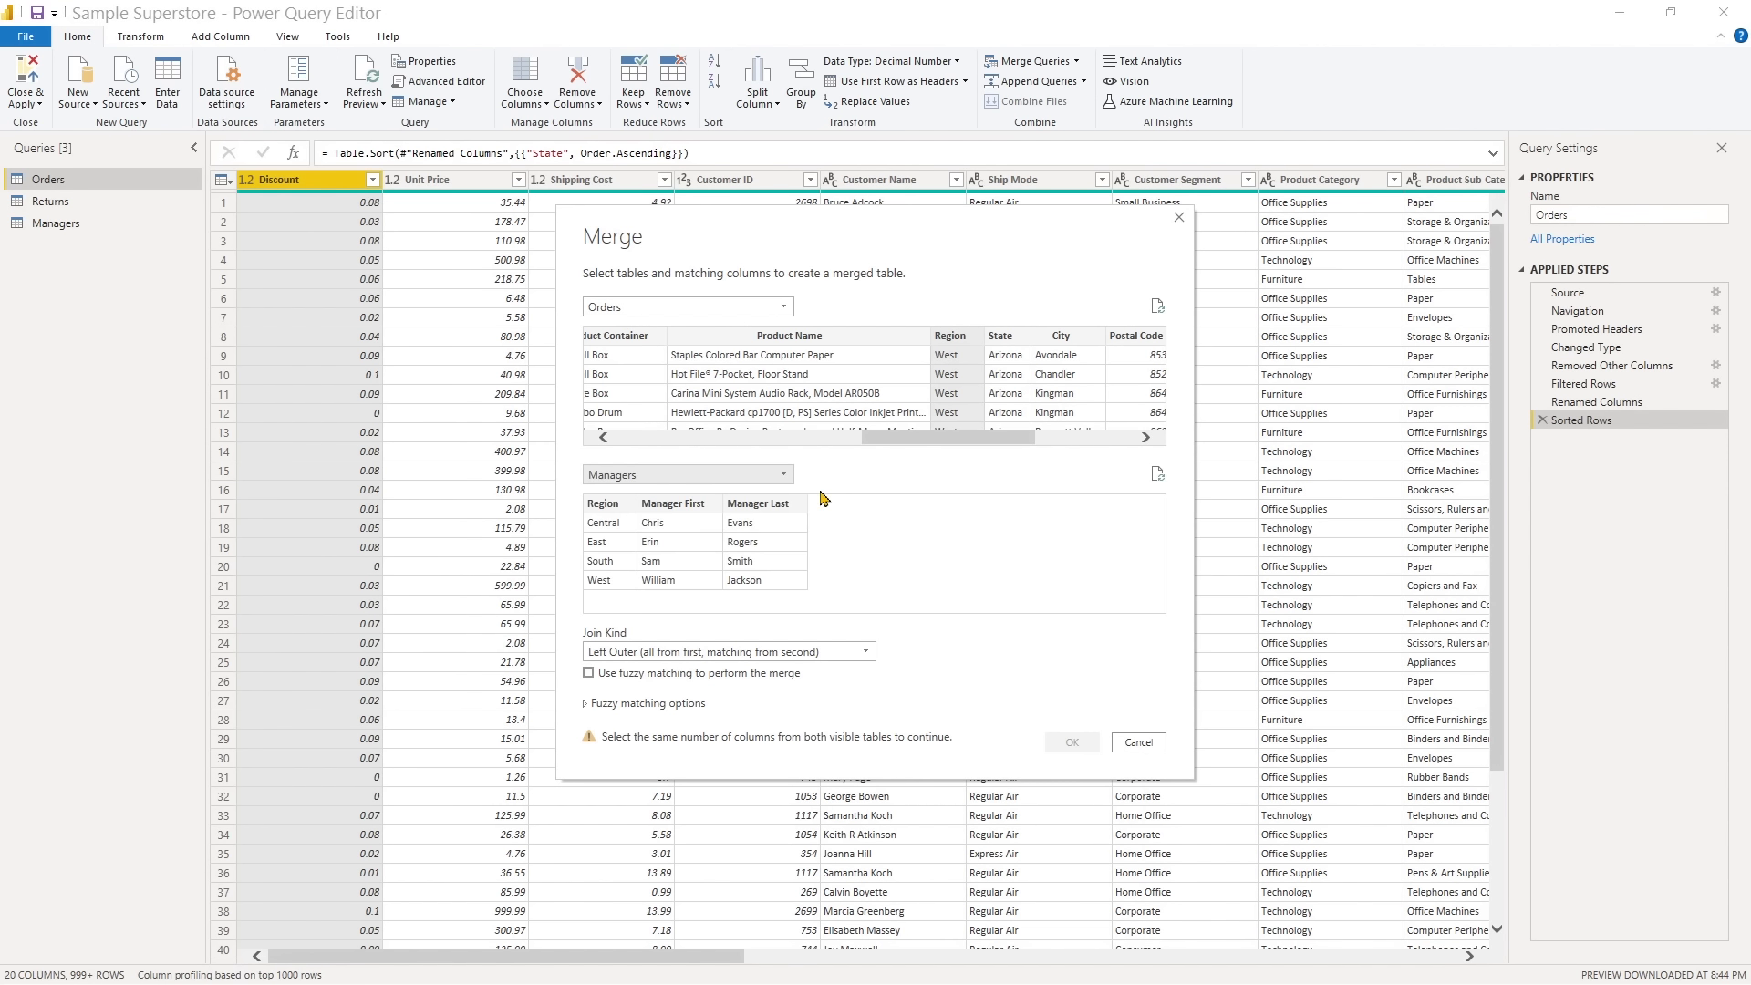
click(602, 535)
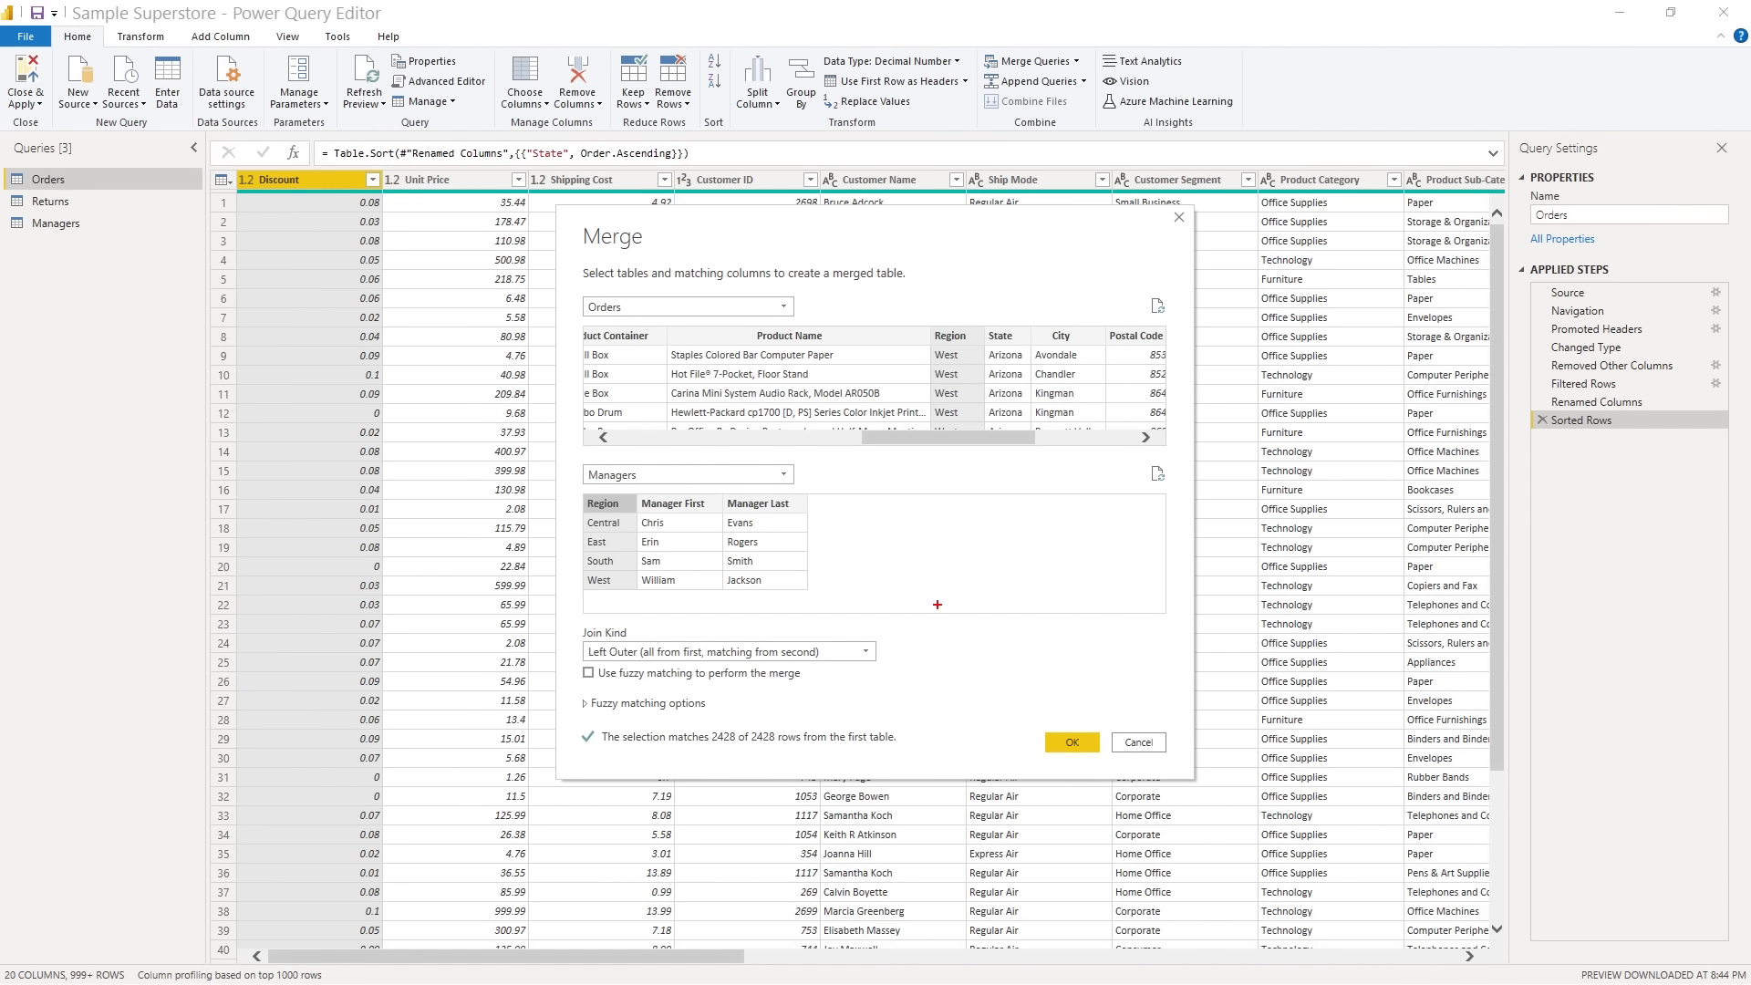
drag(901, 652, 1007, 651)
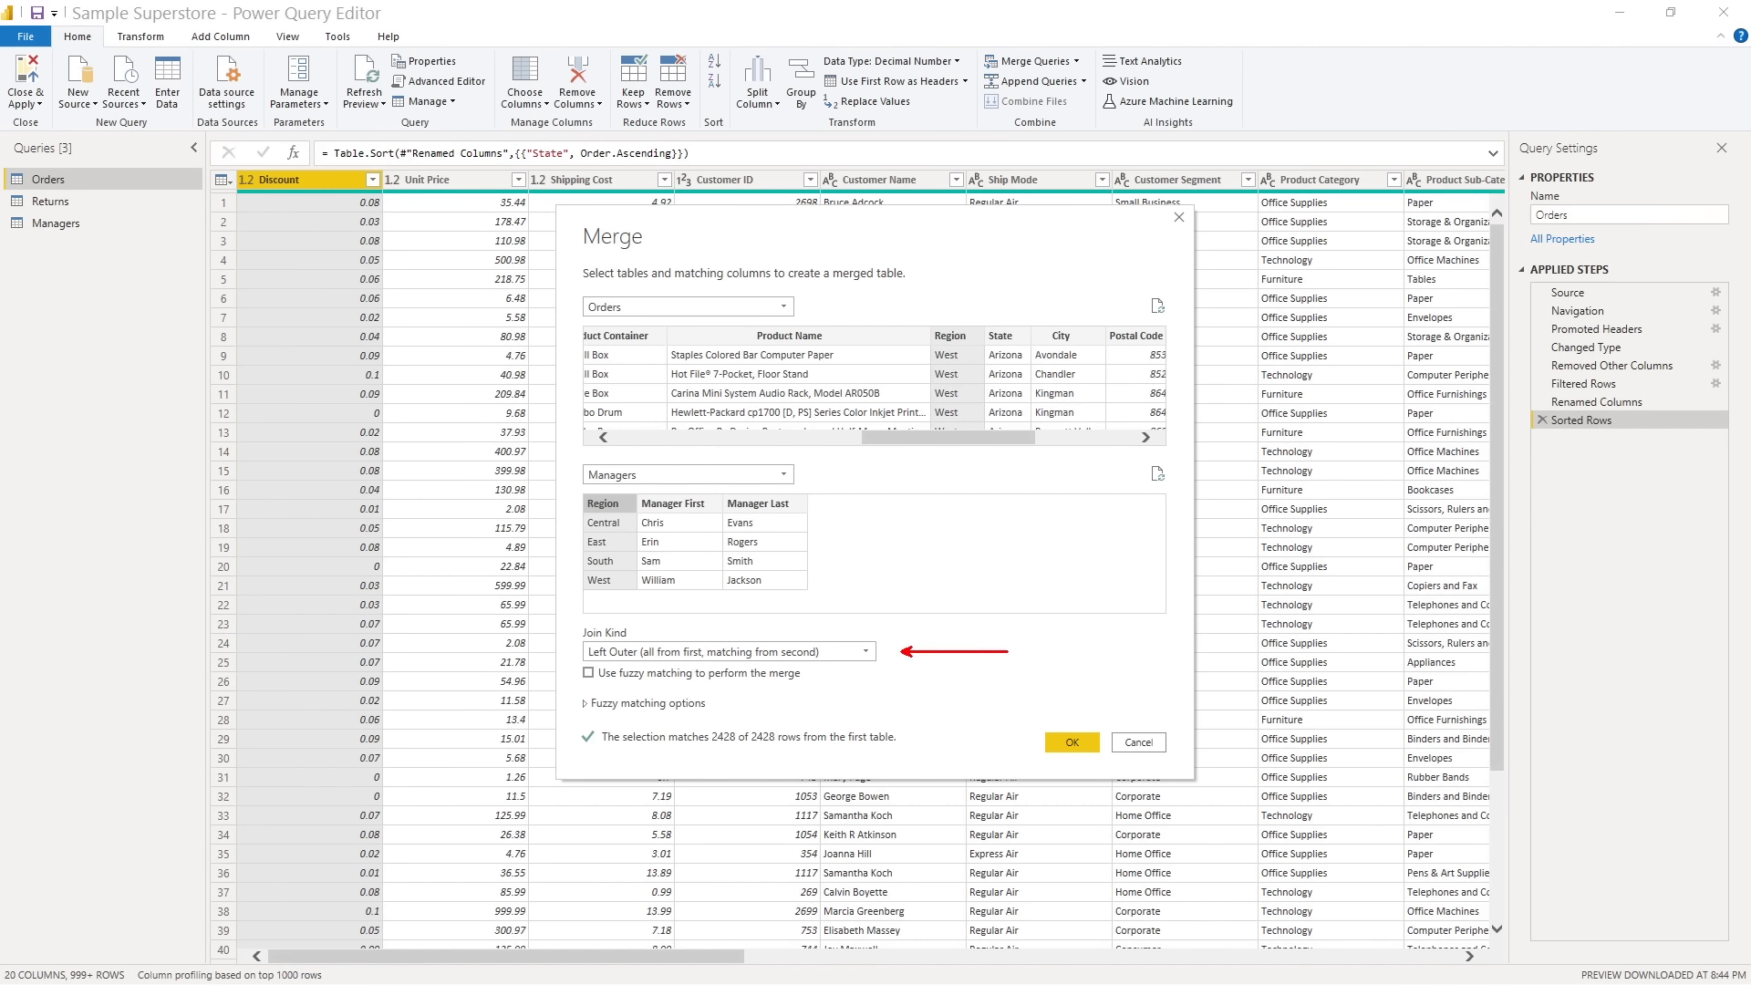
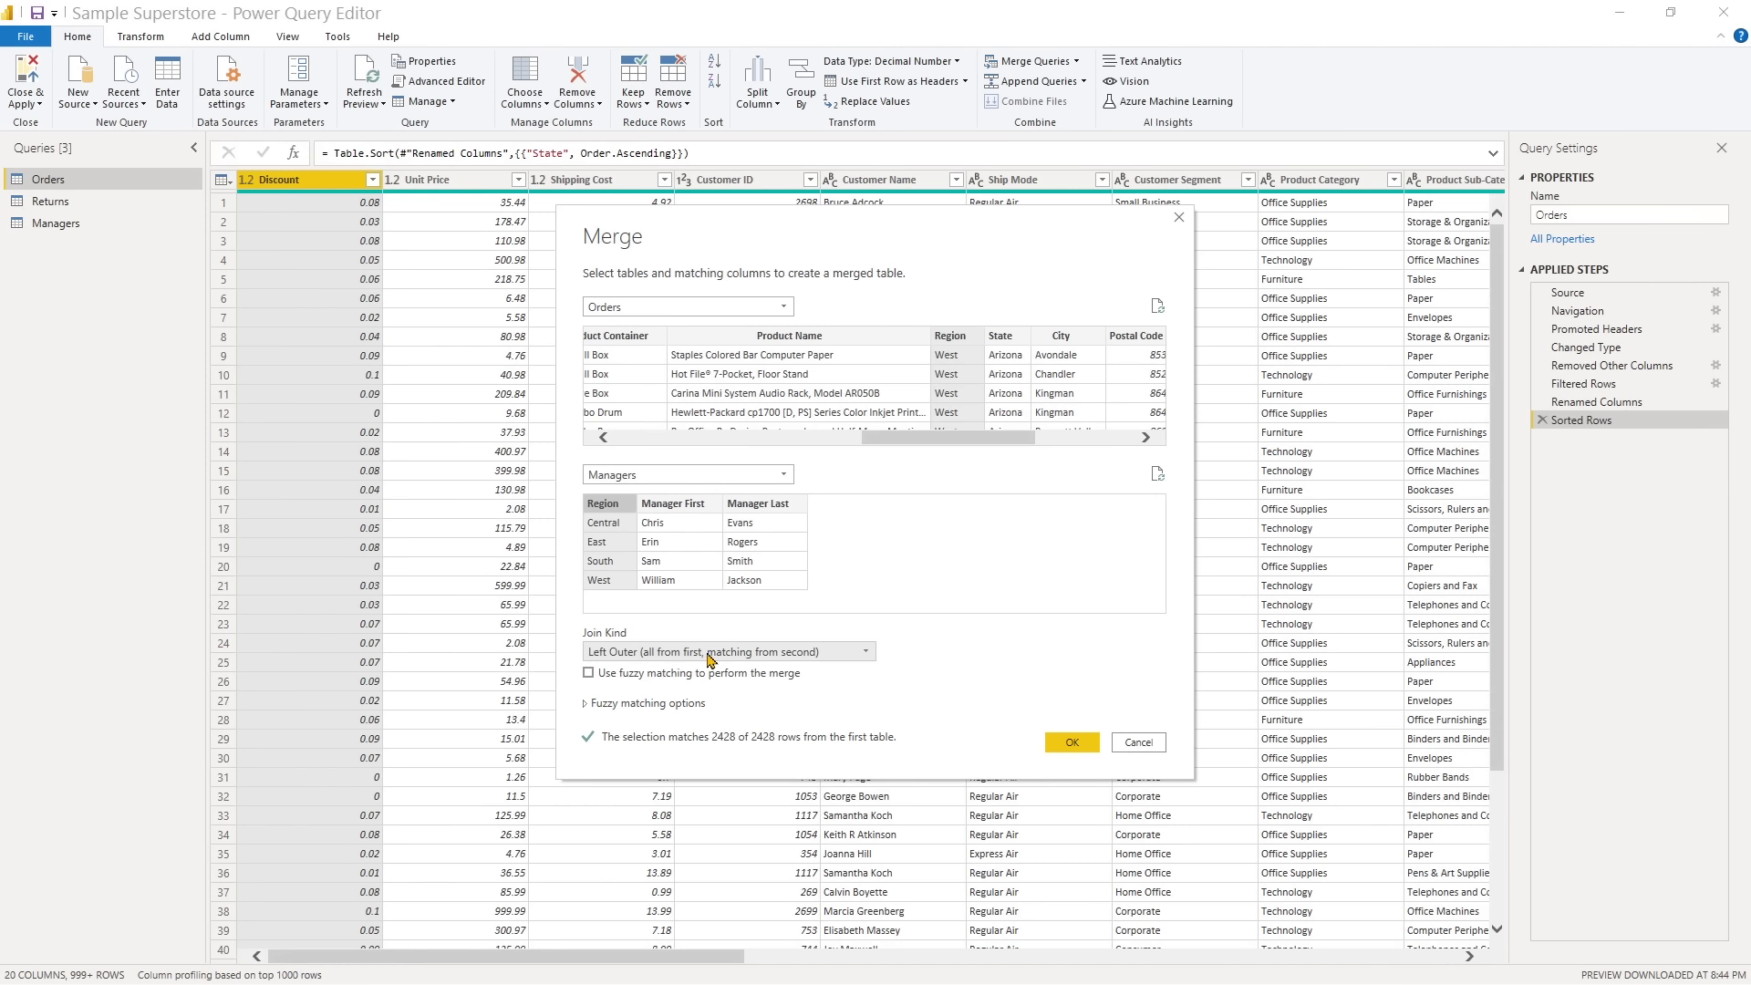
- Set the join kind to Right Outer (all from second, matching from first) and create the merged query
click(866, 654)
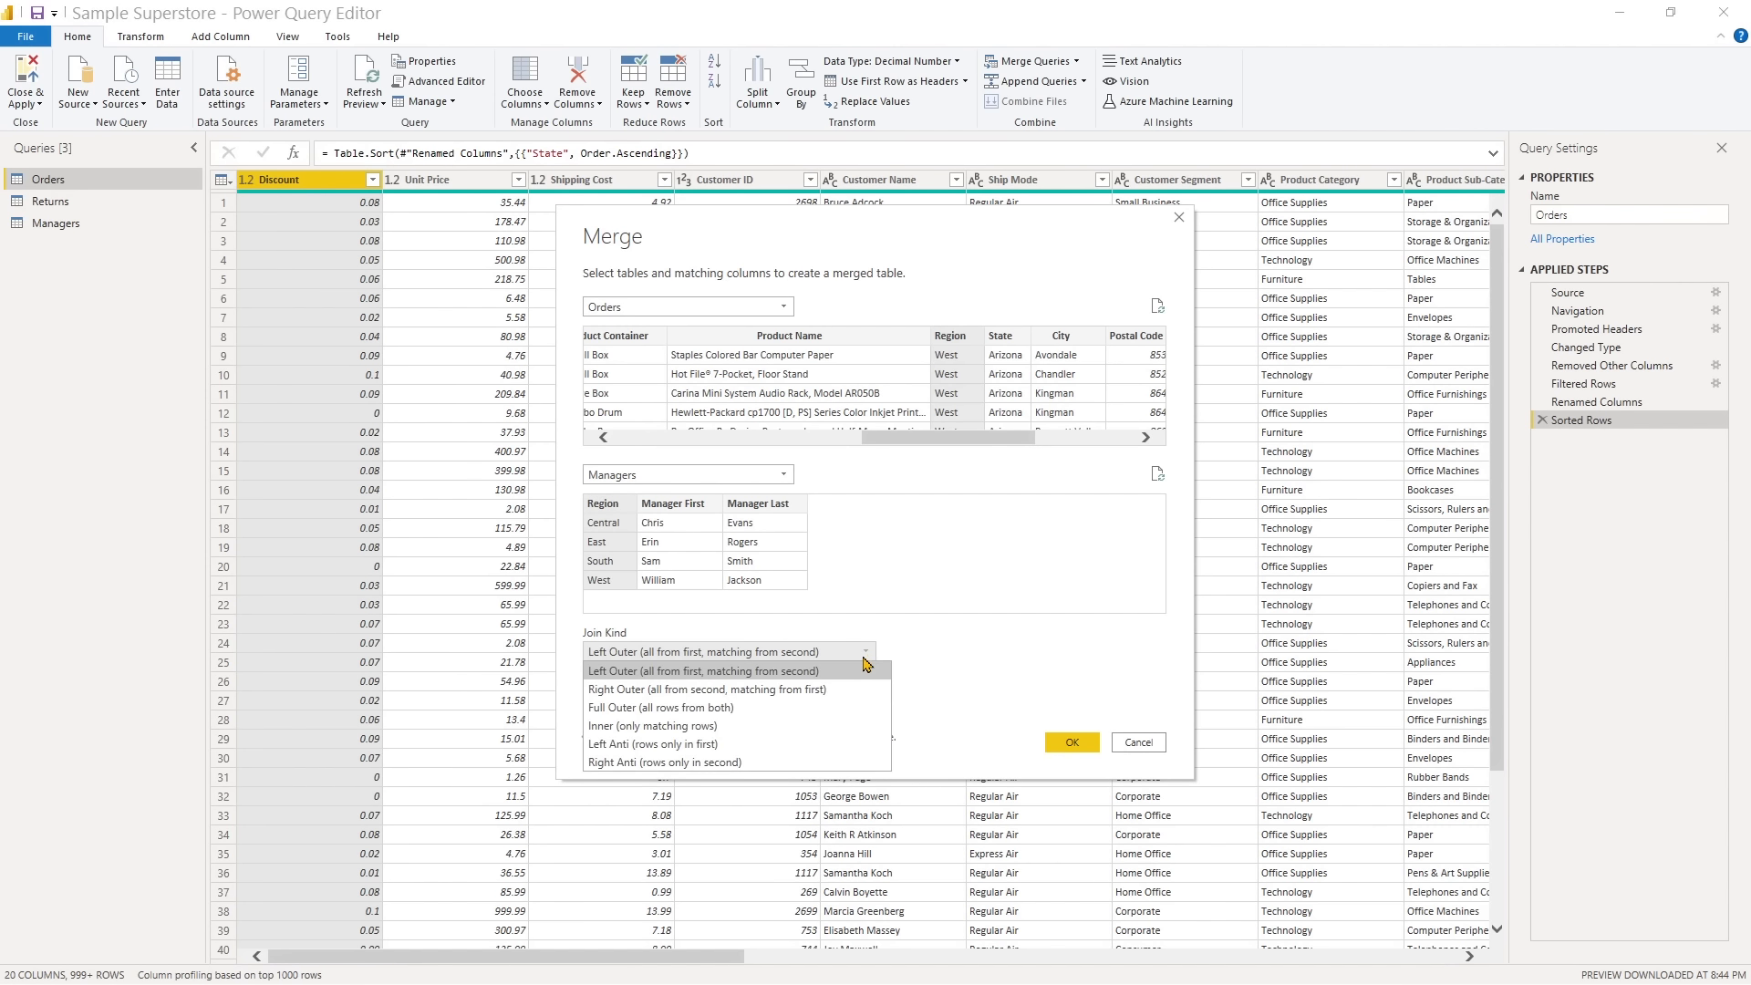
click(811, 690)
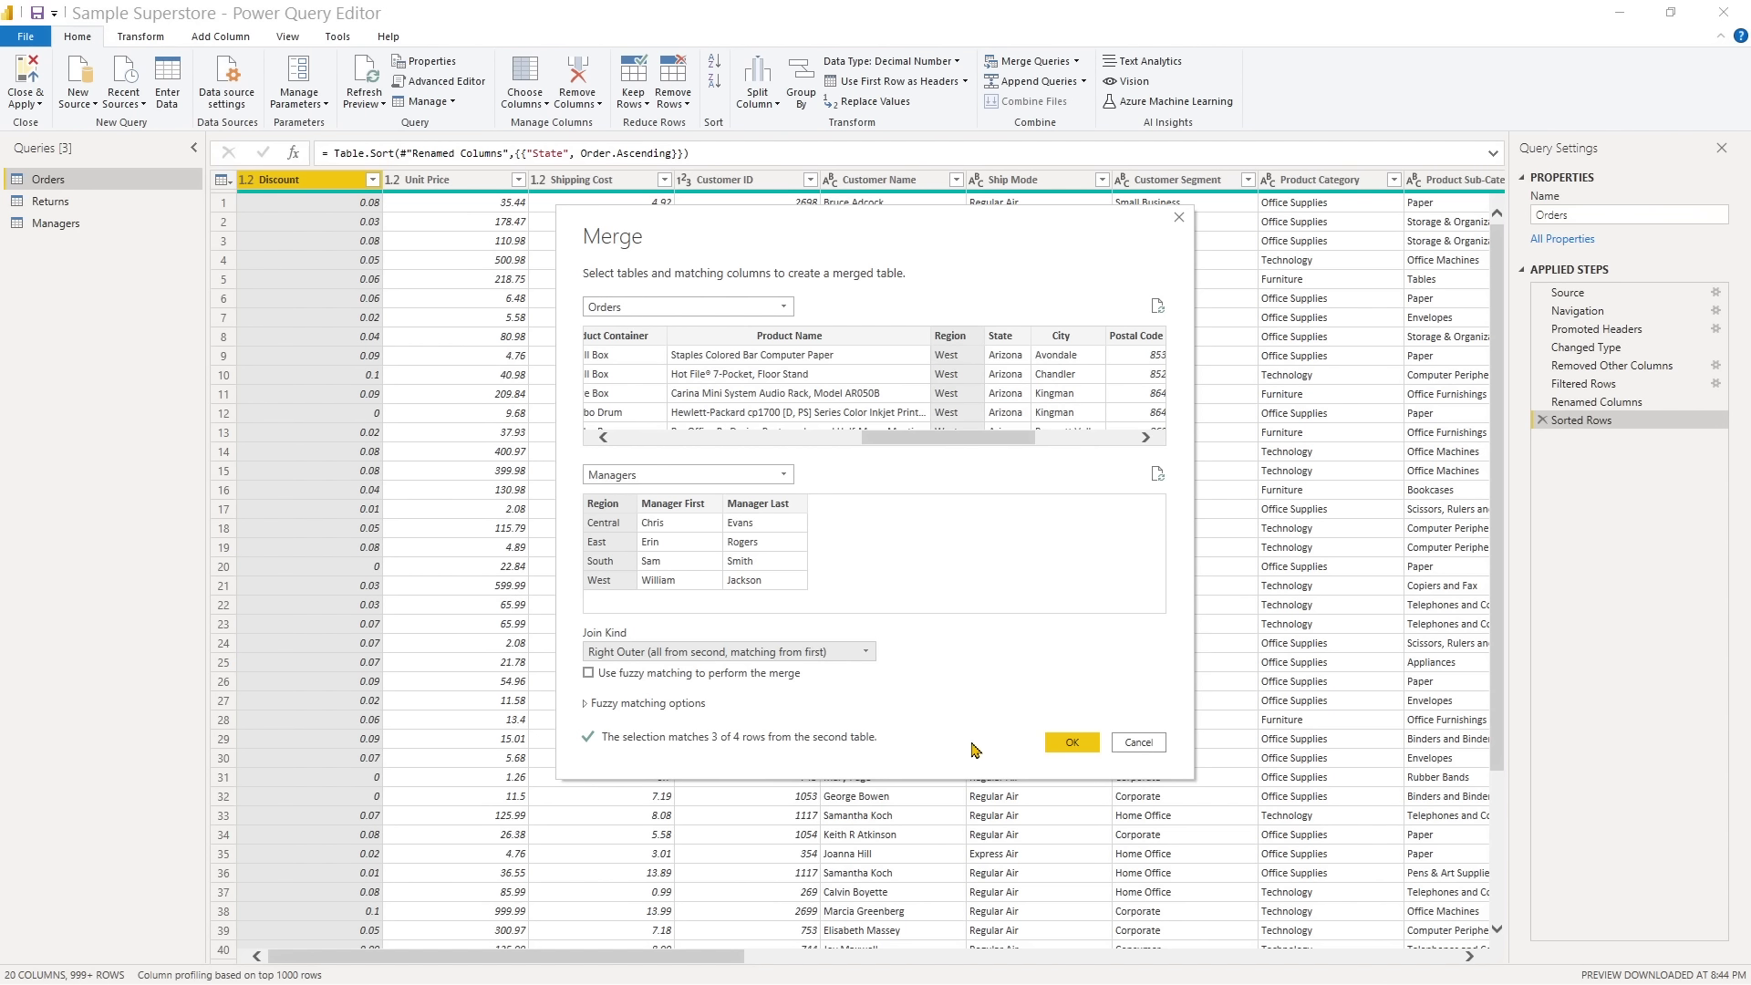
click(1073, 743)
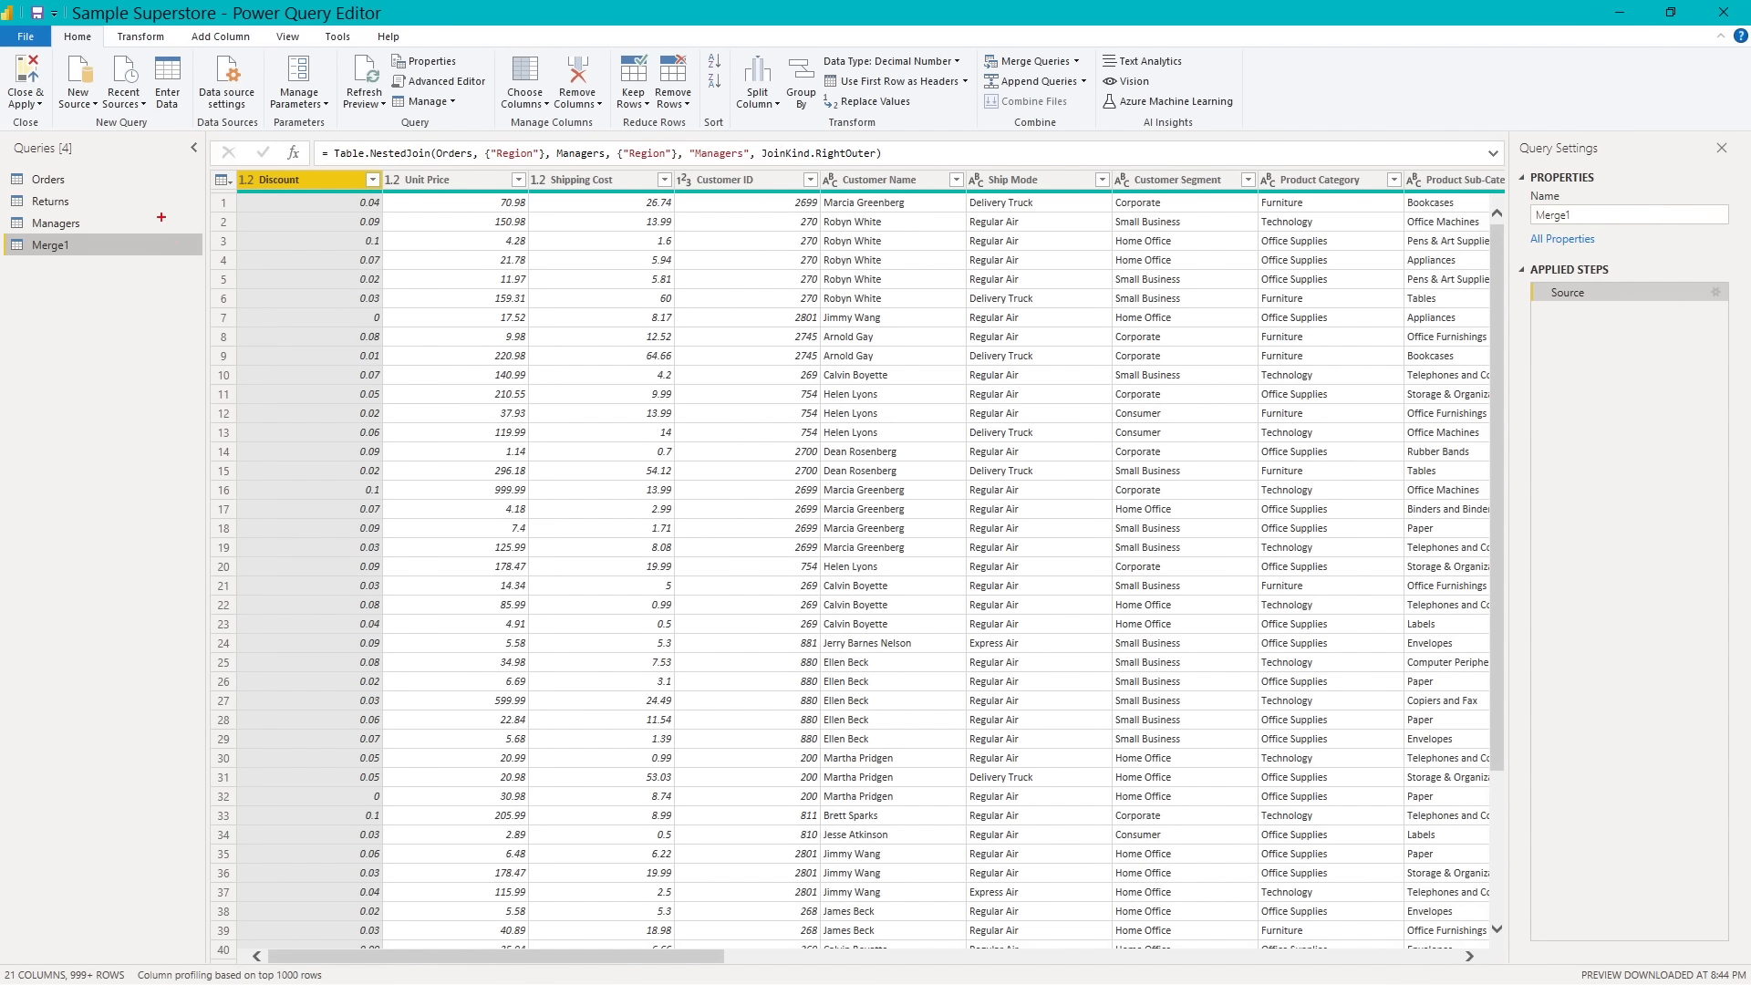
- Expand the Managers column of the merged query into Region, Manager First and Manager Last, using the original column name as prefix
drag(117, 244, 206, 245)
drag(491, 964, 1256, 956)
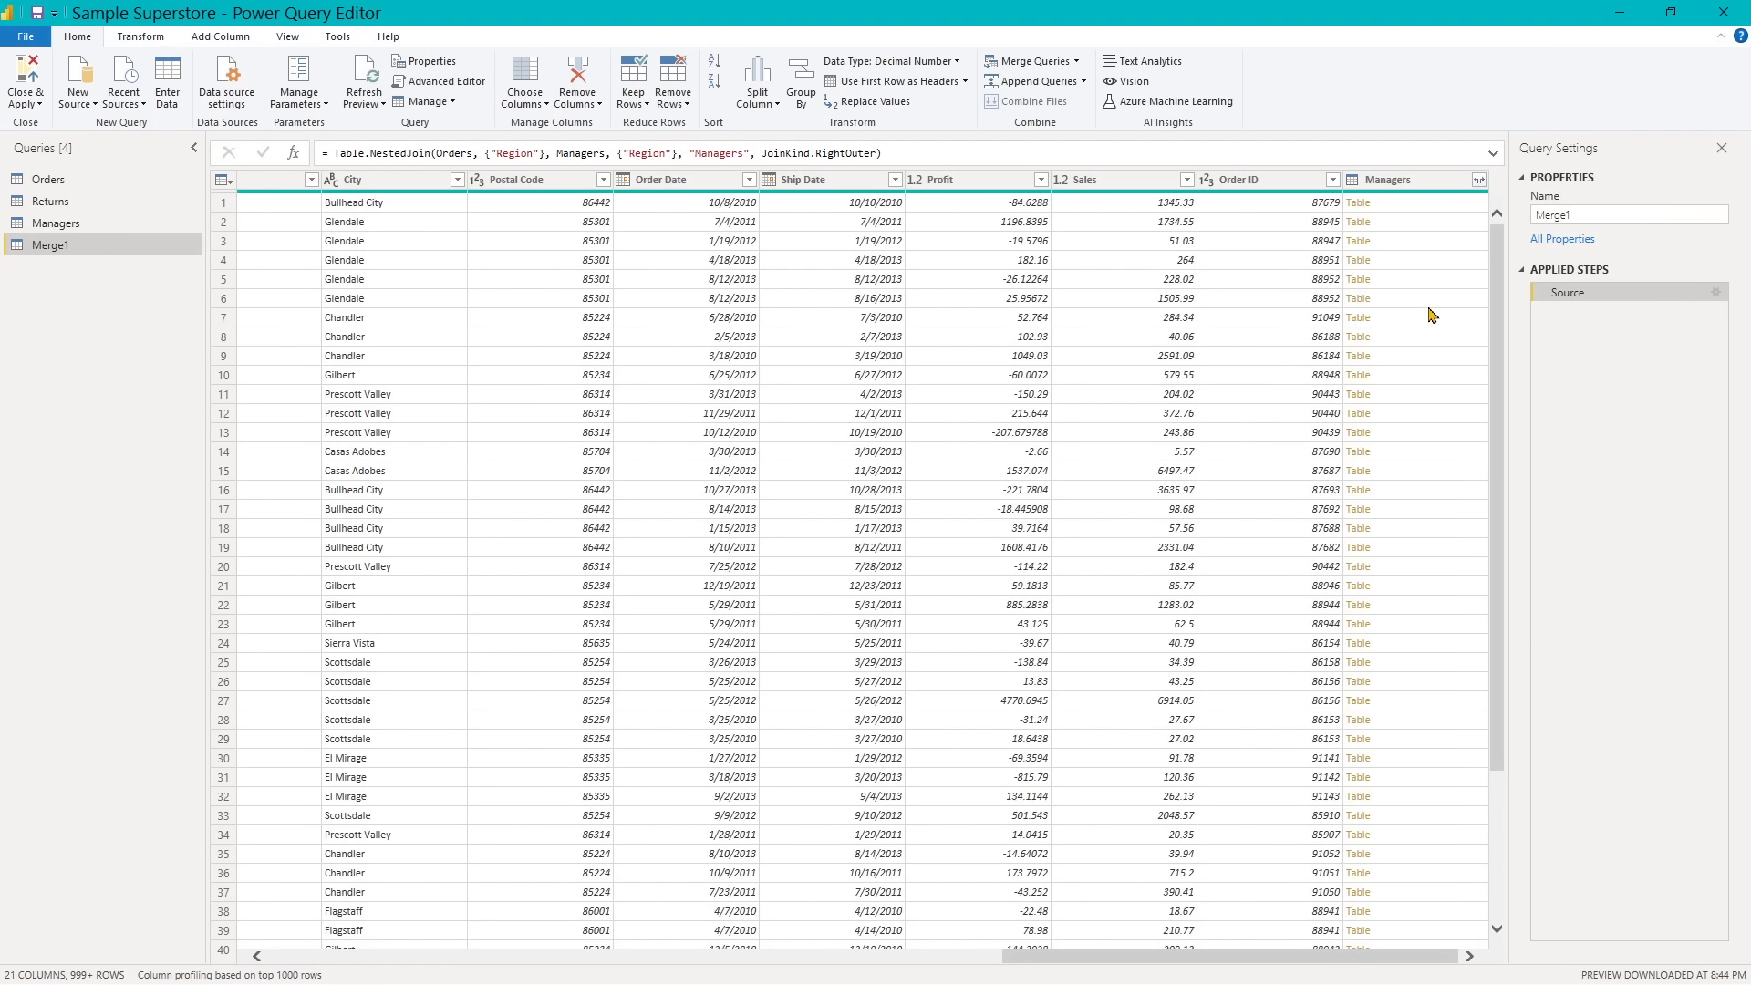
click(1480, 181)
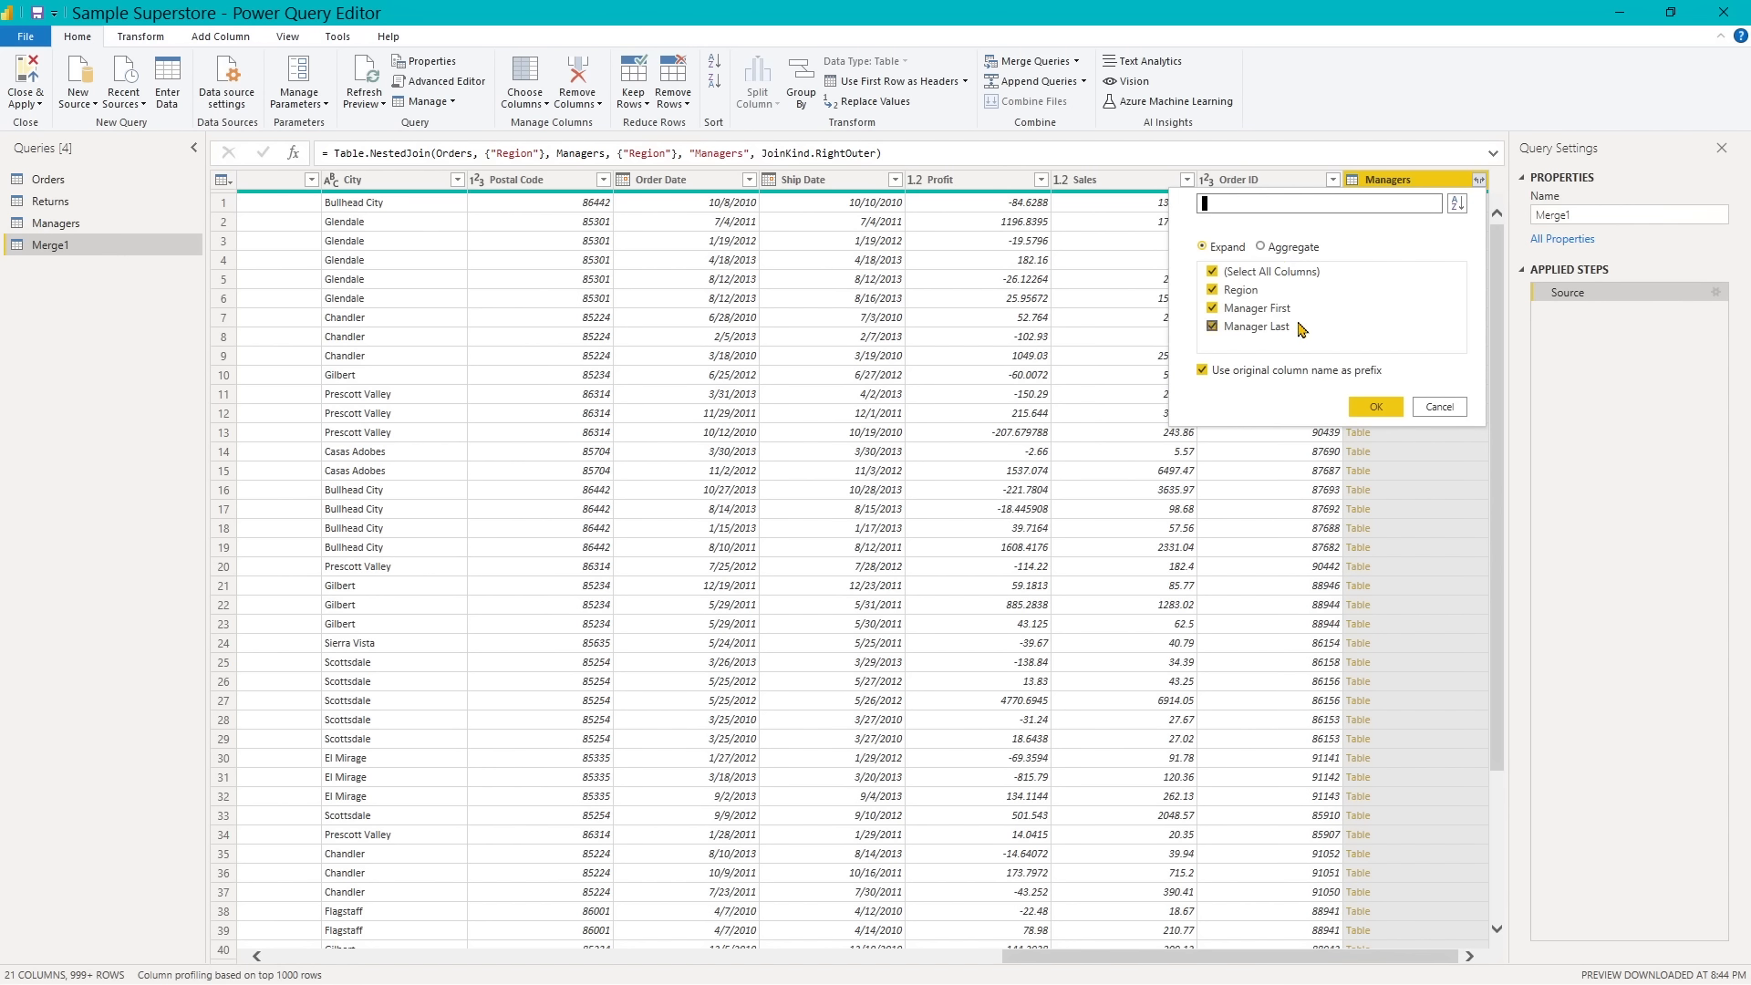
click(1380, 407)
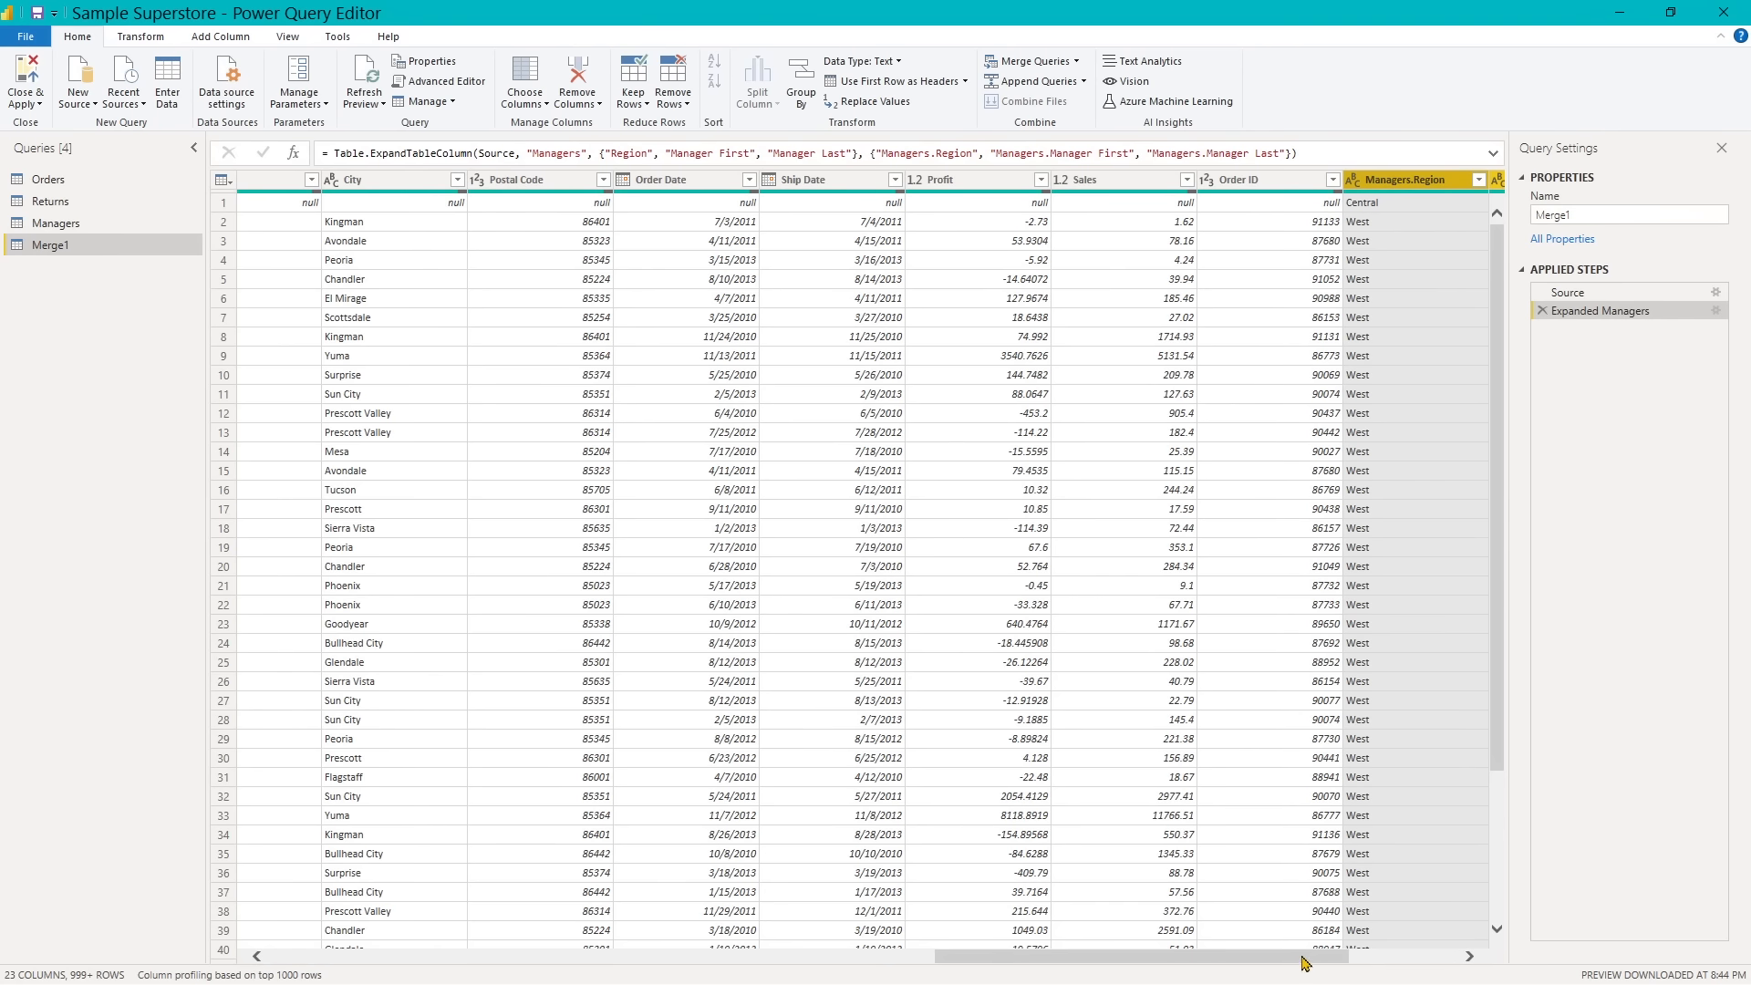
- Load the full value list of the Managers.Region column and filter out the Central region
drag(1305, 962, 1411, 965)
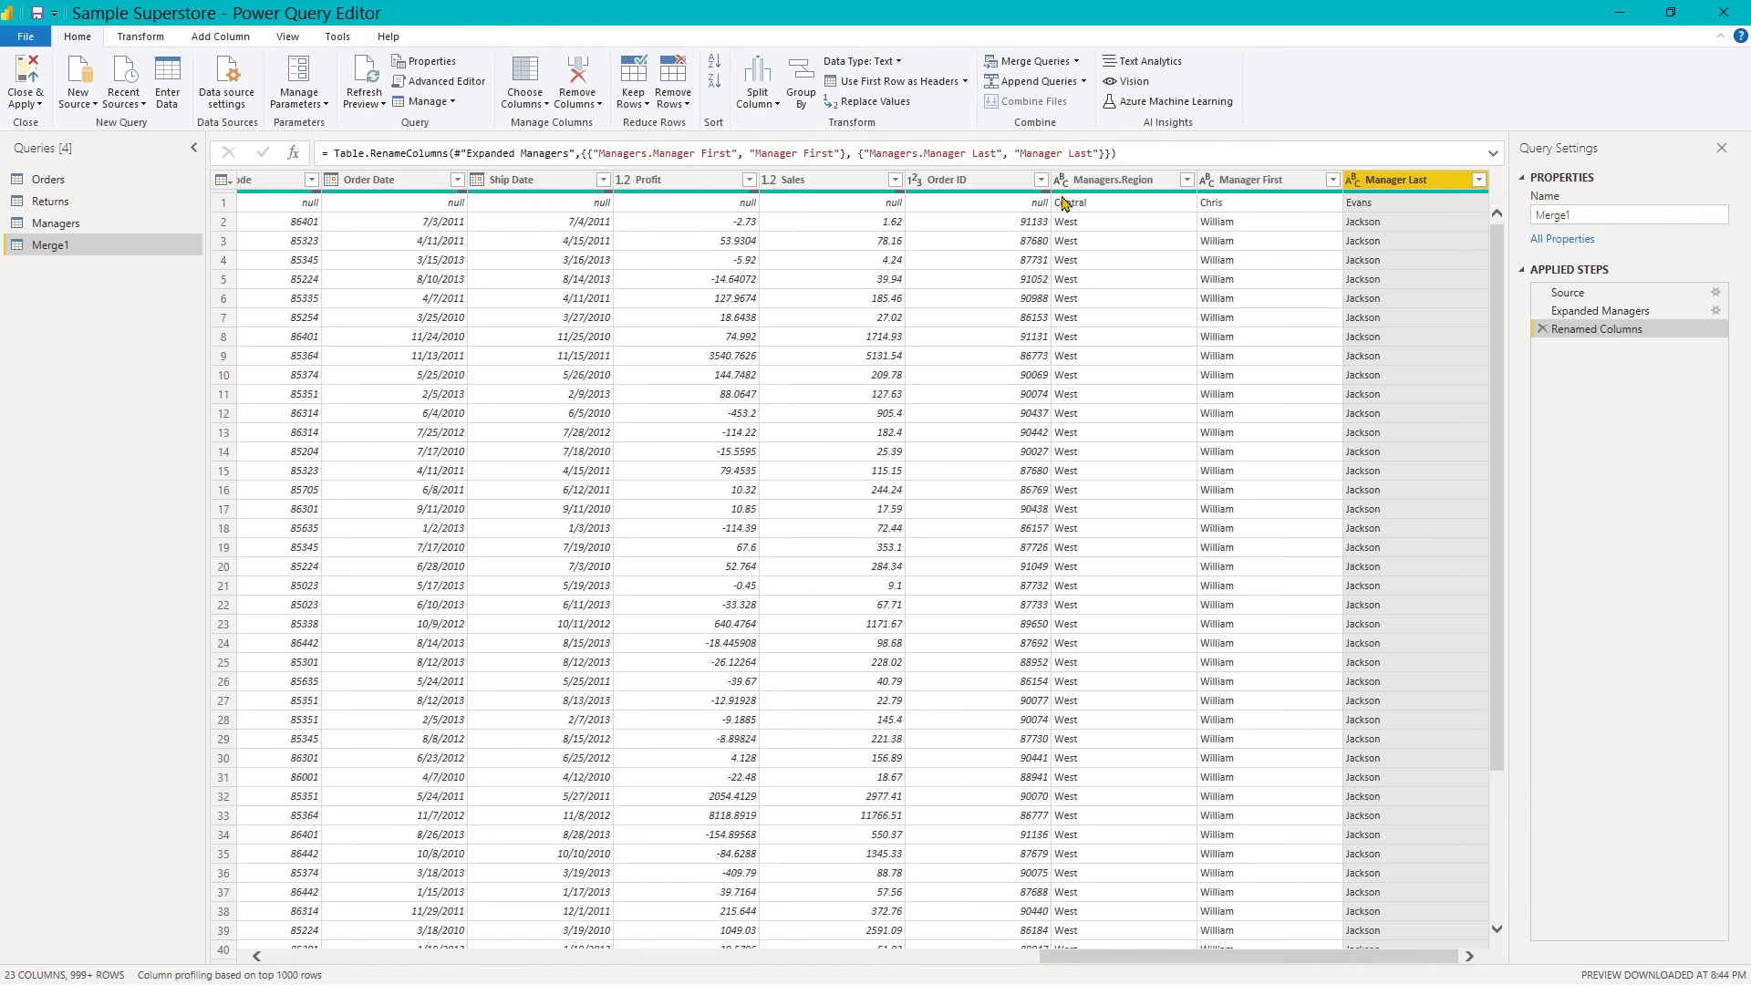
click(1188, 181)
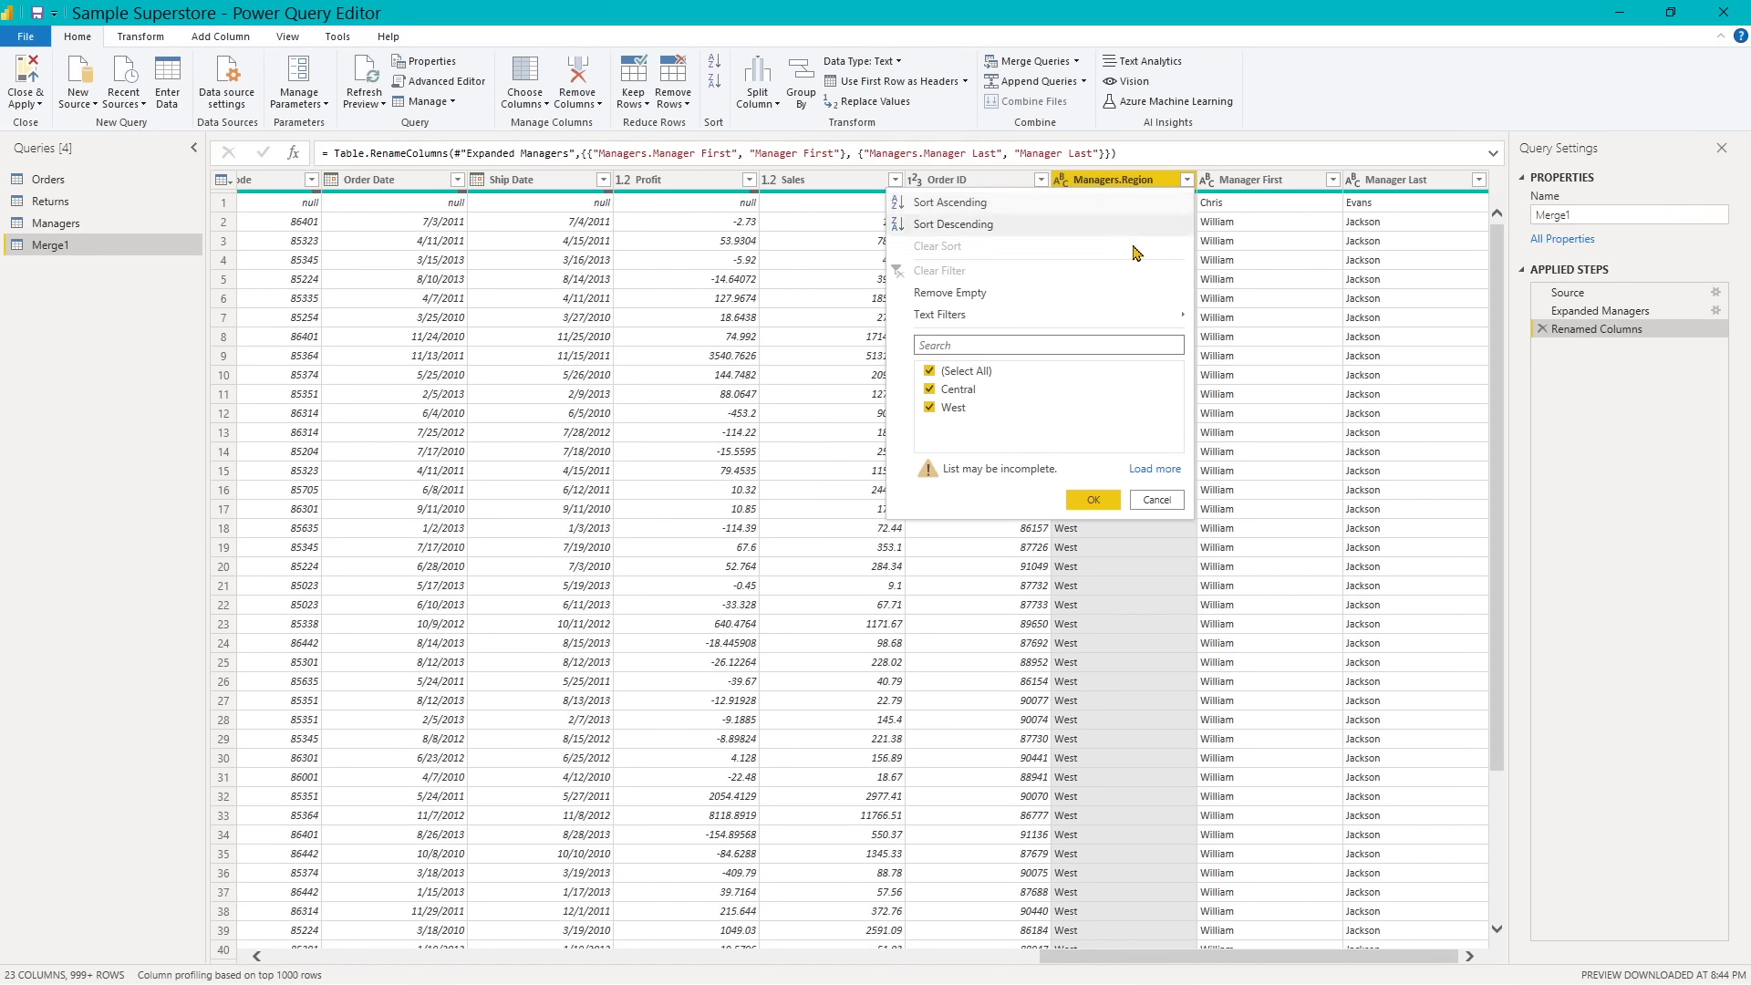
click(1143, 470)
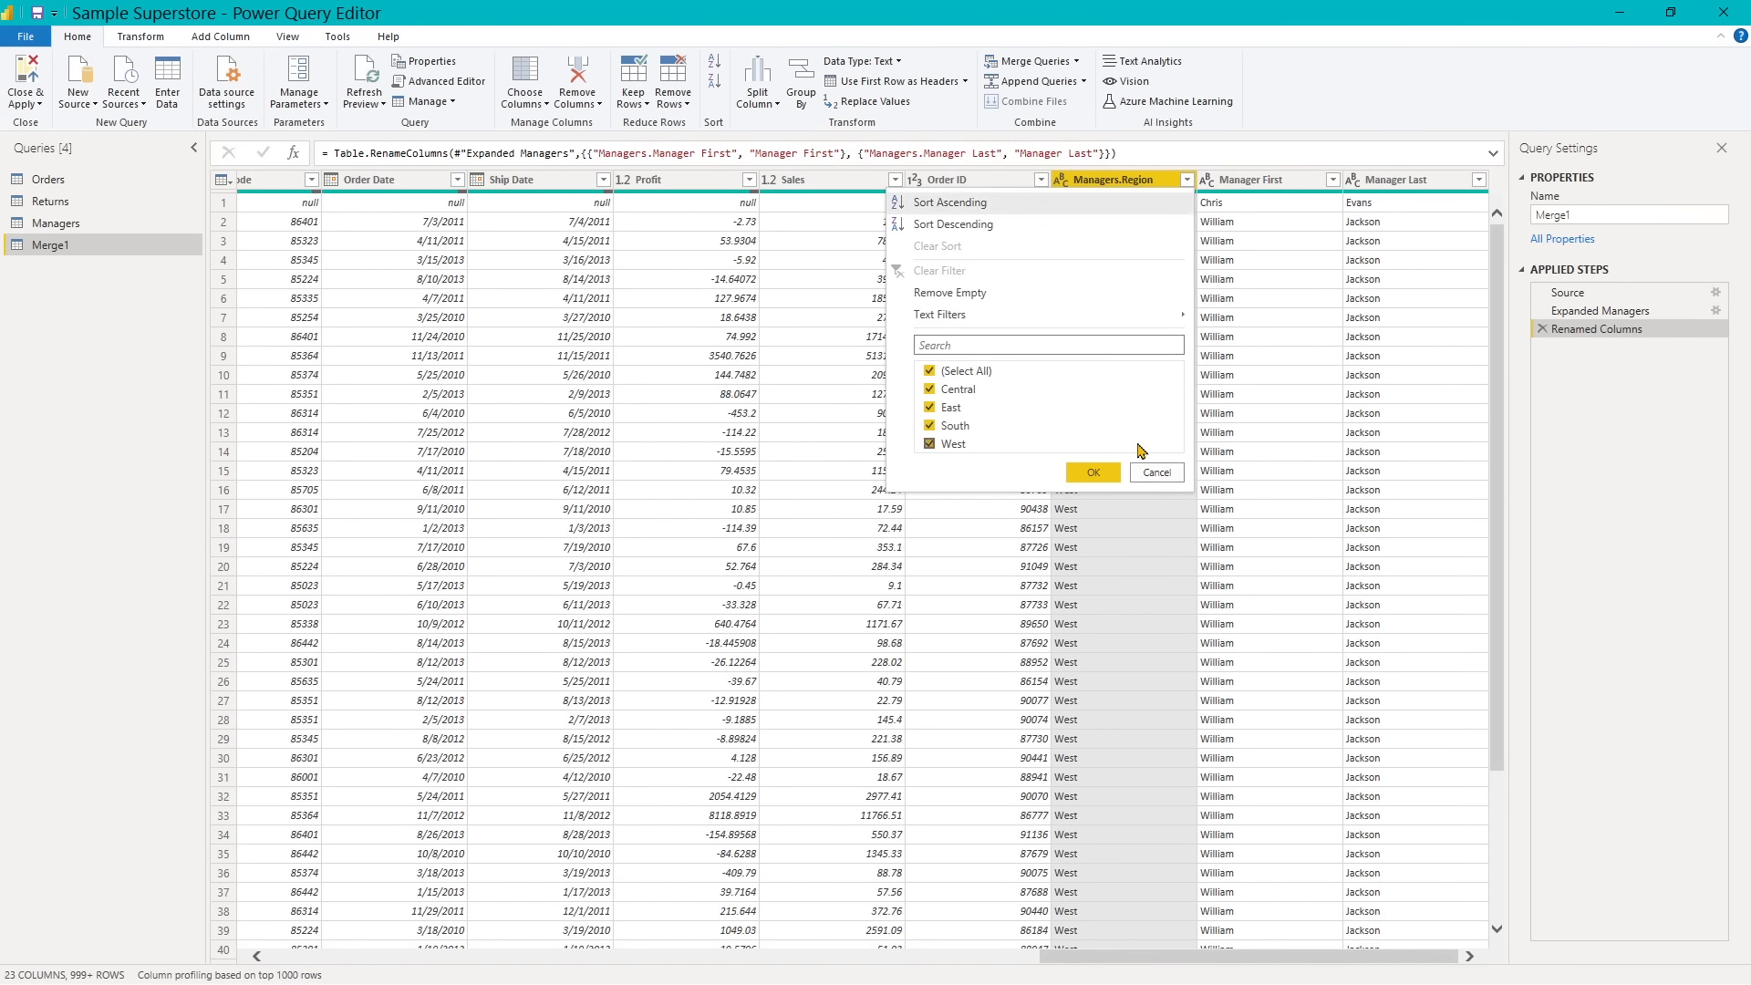
click(930, 391)
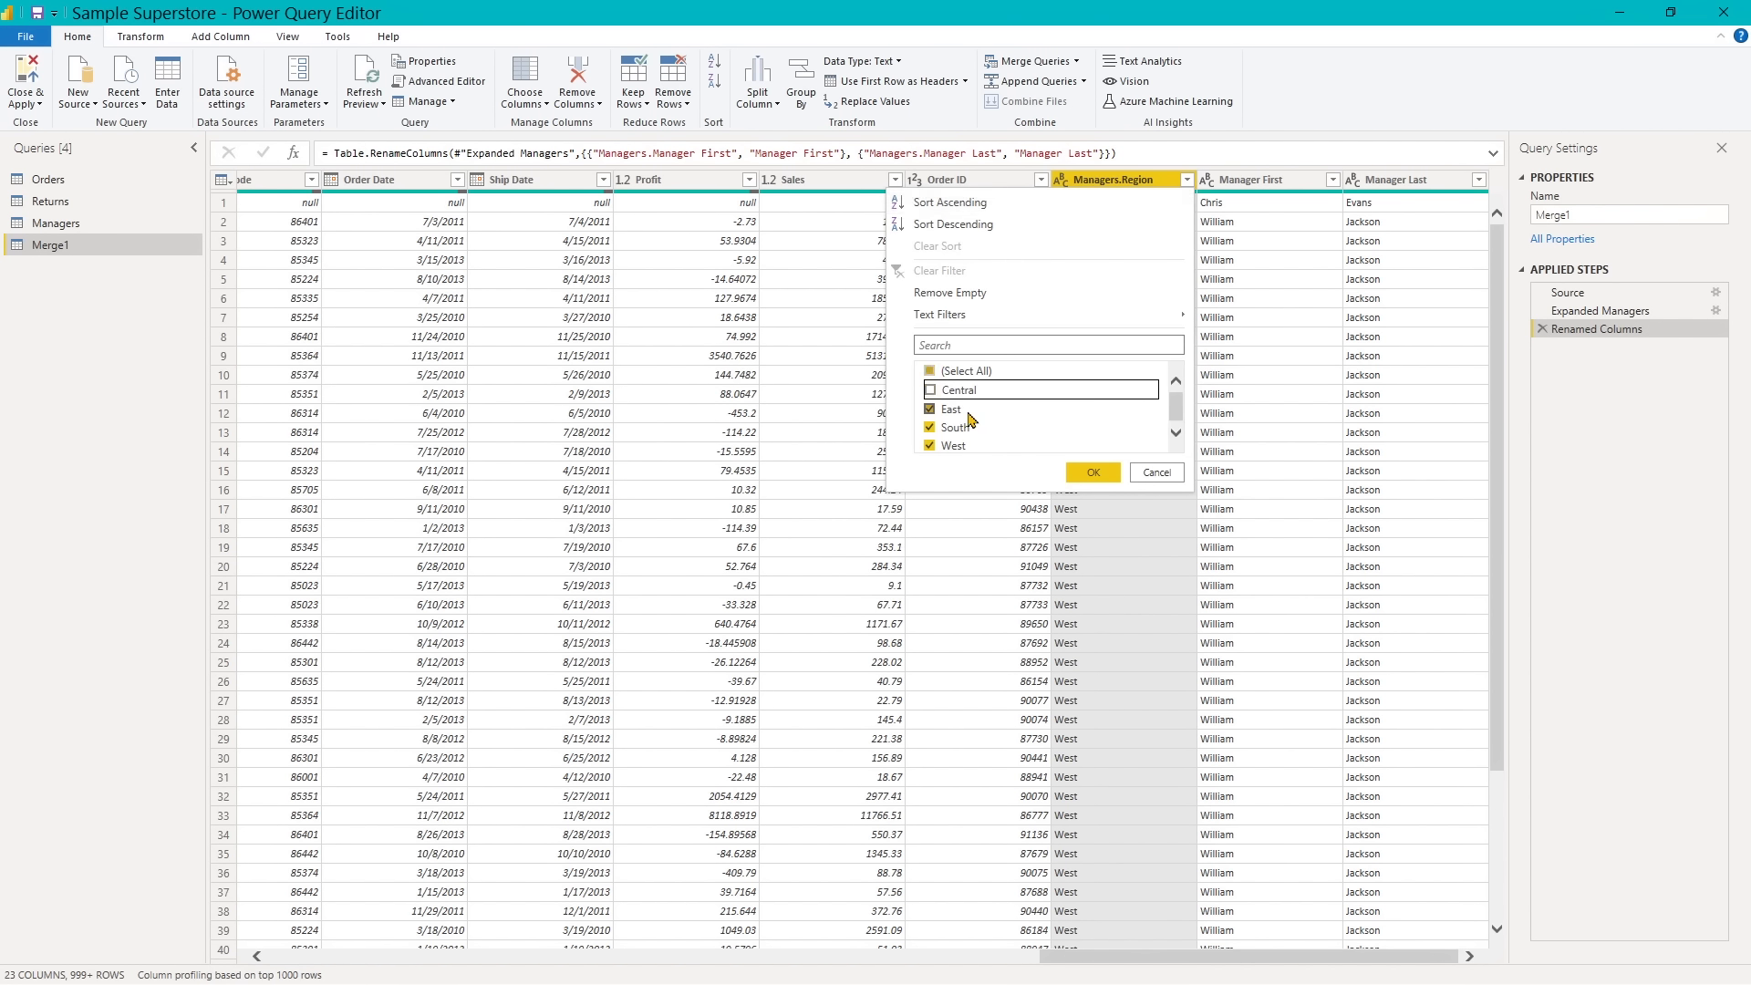
click(1097, 473)
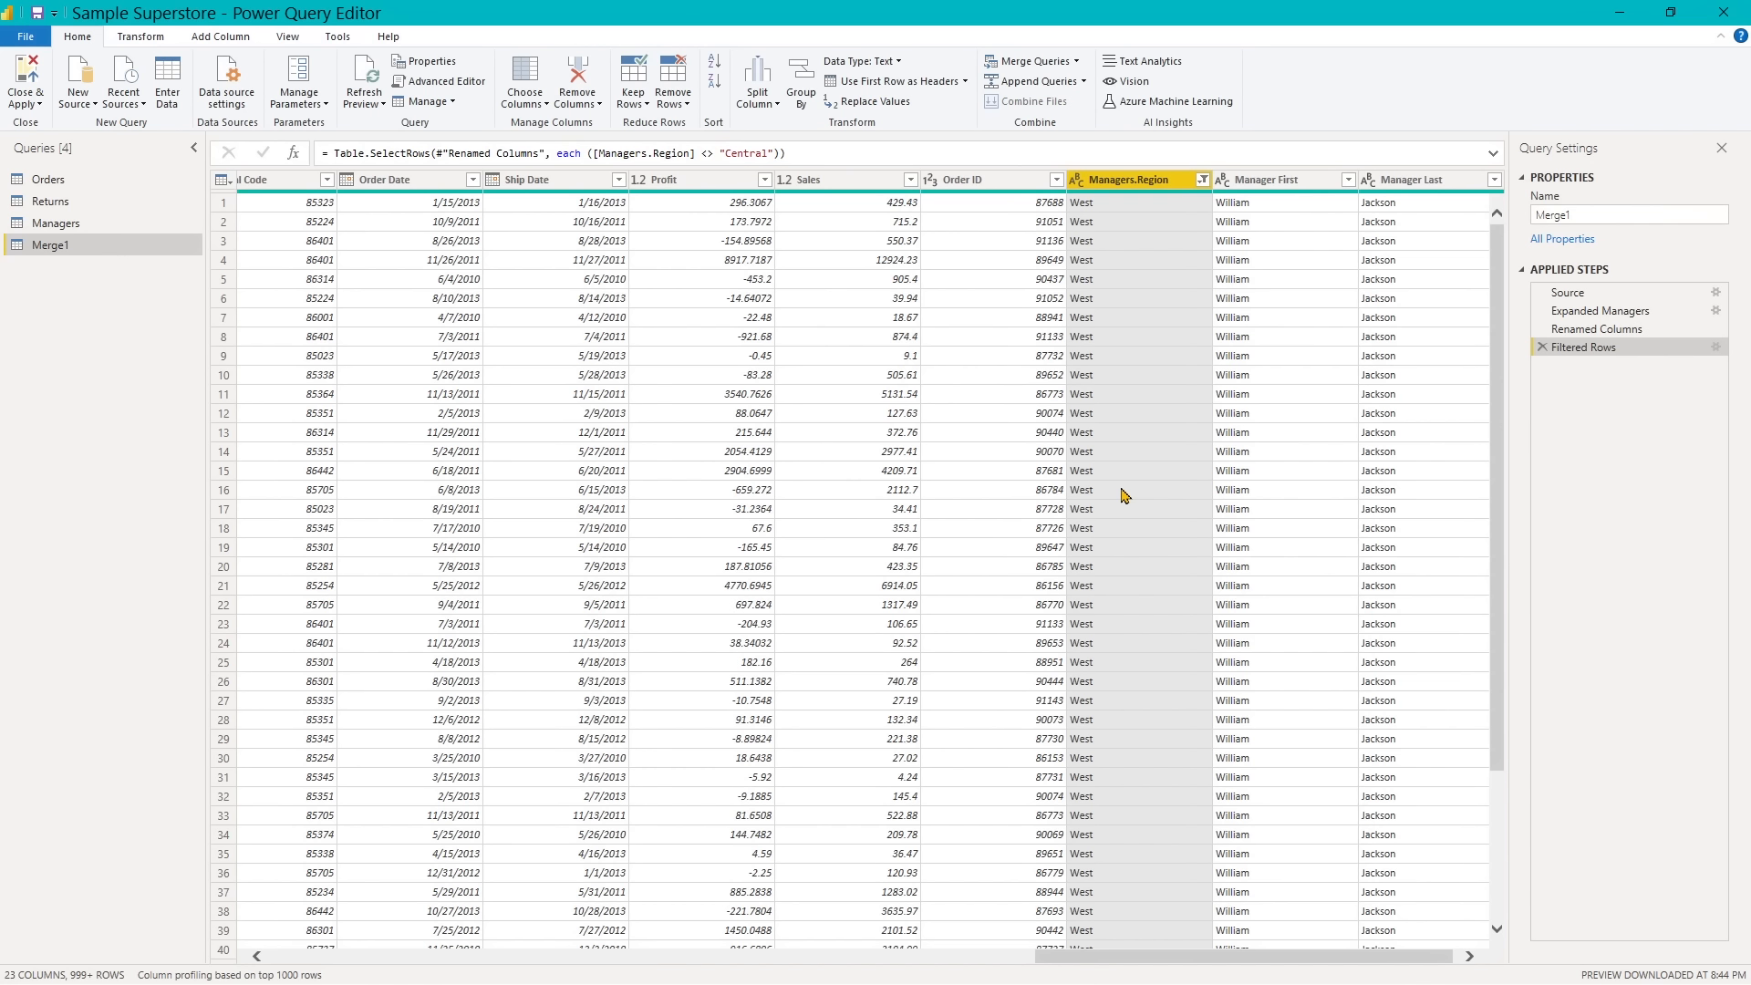
- Load all the values of the filtered Managers.Region column and sort it in ascending order
click(1203, 180)
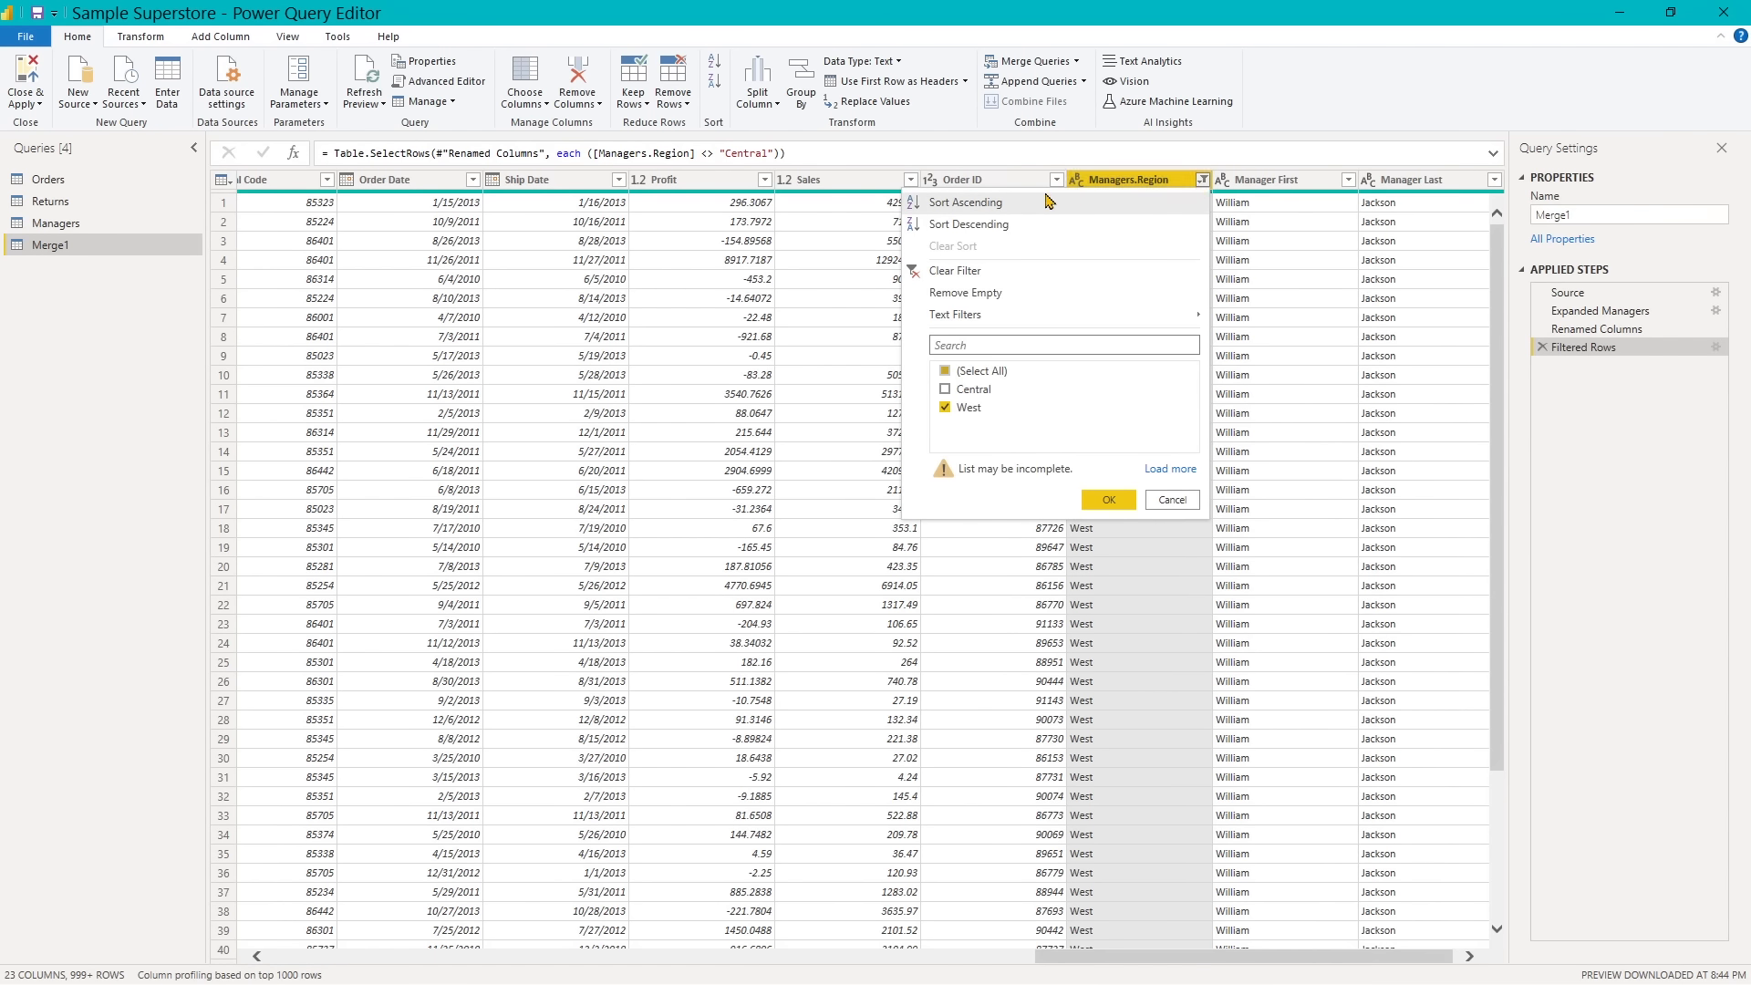
click(1159, 469)
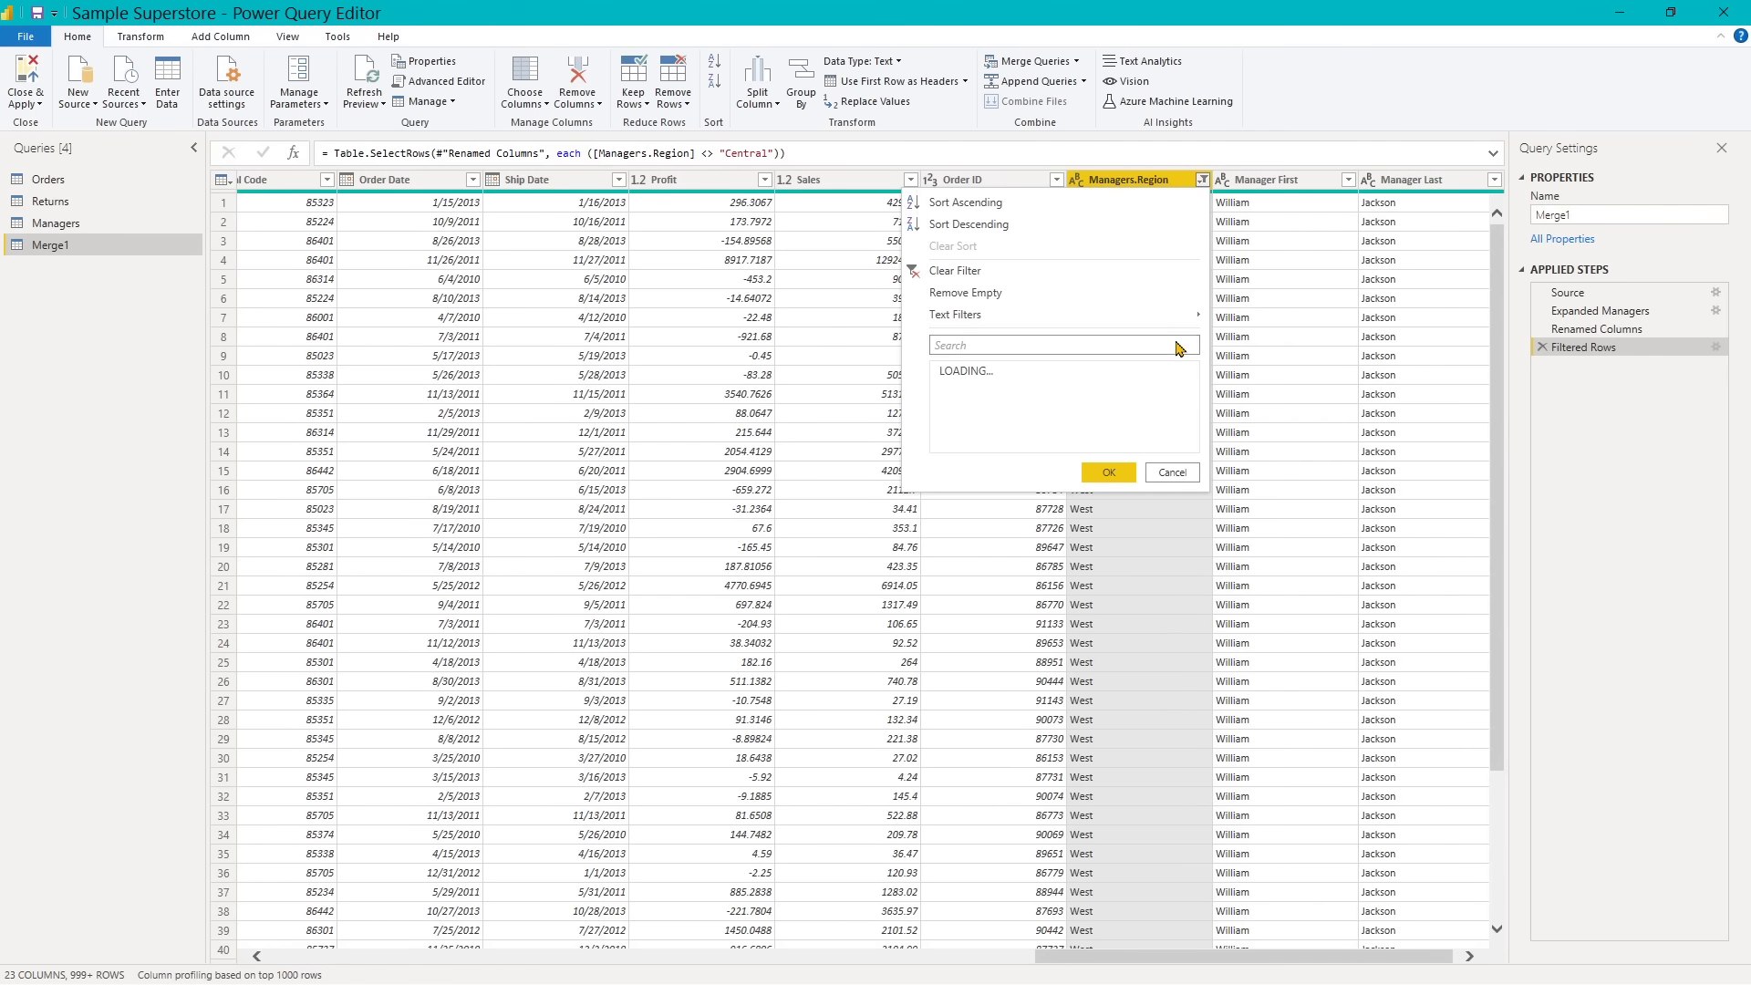
click(963, 203)
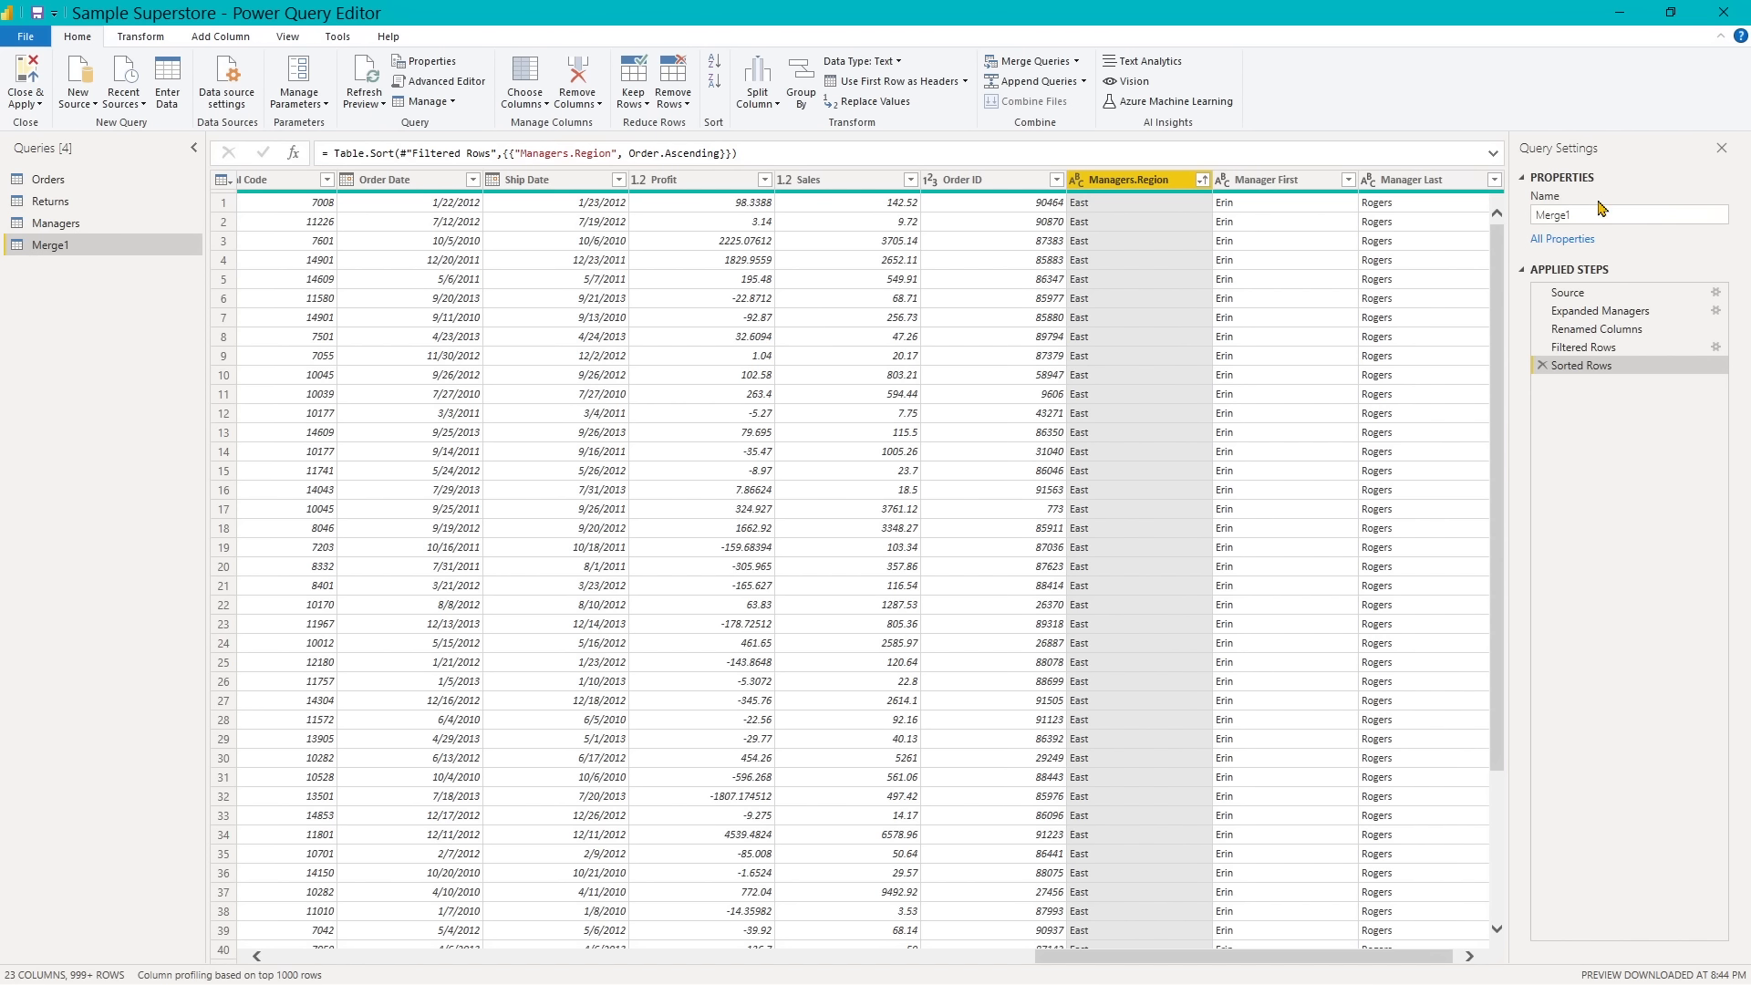
- Rename the Merge1 query as Orders by Region
click(1574, 216)
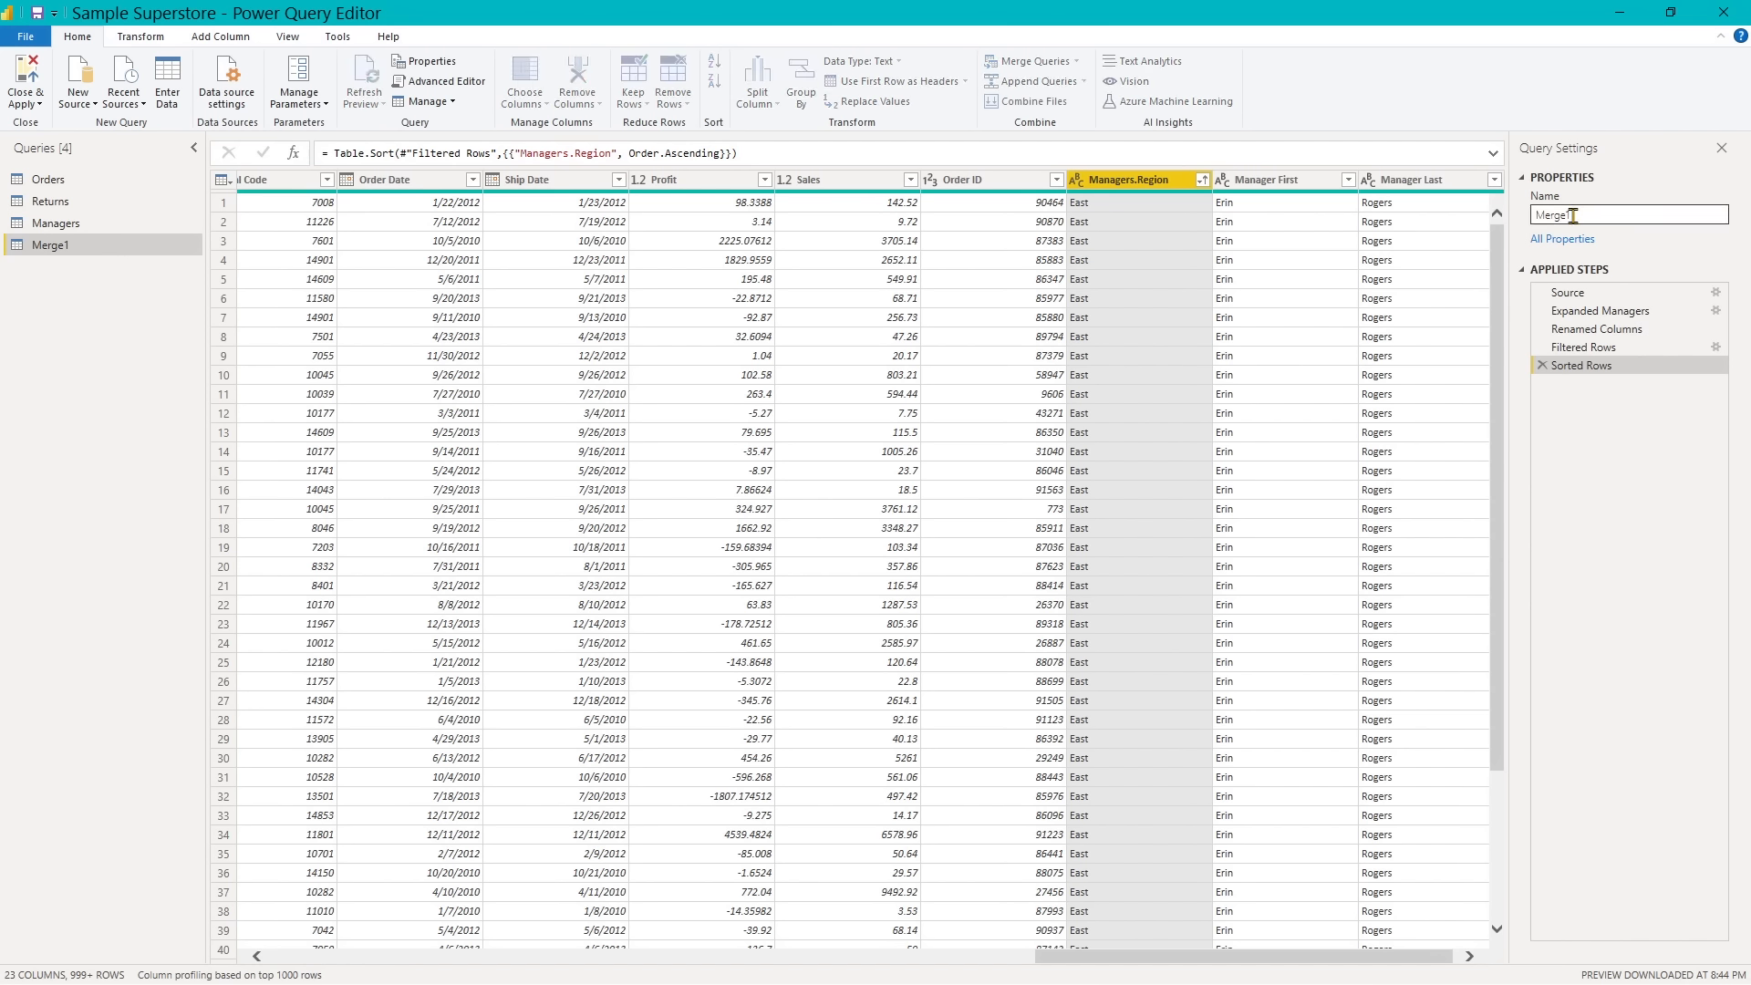
drag(1591, 215, 1512, 219)
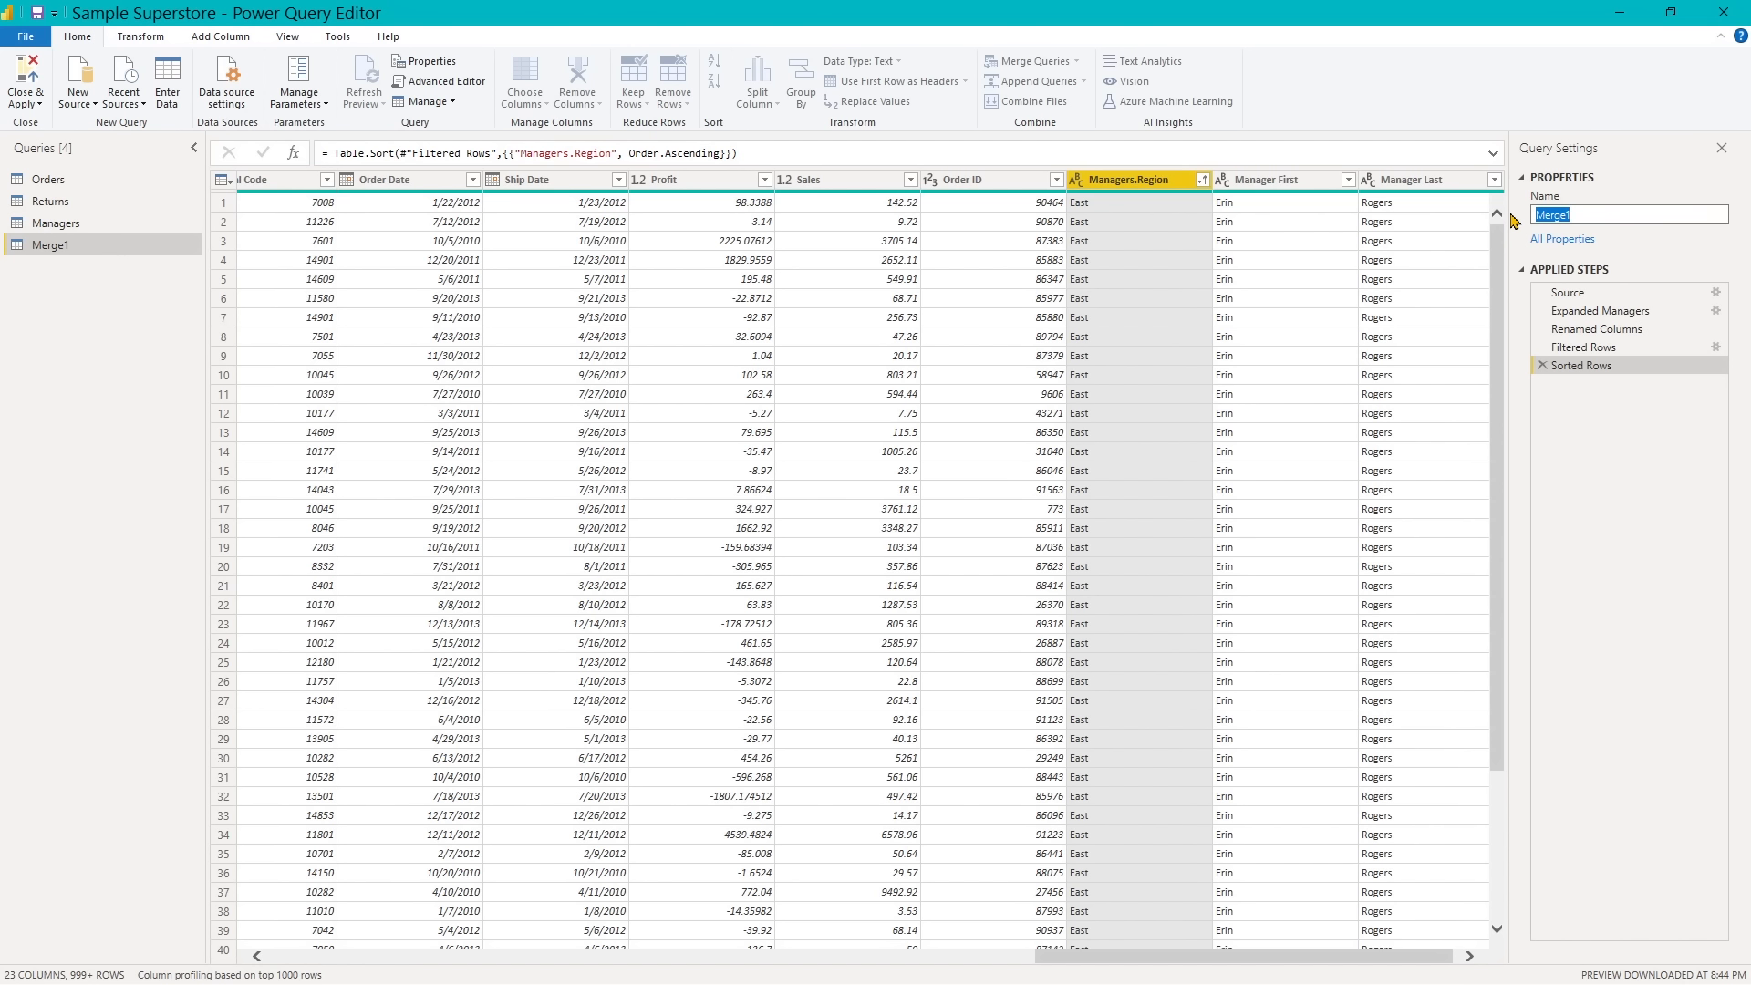
text(Orders by Region)
key(Return)
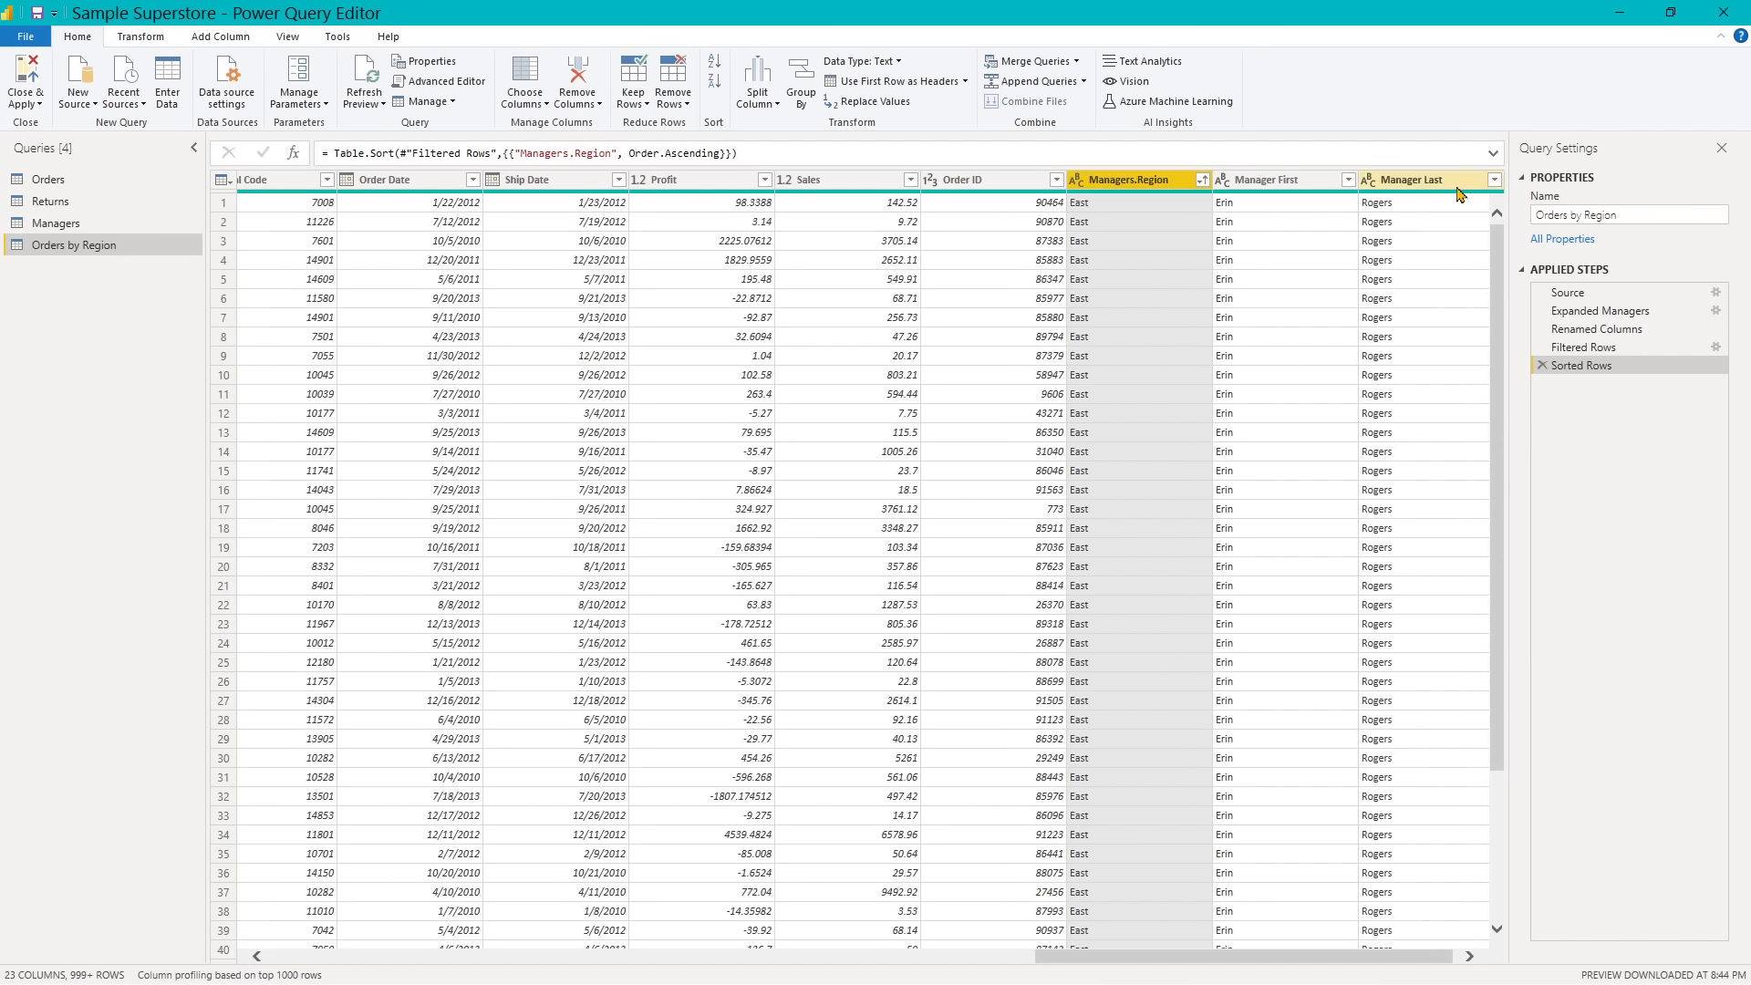
- Close the query editor applying the pending changes, and save the Sample Superstore file
click(32, 79)
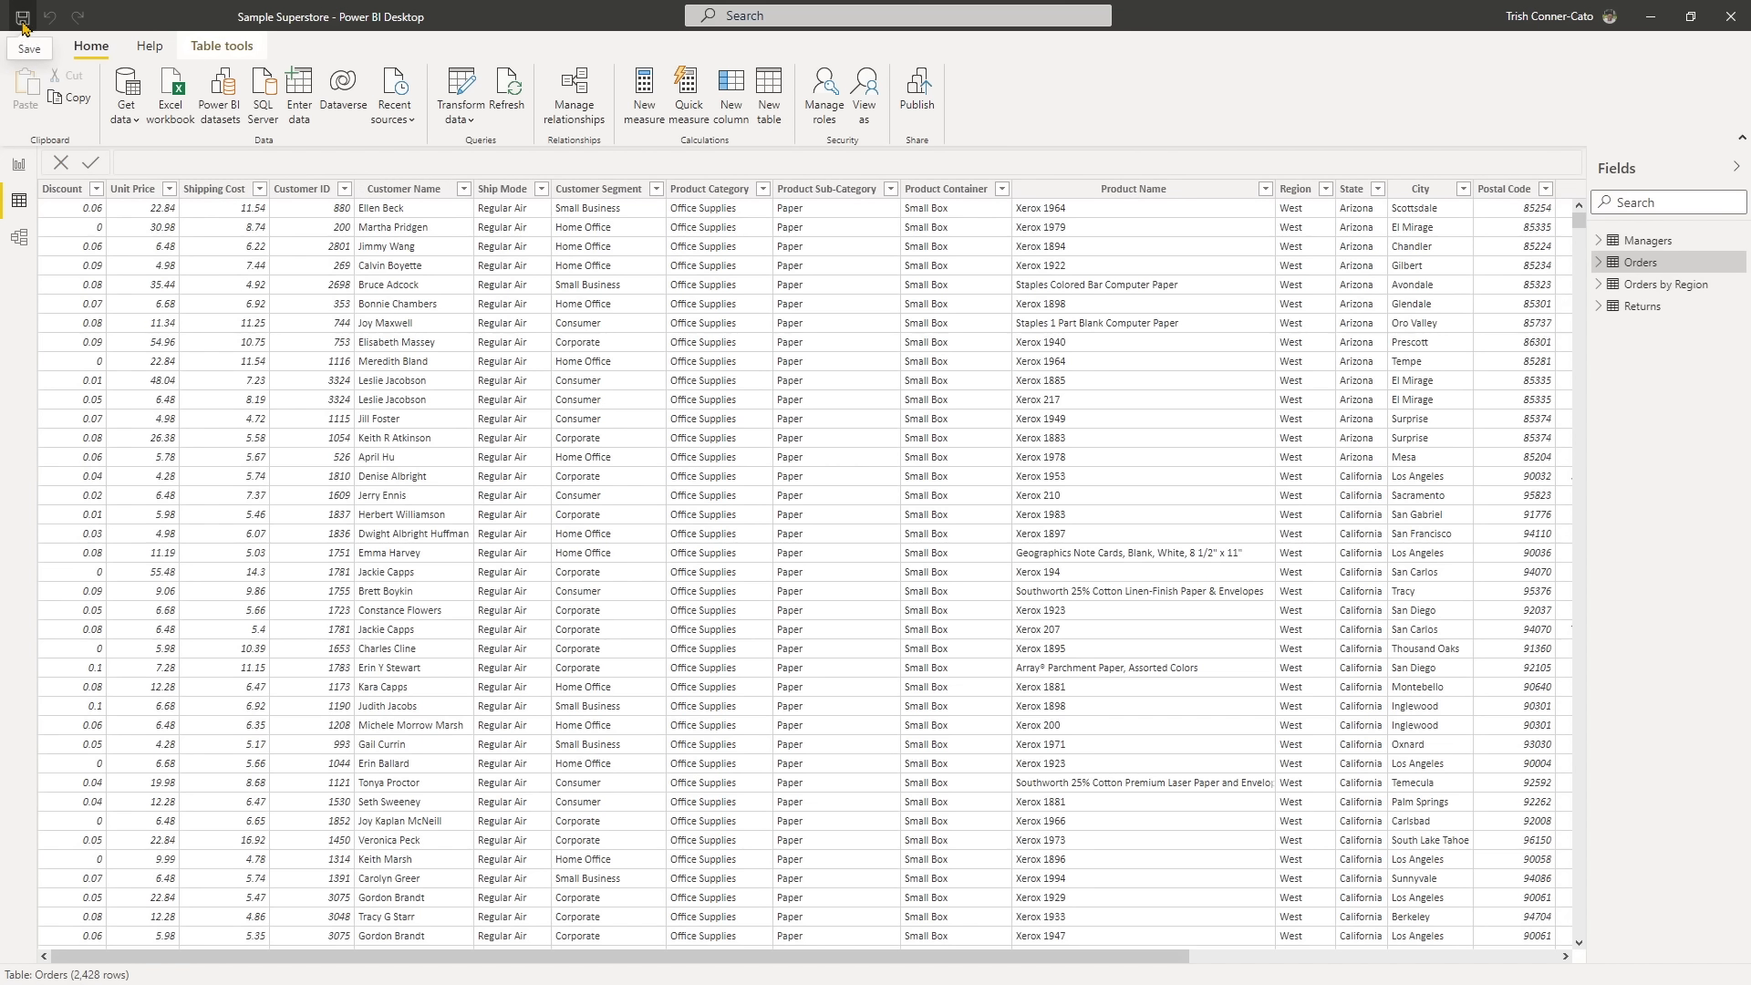
click(23, 22)
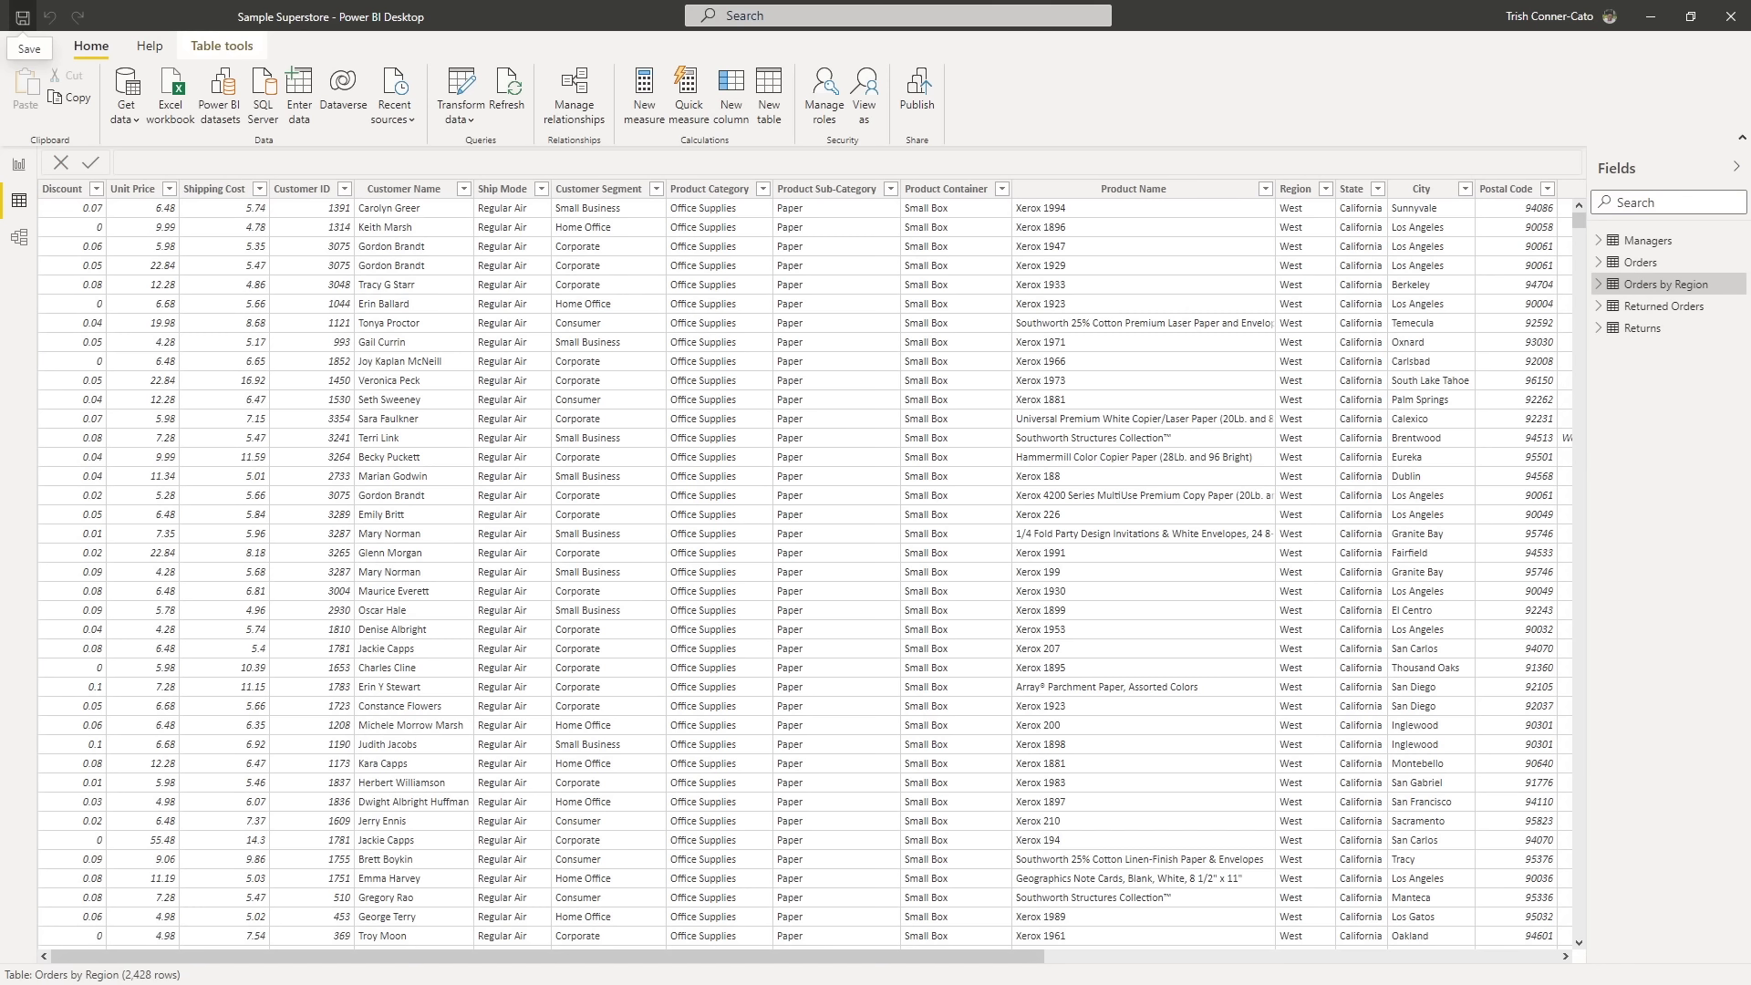
- Reopen the Power Query Editor and turn on the column quality display for the Orders query
click(463, 91)
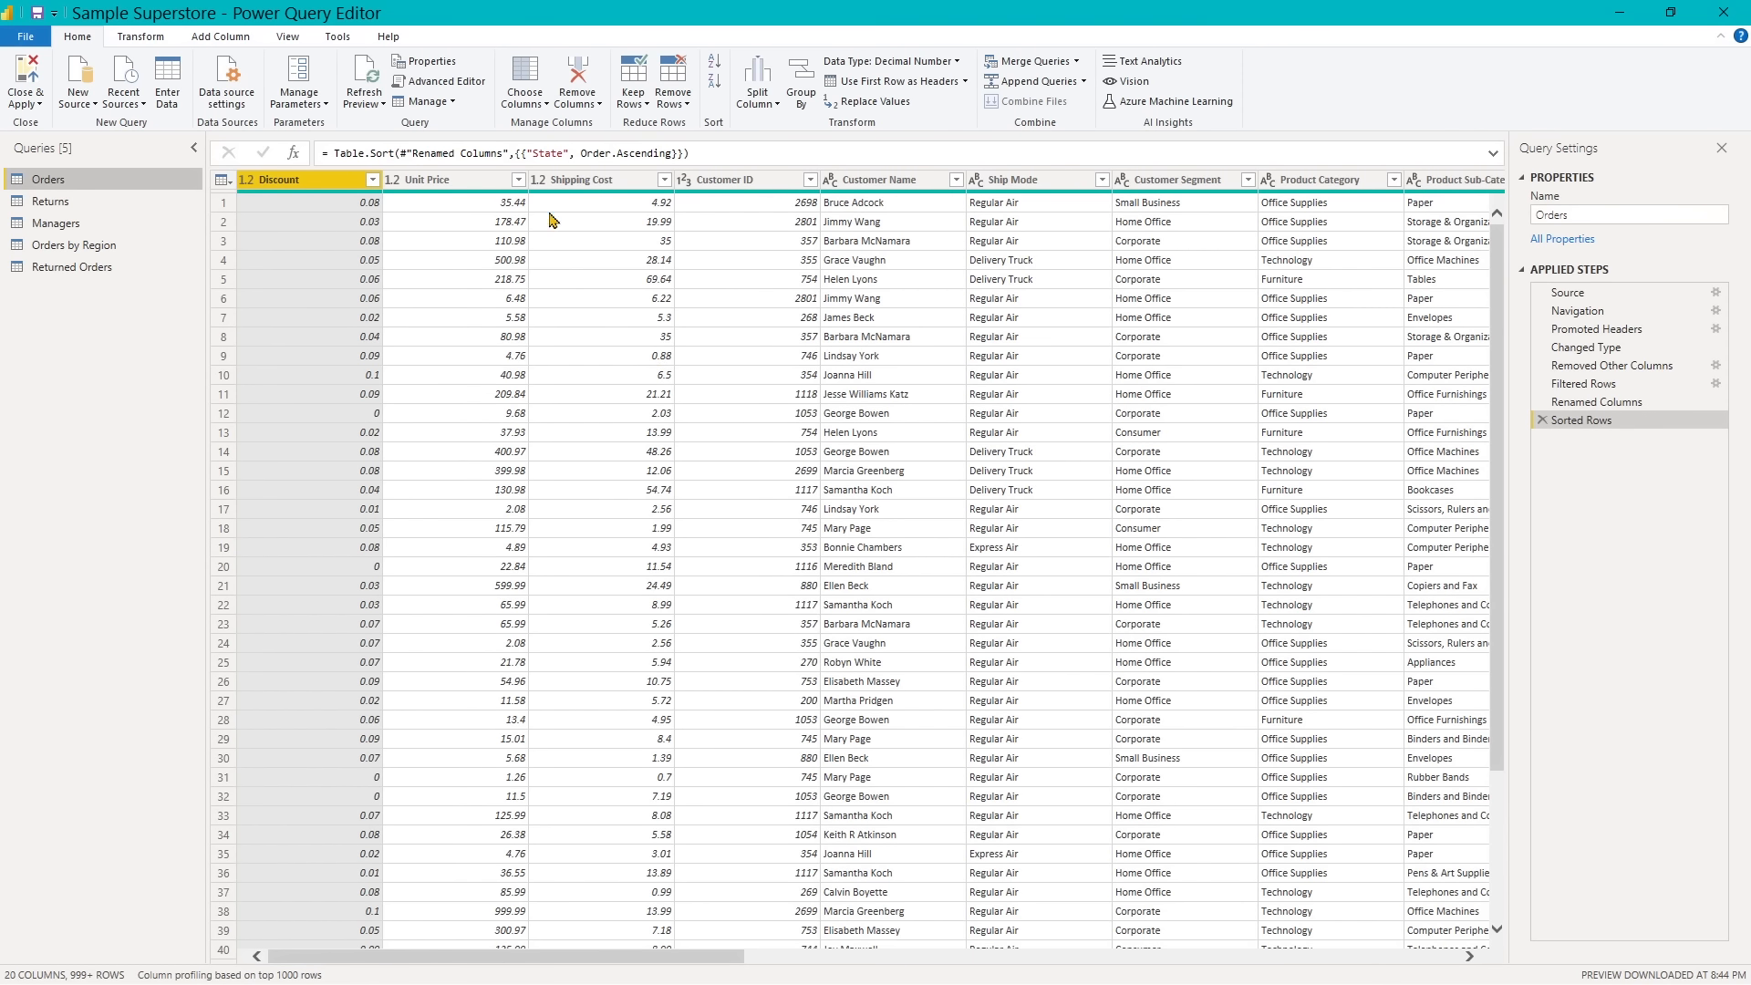
click(287, 38)
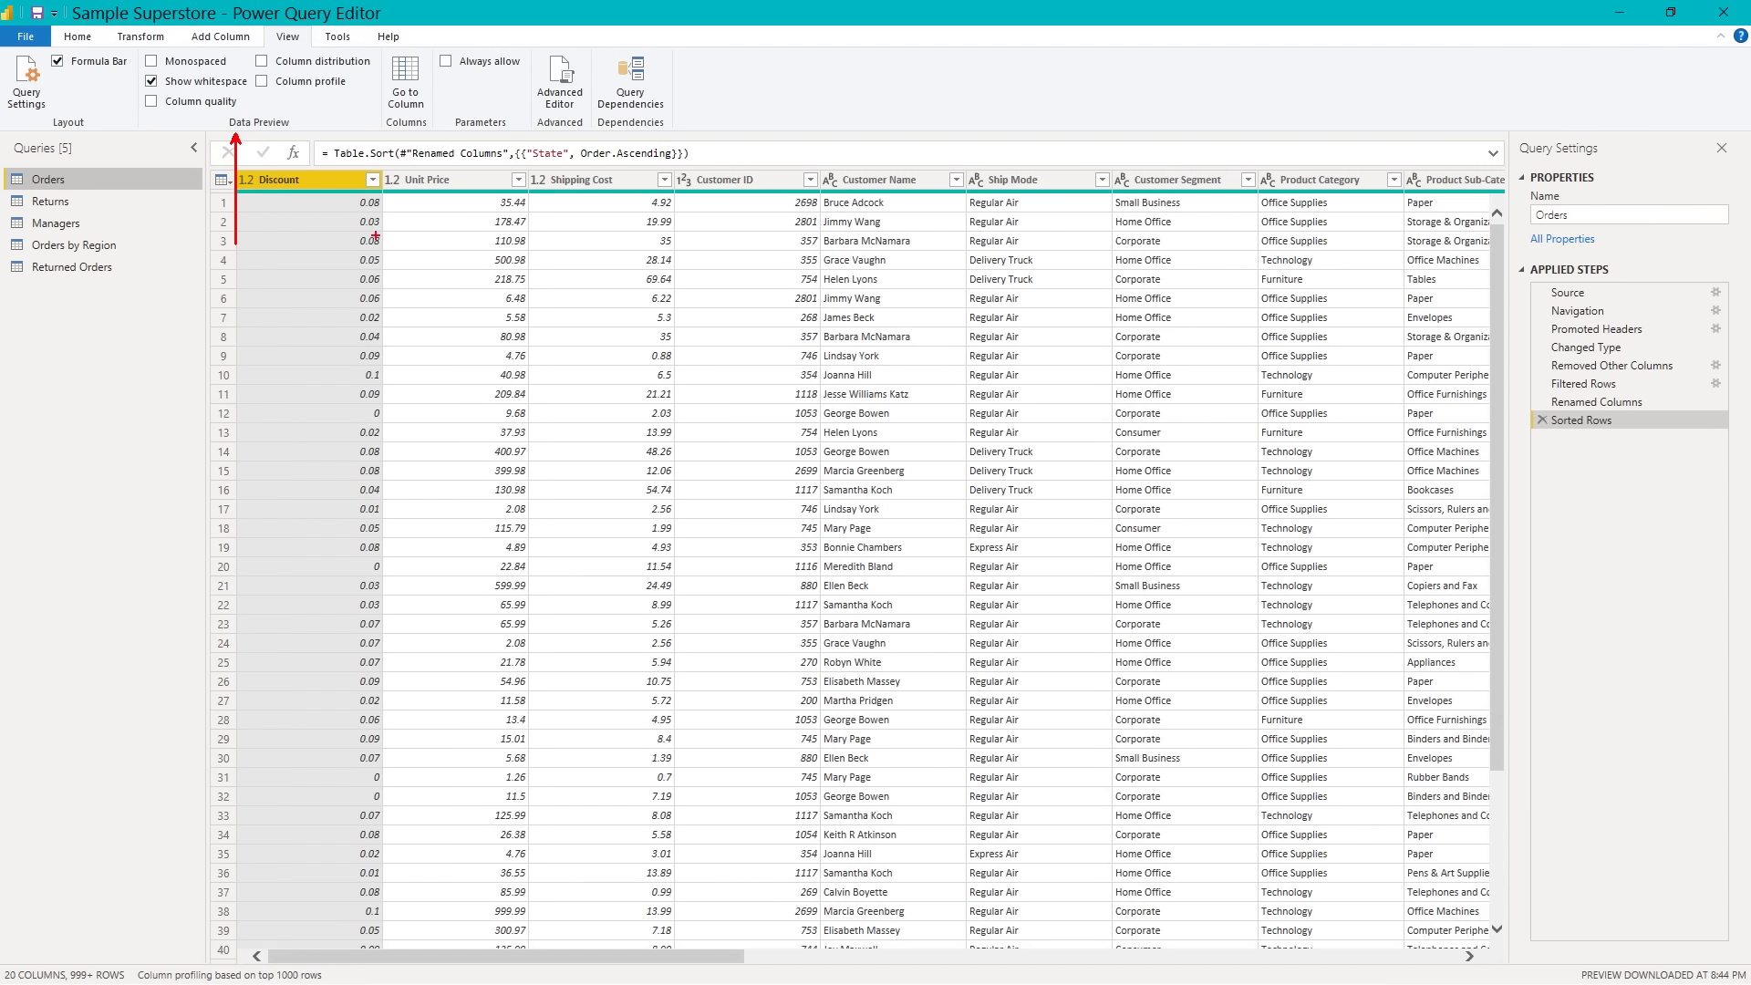
key(Escape)
click(150, 102)
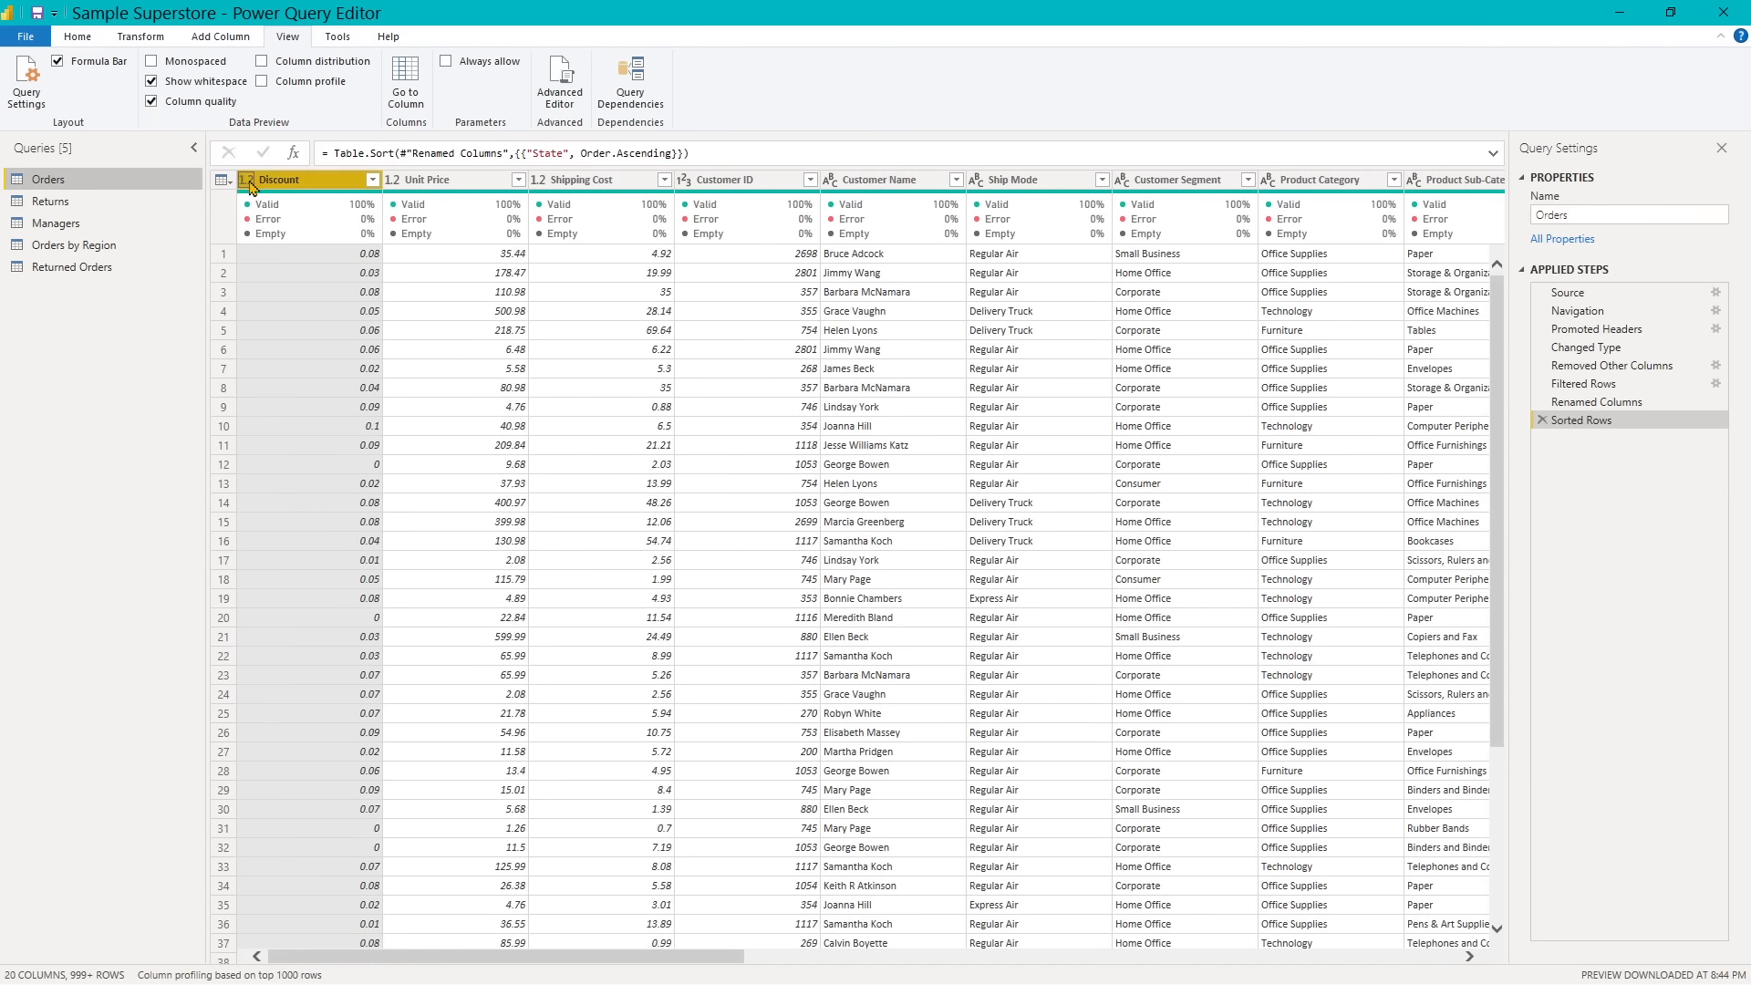
mouse_move(263, 228)
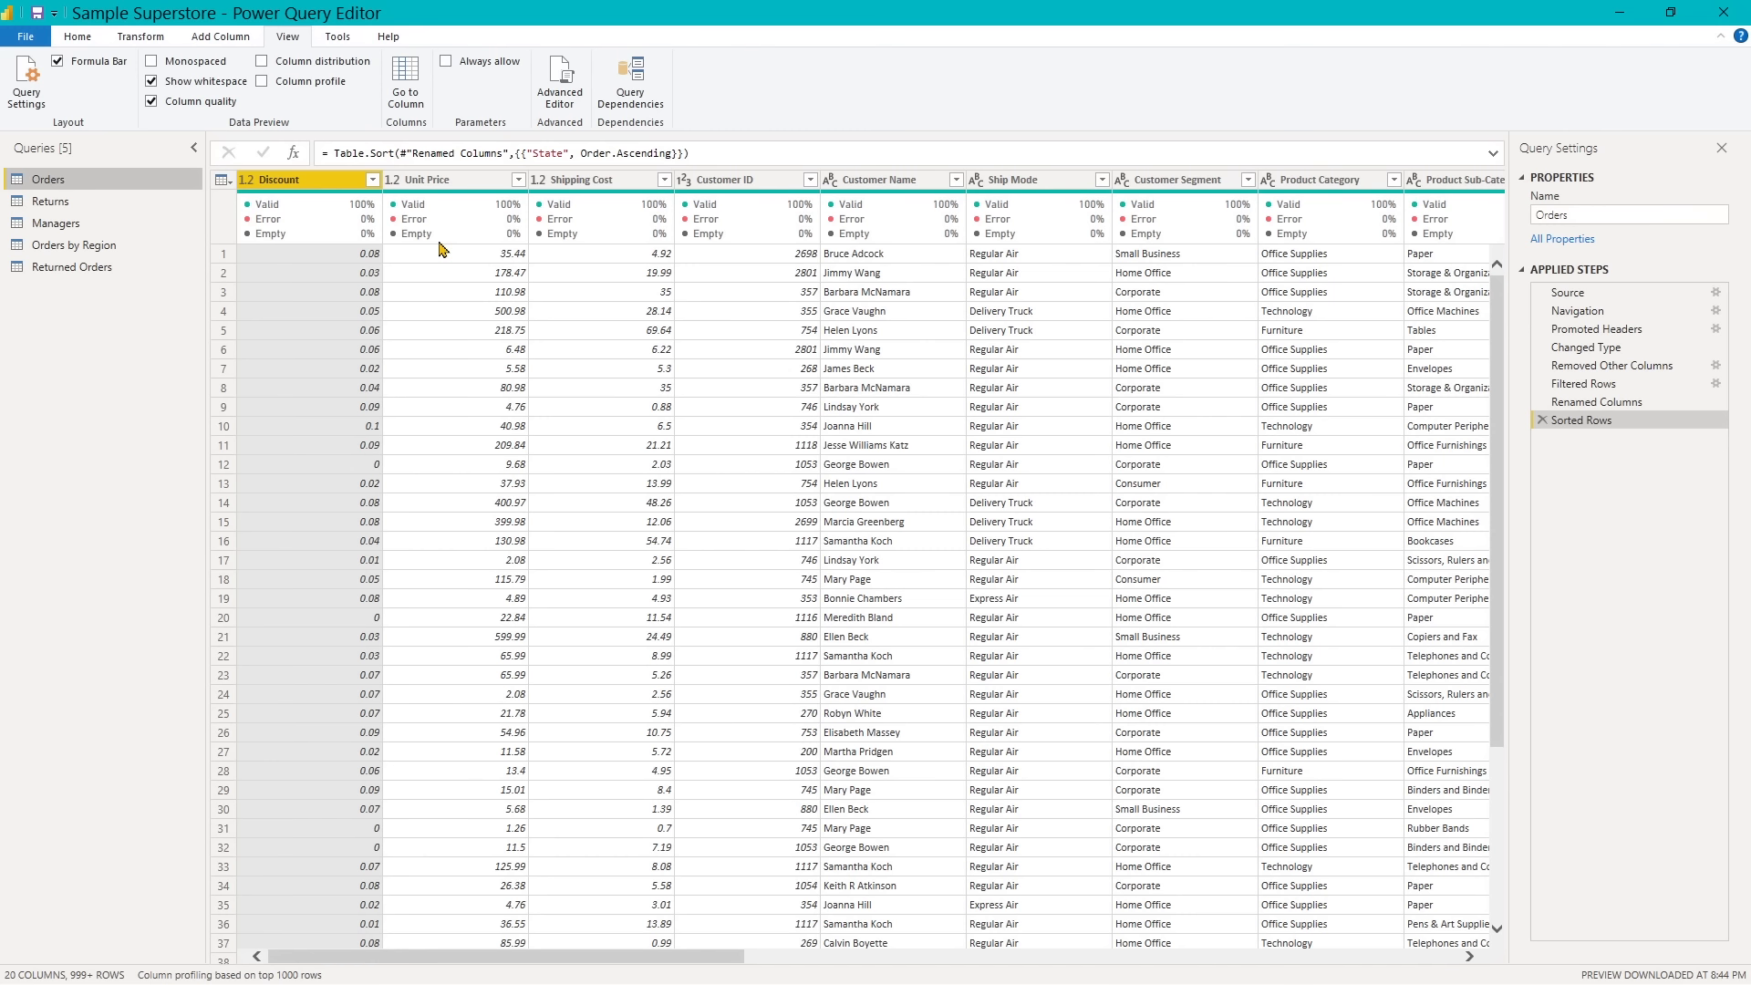
- Turn on the column distribution display and examine the distinct and unique values of the Orders columns
click(263, 62)
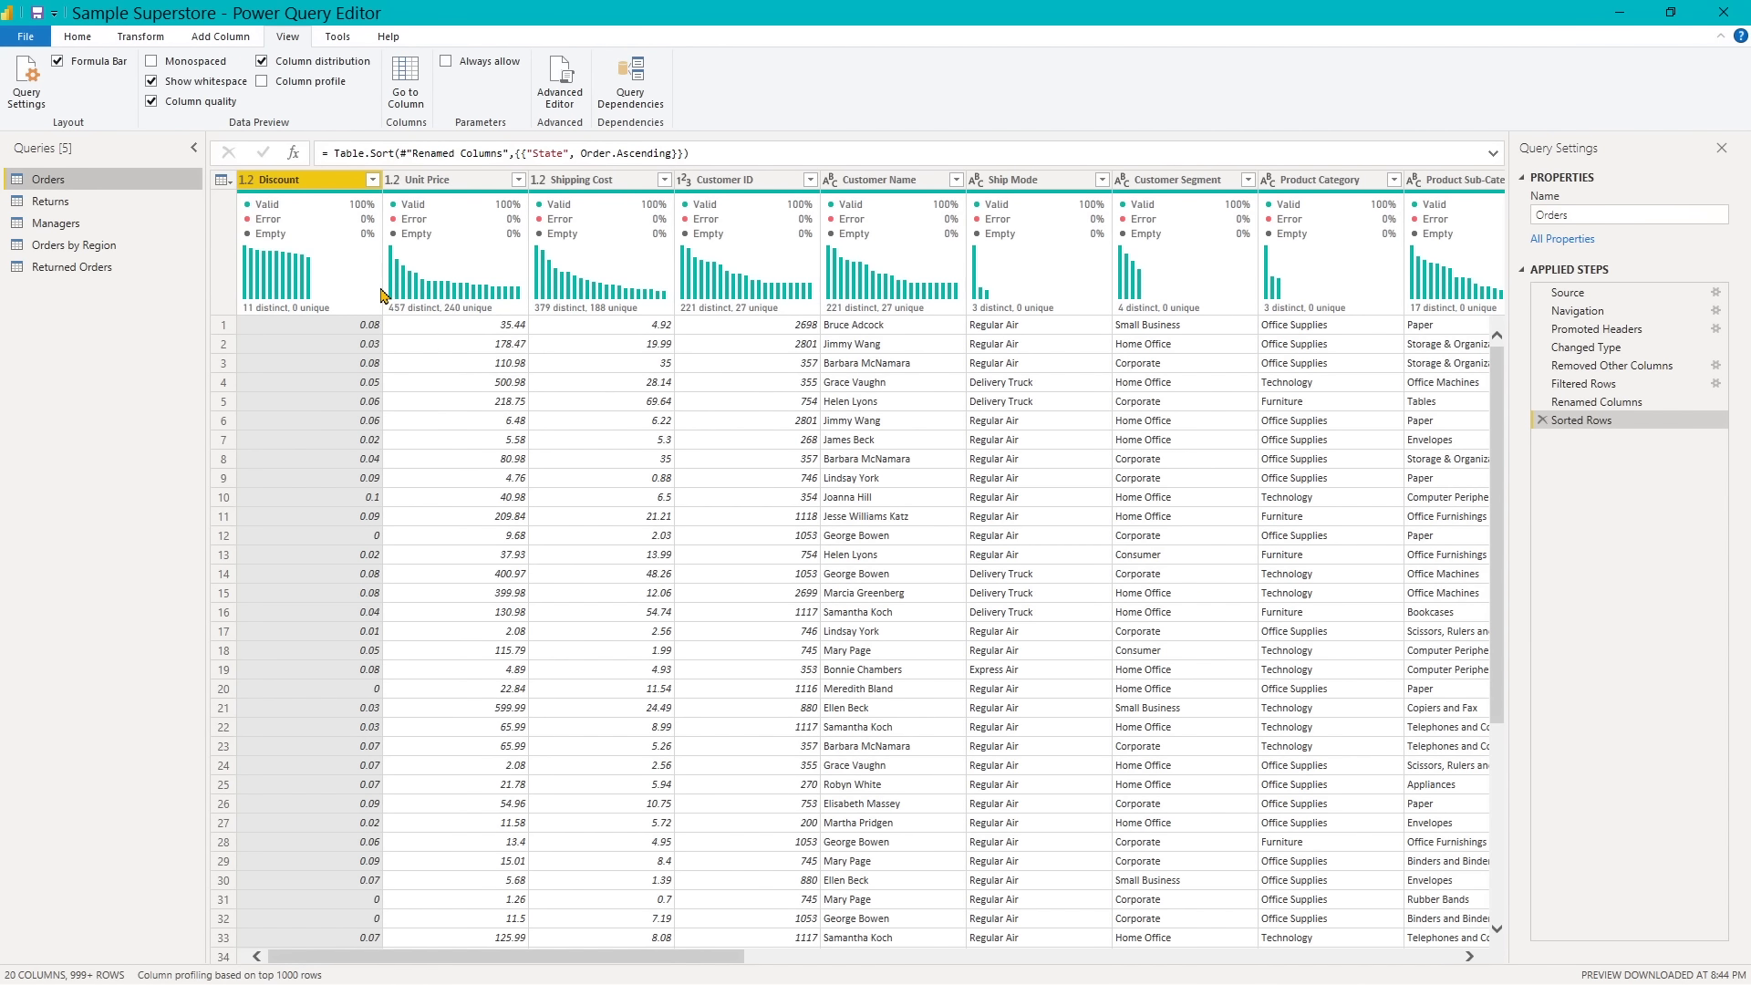
mouse_move(306, 284)
mouse_move(603, 309)
mouse_move(912, 297)
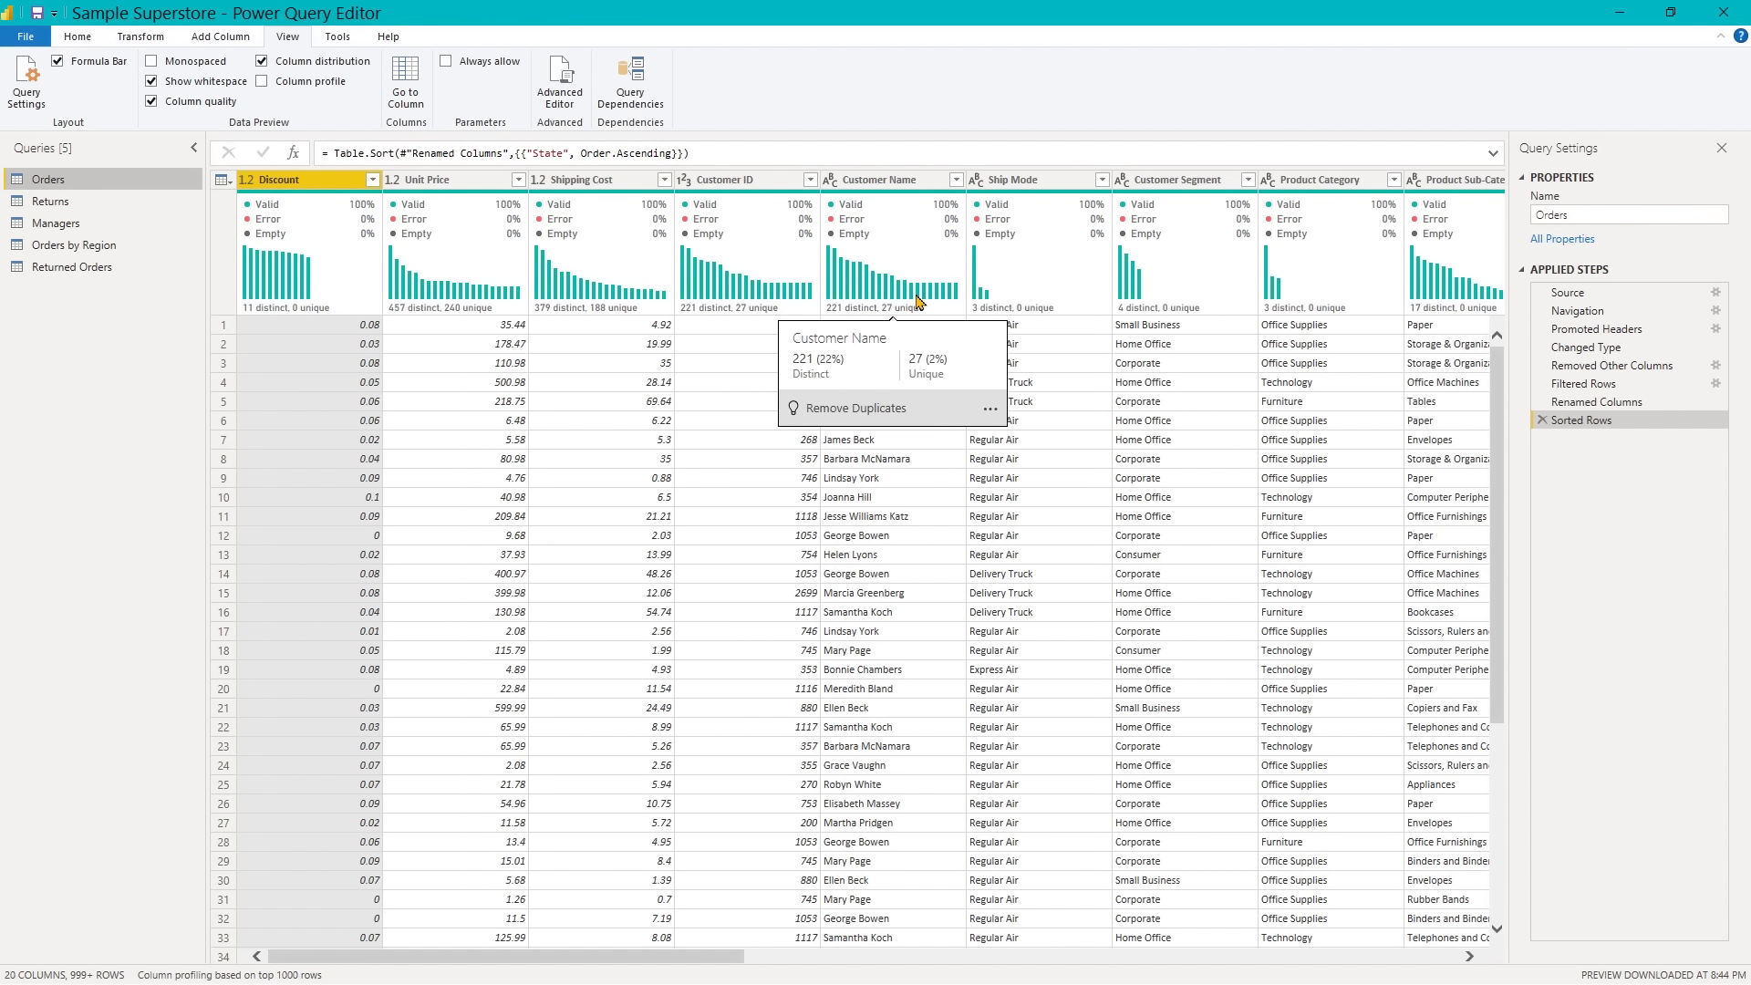
mouse_move(1038, 305)
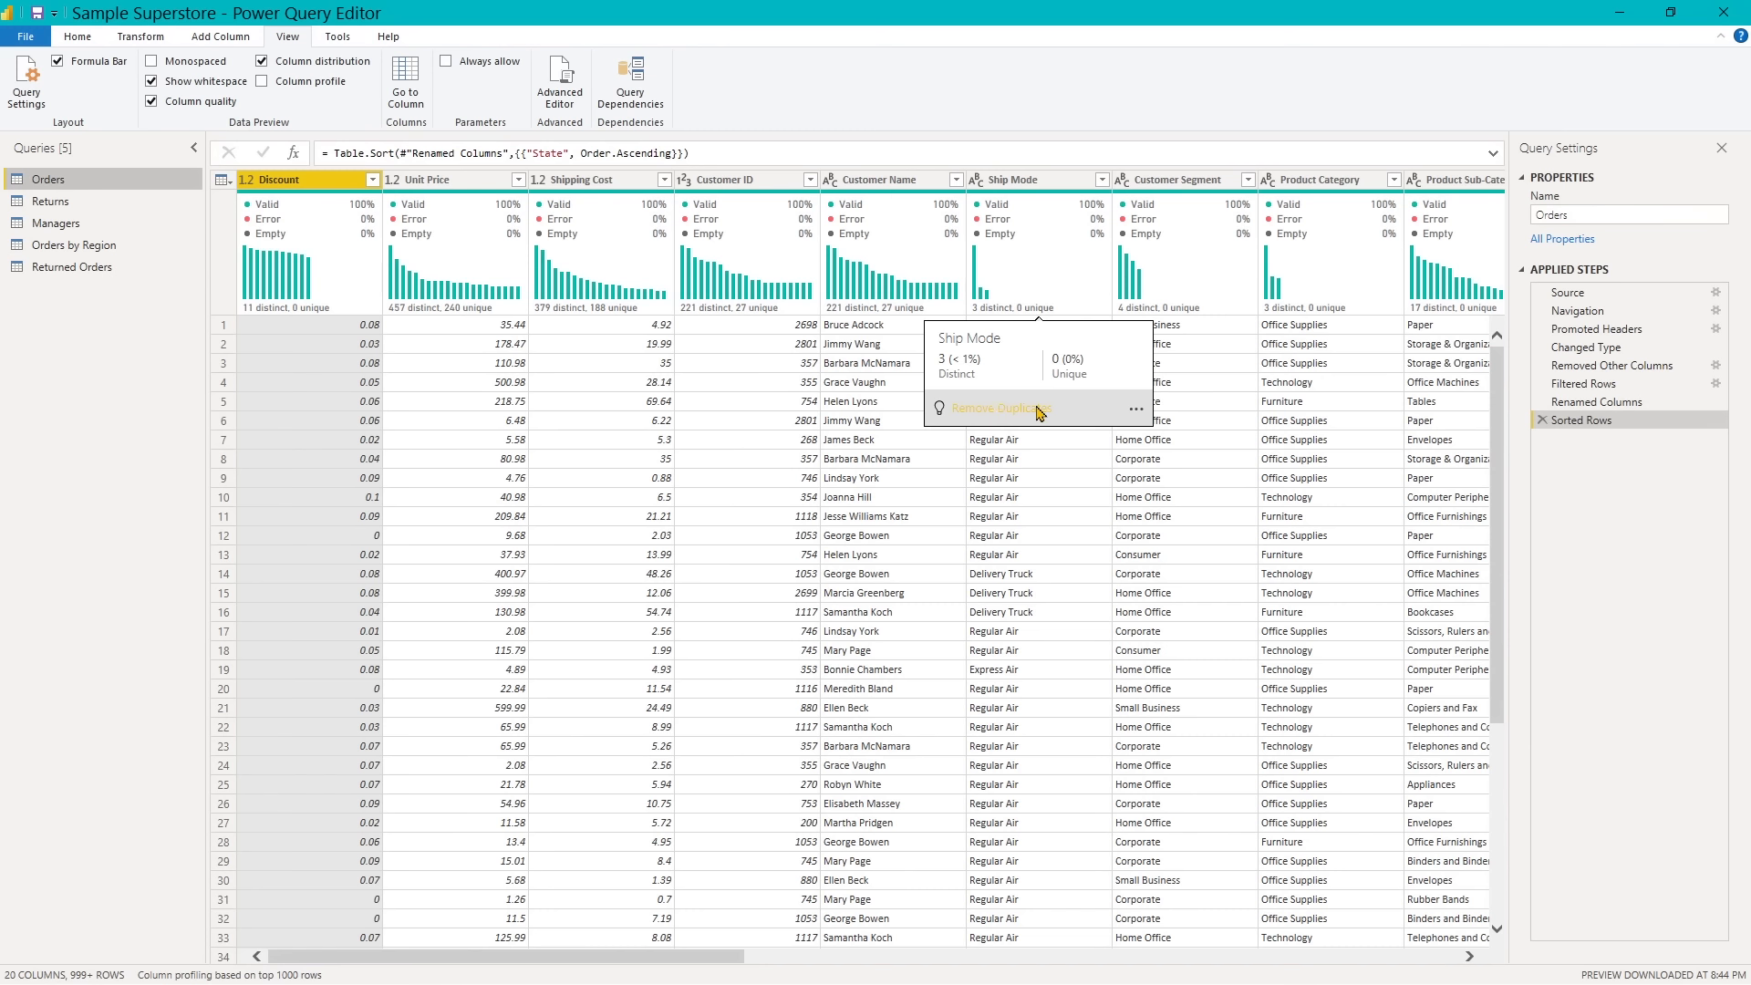
- Turn on the column profile and review the statistics and value distribution of the Discount and Unit Price columns
click(261, 82)
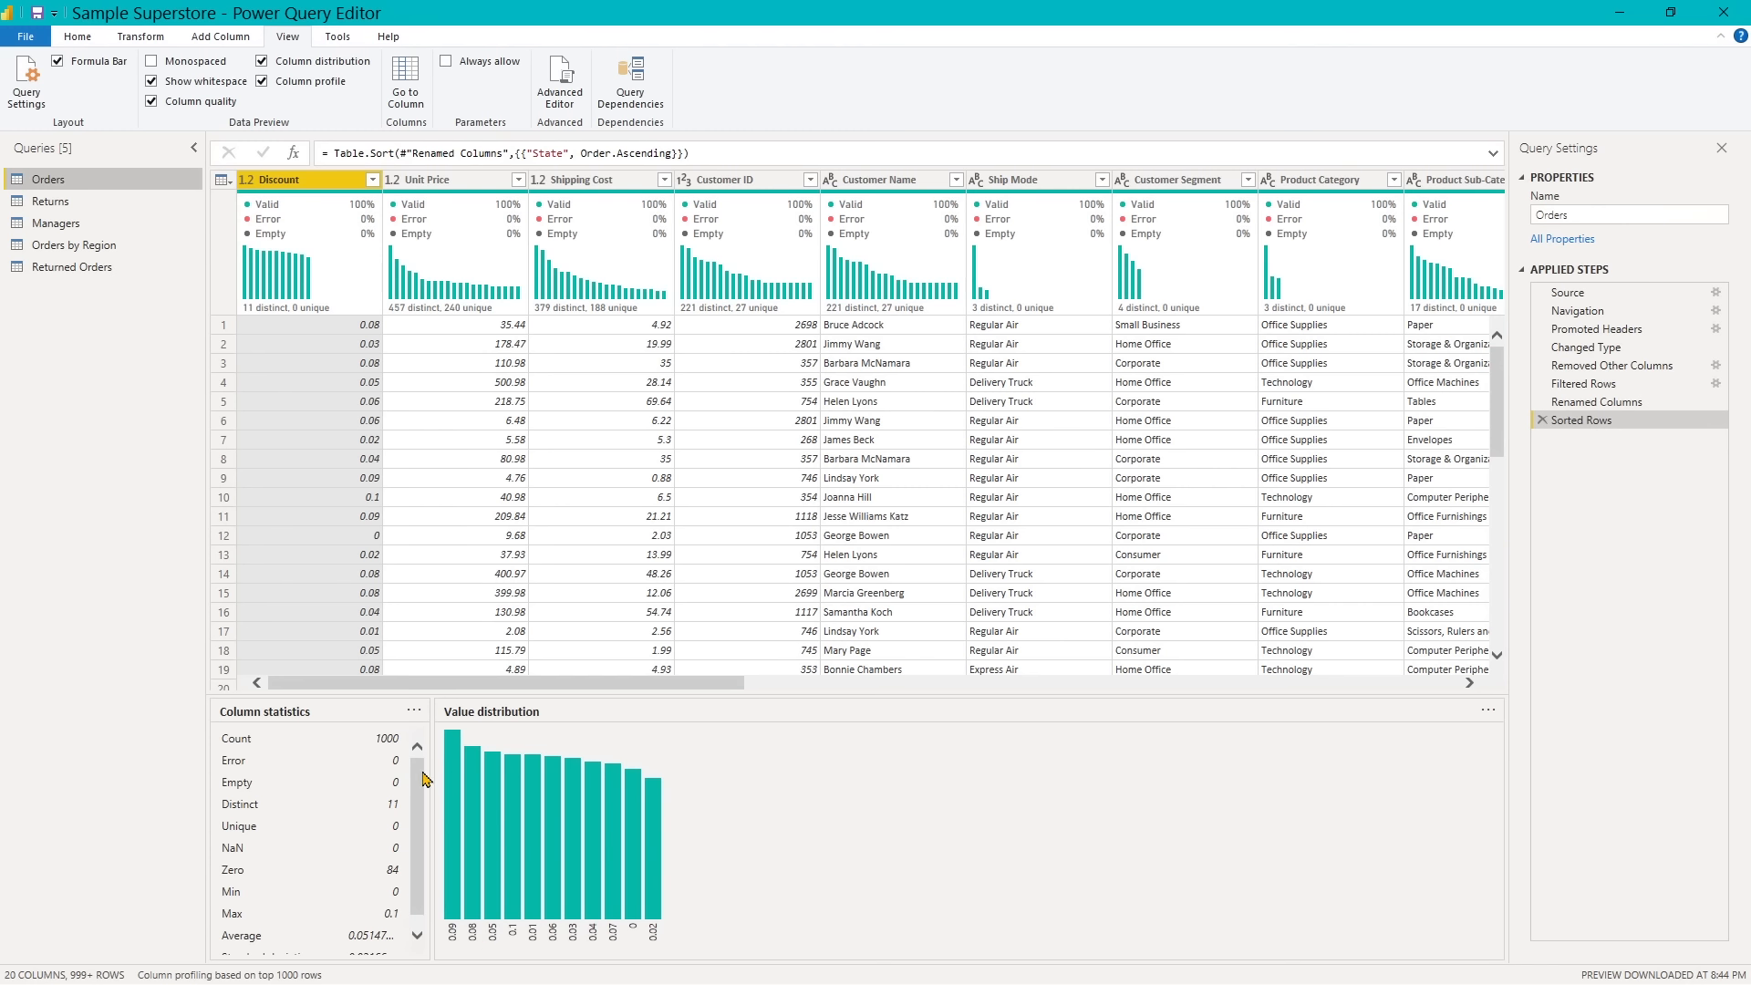
drag(415, 778, 421, 808)
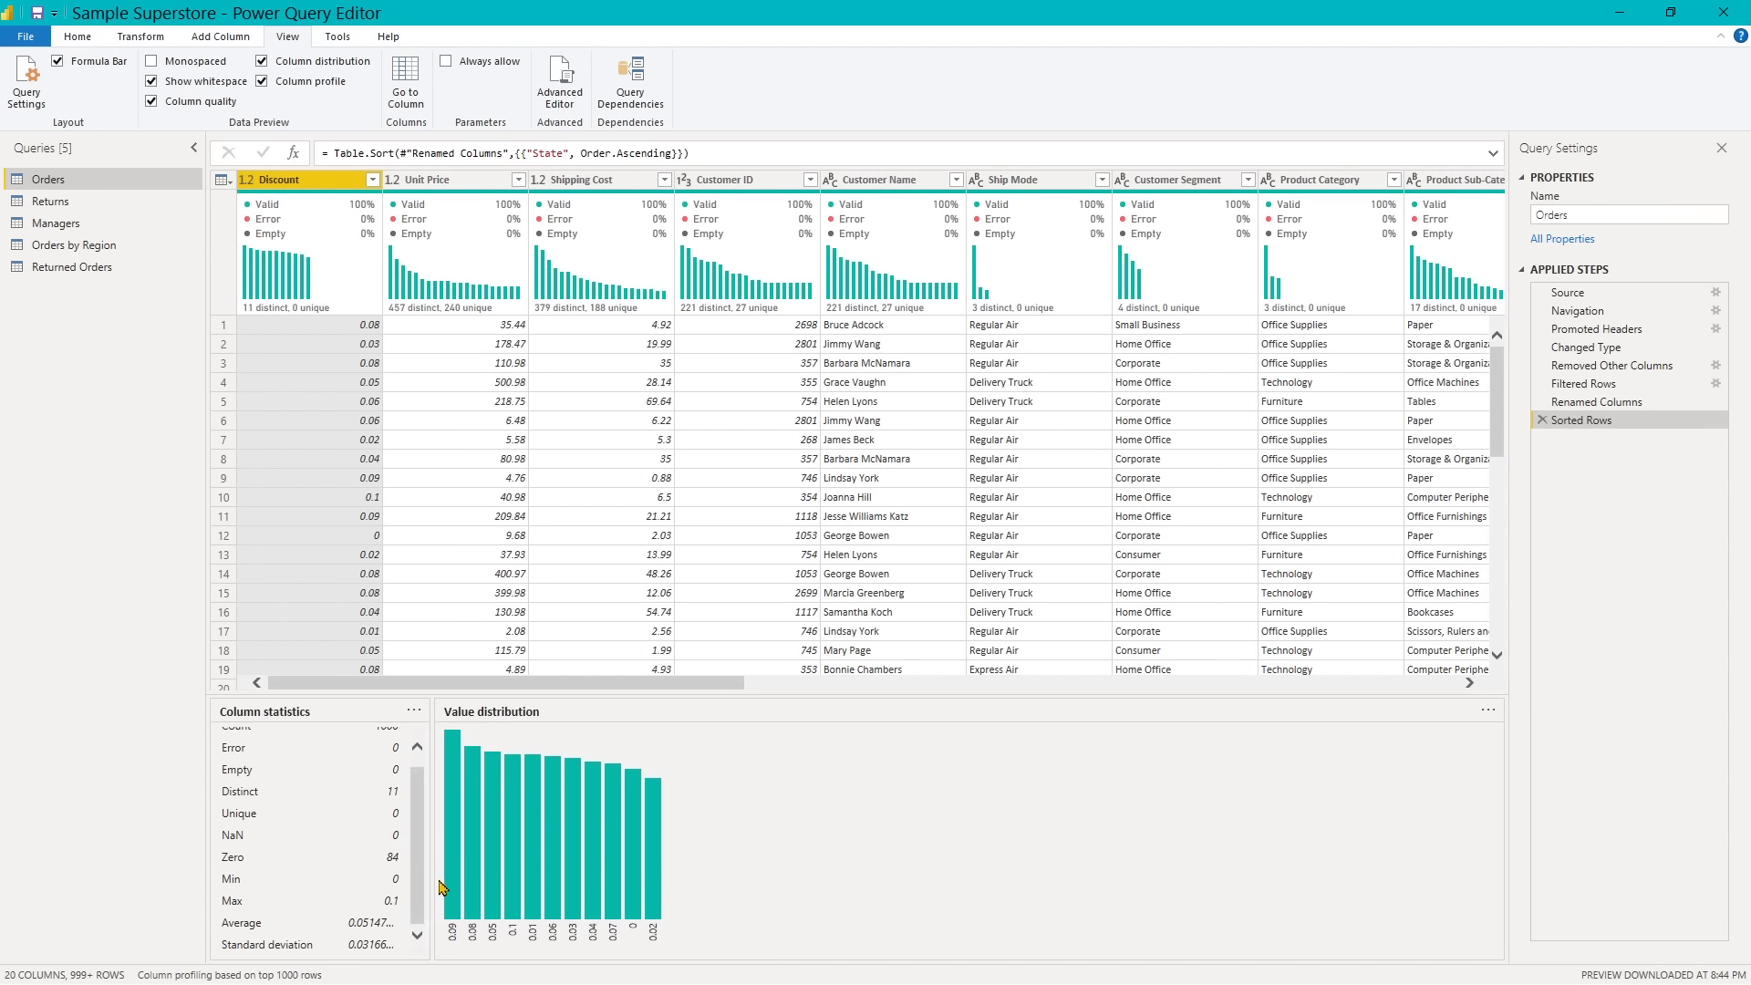
mouse_move(460, 832)
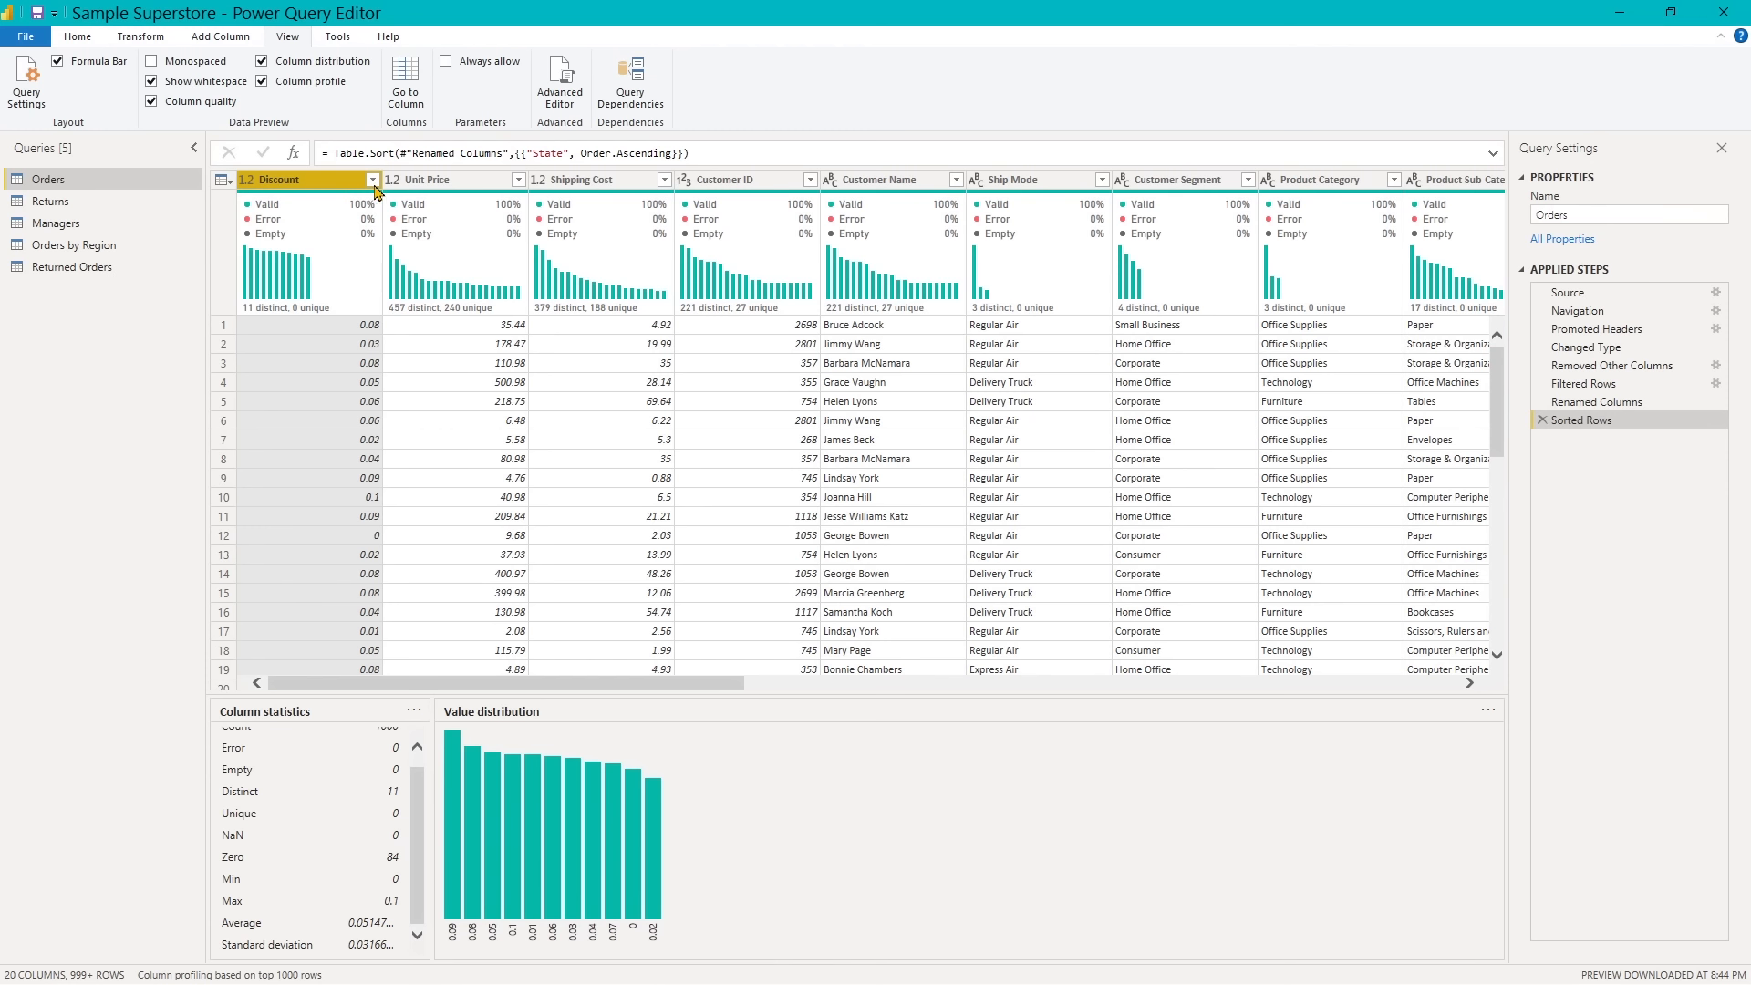
click(434, 188)
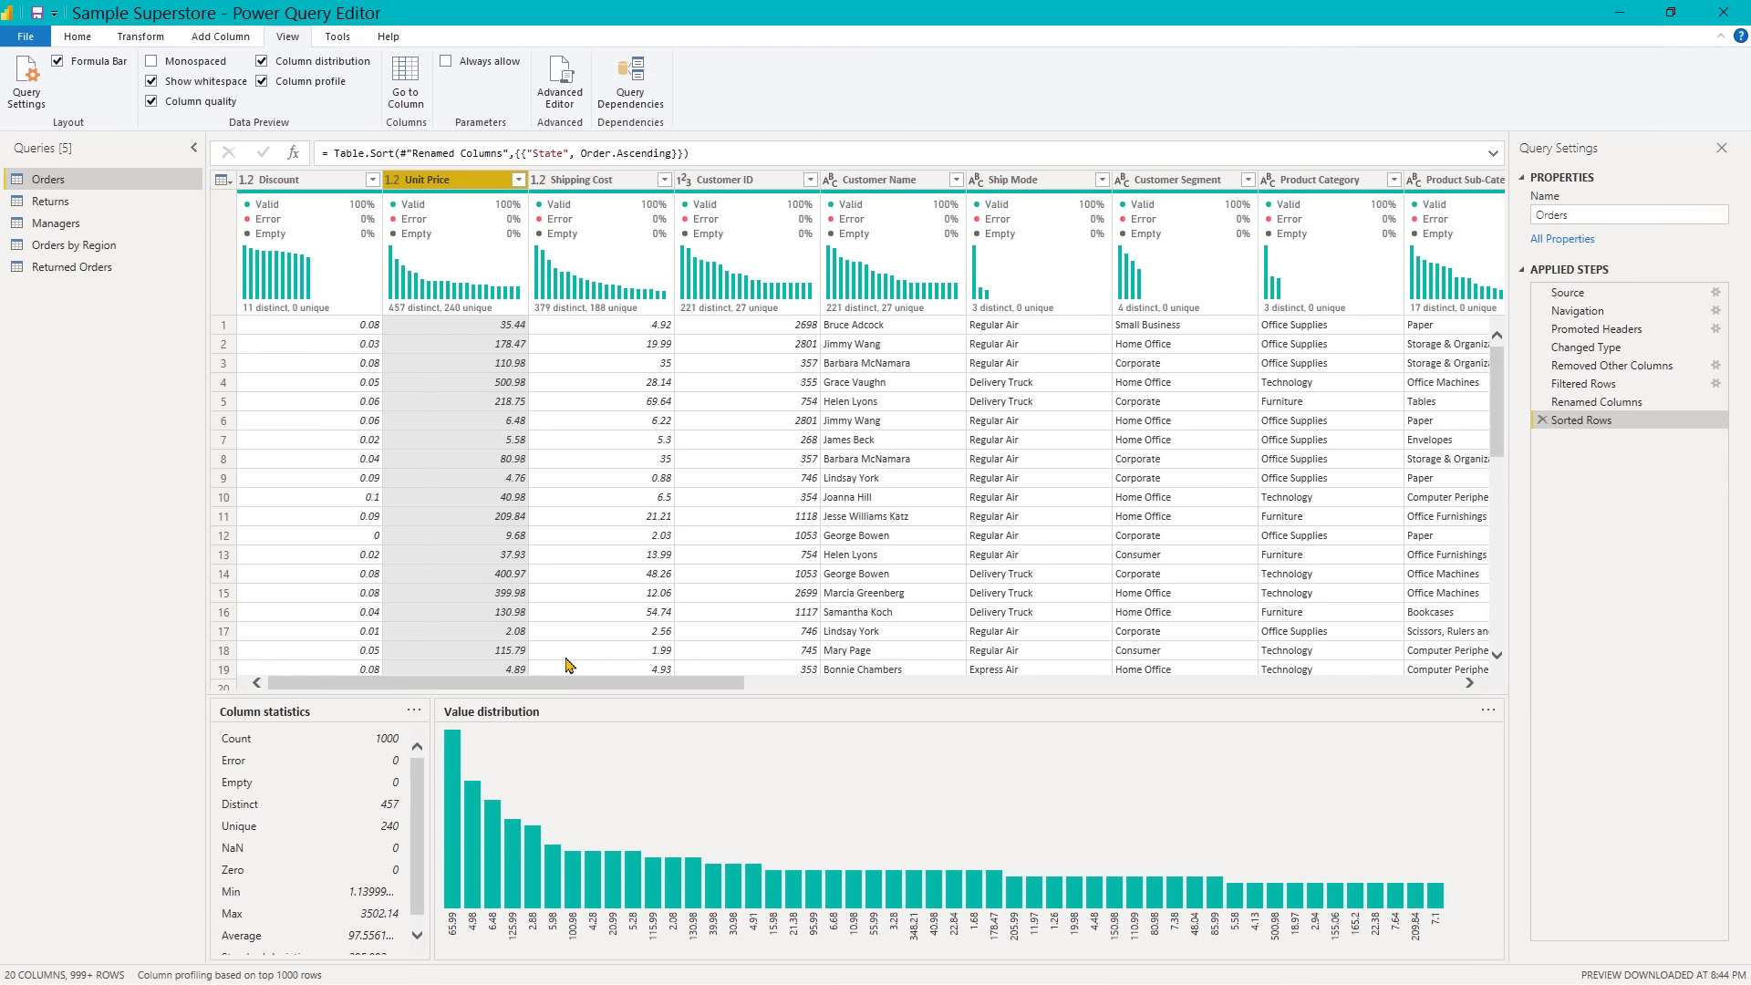
- Close the query editor without applying pending changes
click(80, 42)
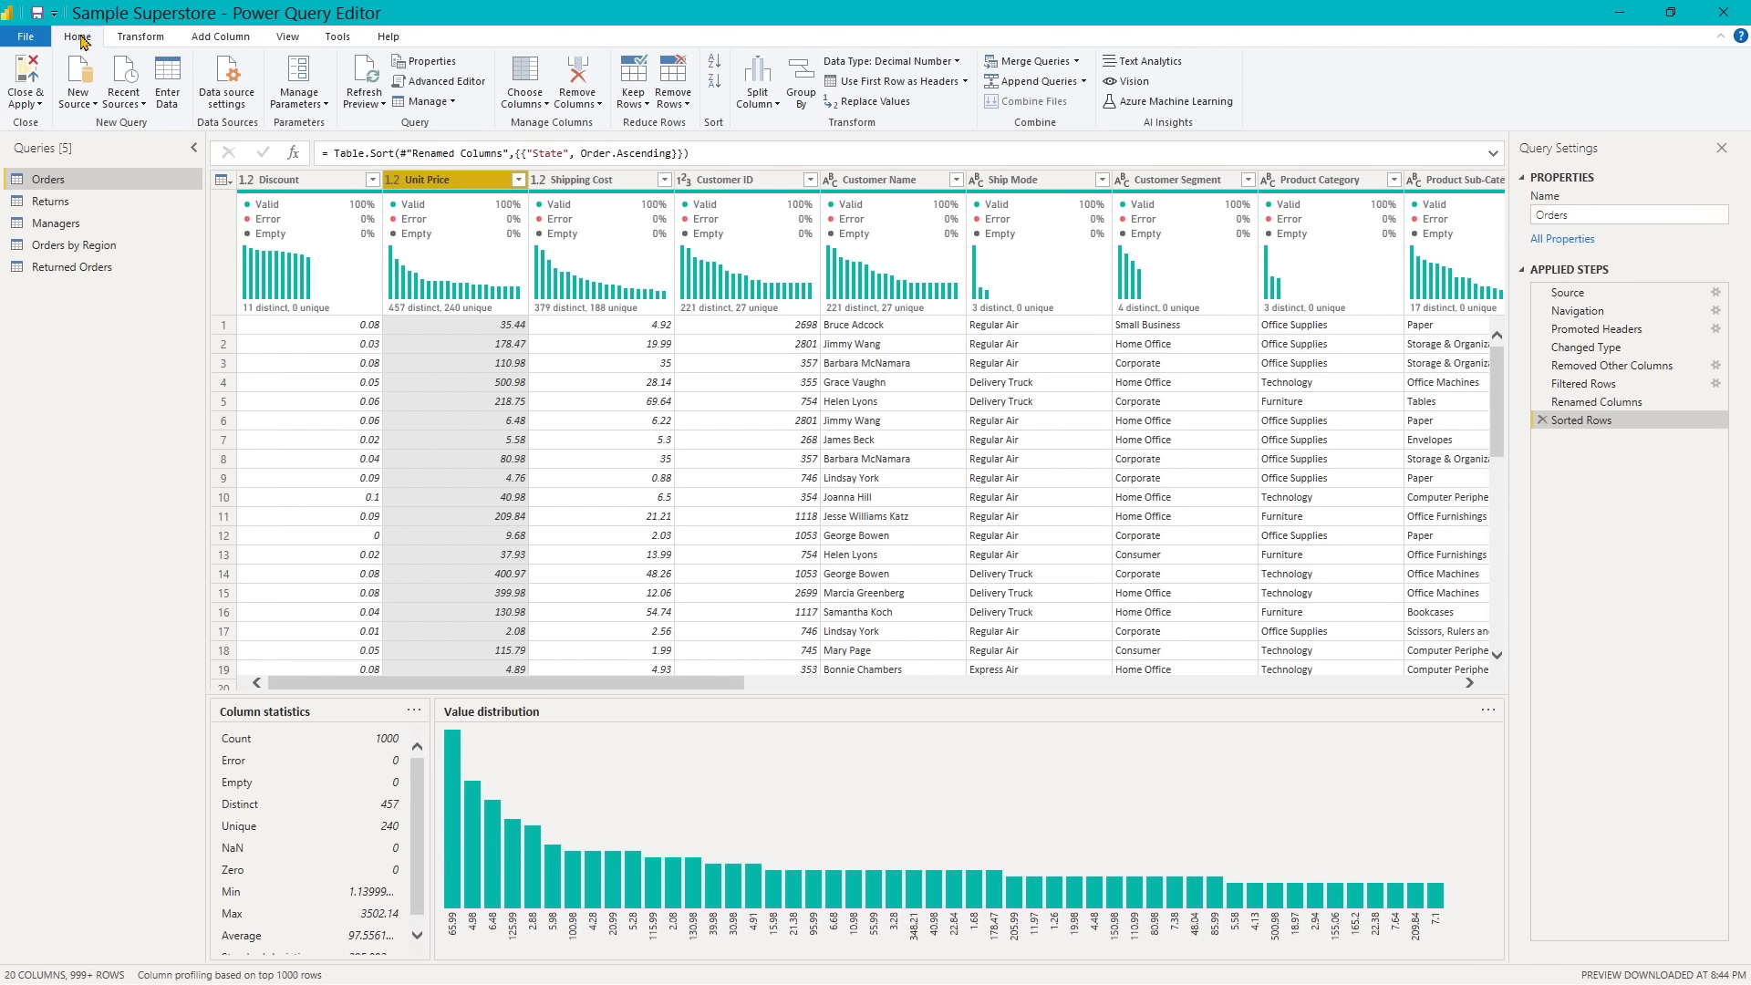
click(35, 106)
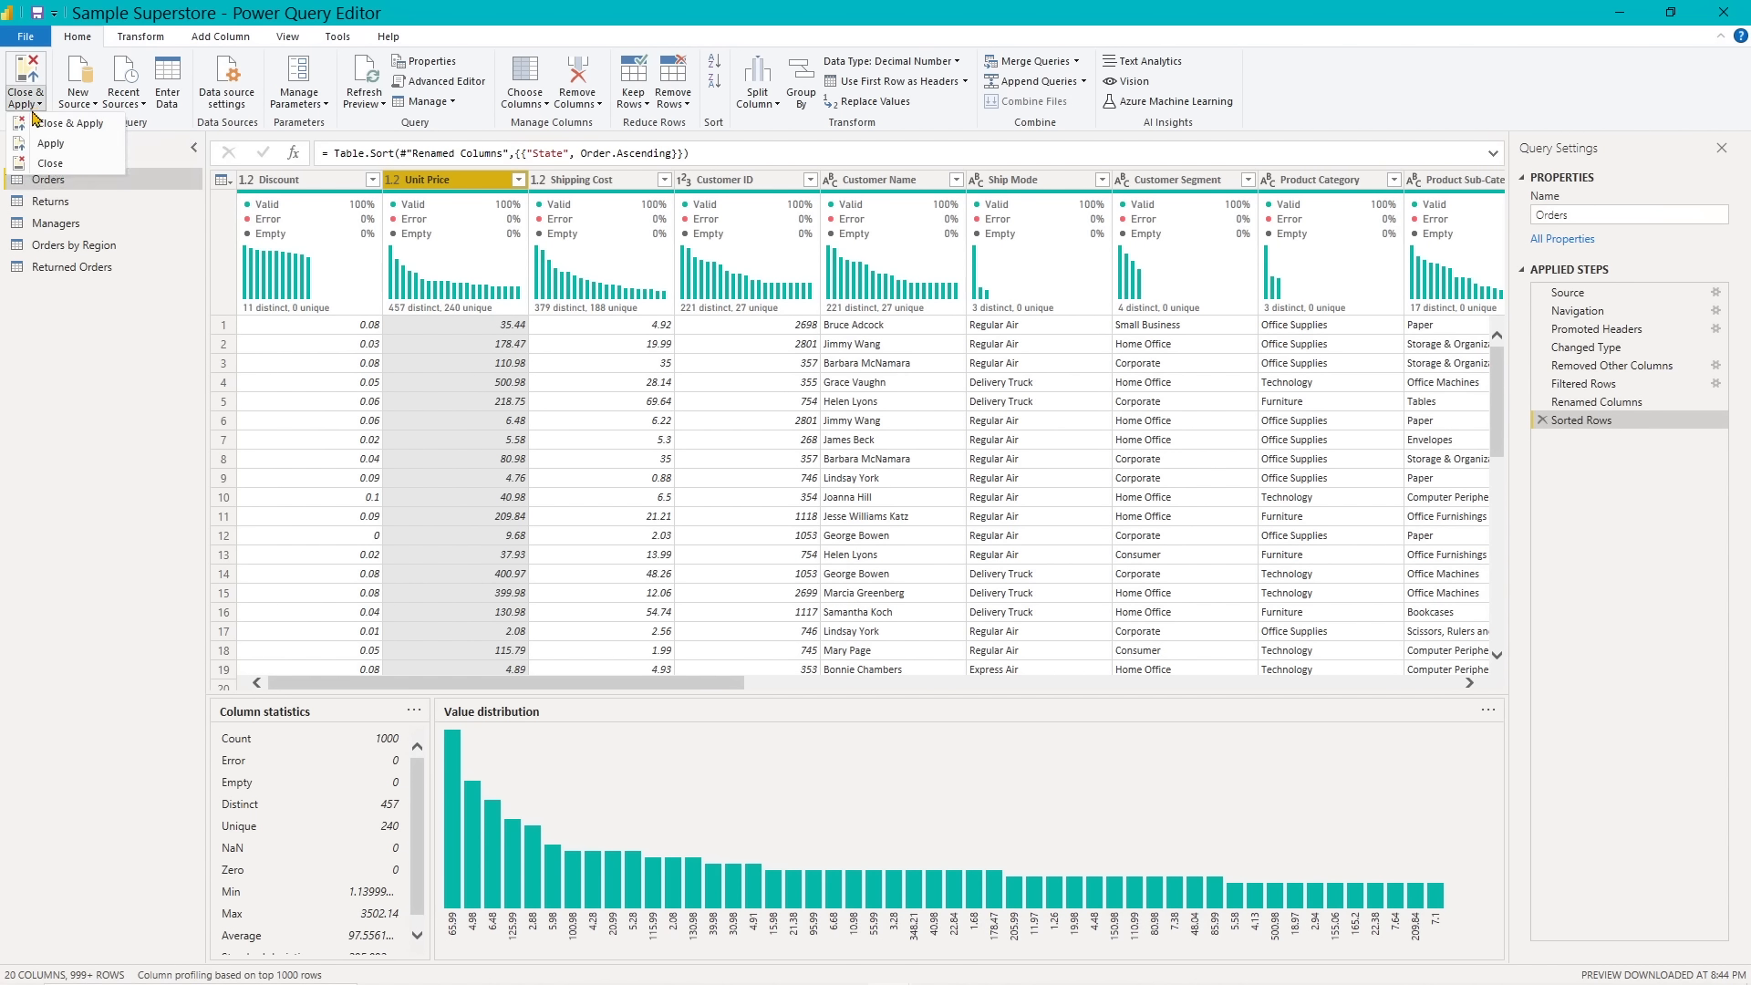
click(39, 166)
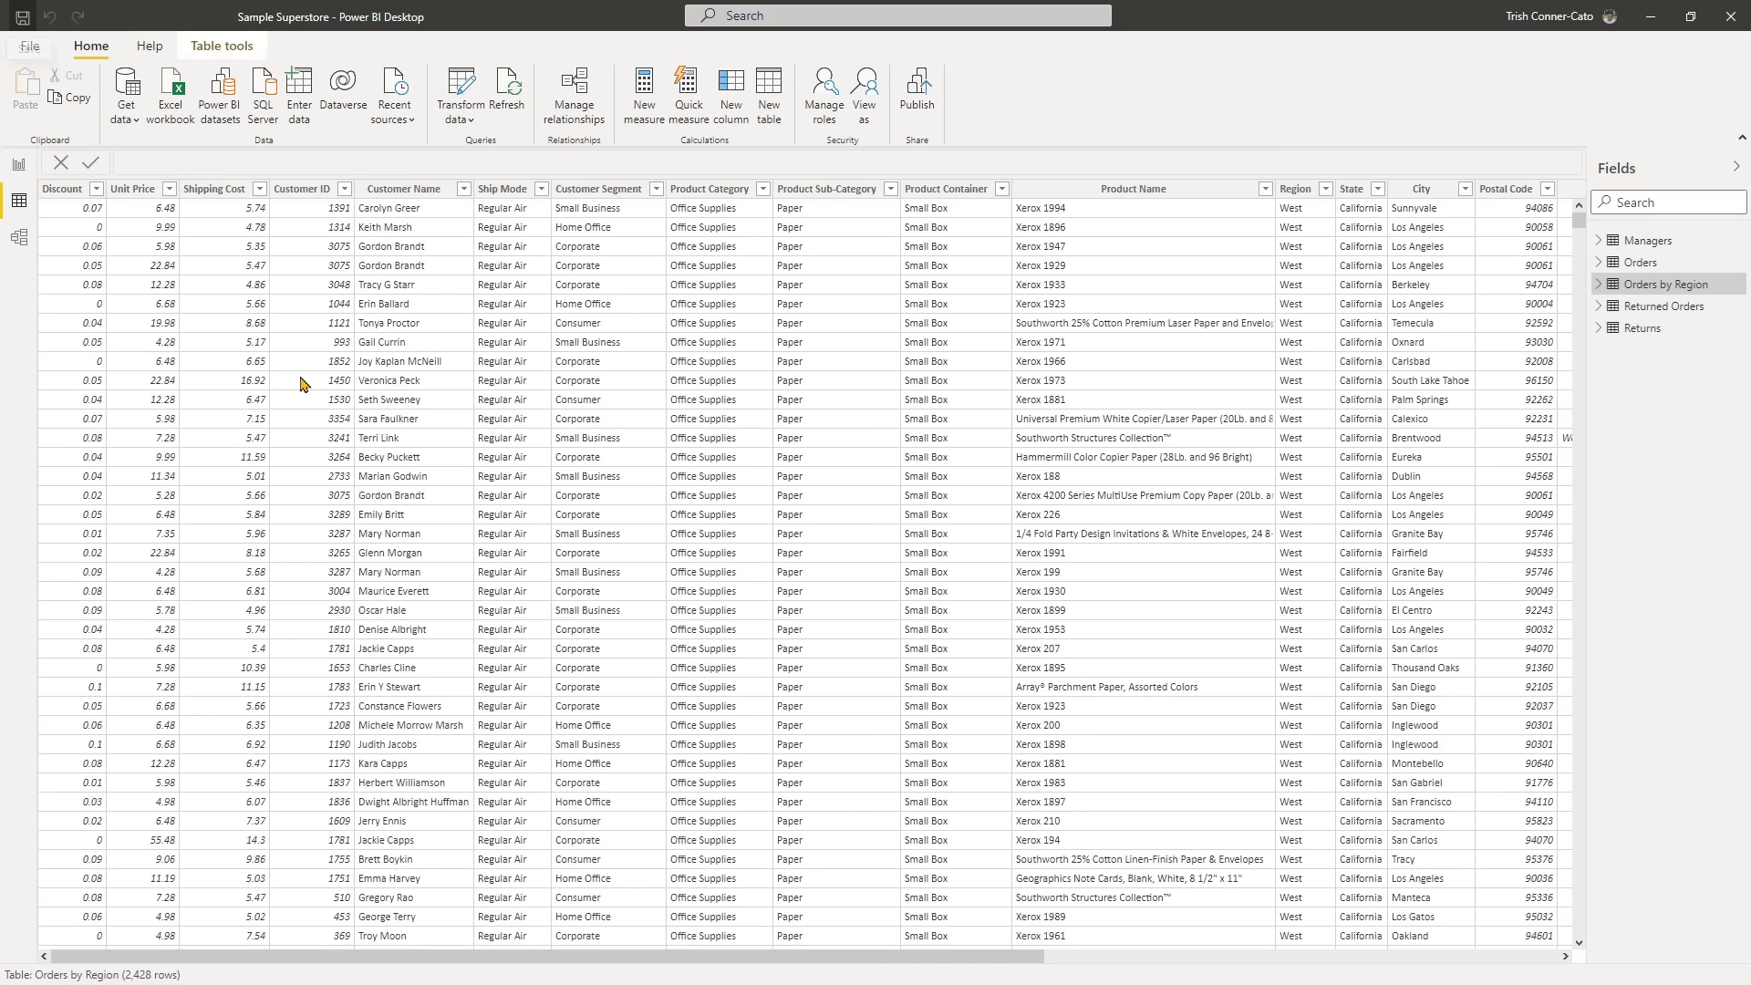
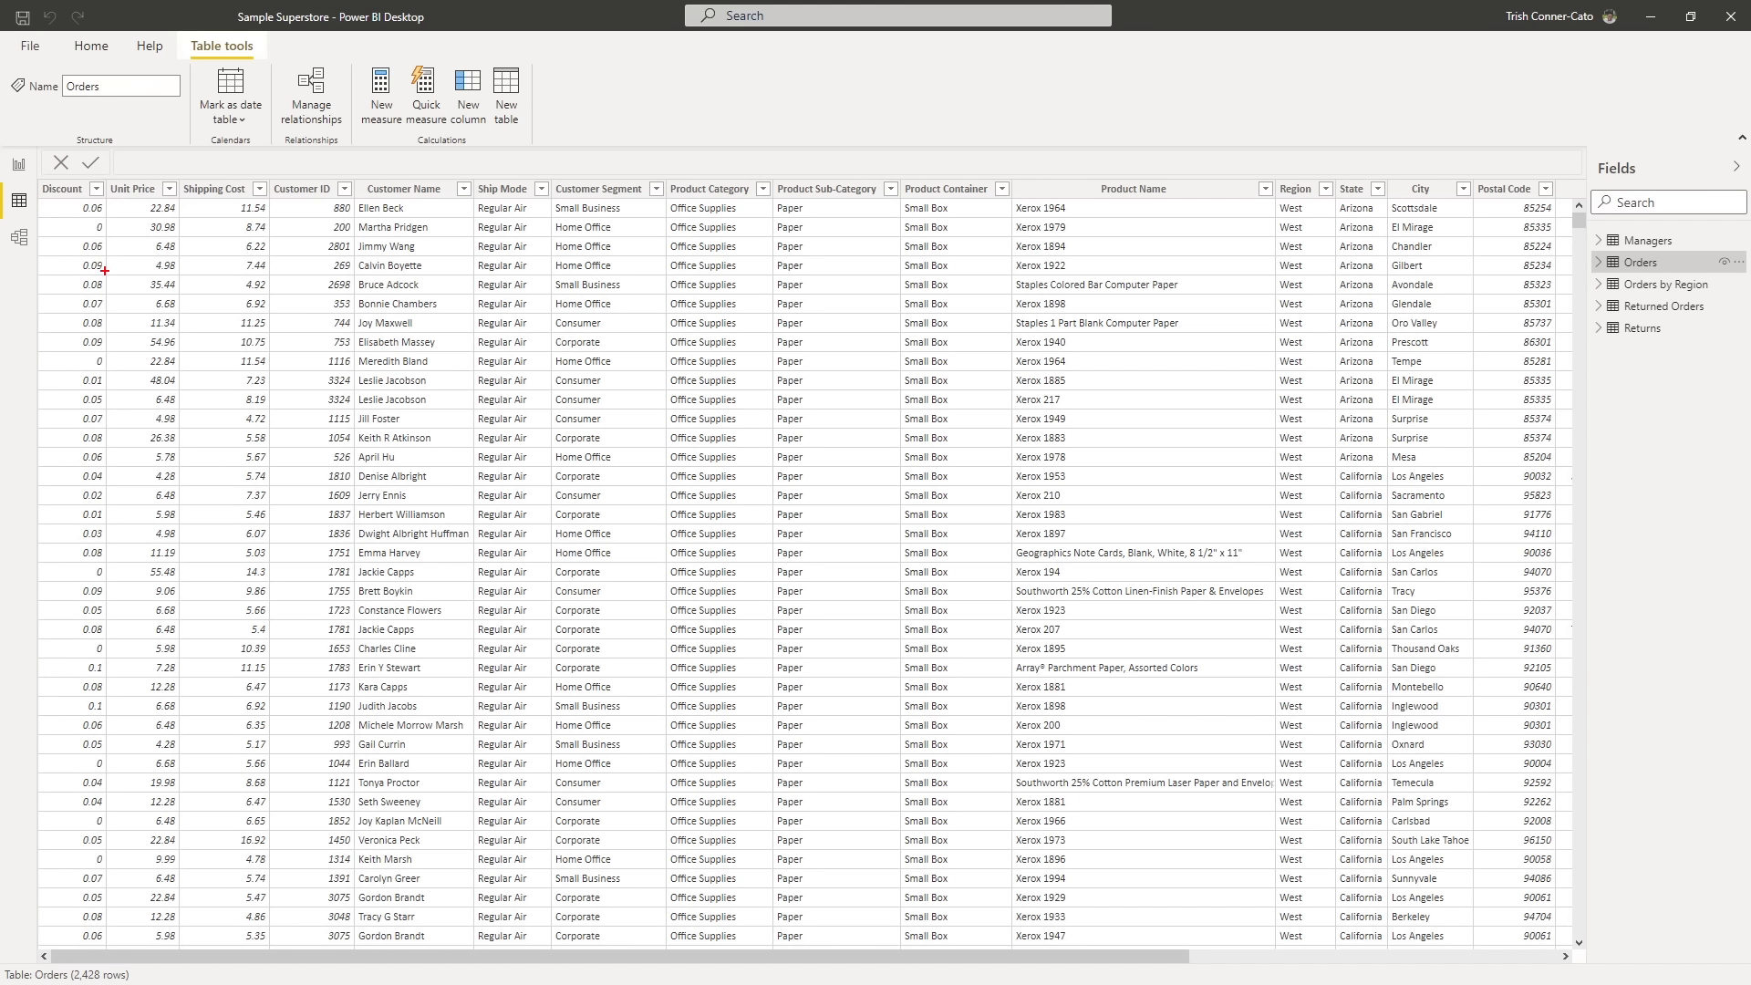
- Format the Discount column of the Orders table as a percentage with 0 decimal places
drag(105, 270, 276, 271)
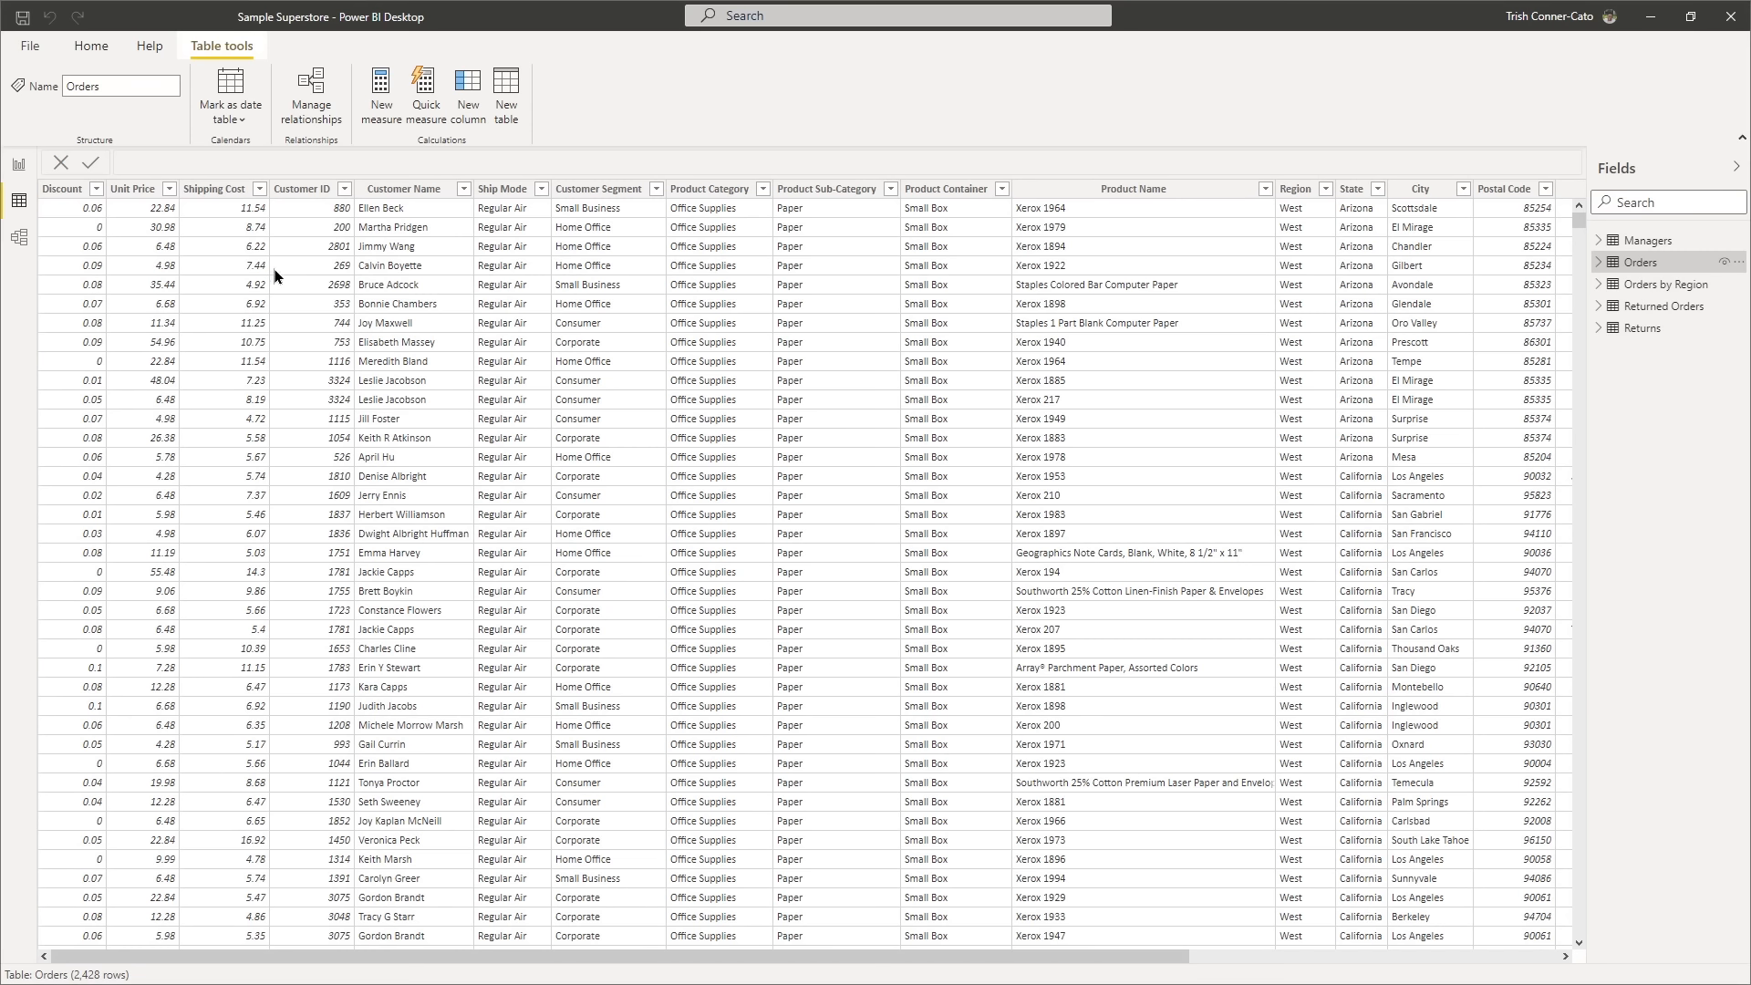
click(75, 221)
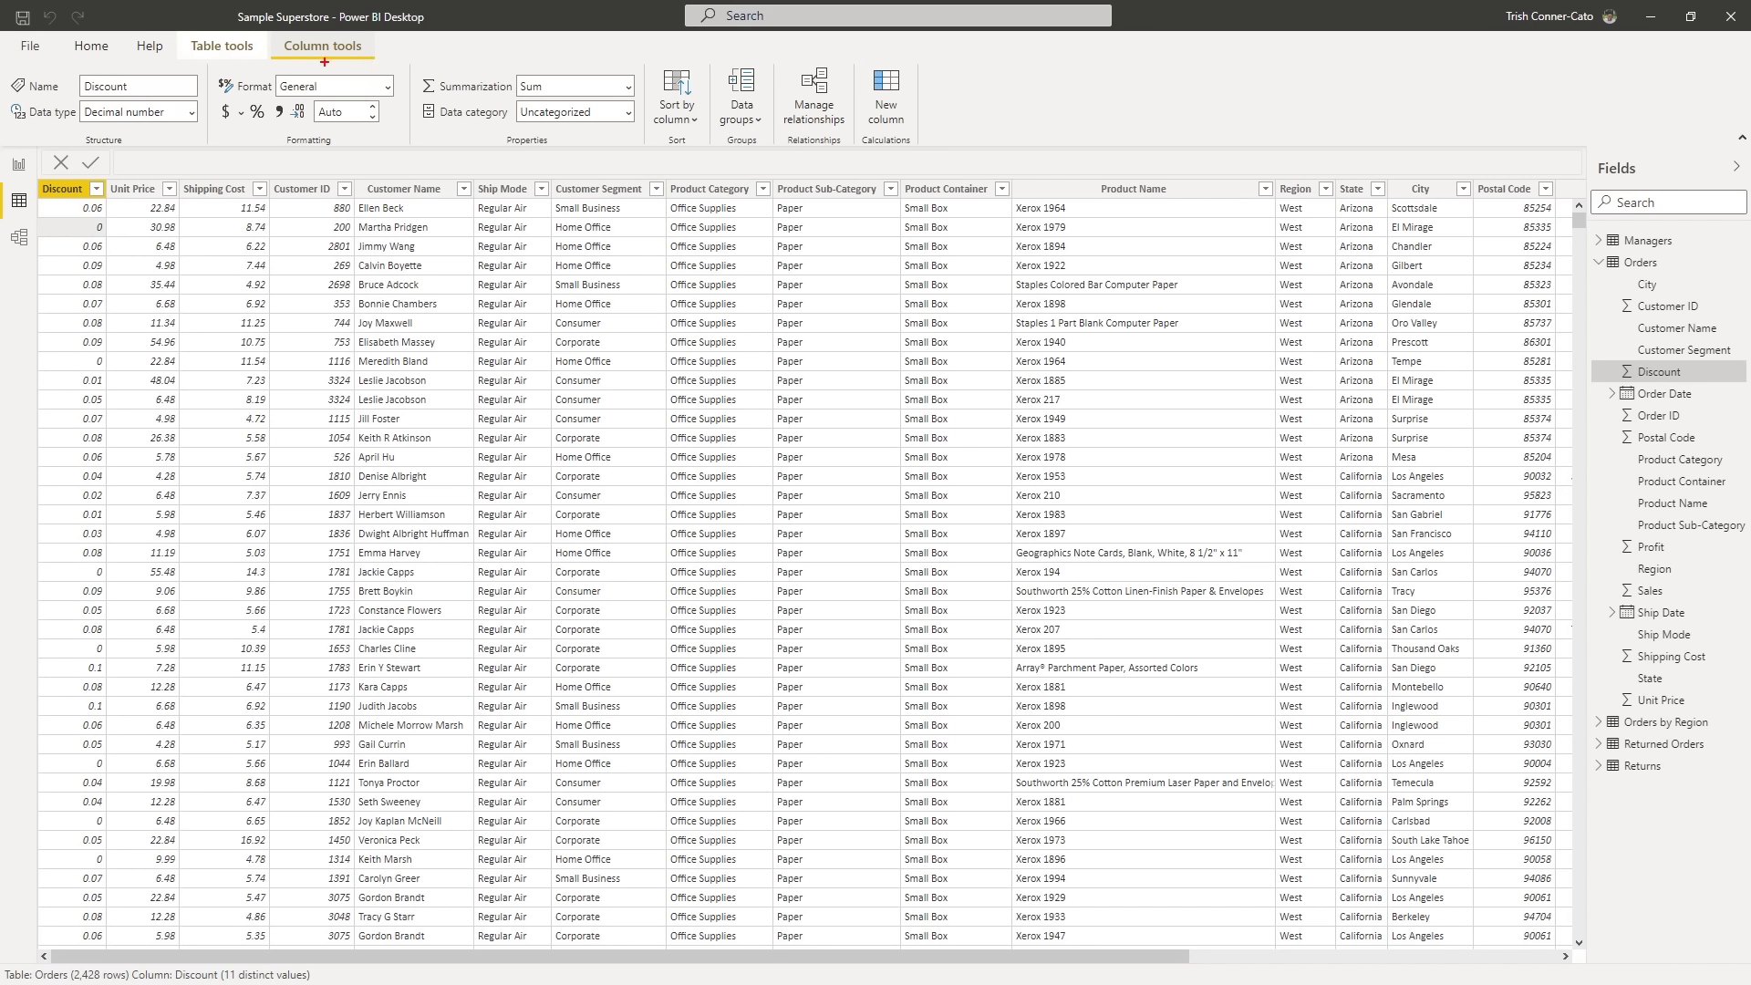
drag(324, 62, 326, 161)
key(Escape)
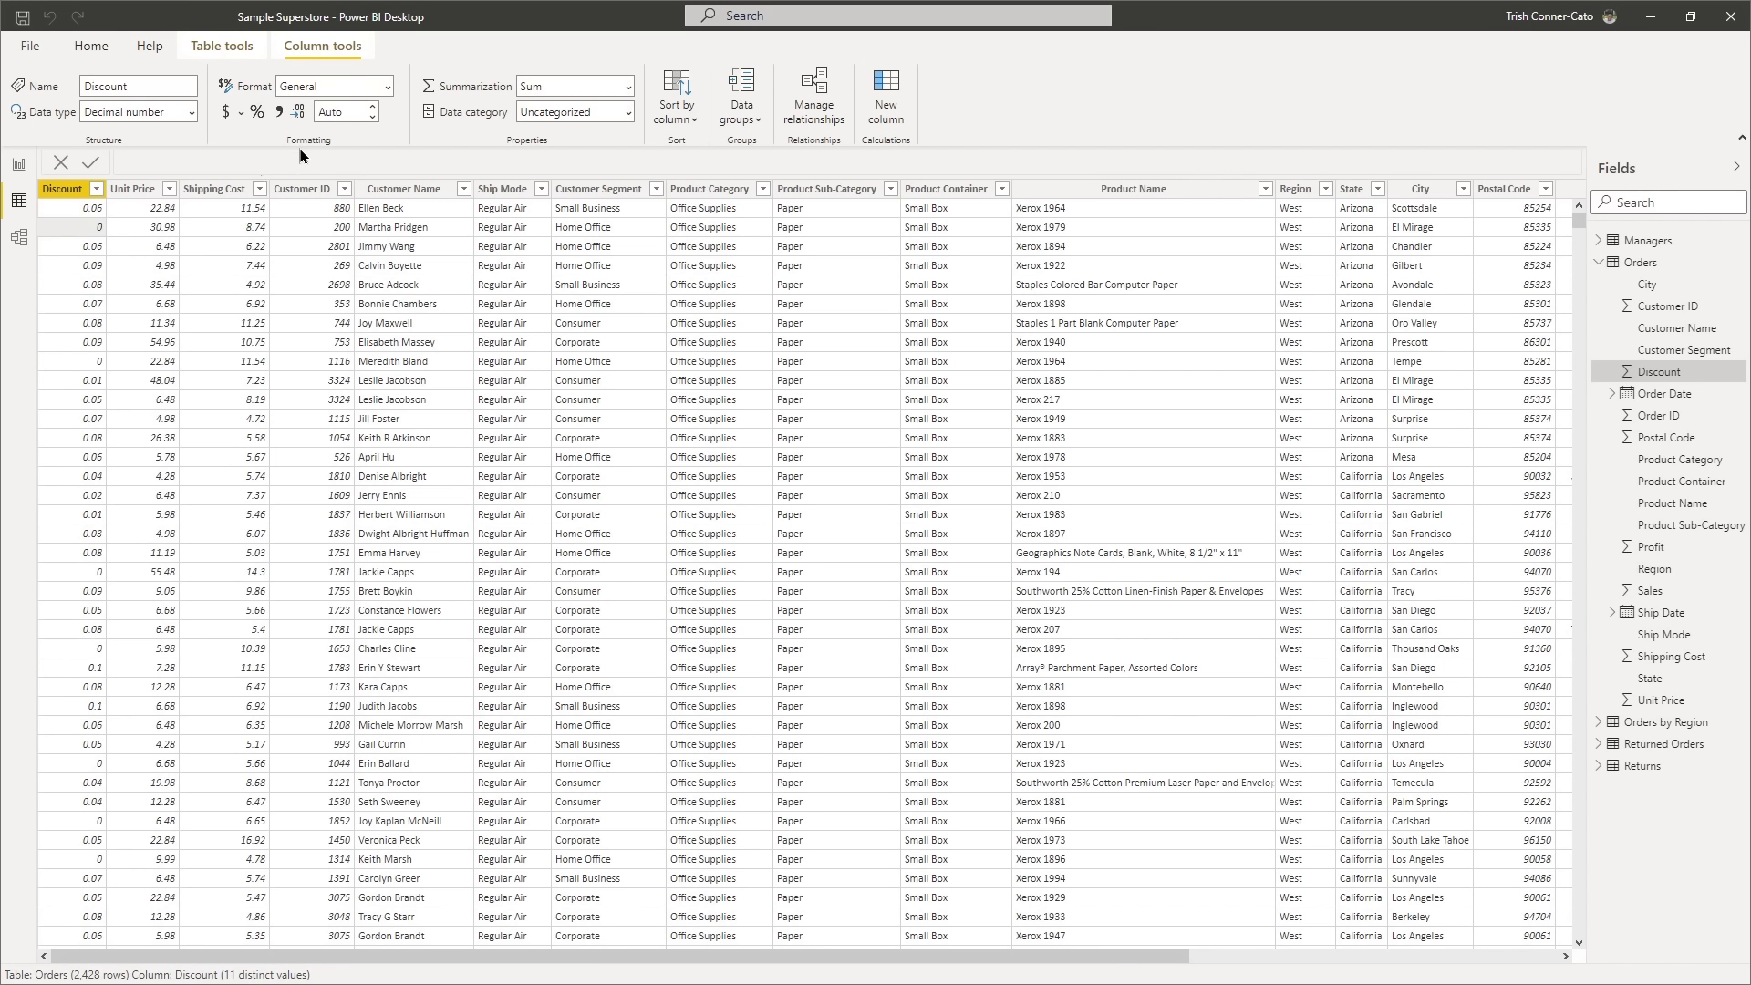
click(256, 114)
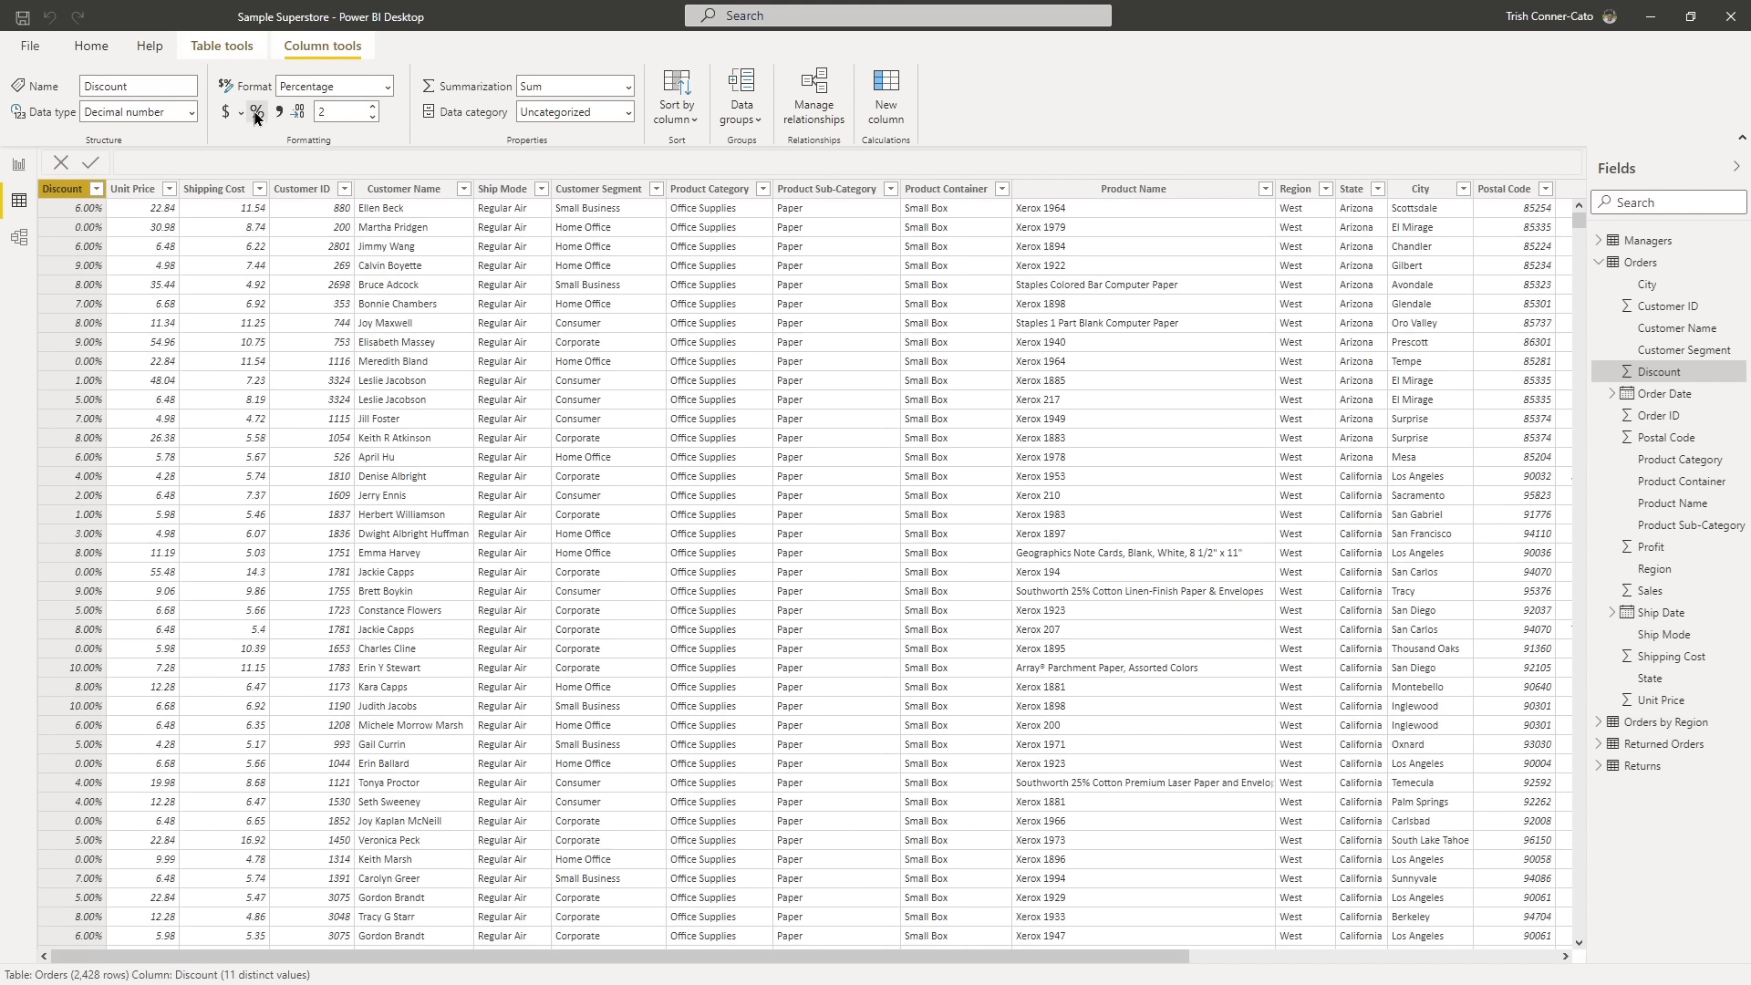
click(372, 117)
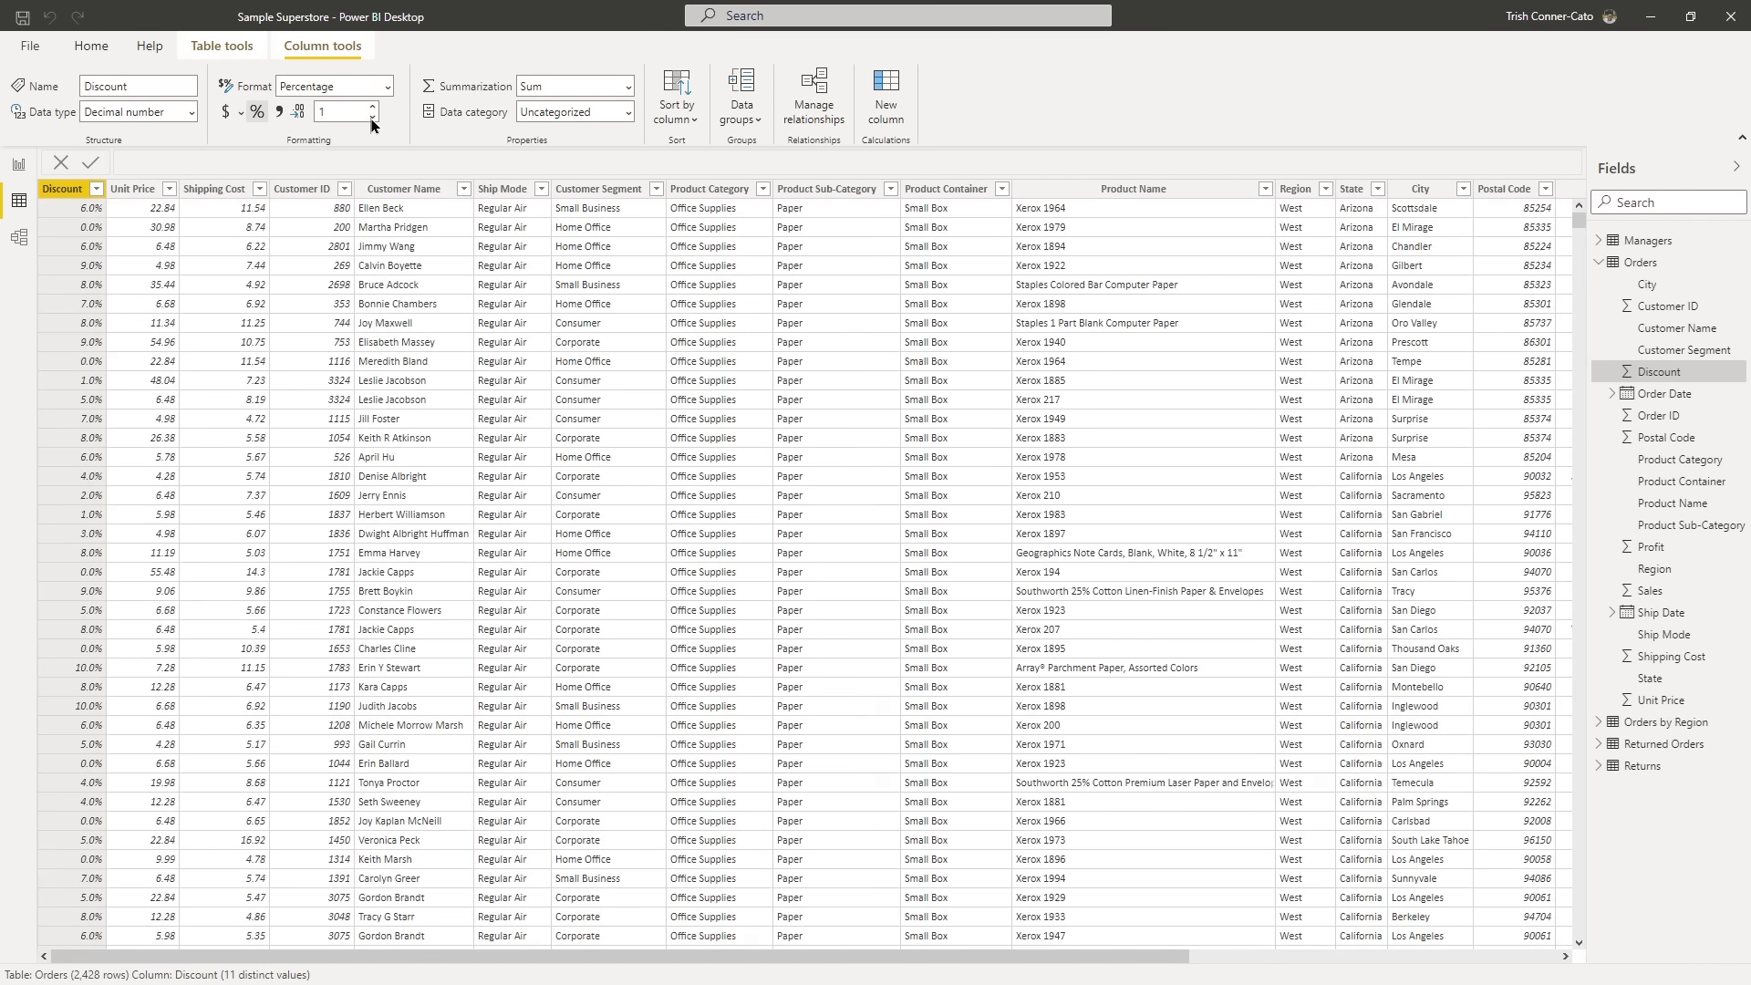
click(372, 118)
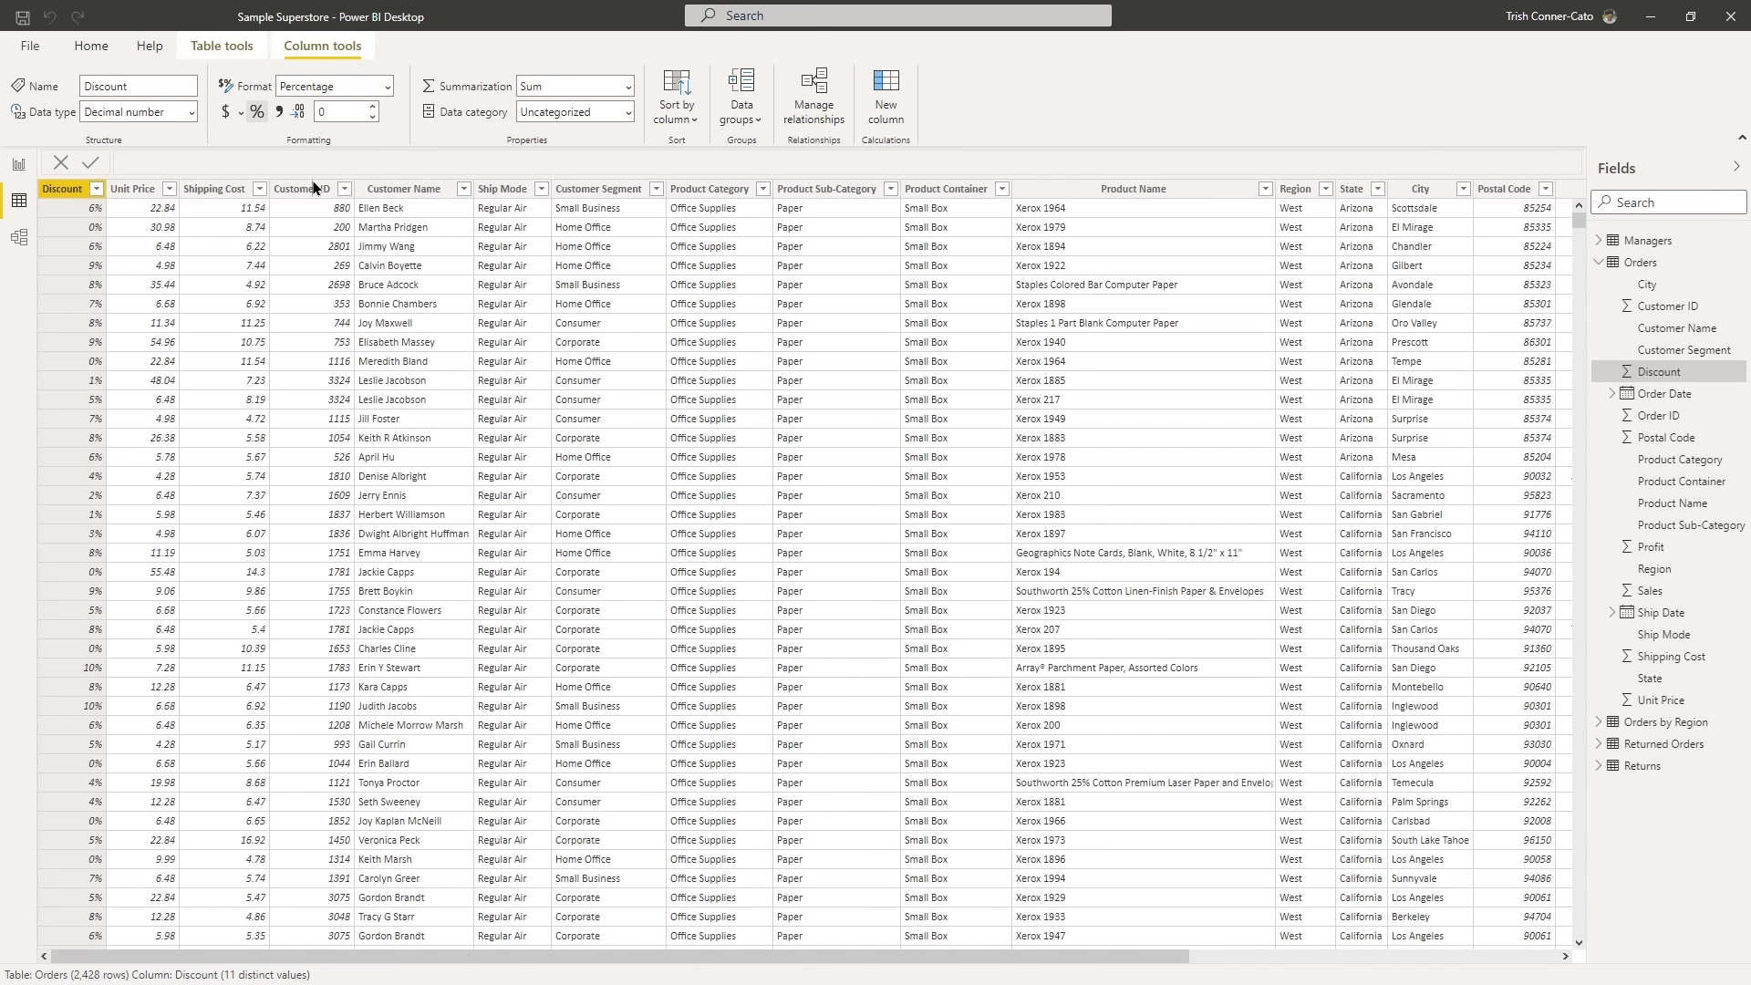
- Format the Unit Price and Shipping Cost columns of the Orders table as currency
click(142, 229)
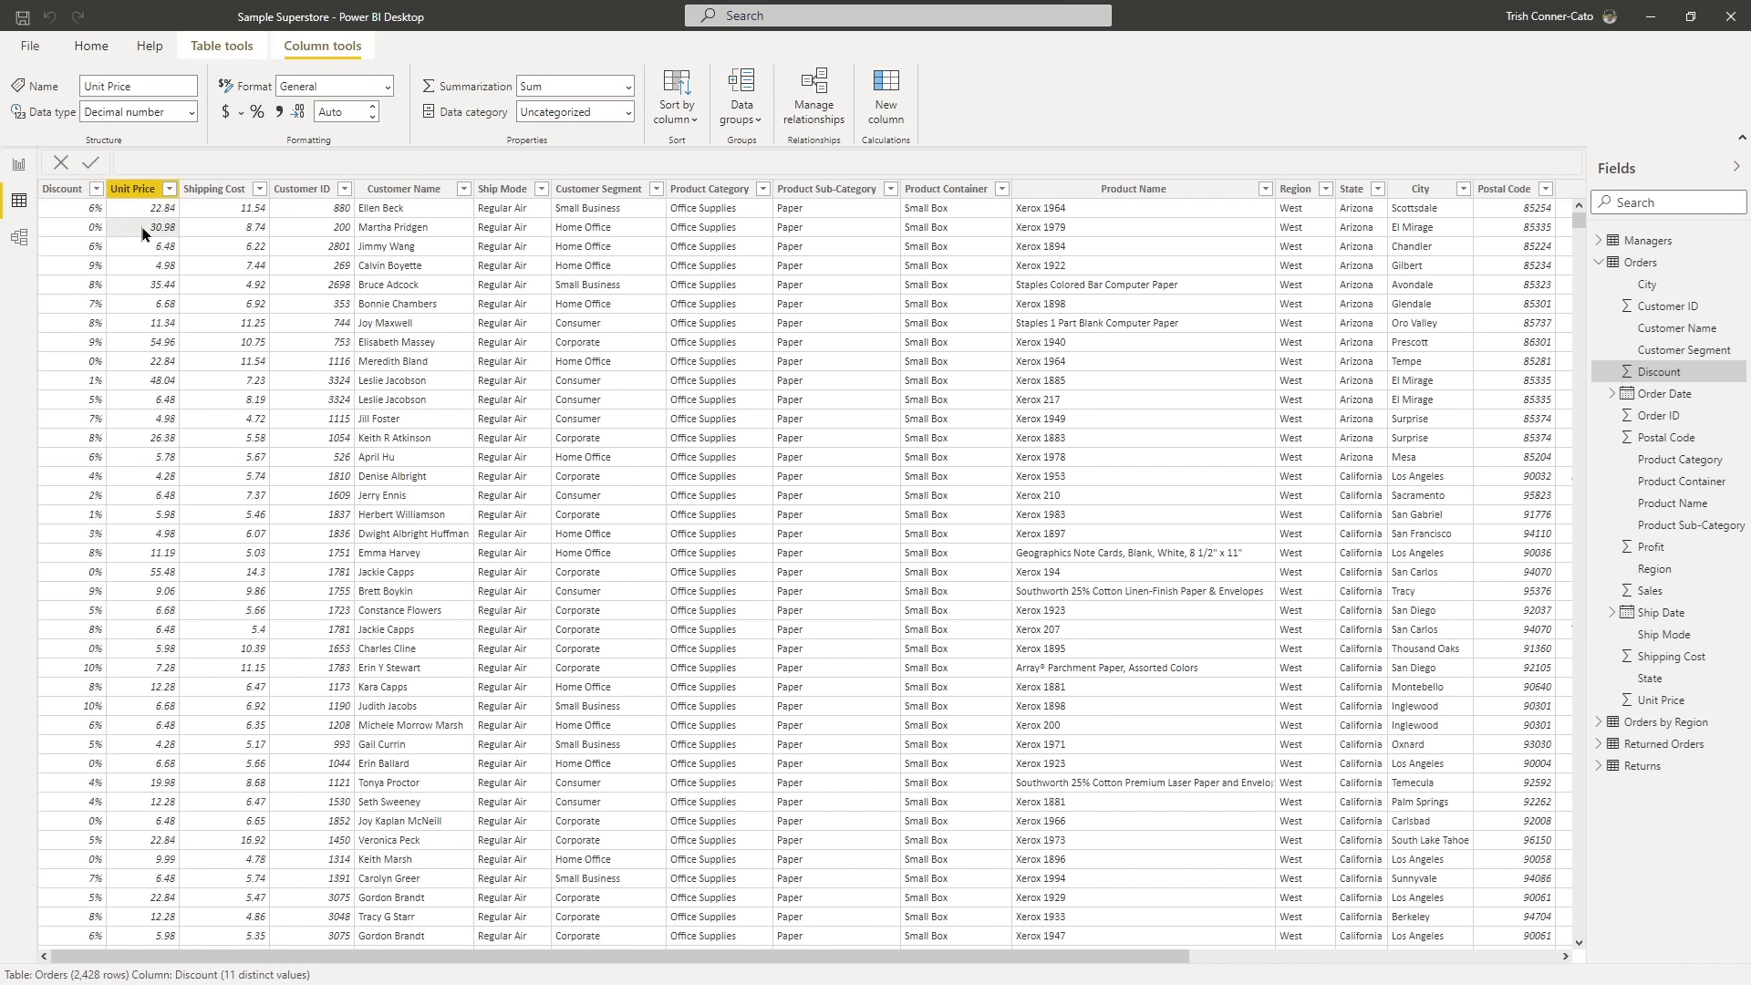
click(225, 117)
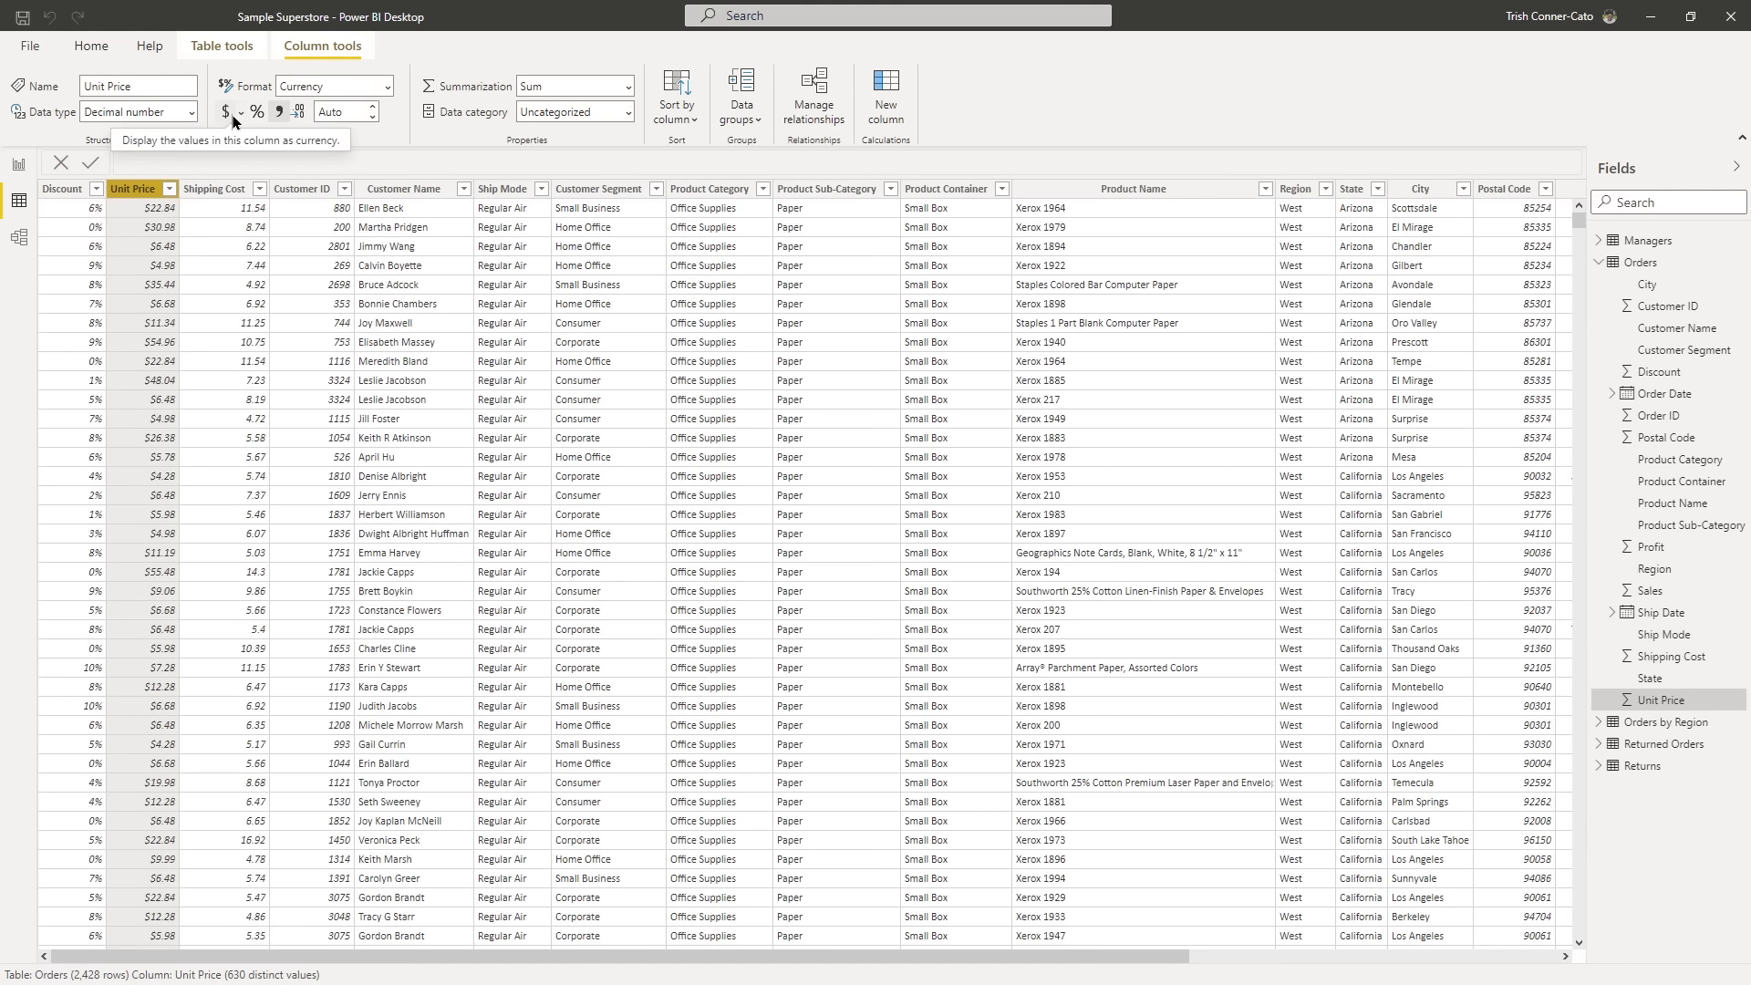
click(227, 113)
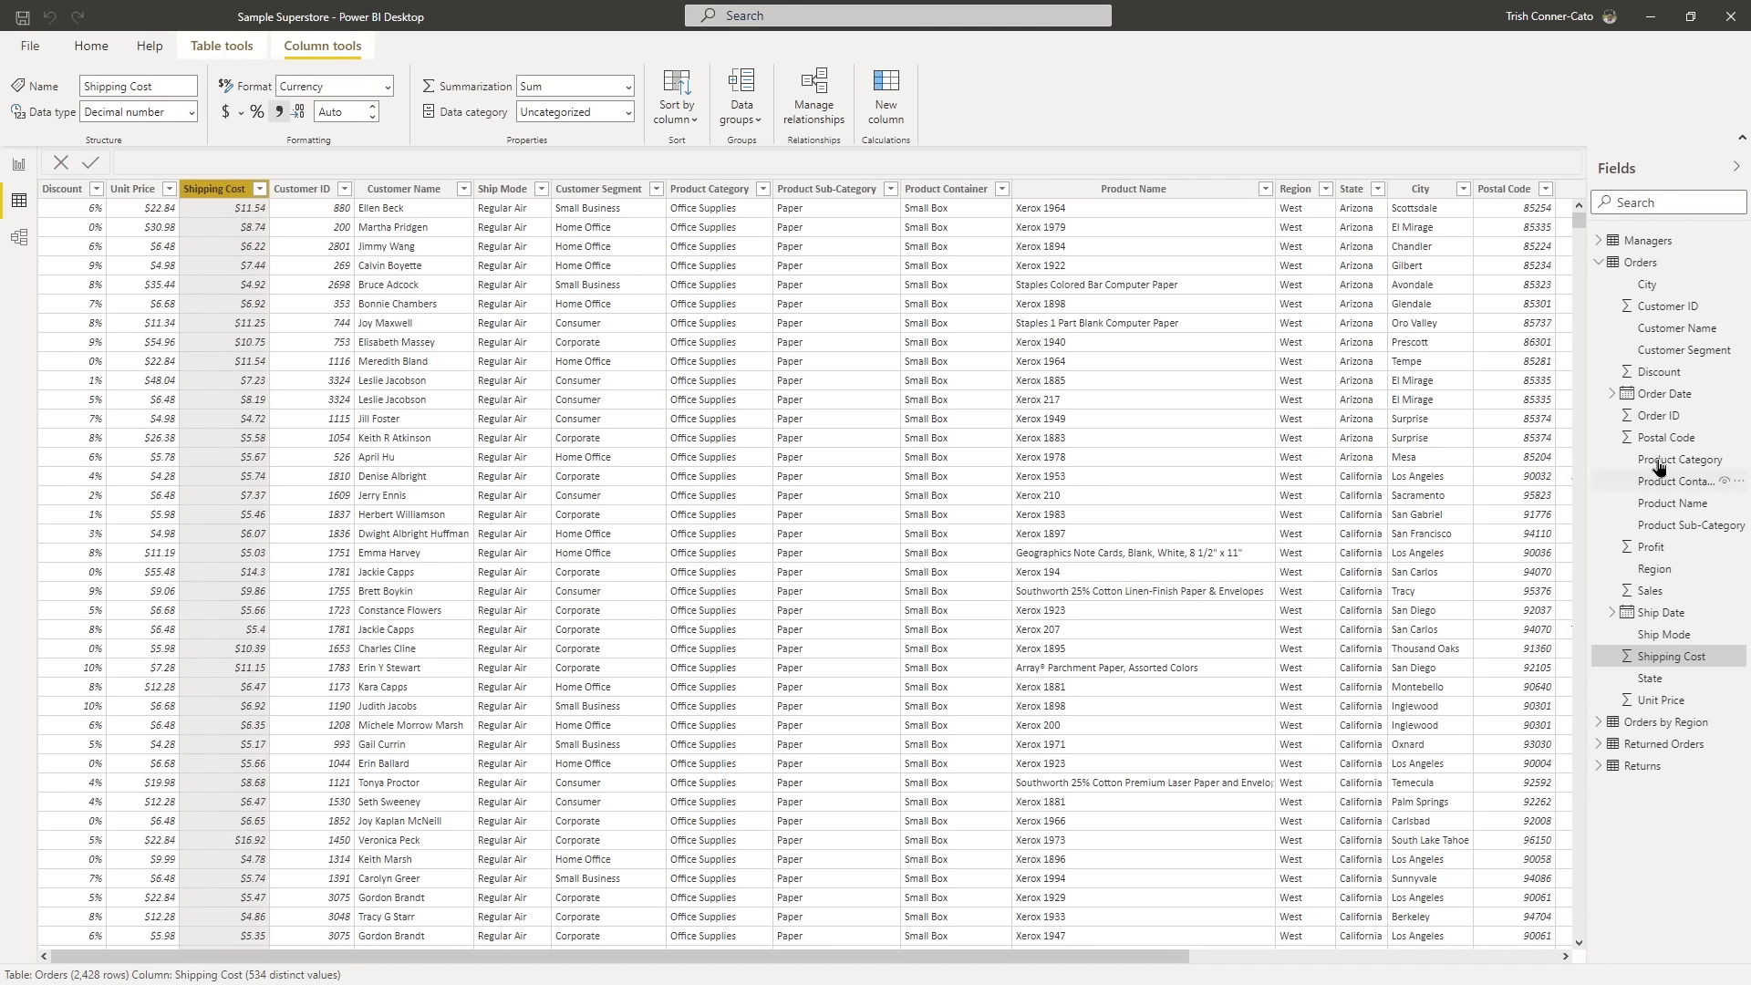
- Set the Order Date and Ship Date columns to the date format March 14, 2001 (mmmm d, yyyy)
click(1646, 395)
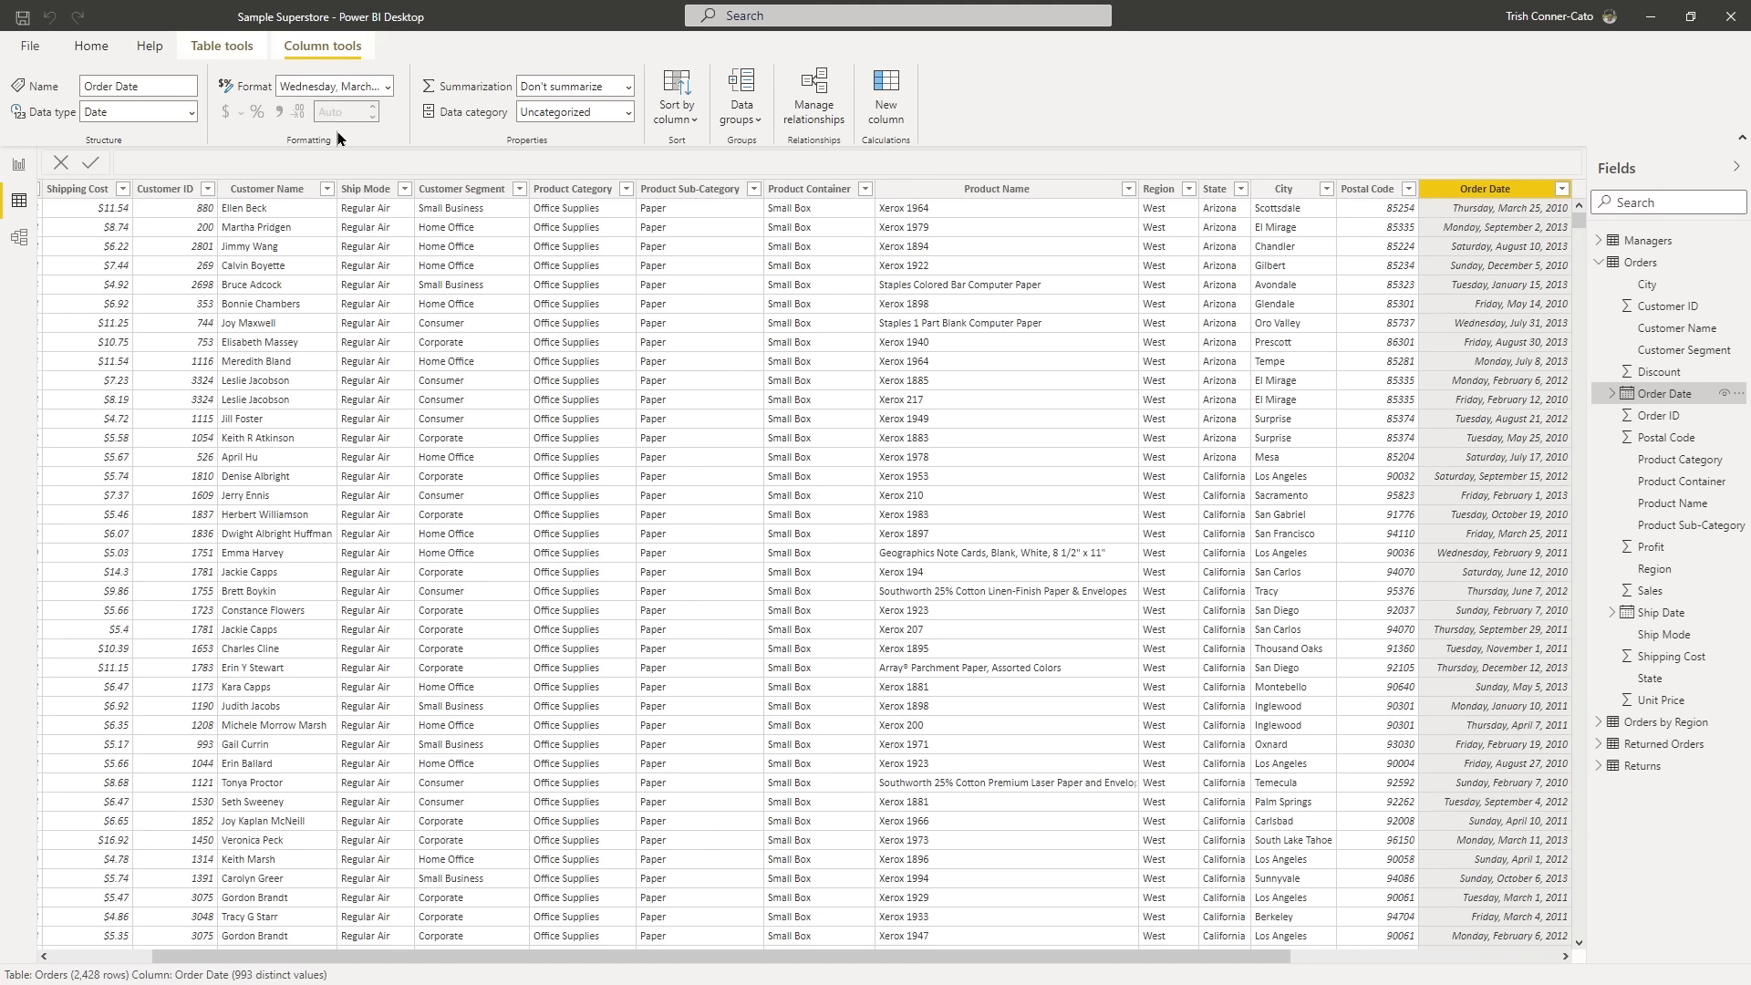
click(388, 87)
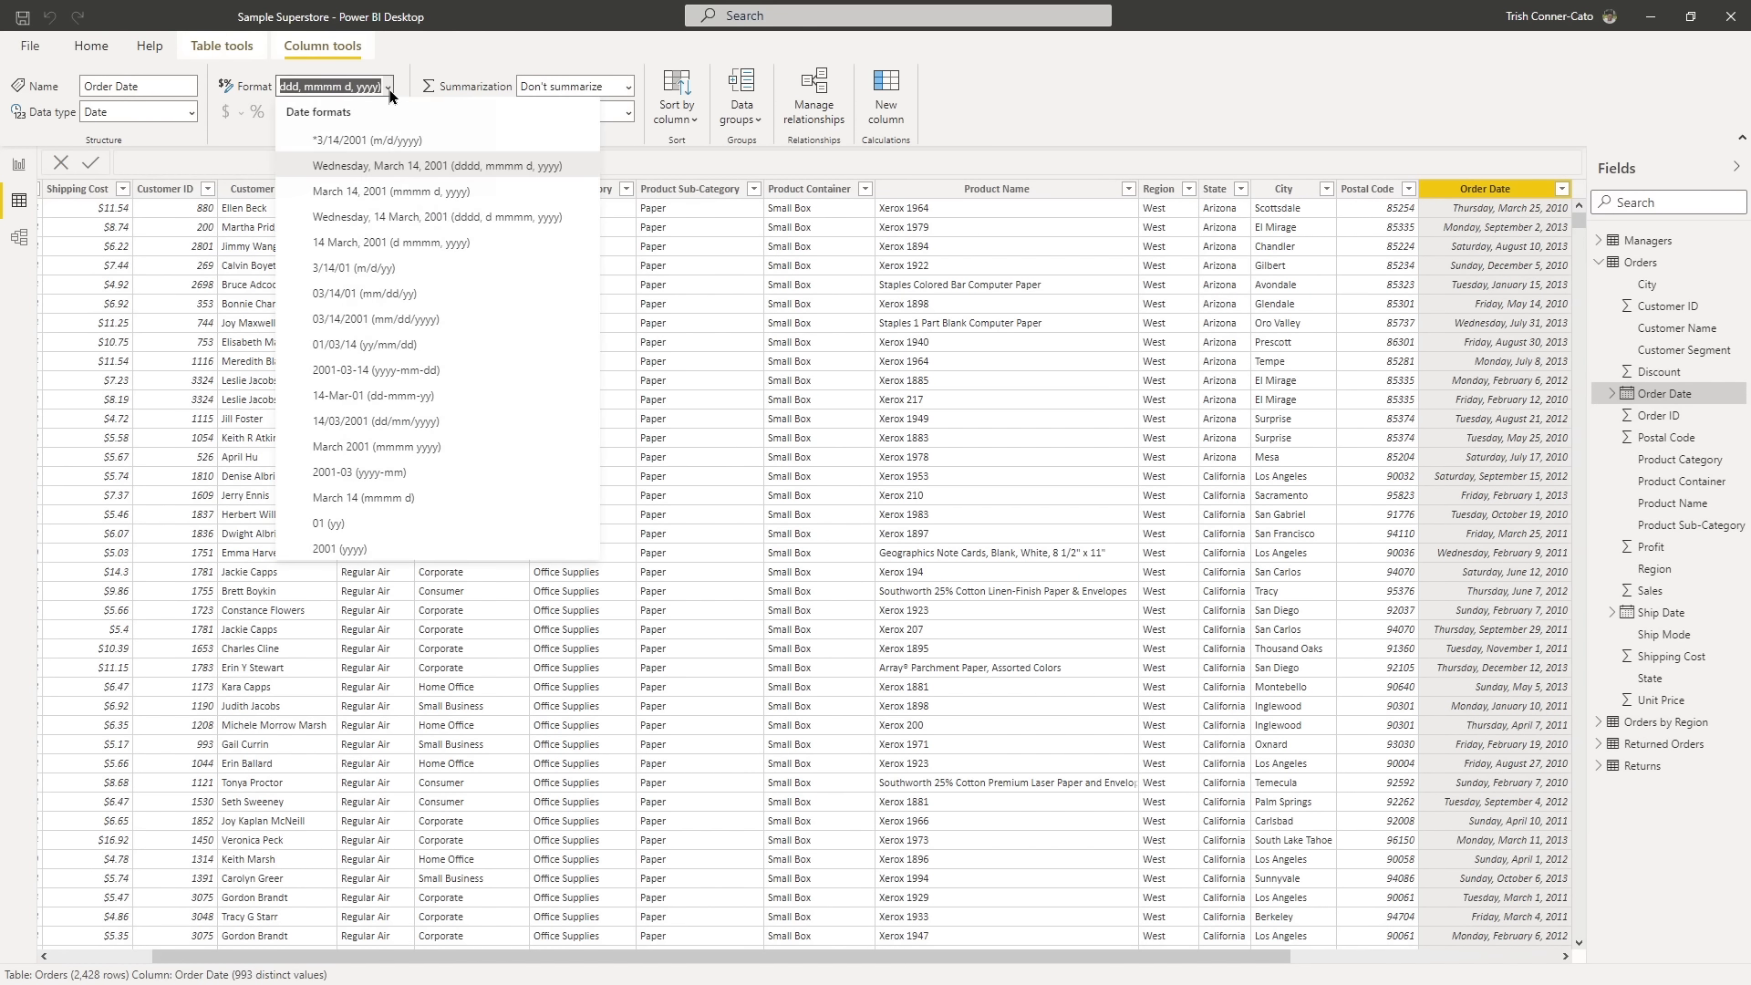
click(358, 193)
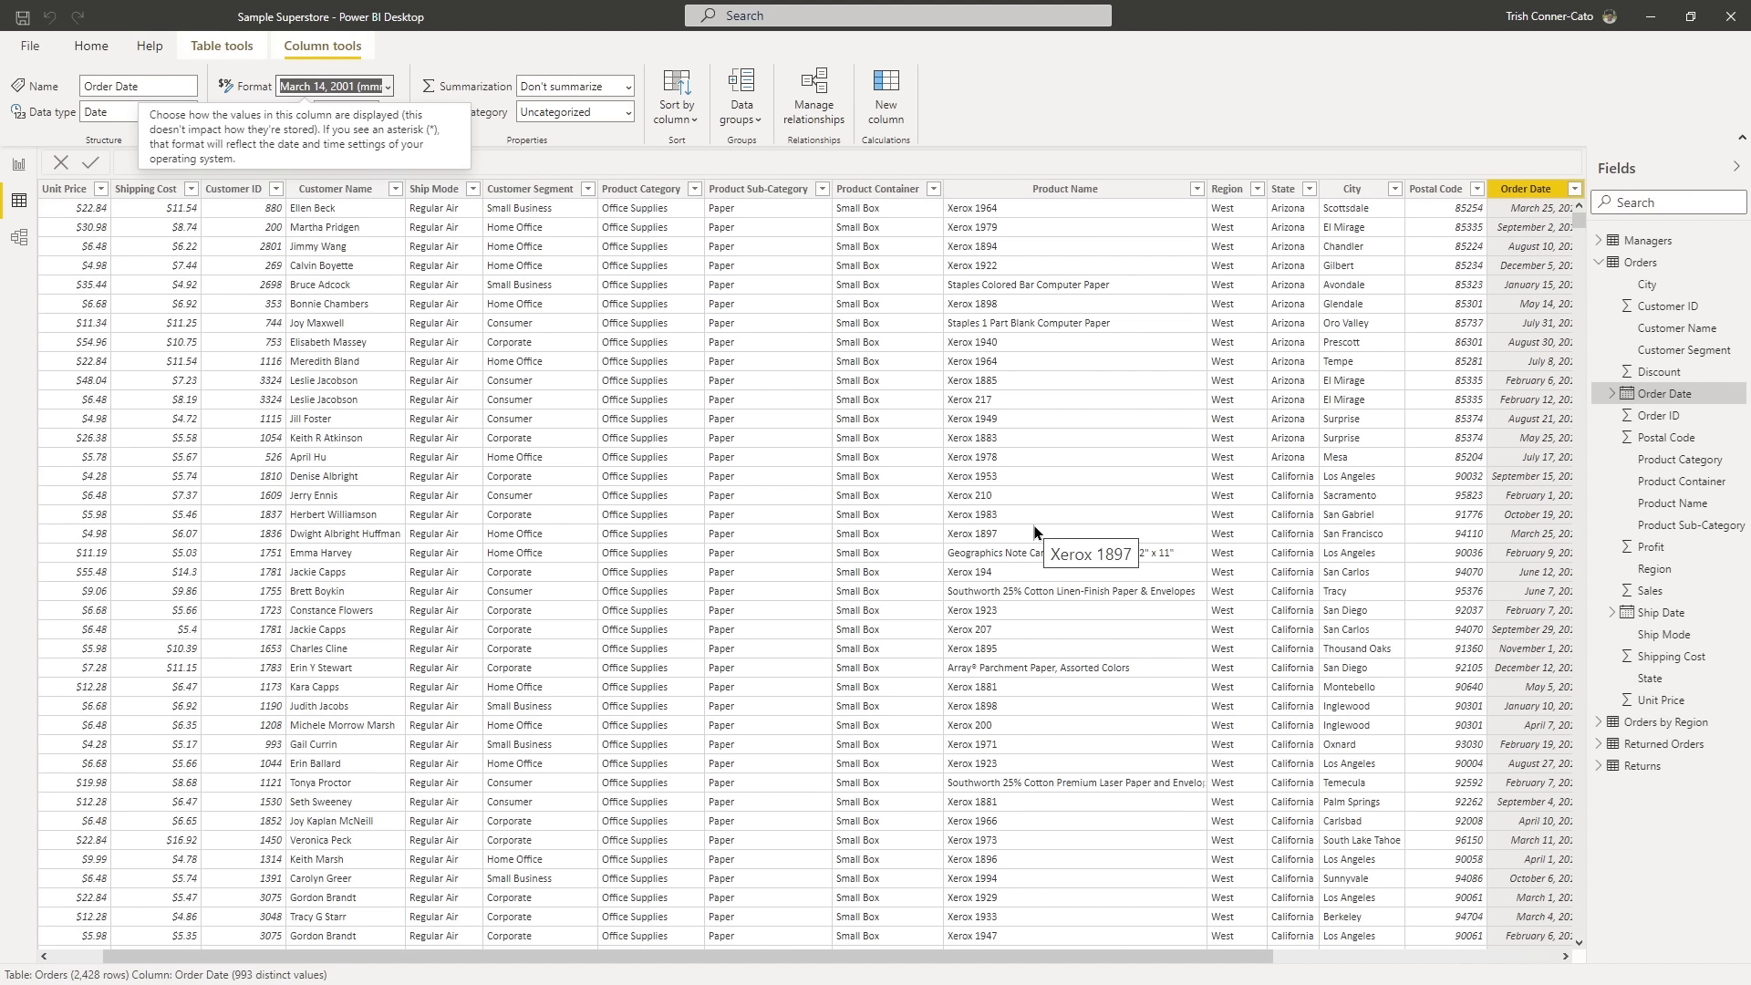
key(Right)
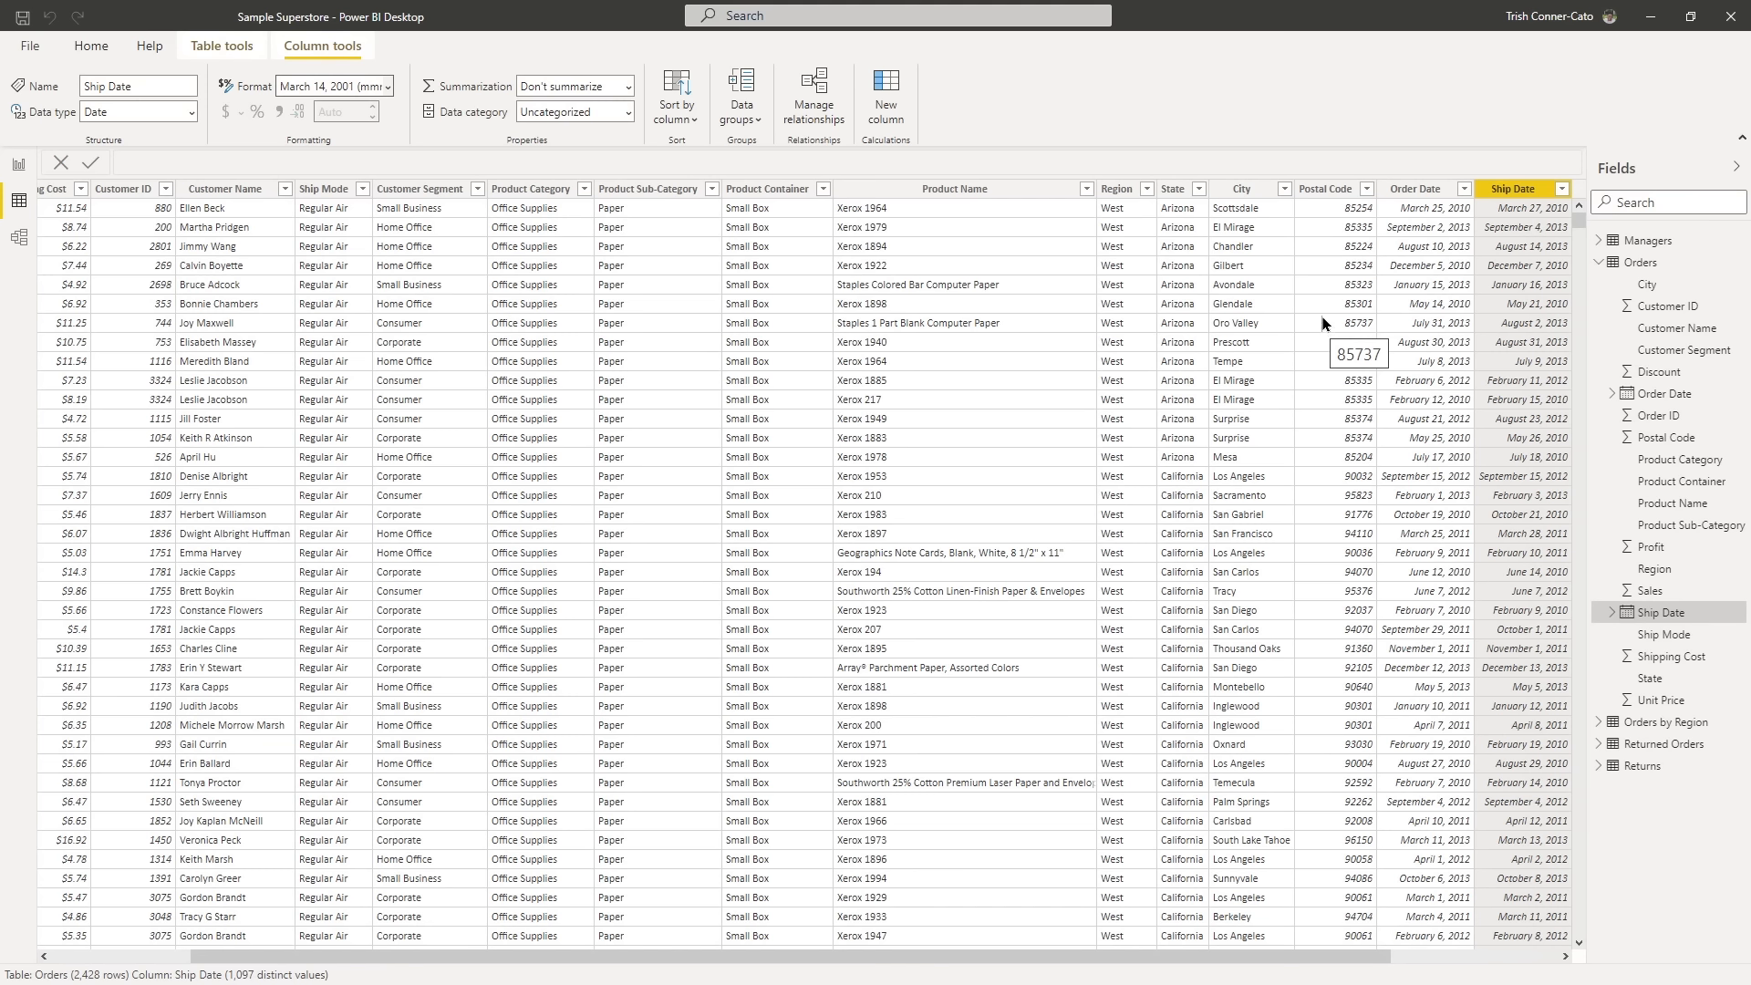
- Look through the data categories available for the Region column and set the State column's data category to State or Province
click(1122, 250)
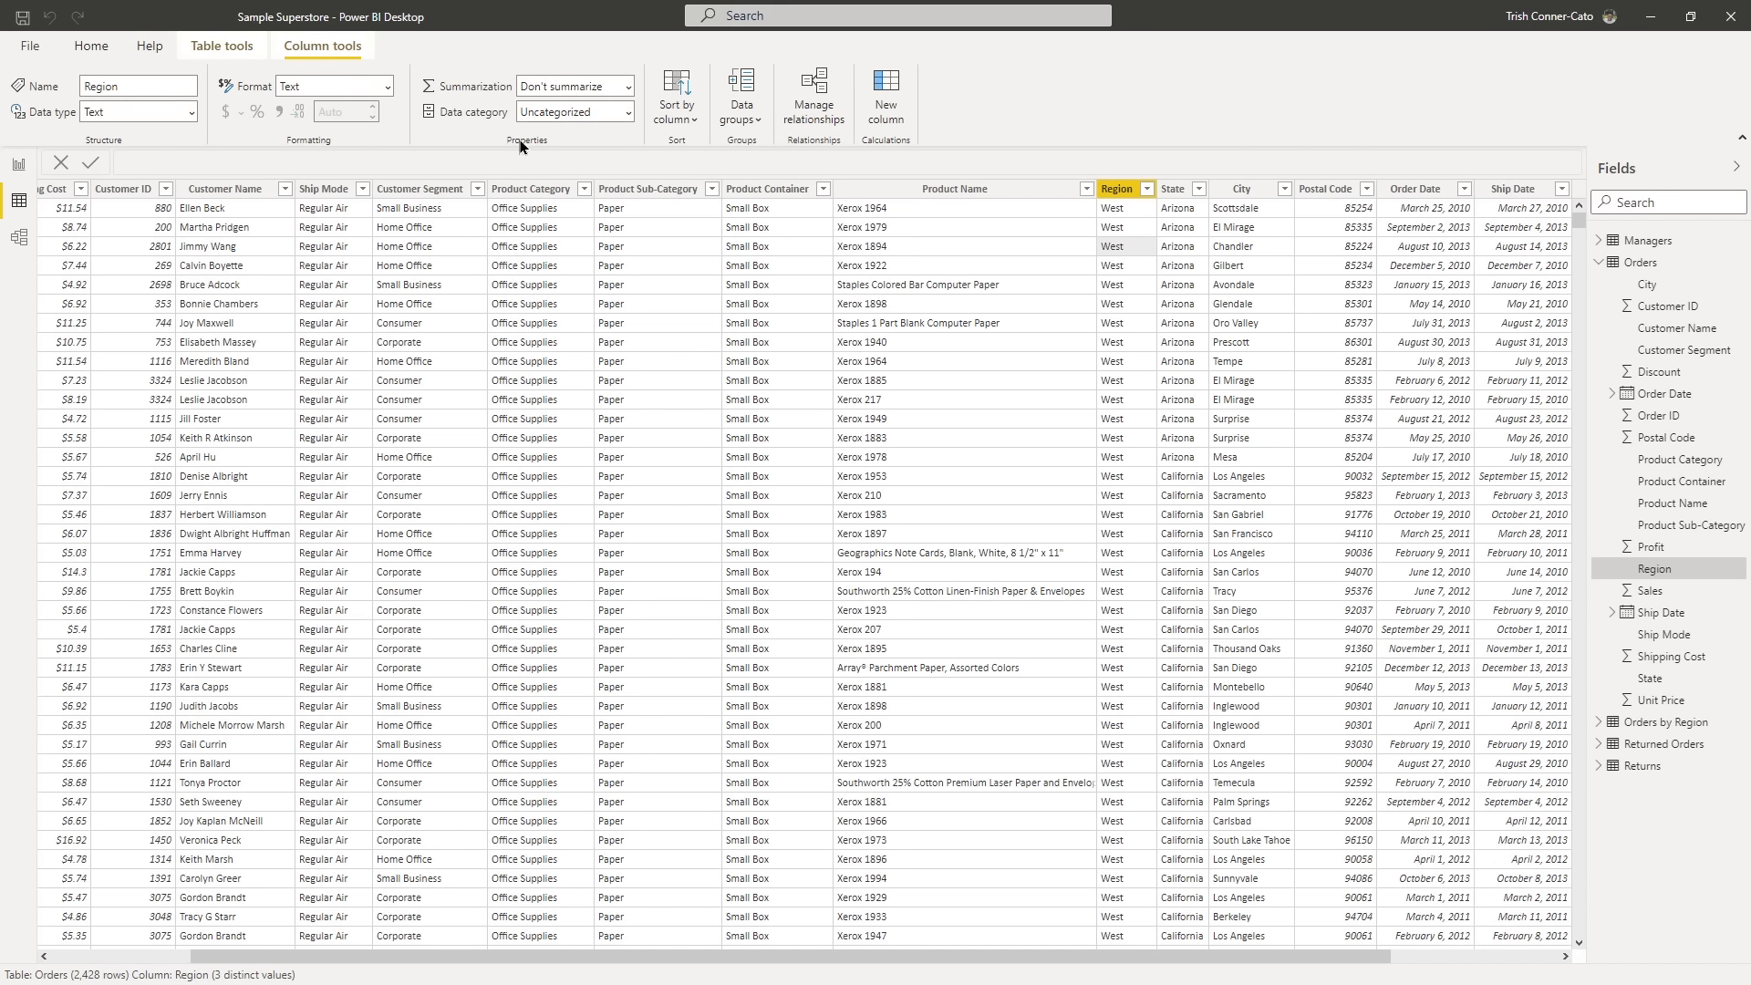
click(628, 112)
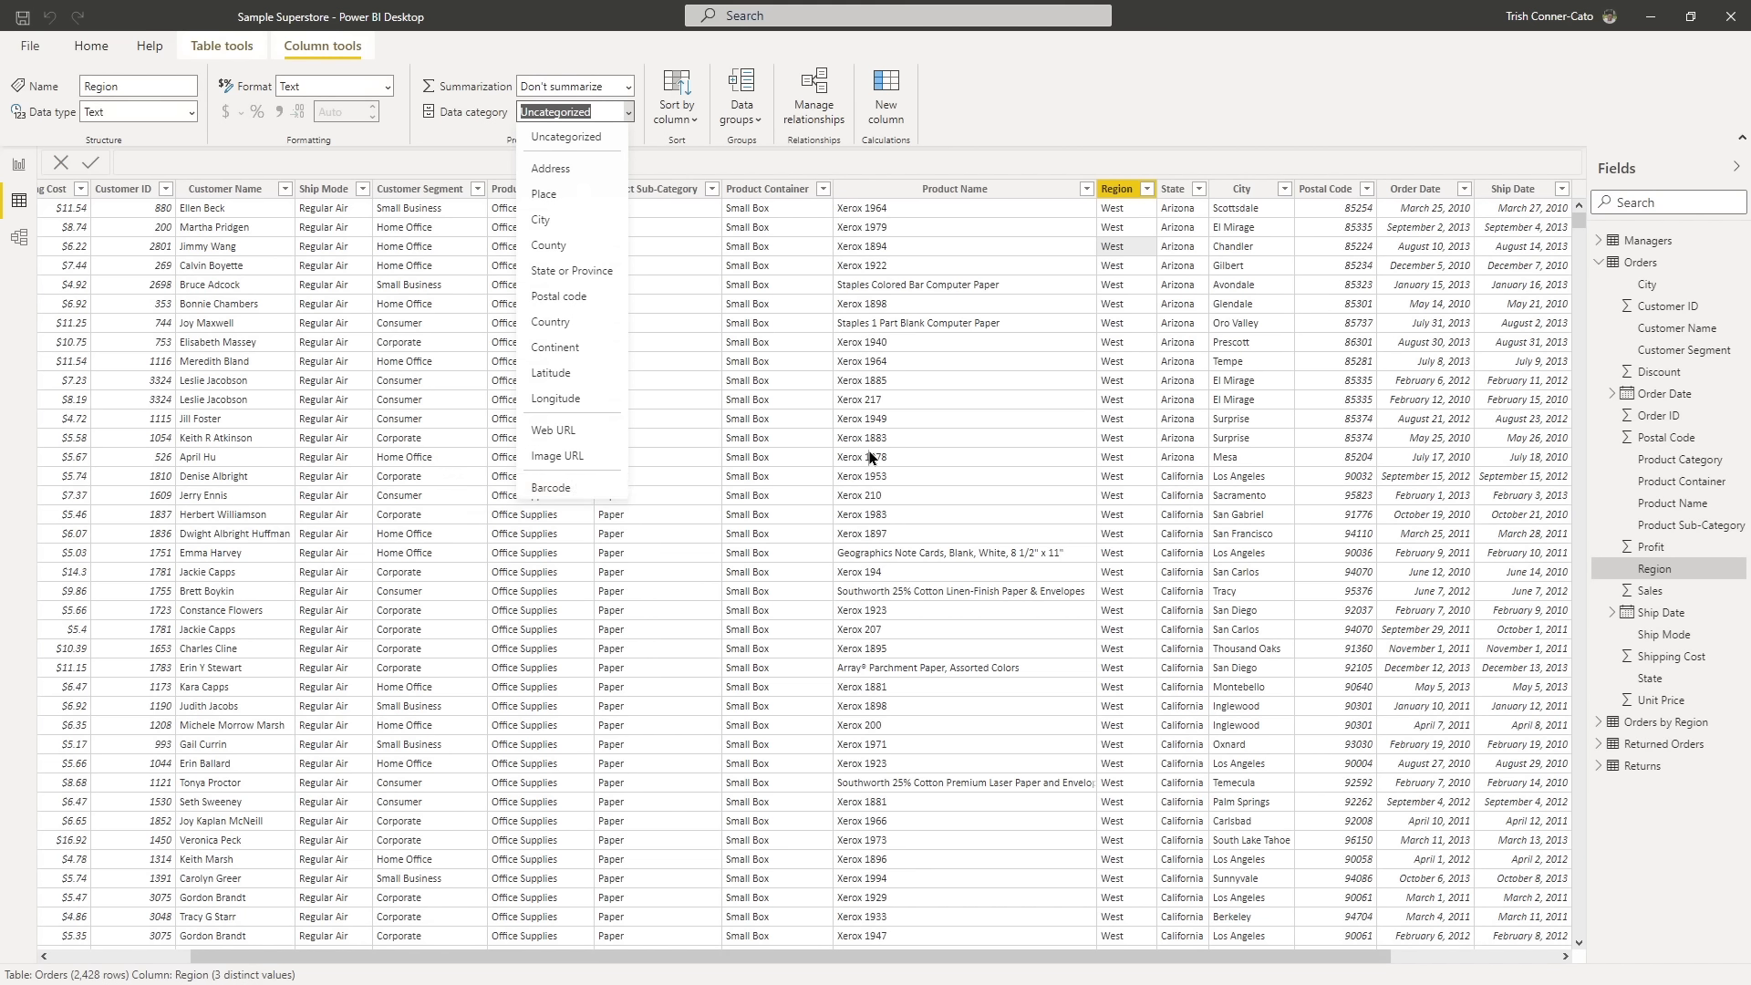
click(1177, 219)
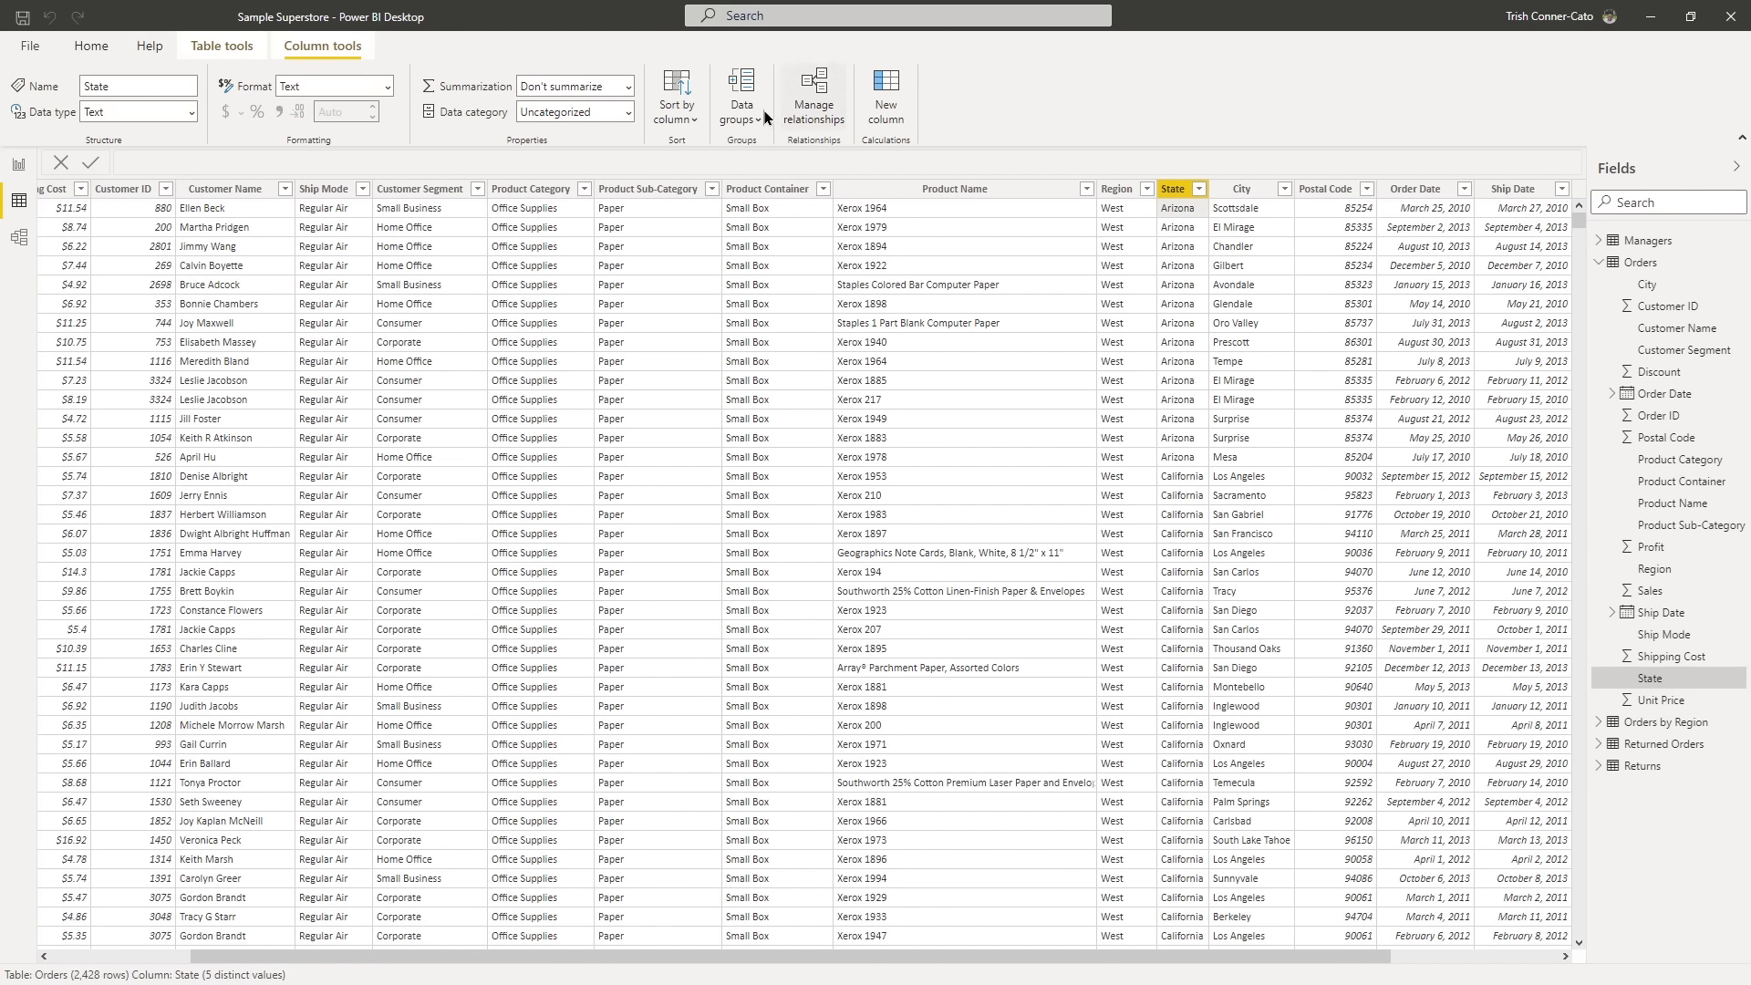
click(628, 113)
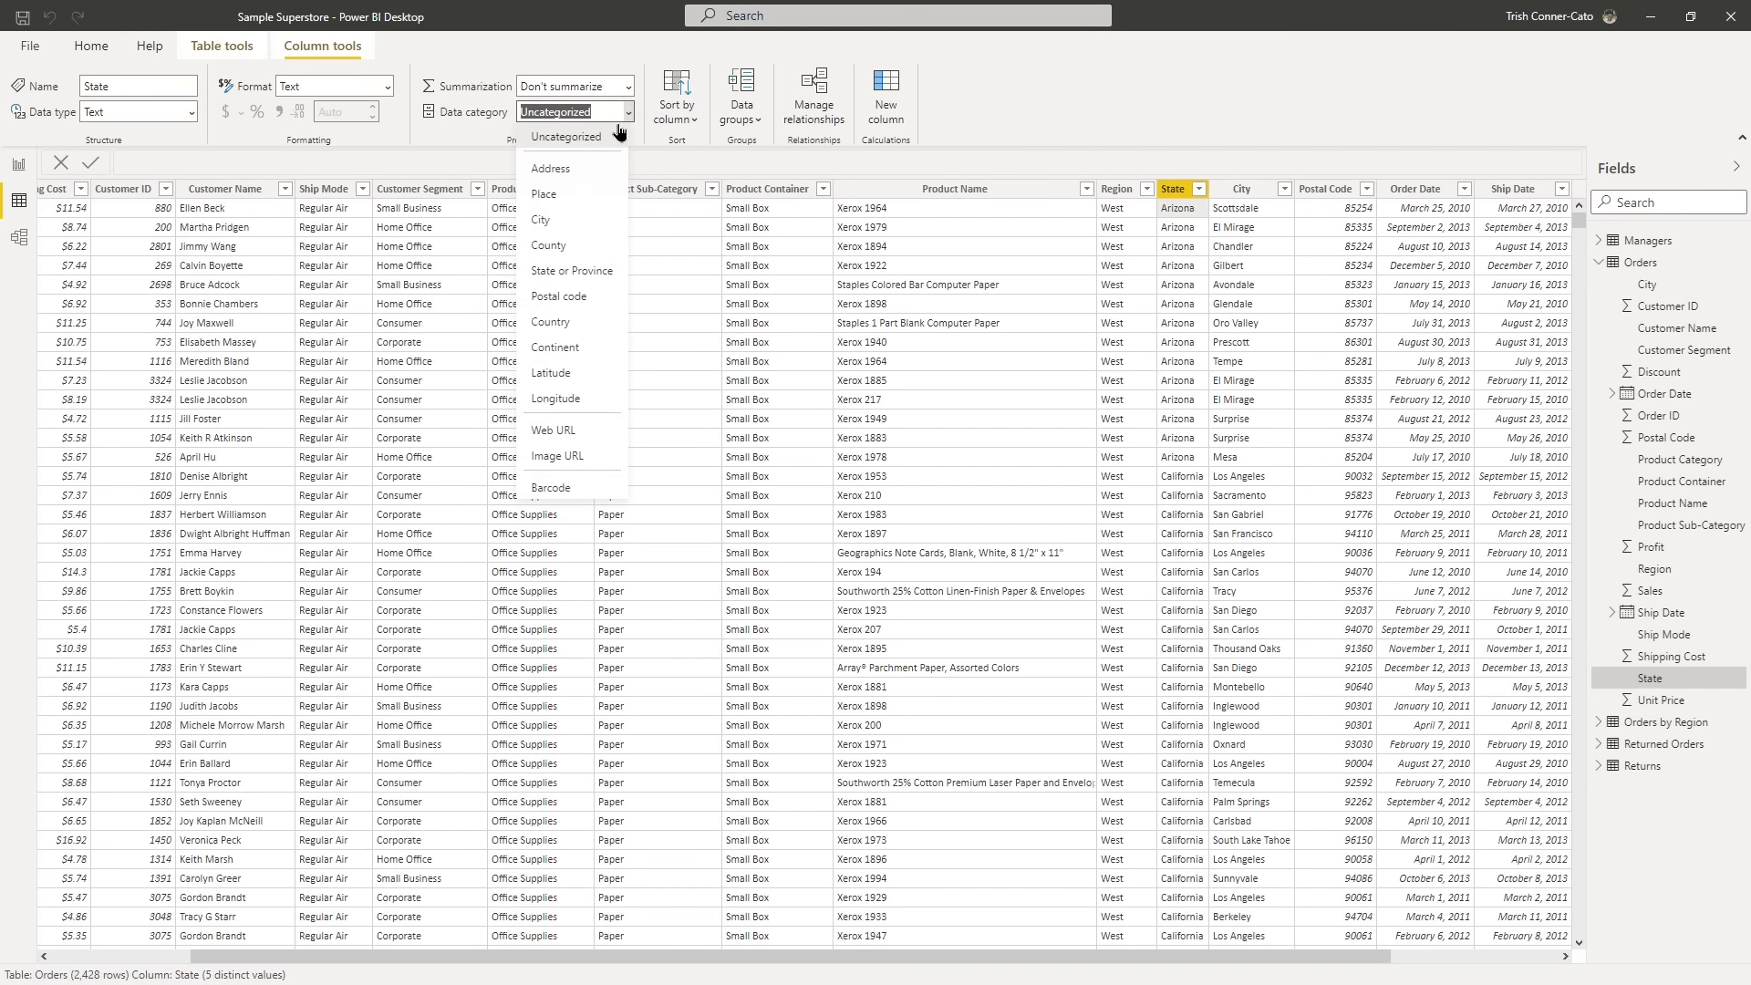
click(564, 272)
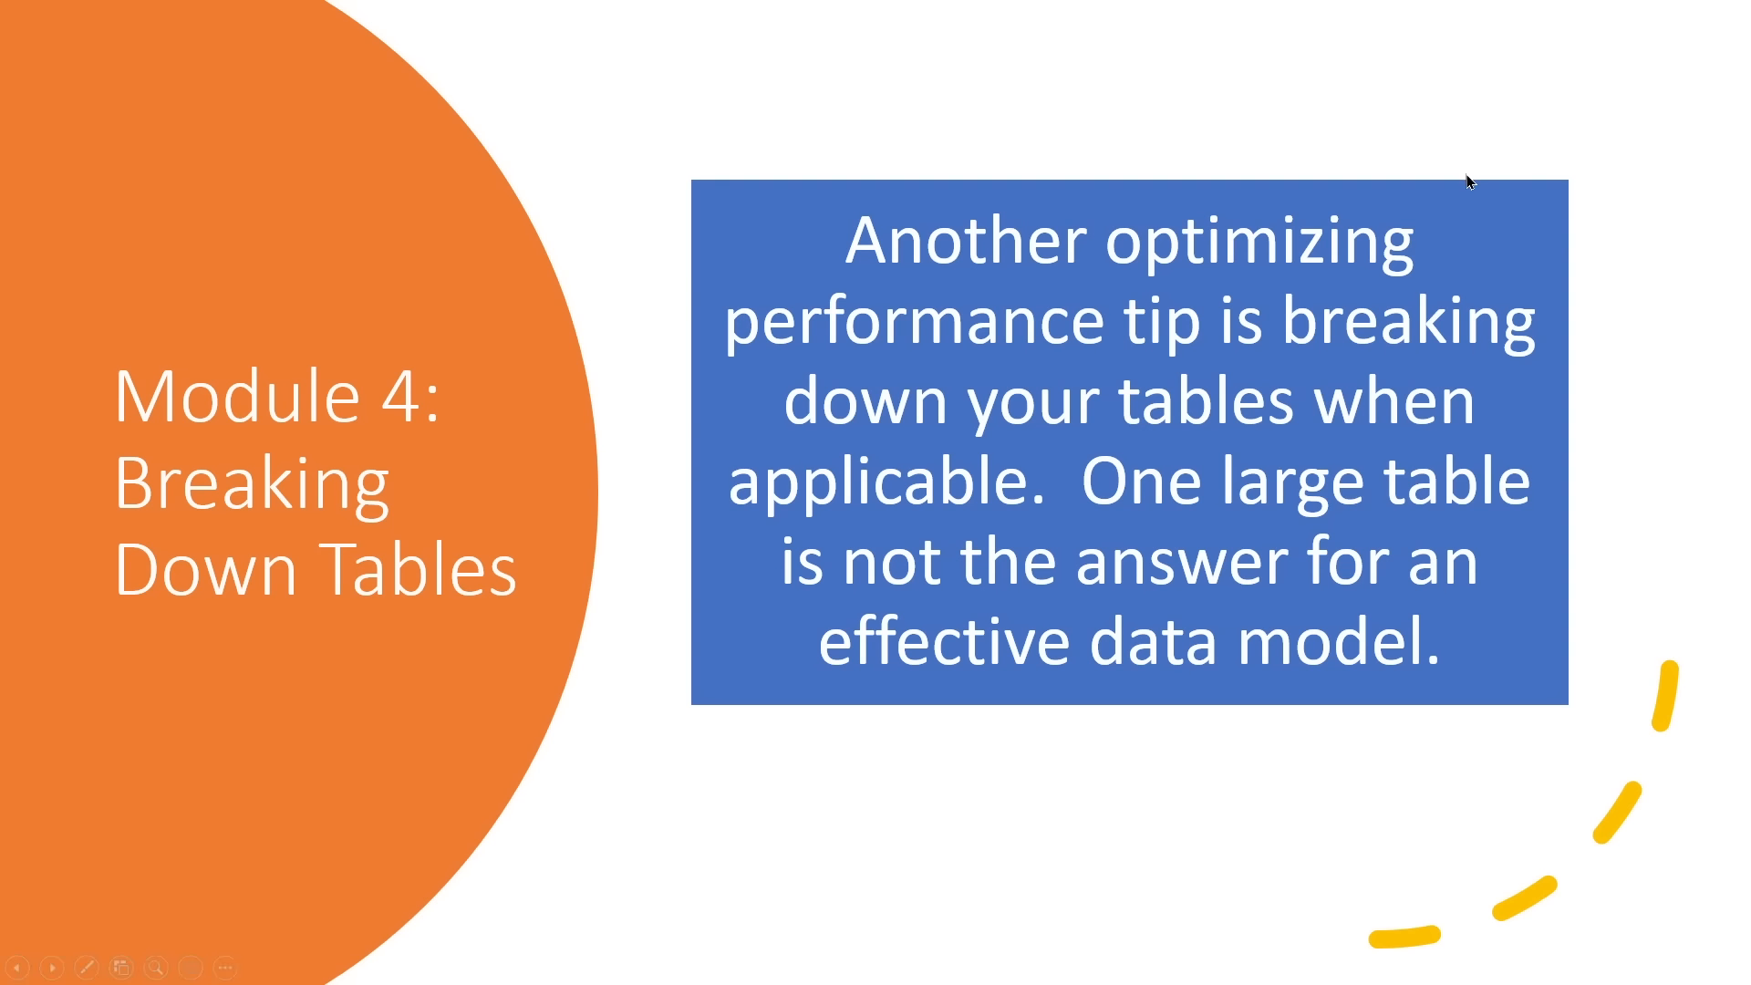
click(1448, 219)
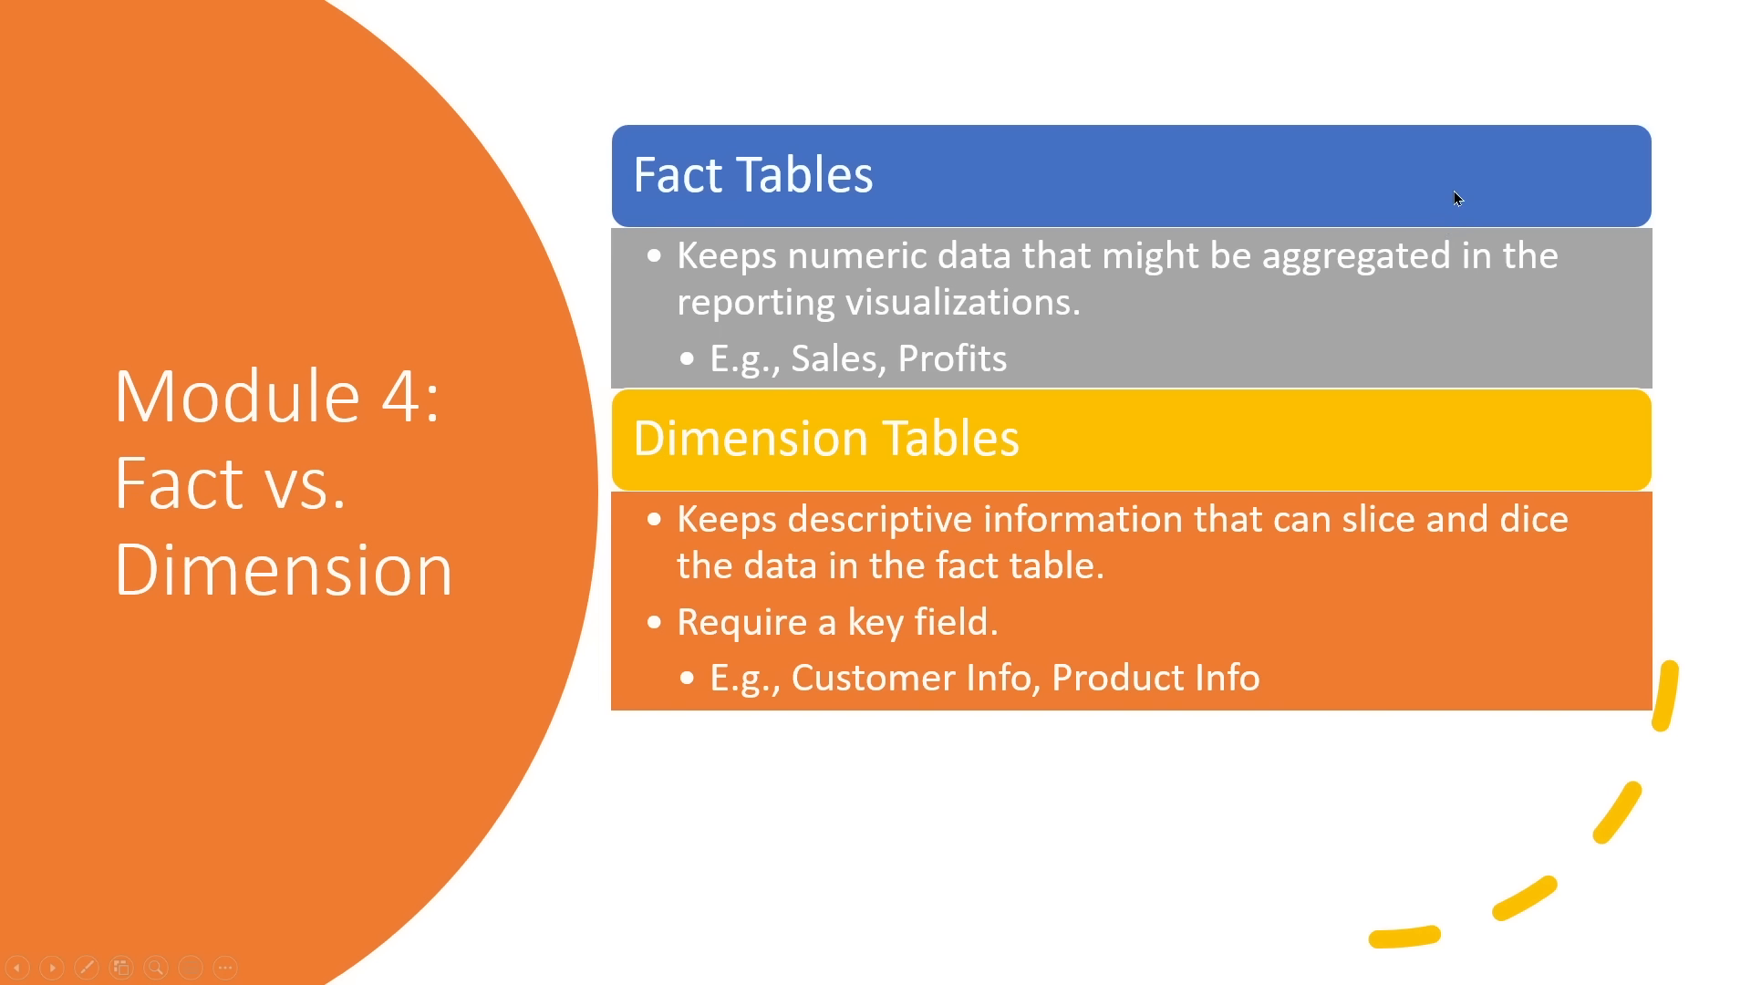
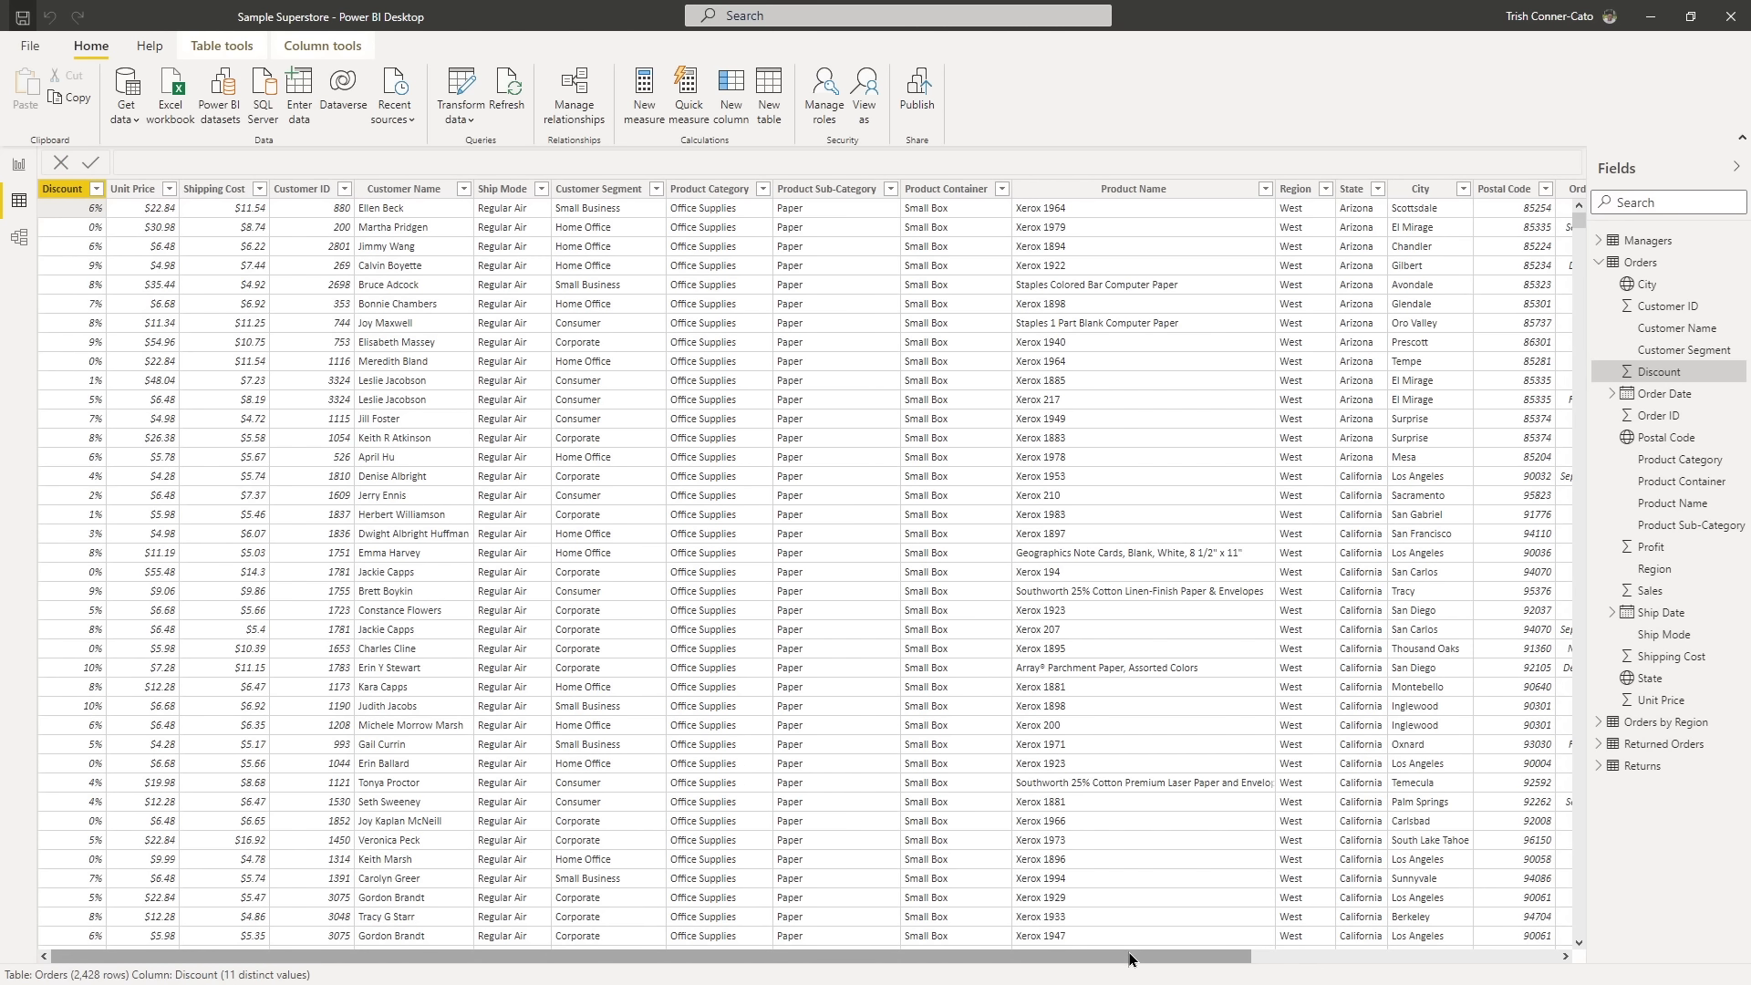
- Open the Power Query Editor and duplicate the Orders query by copying and pasting it in the query list
drag(1131, 959, 1439, 959)
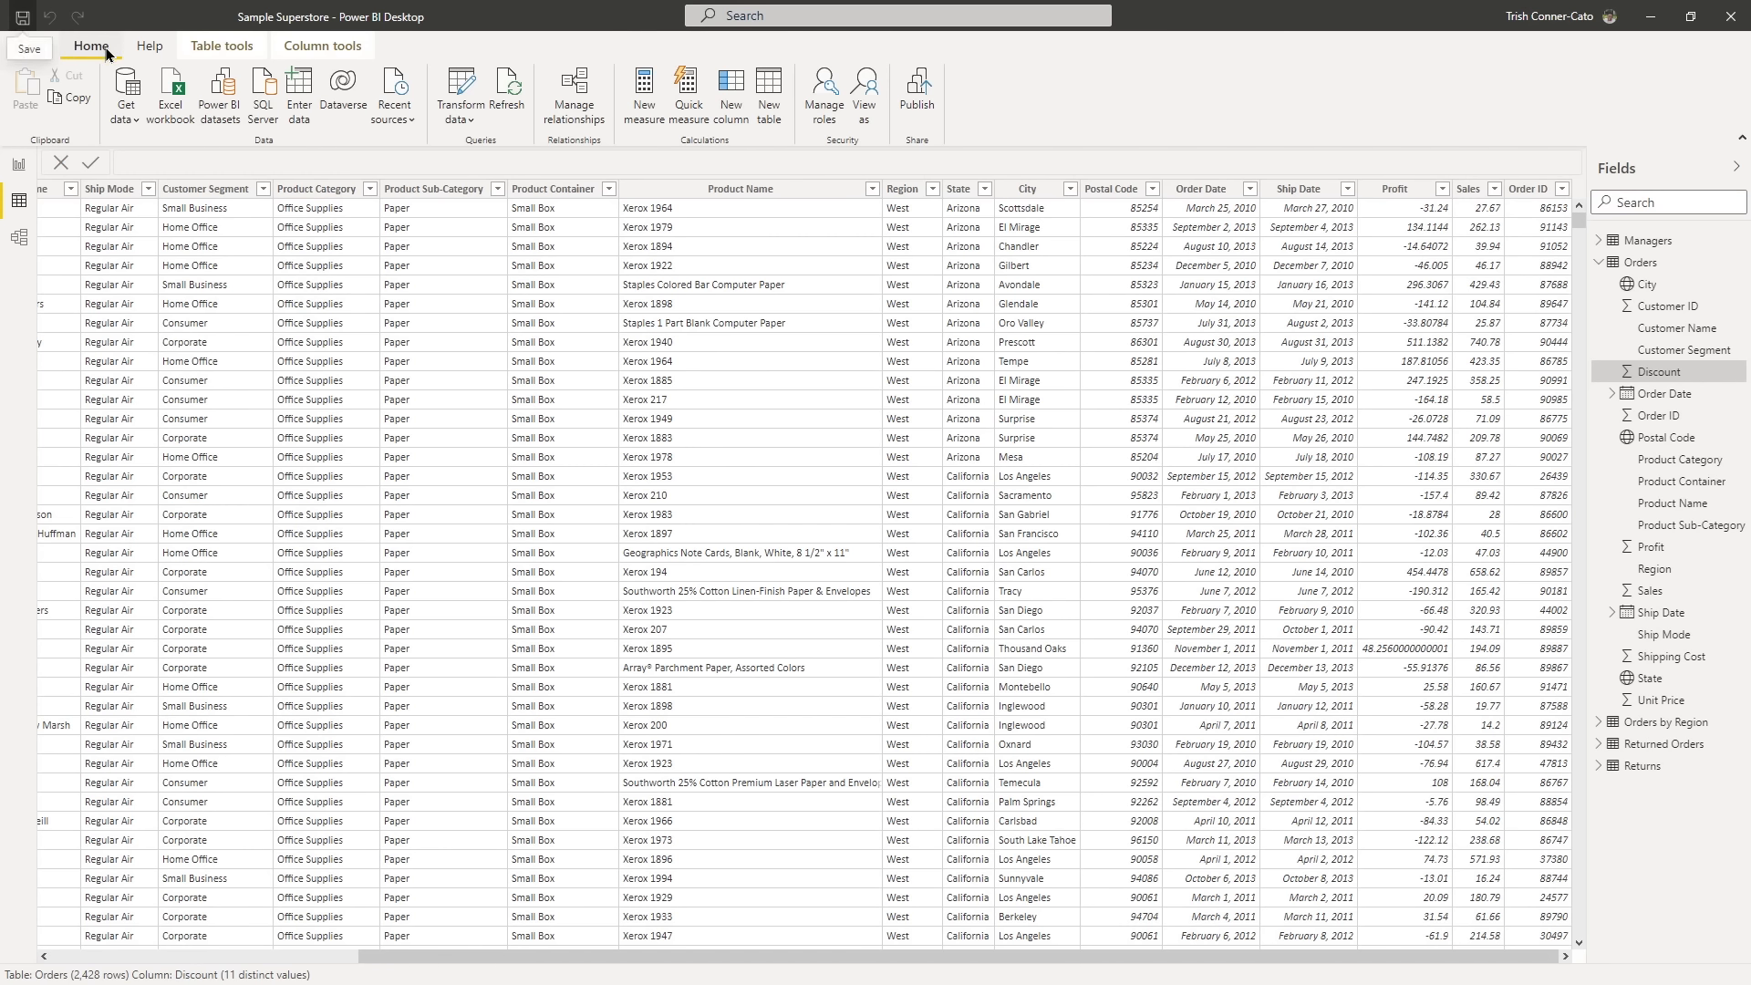
click(461, 85)
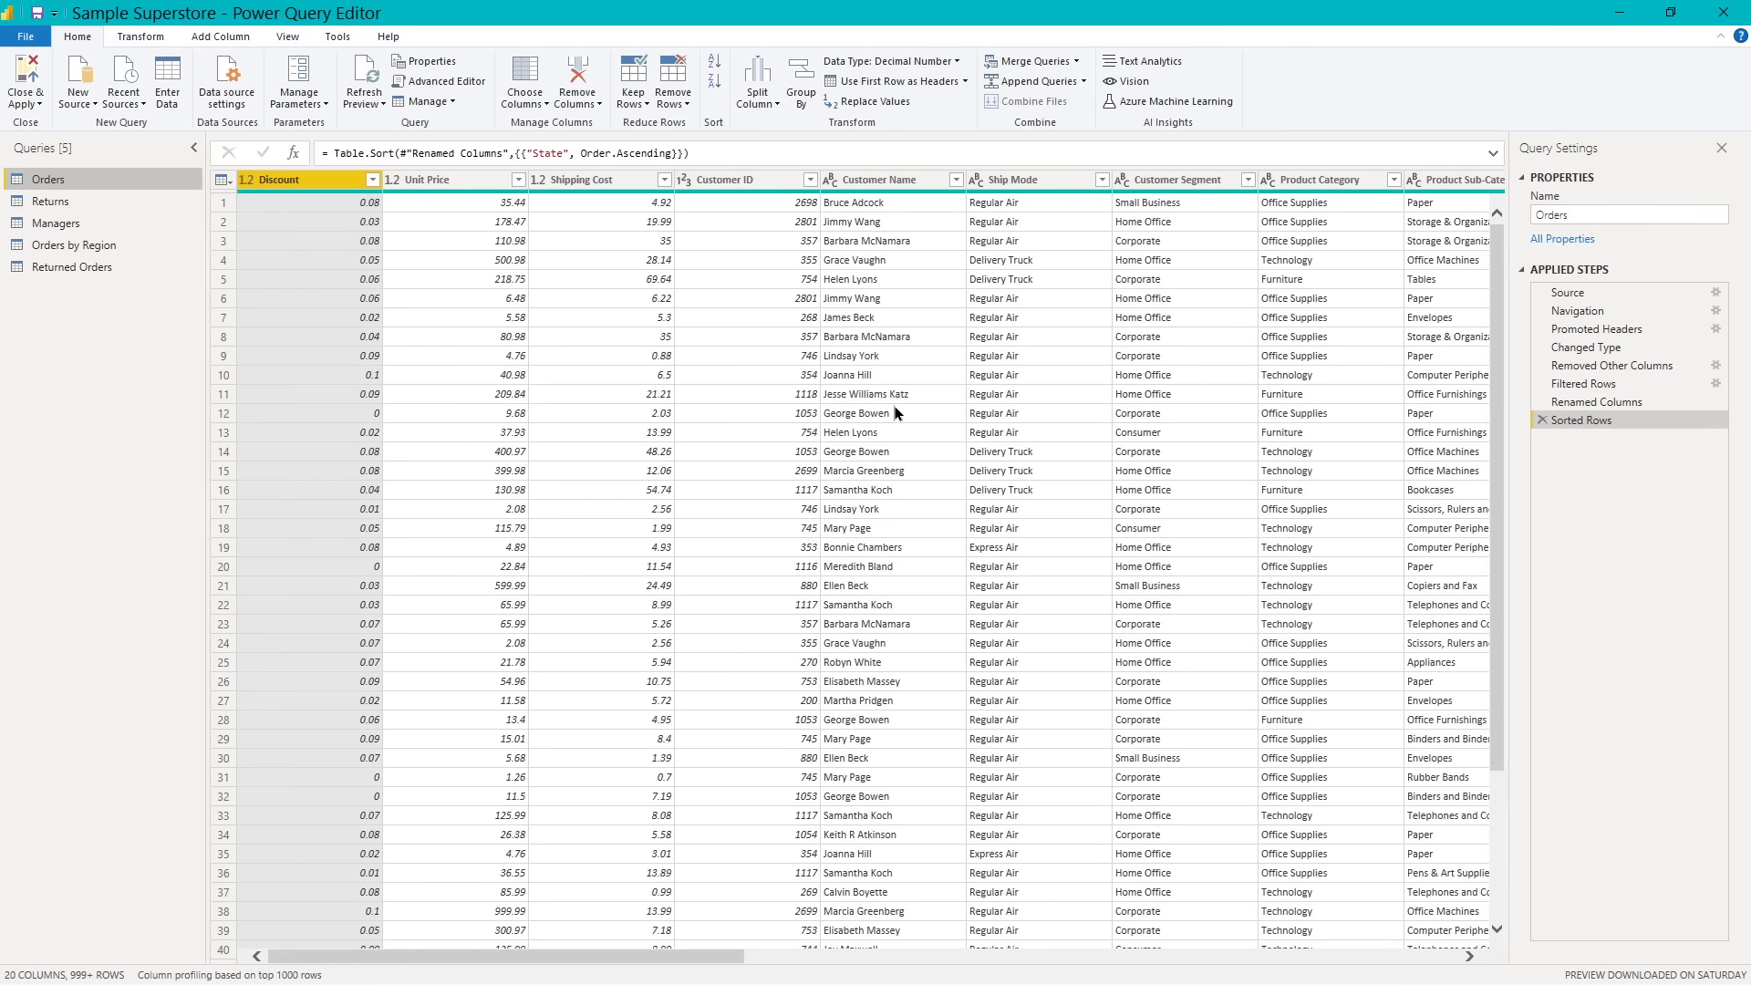
right_click(85, 182)
click(134, 195)
right_click(81, 304)
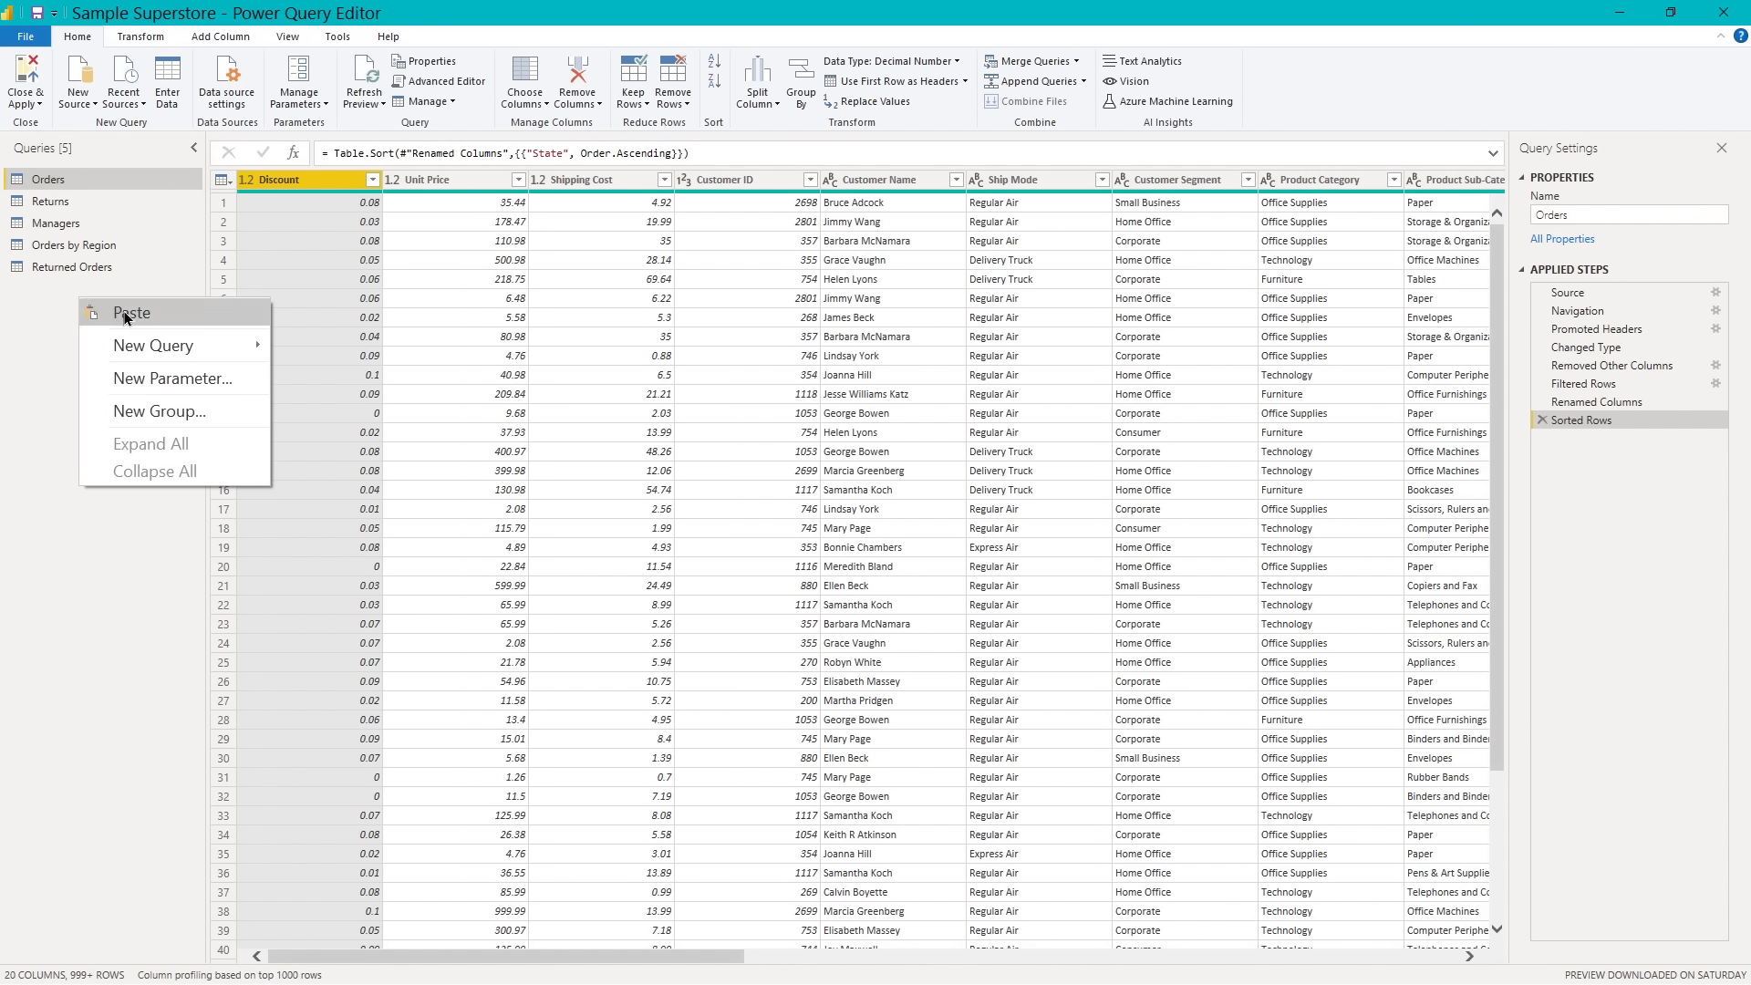
click(126, 315)
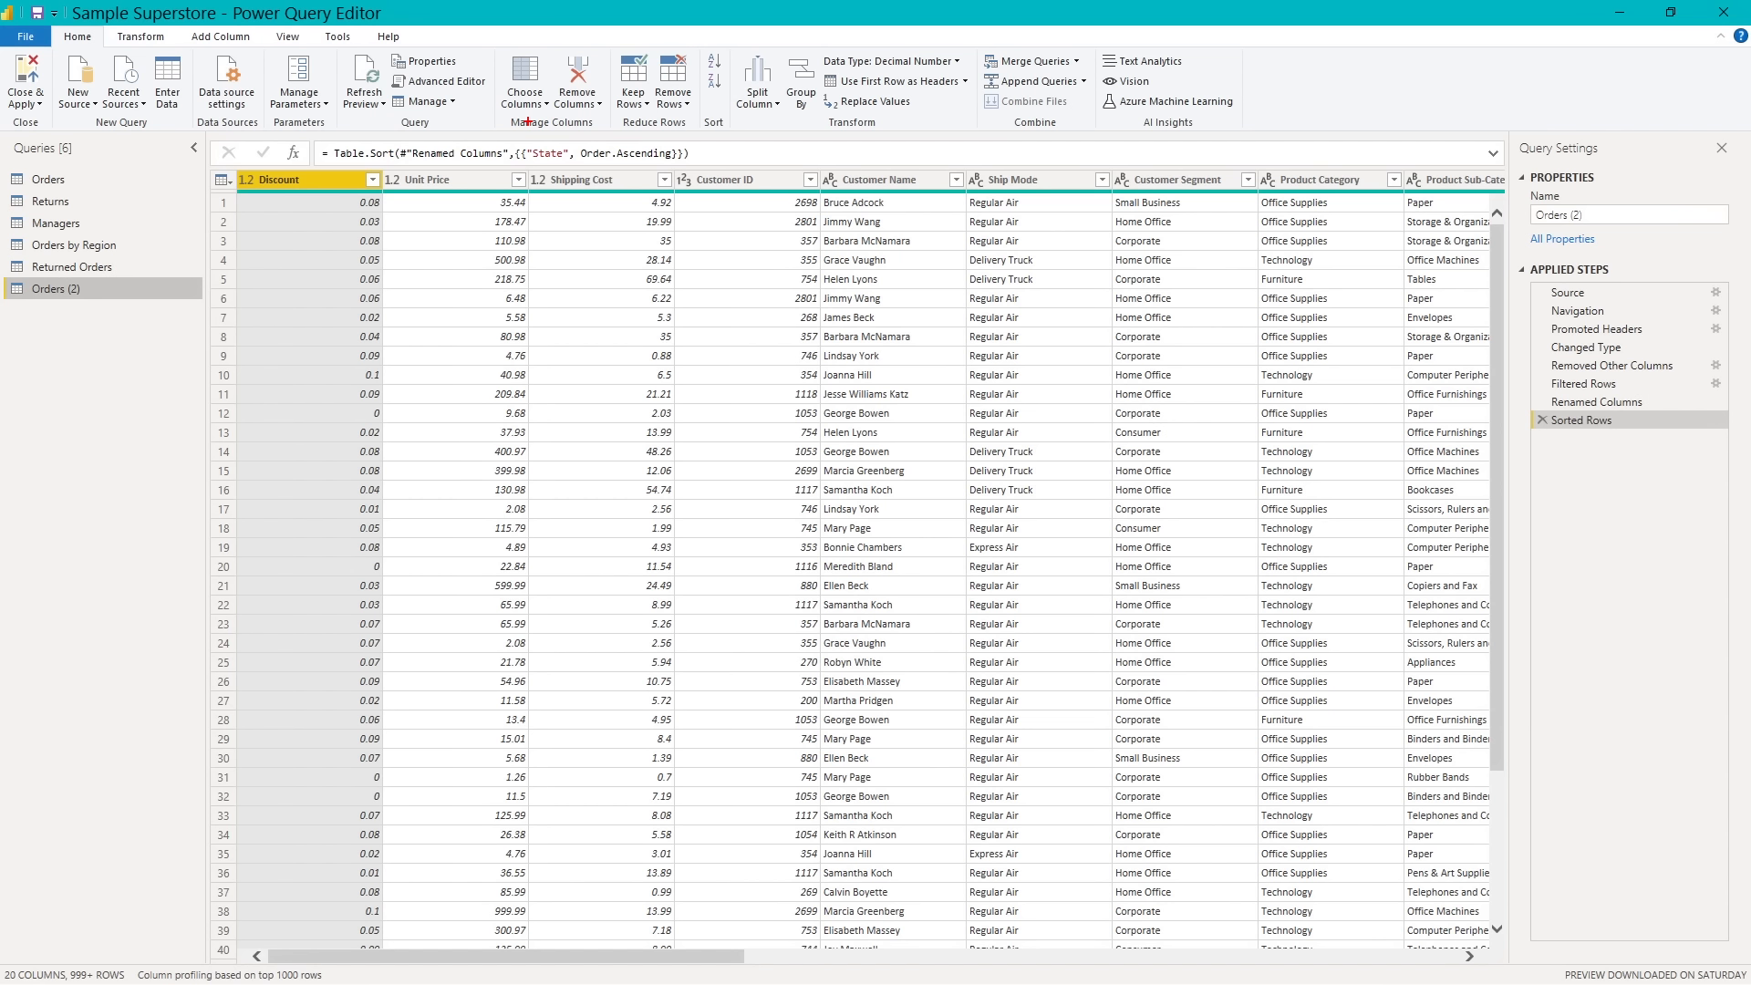
- Keep only Discount, Customer ID, Customer Name, Customer Segment, Region, State, City and Postal Code in the Orders (2) query
drag(527, 122, 528, 245)
key(Escape)
click(536, 82)
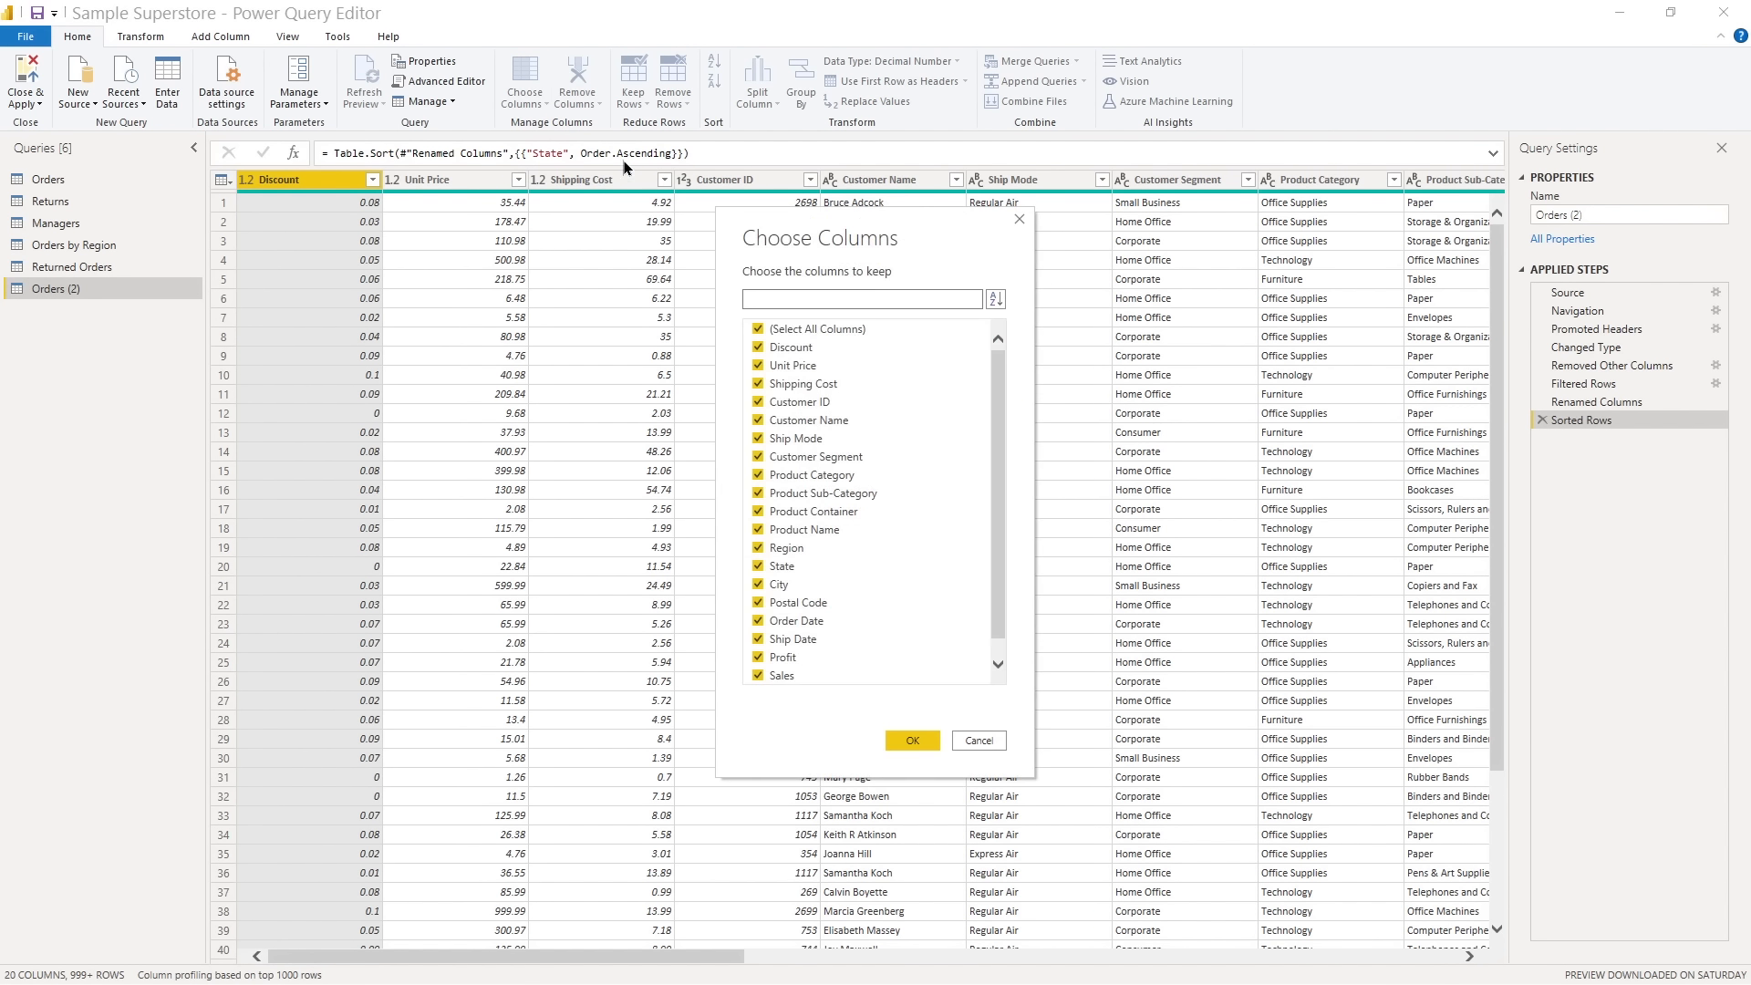
click(759, 330)
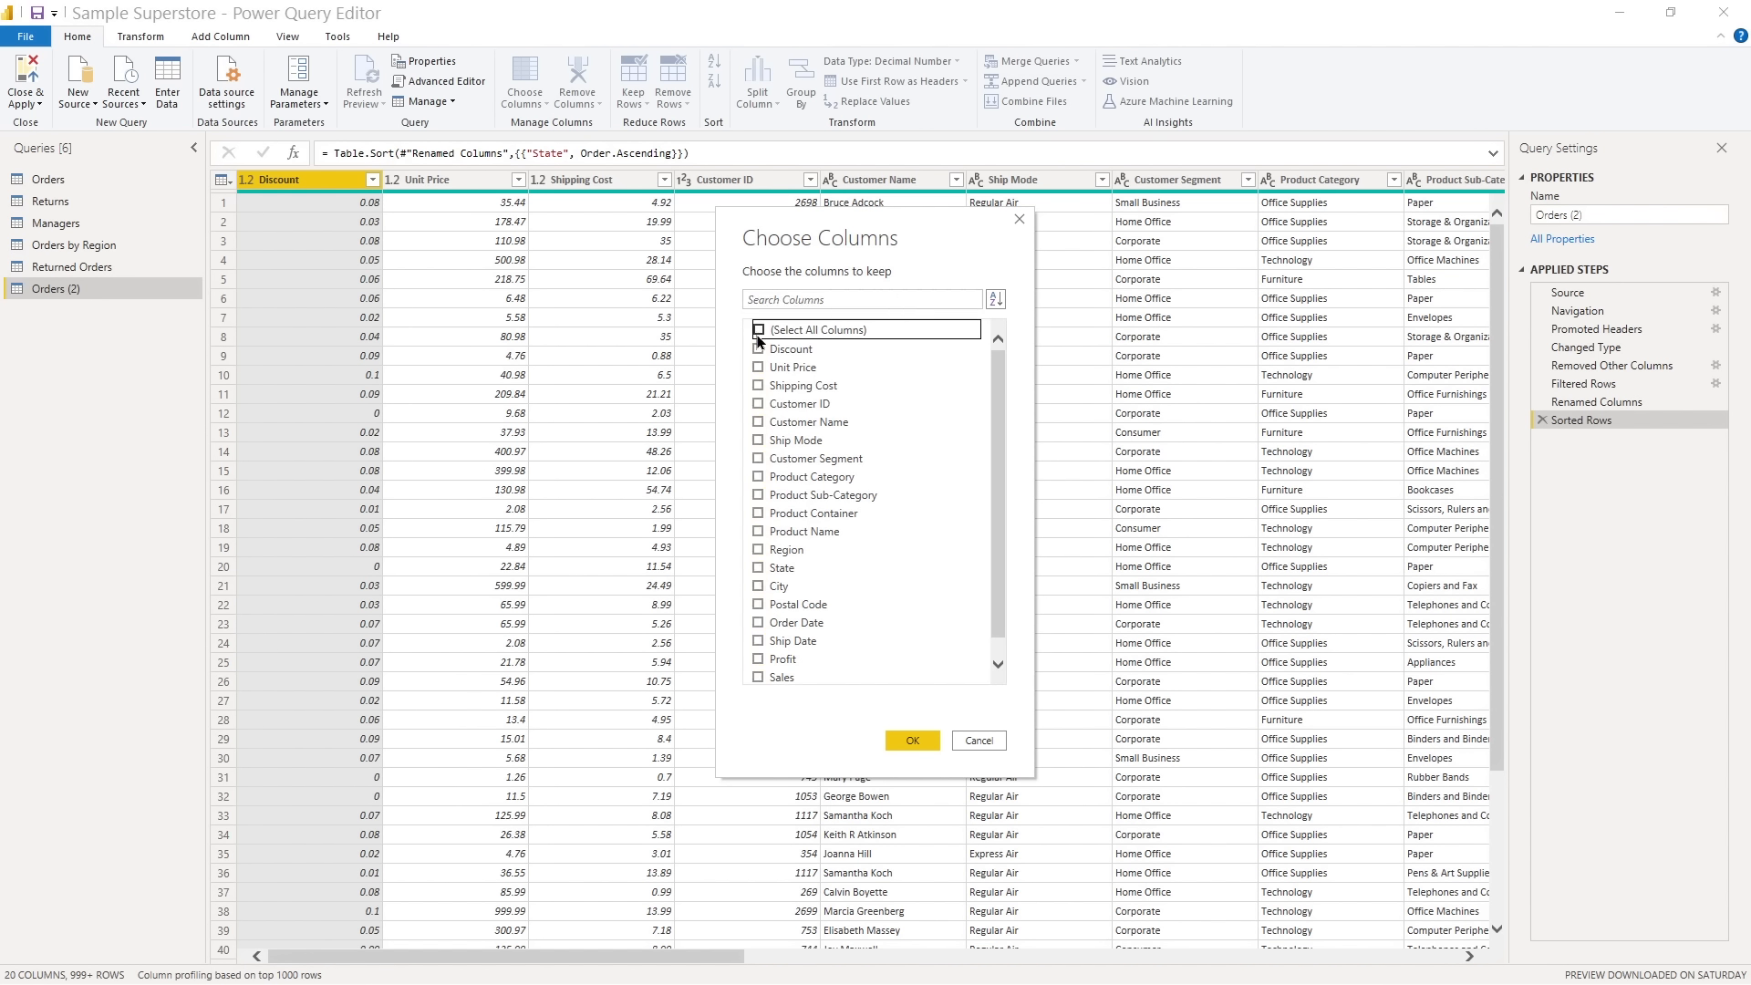
click(758, 406)
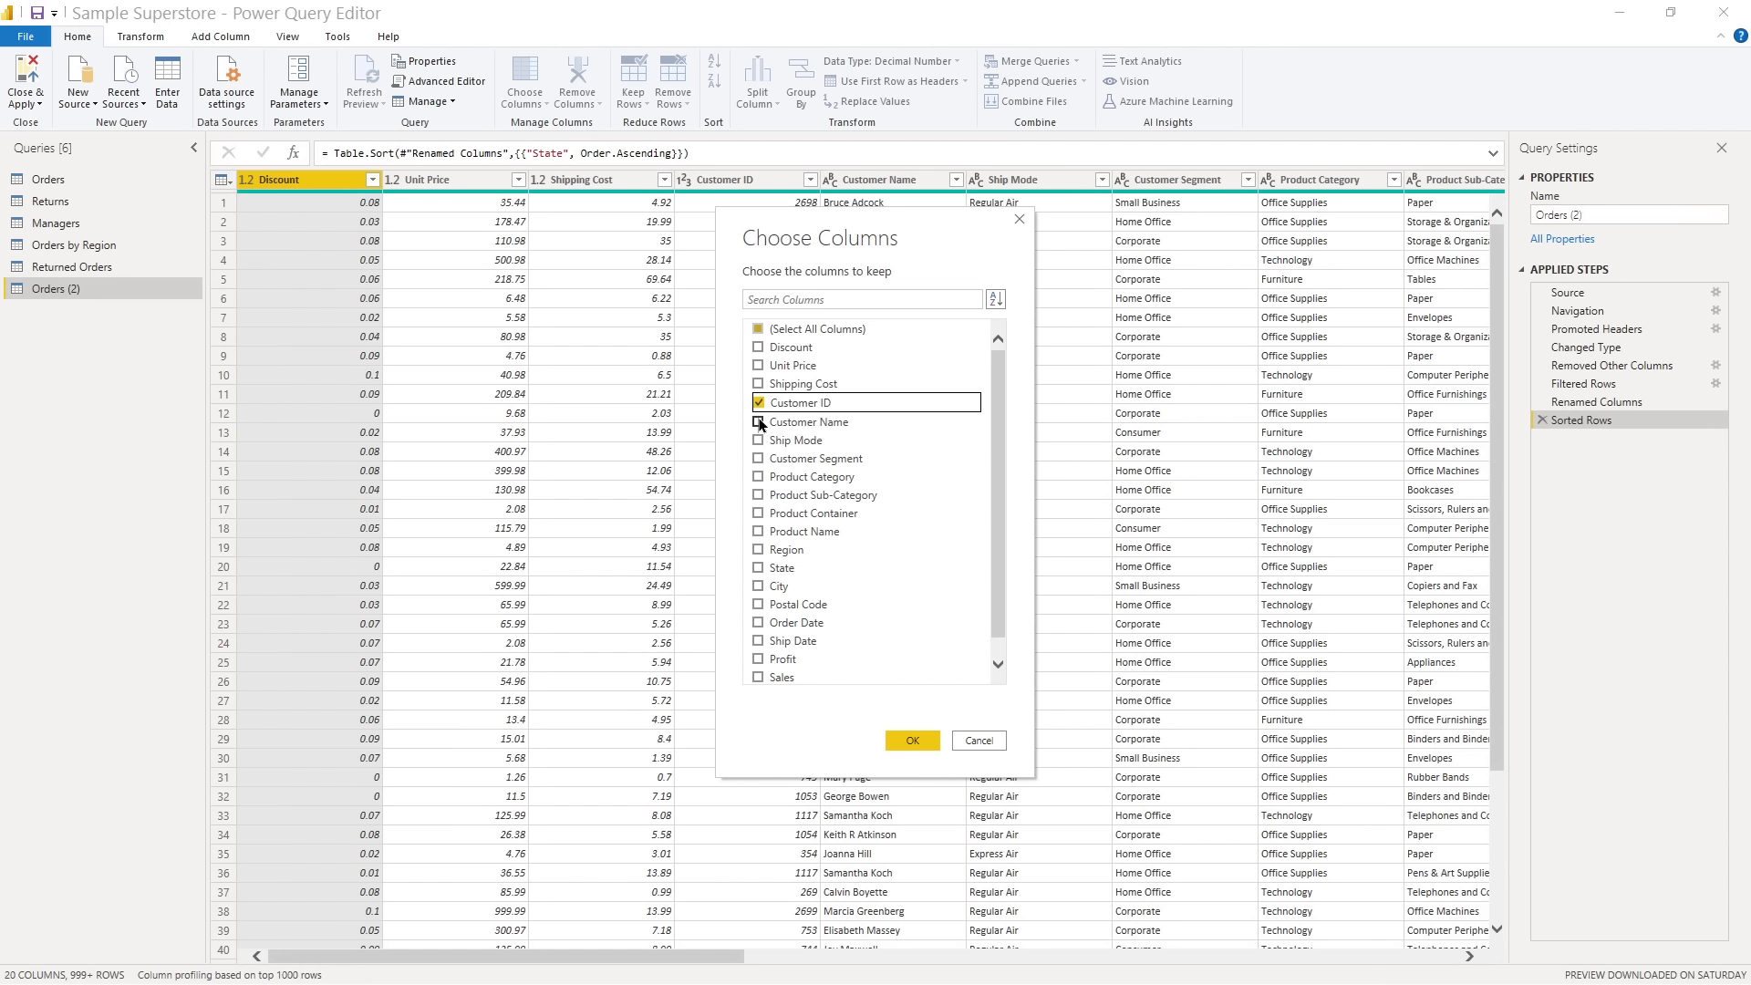
click(759, 422)
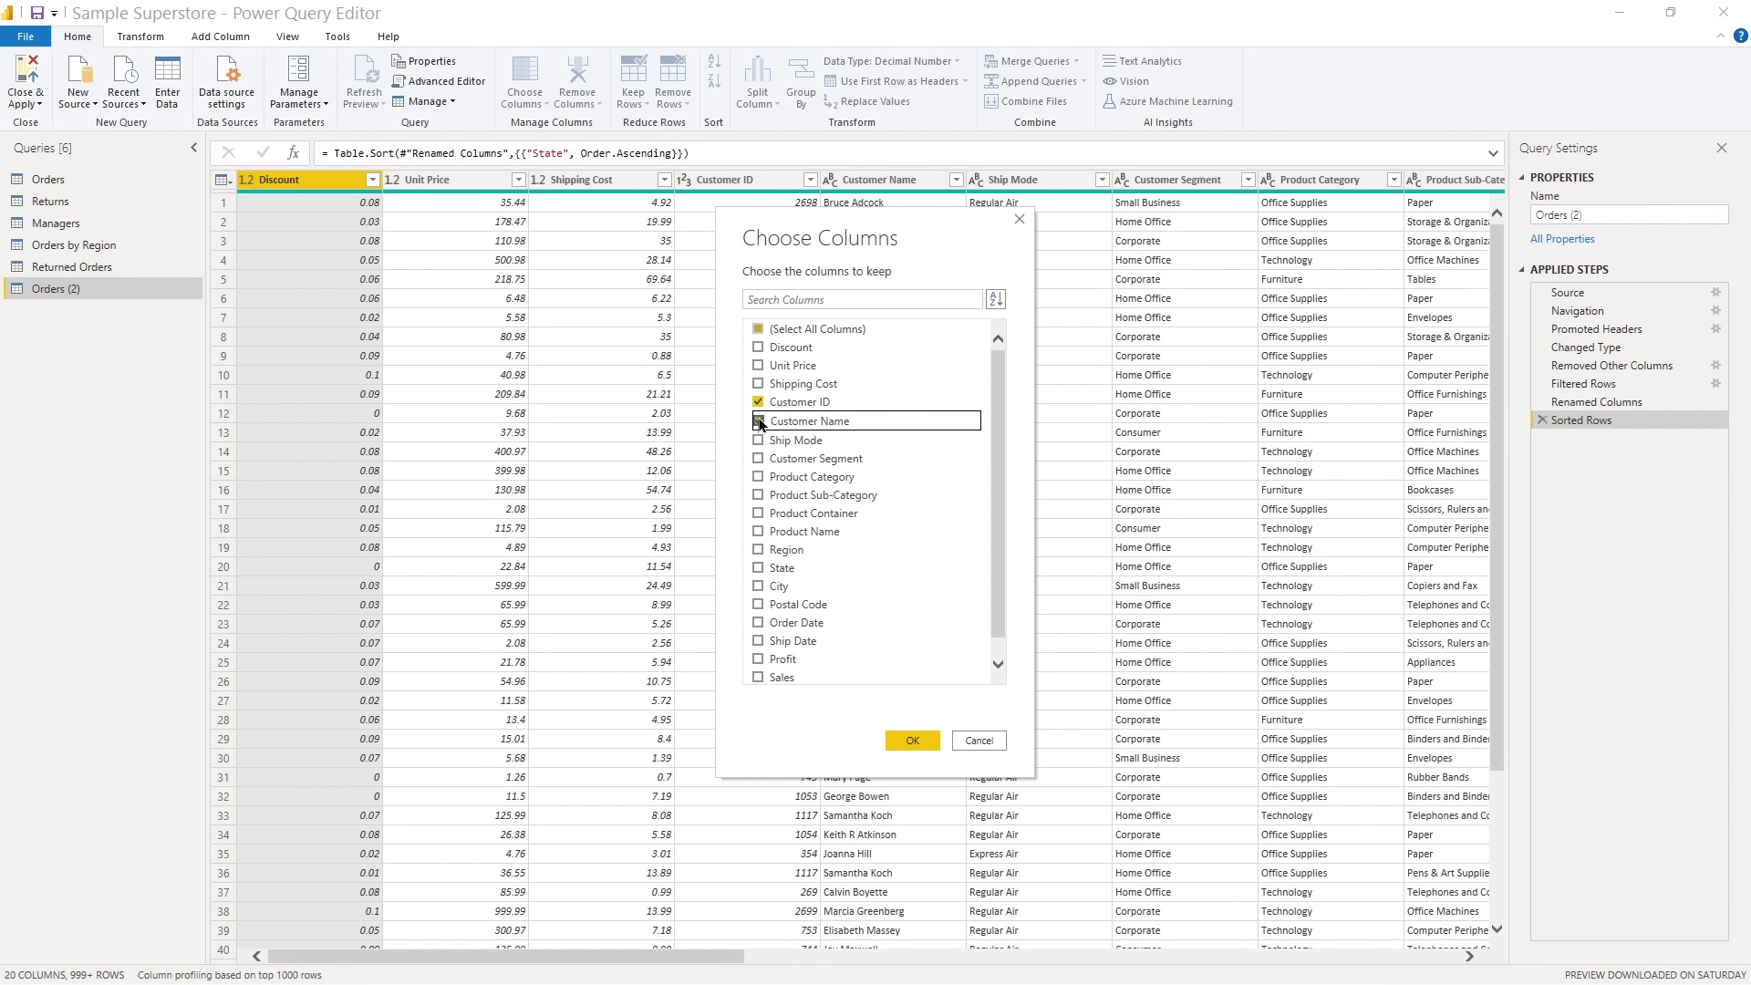
click(758, 459)
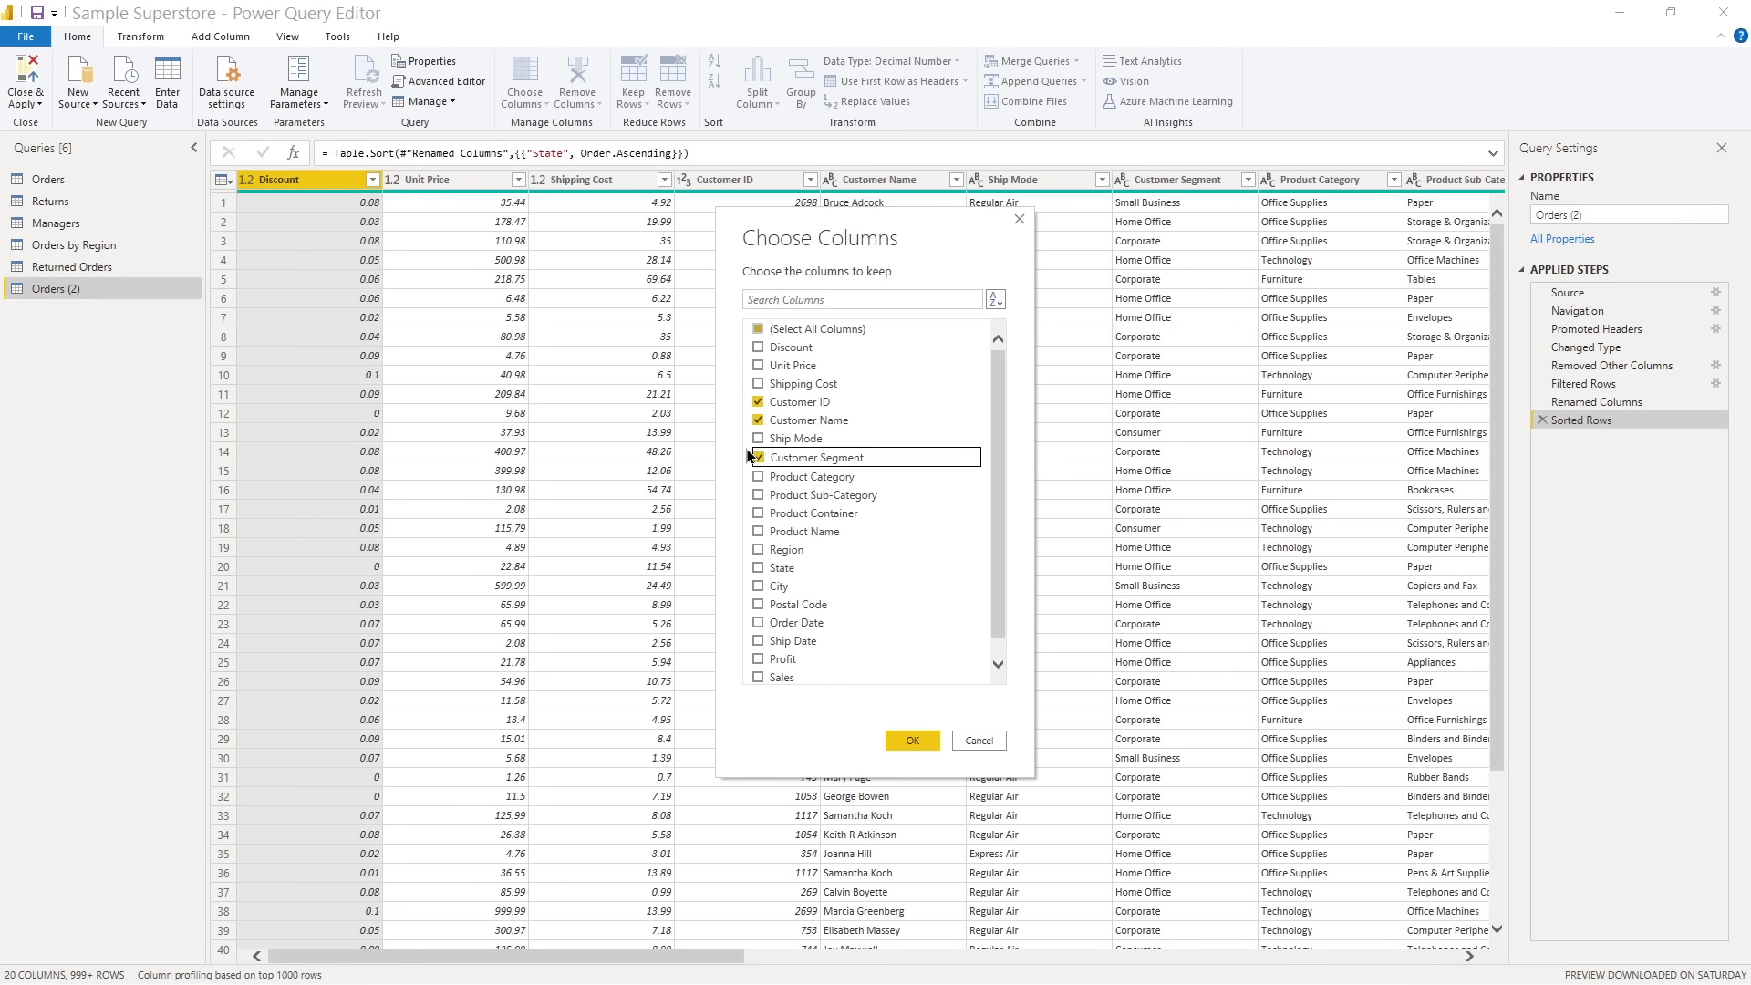
click(760, 550)
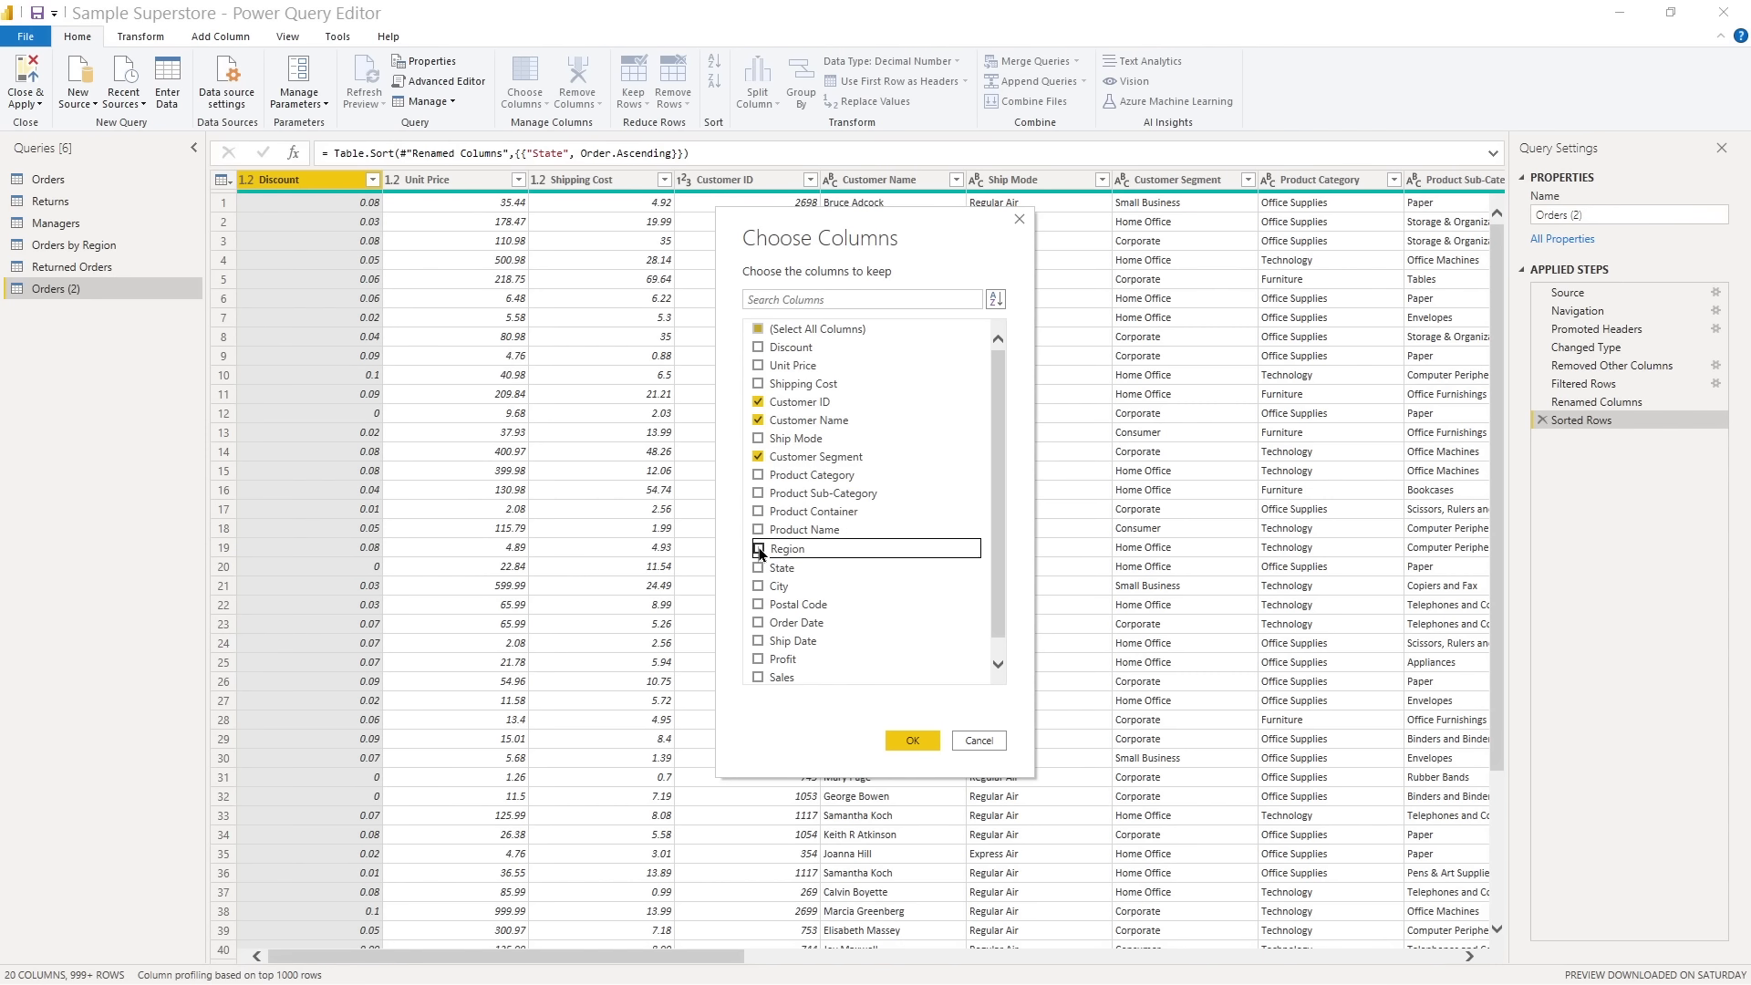
click(760, 566)
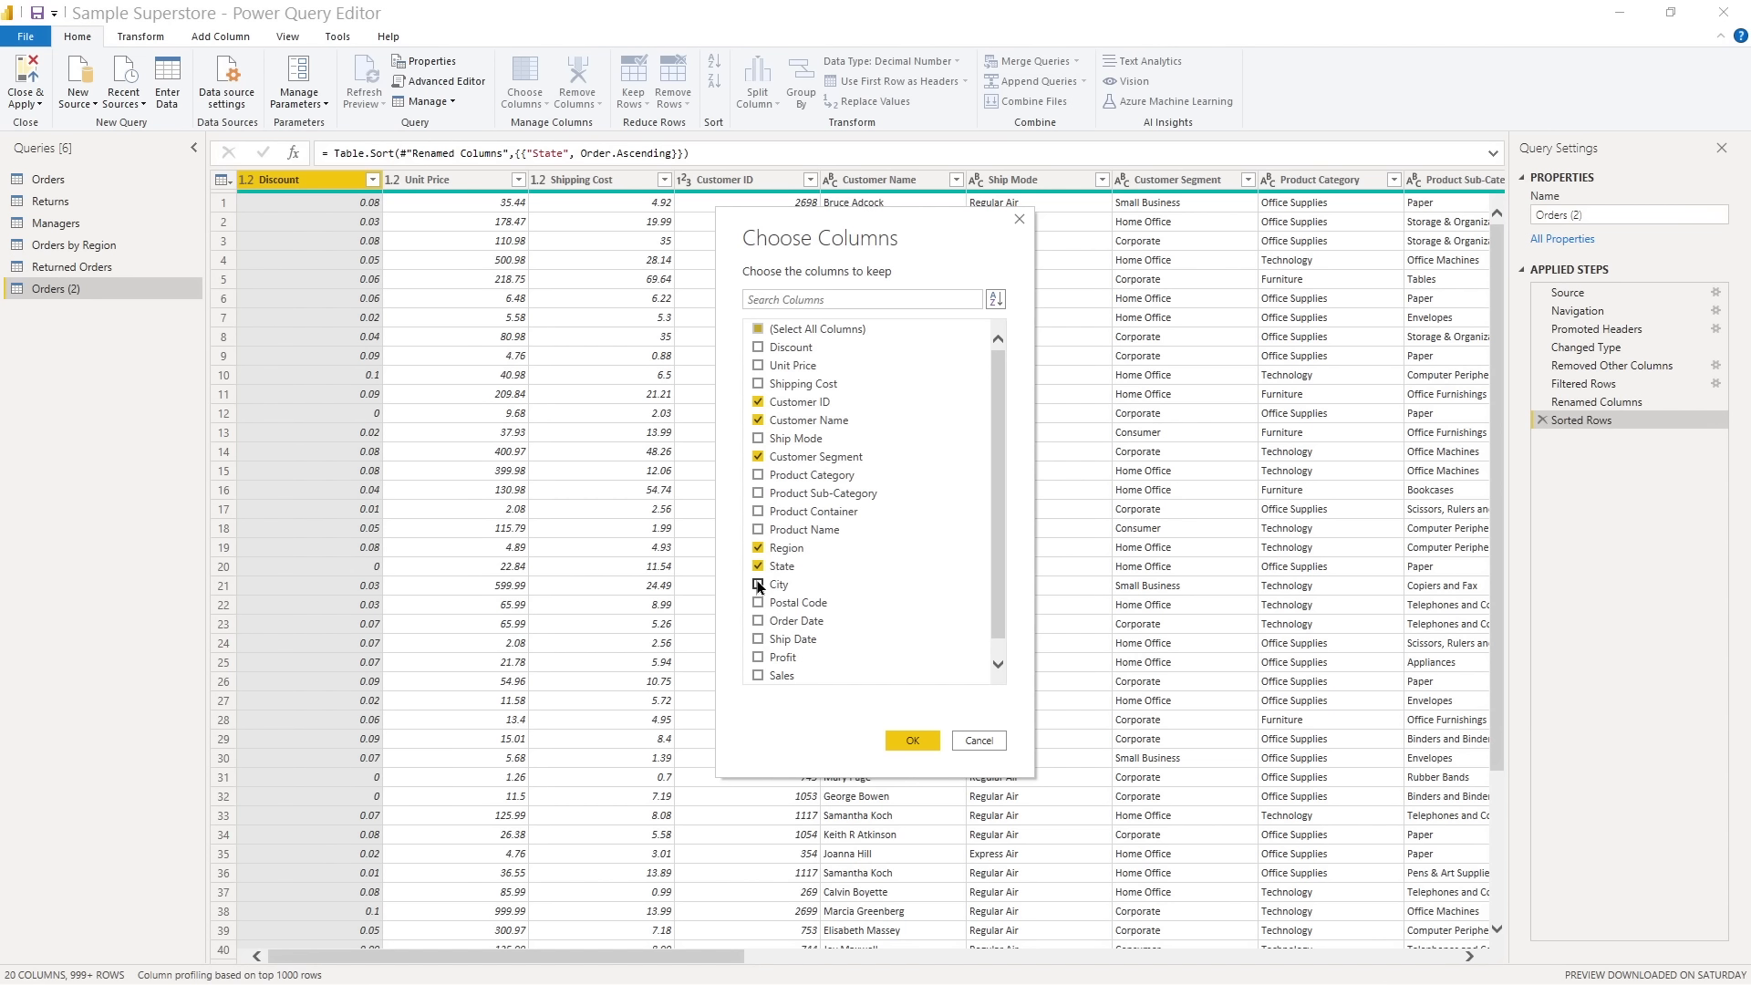
click(758, 585)
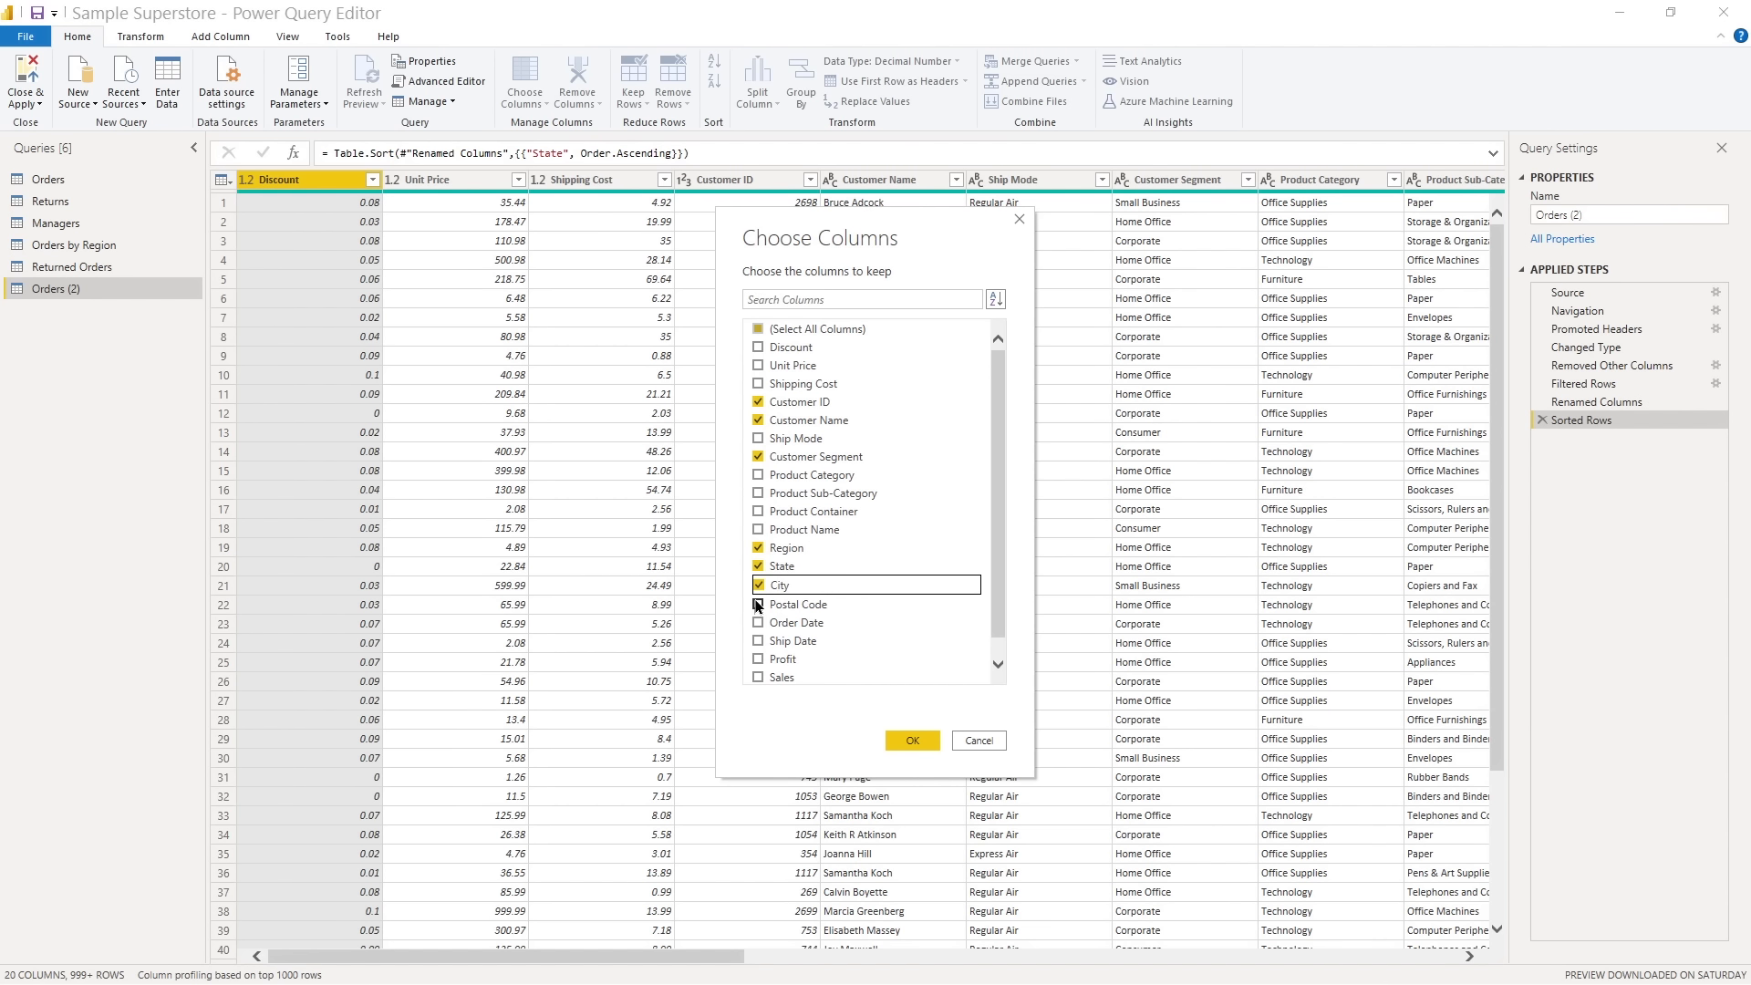
click(758, 604)
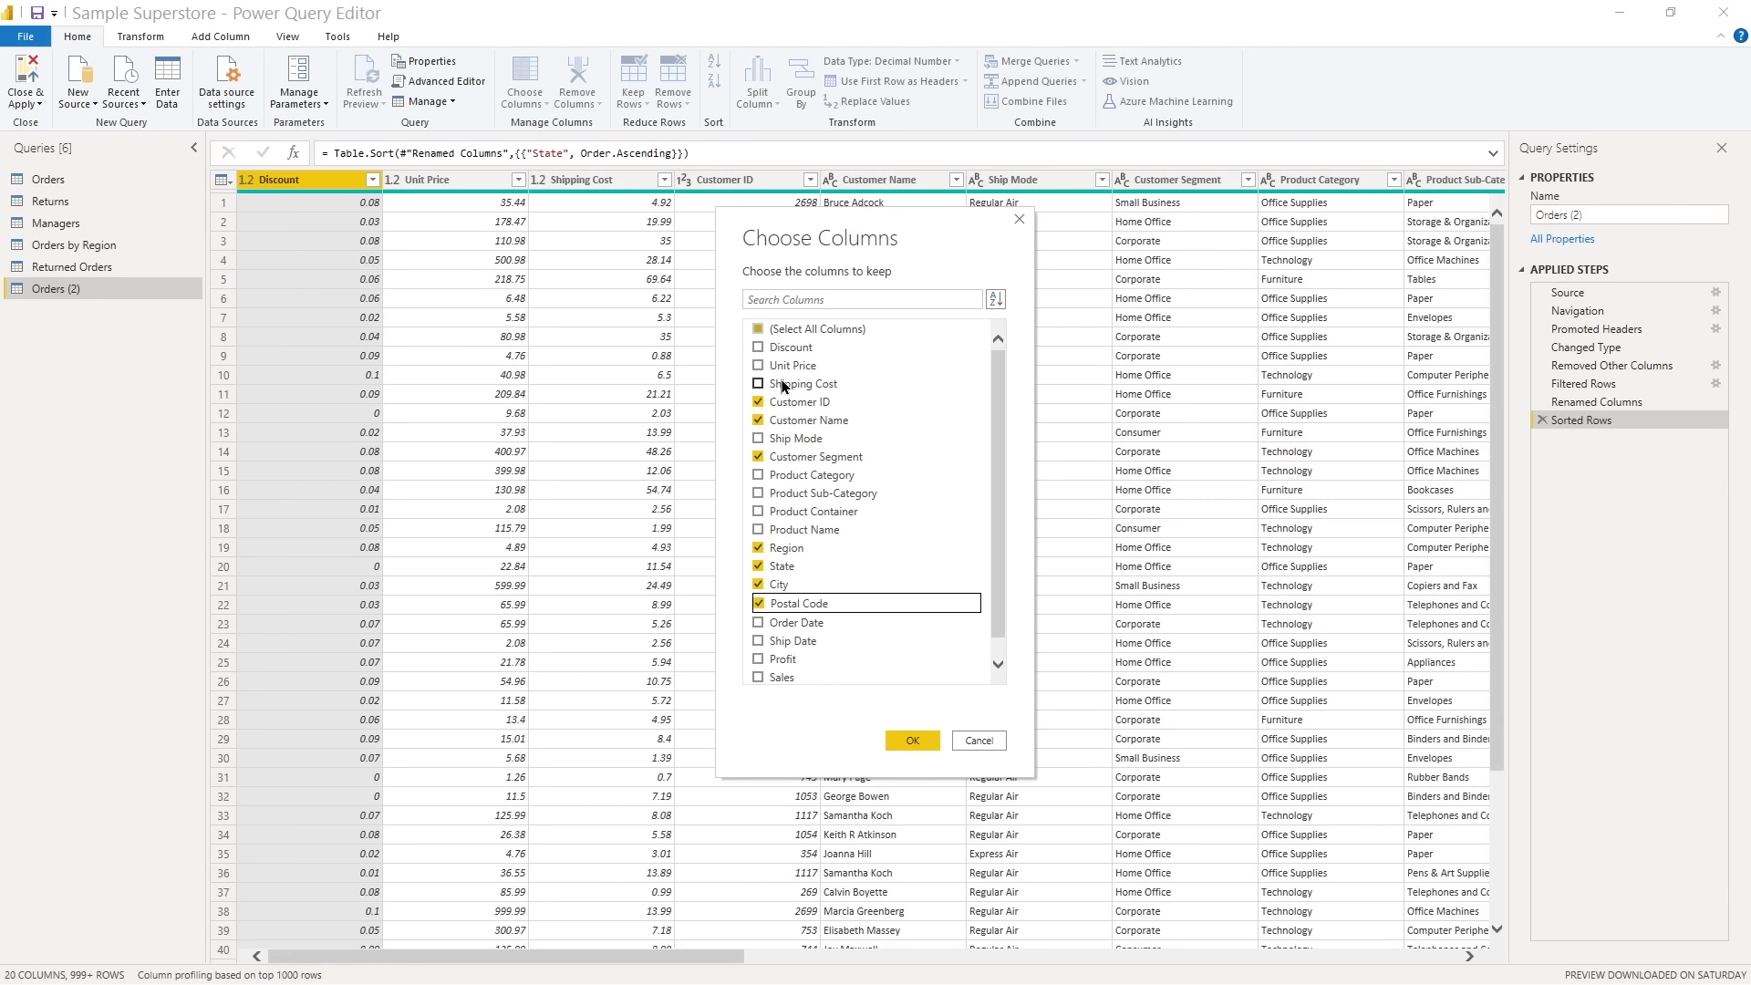
click(758, 348)
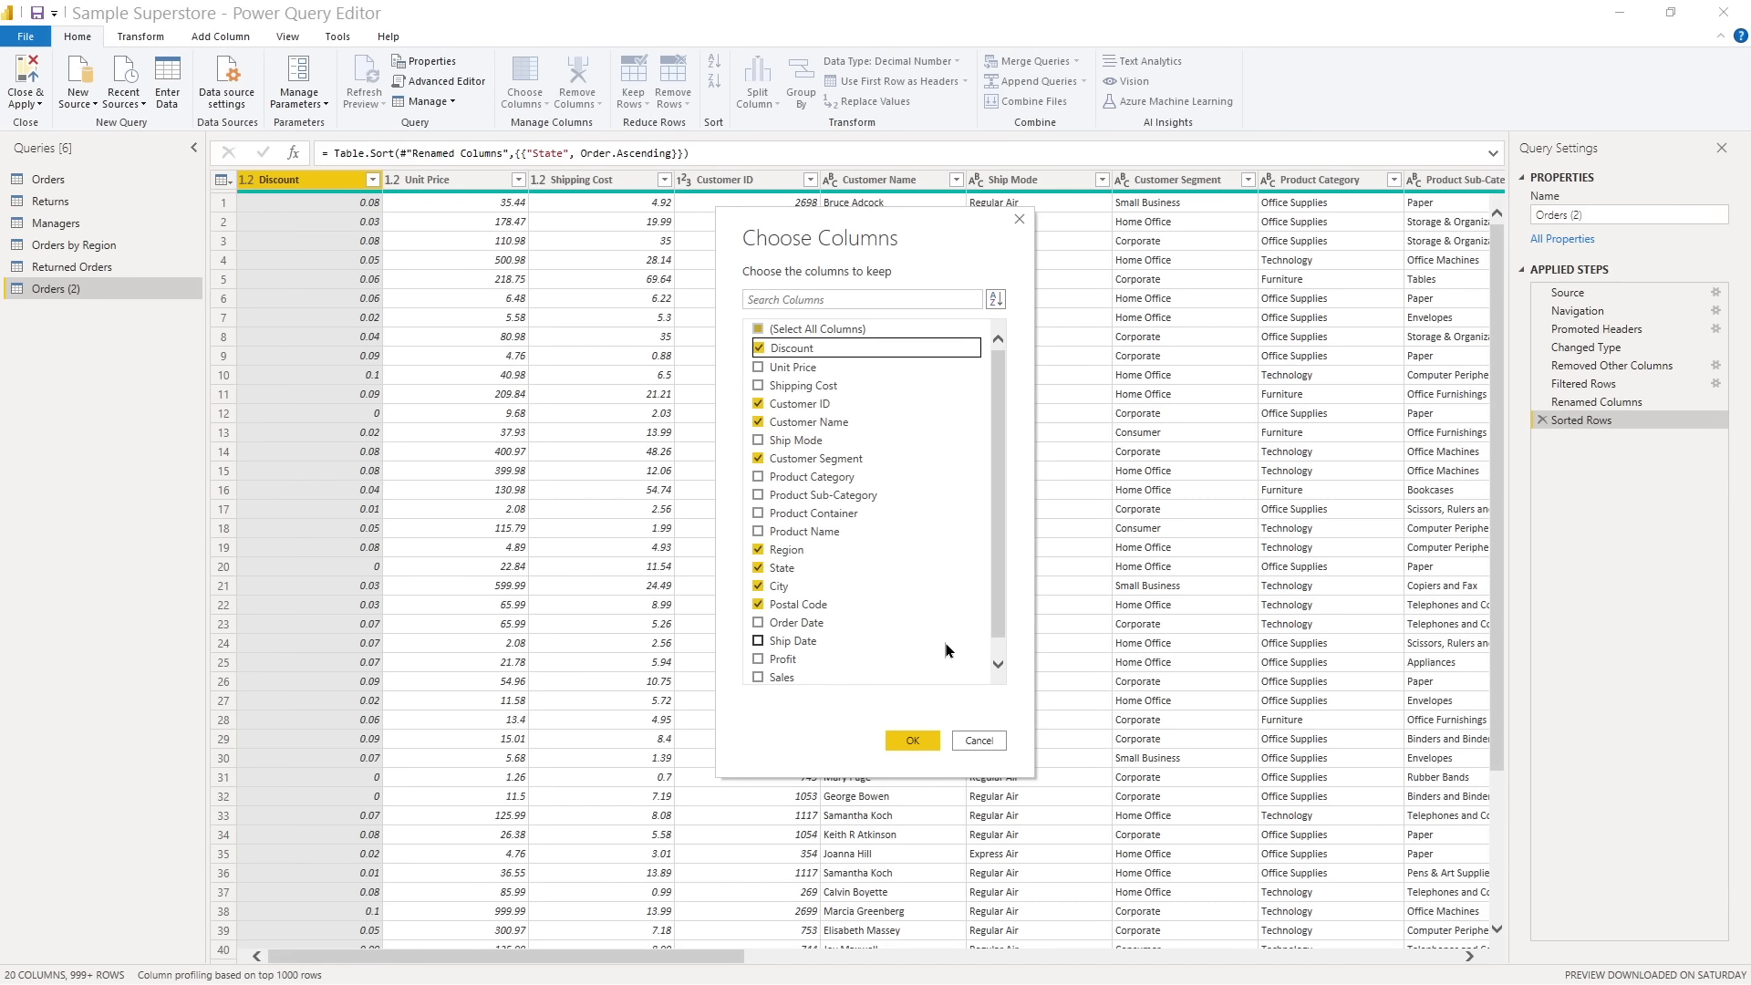
click(912, 741)
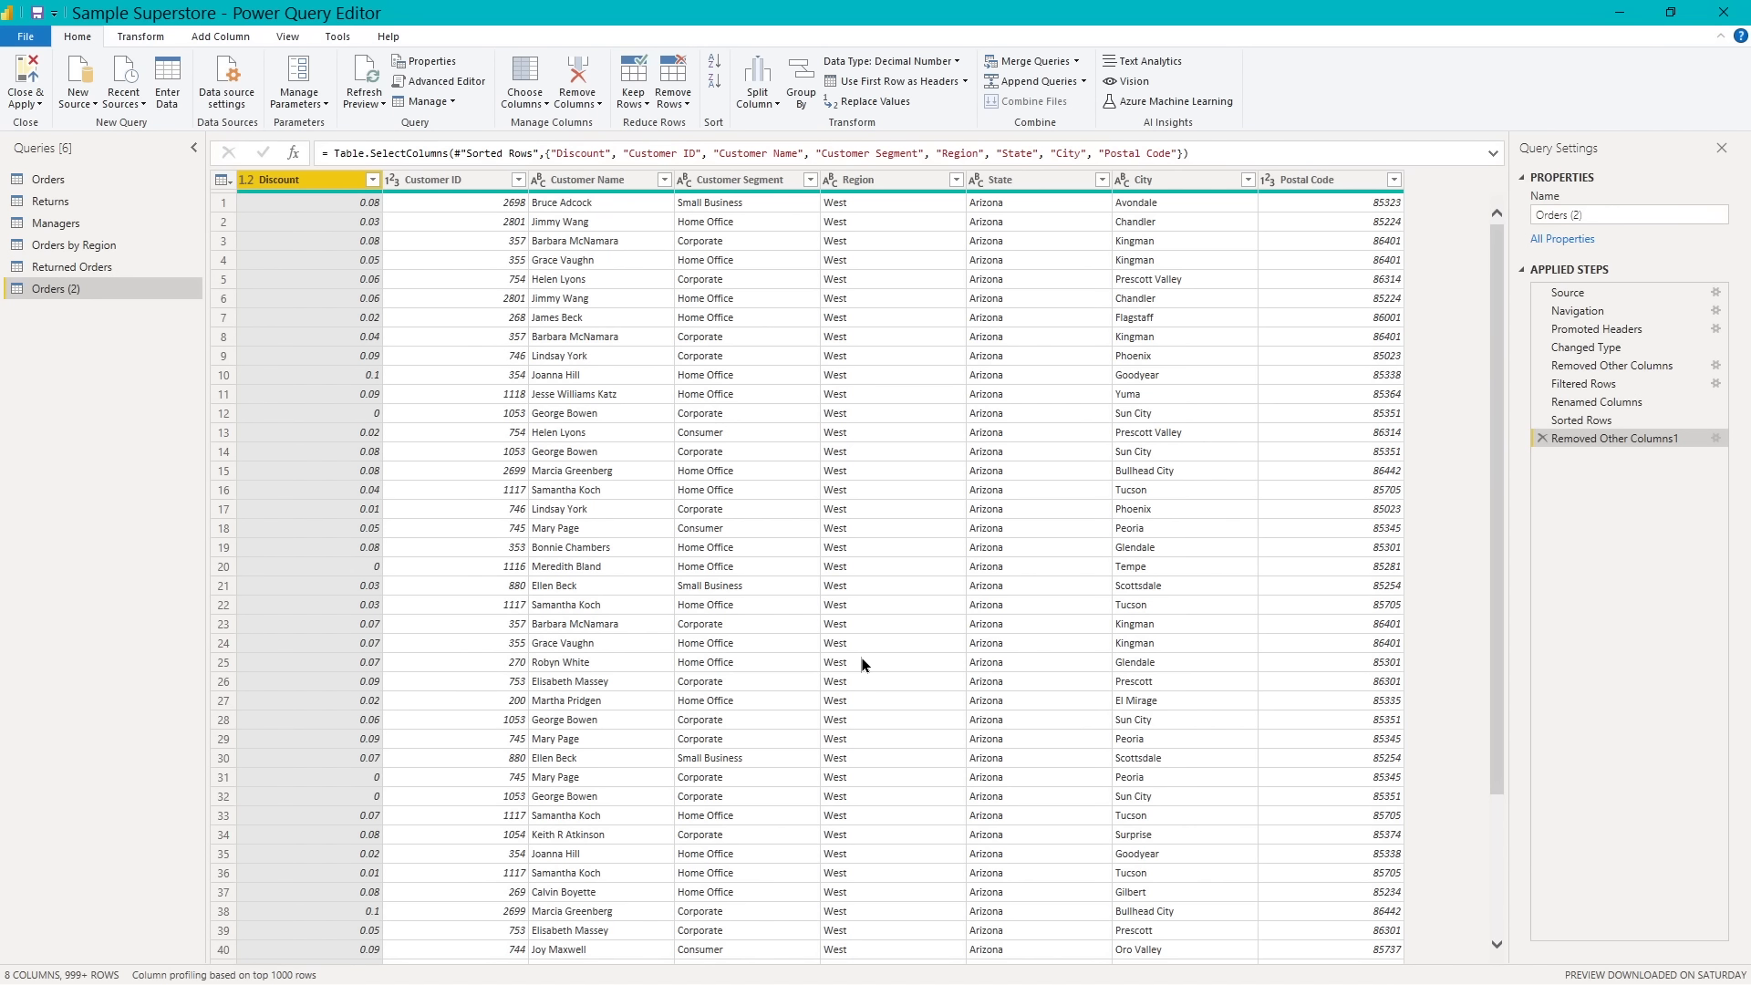
- Reorder the Orders (2) columns as Customer ID, Customer Name, City, State, Postal Code, Region, Customer Segment, Discount
click(490, 180)
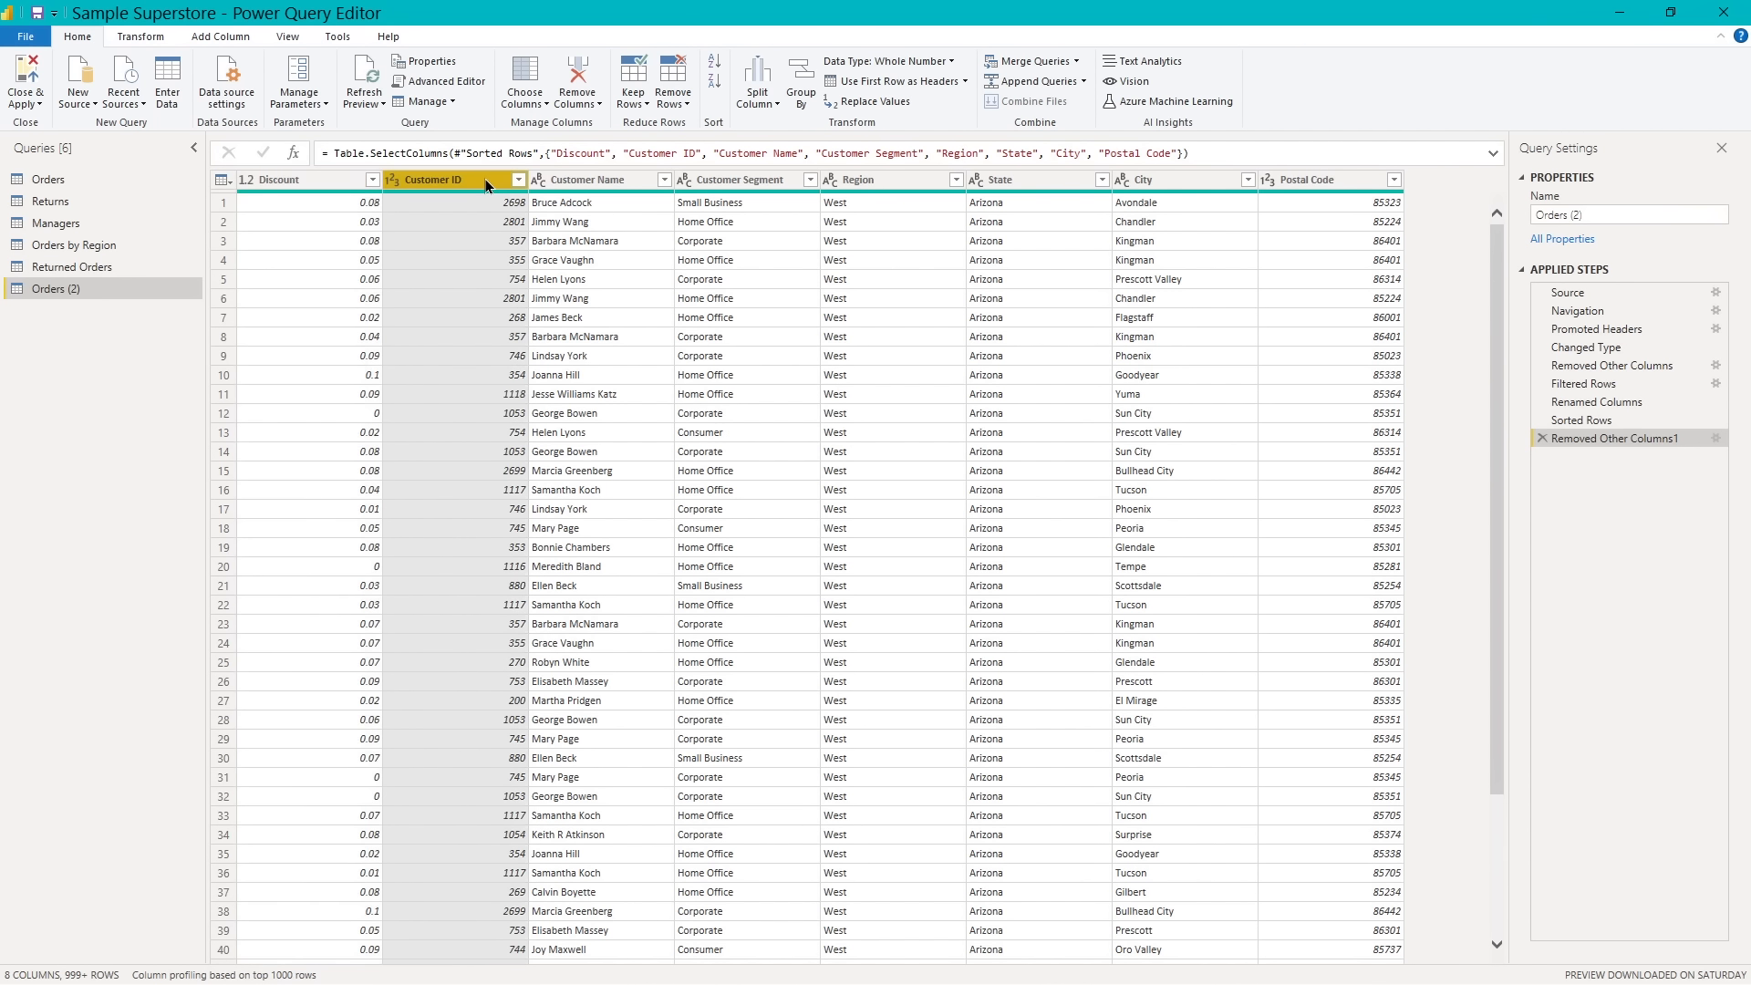
drag(485, 178, 348, 183)
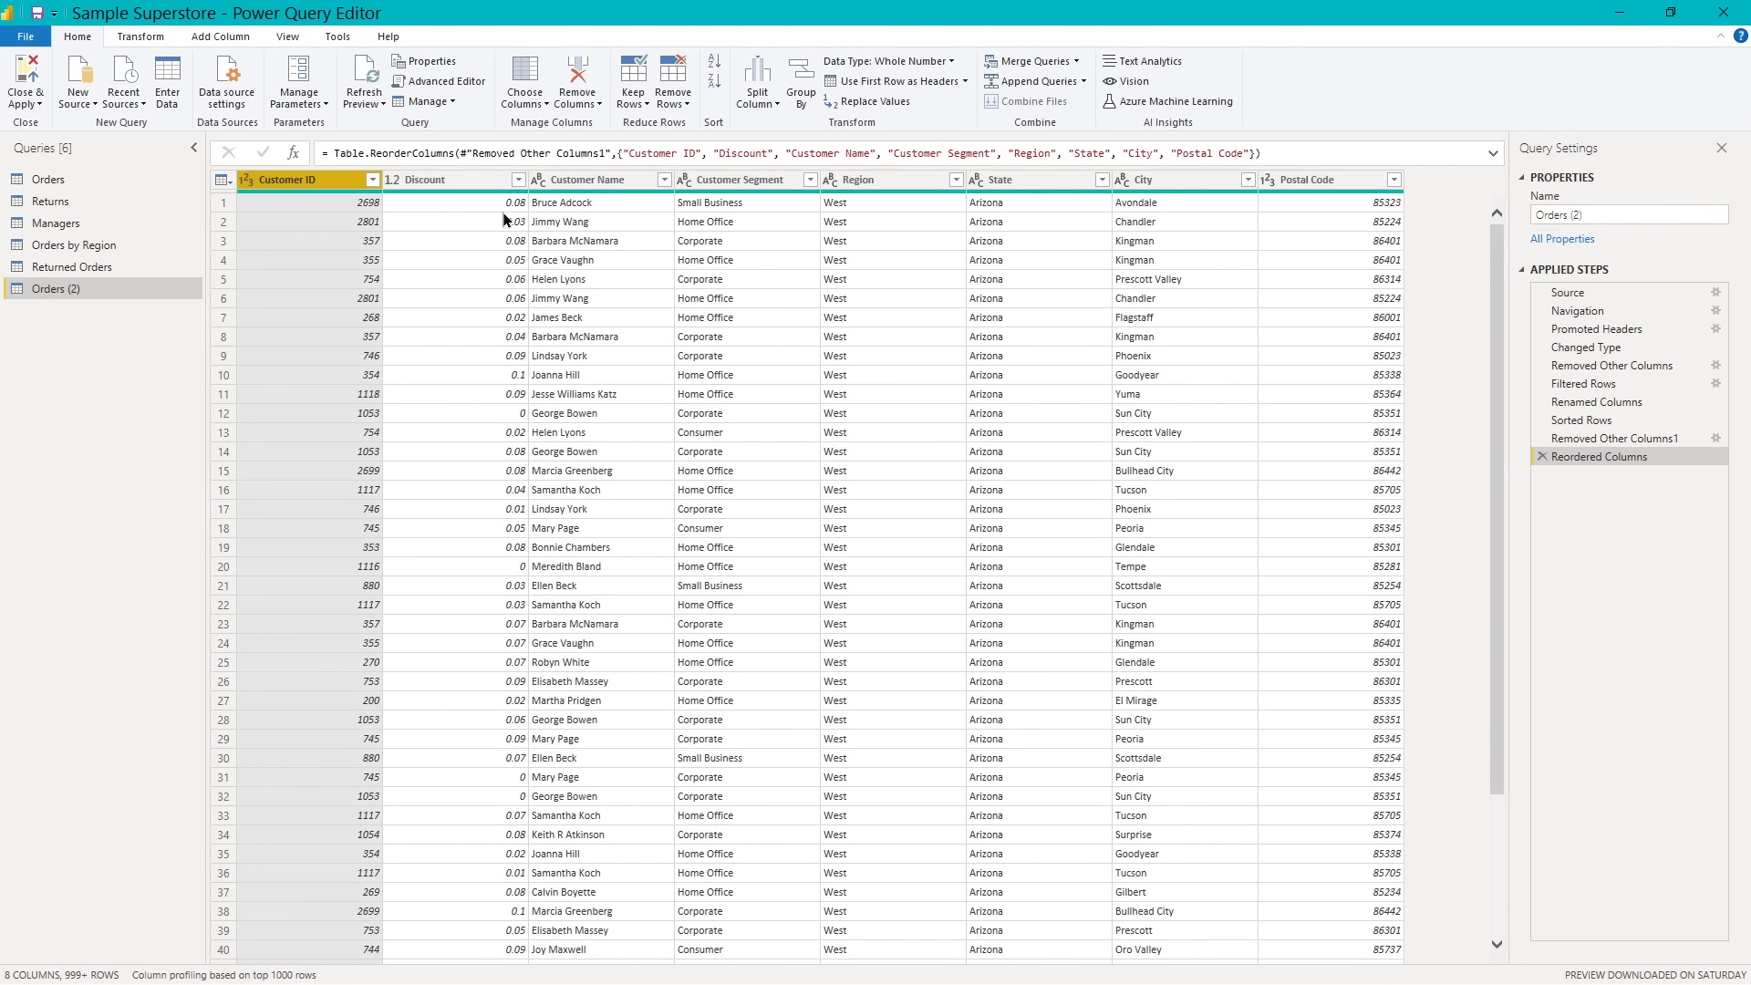
drag(610, 179, 476, 188)
drag(1179, 183, 606, 196)
drag(1146, 178, 673, 182)
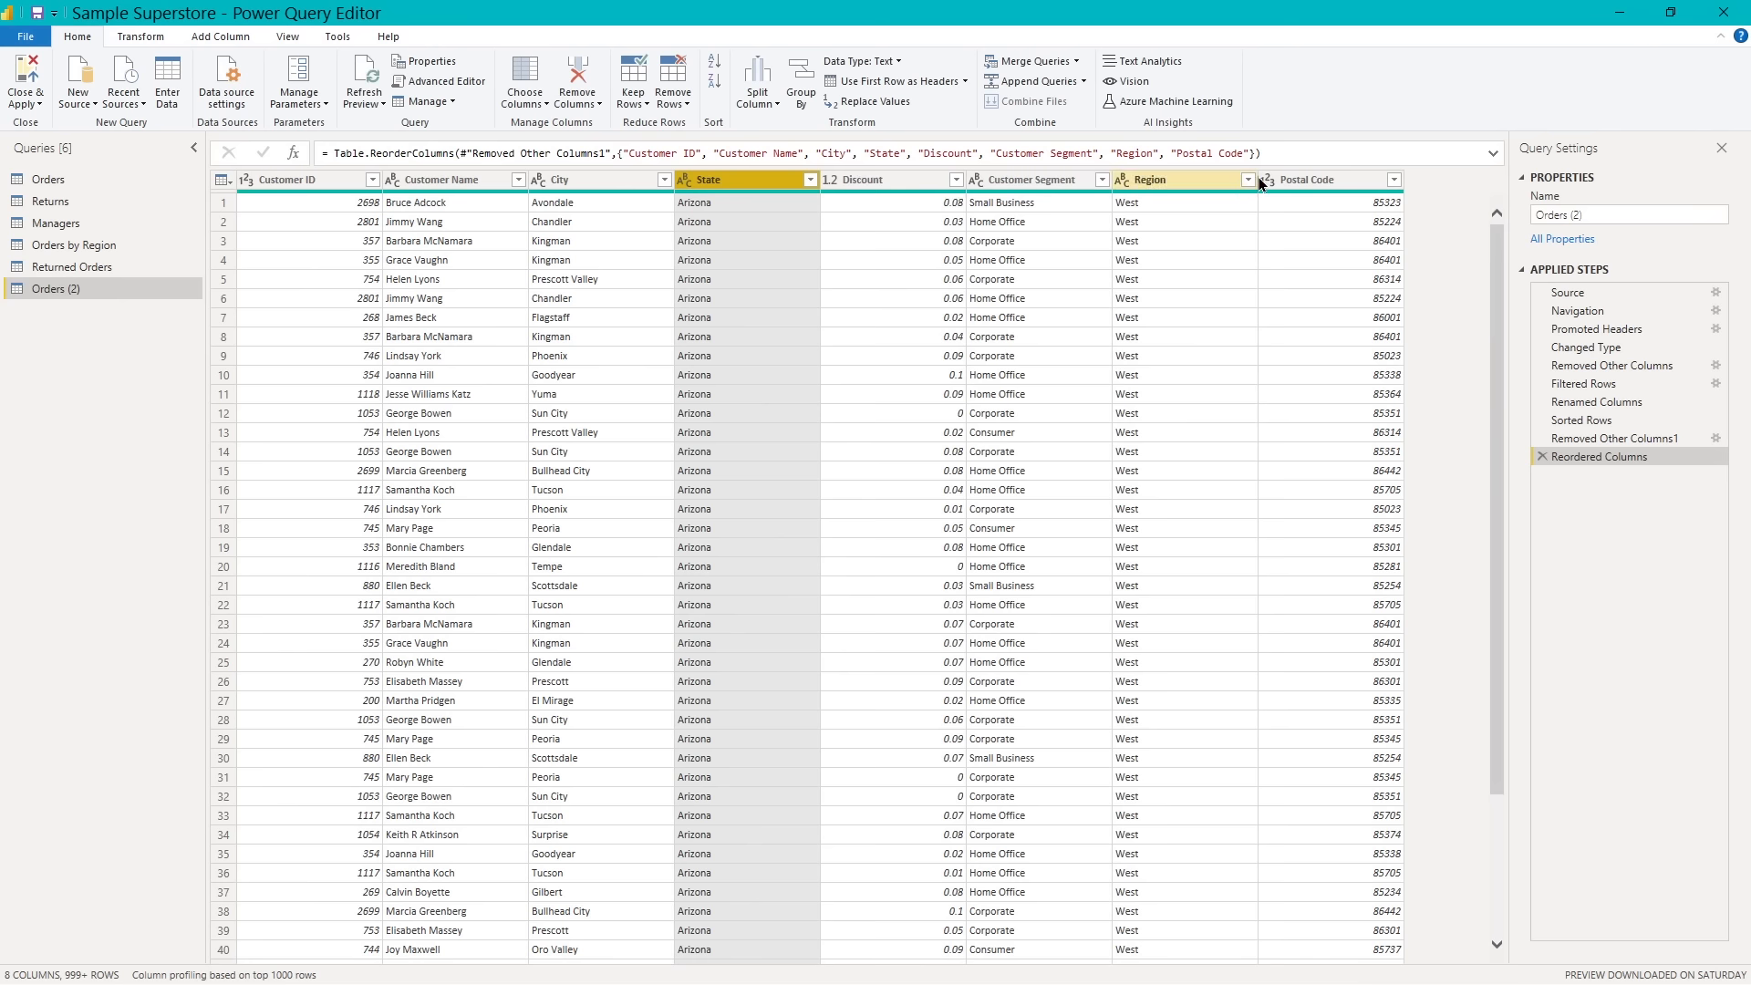
drag(1302, 182, 865, 200)
click(1307, 182)
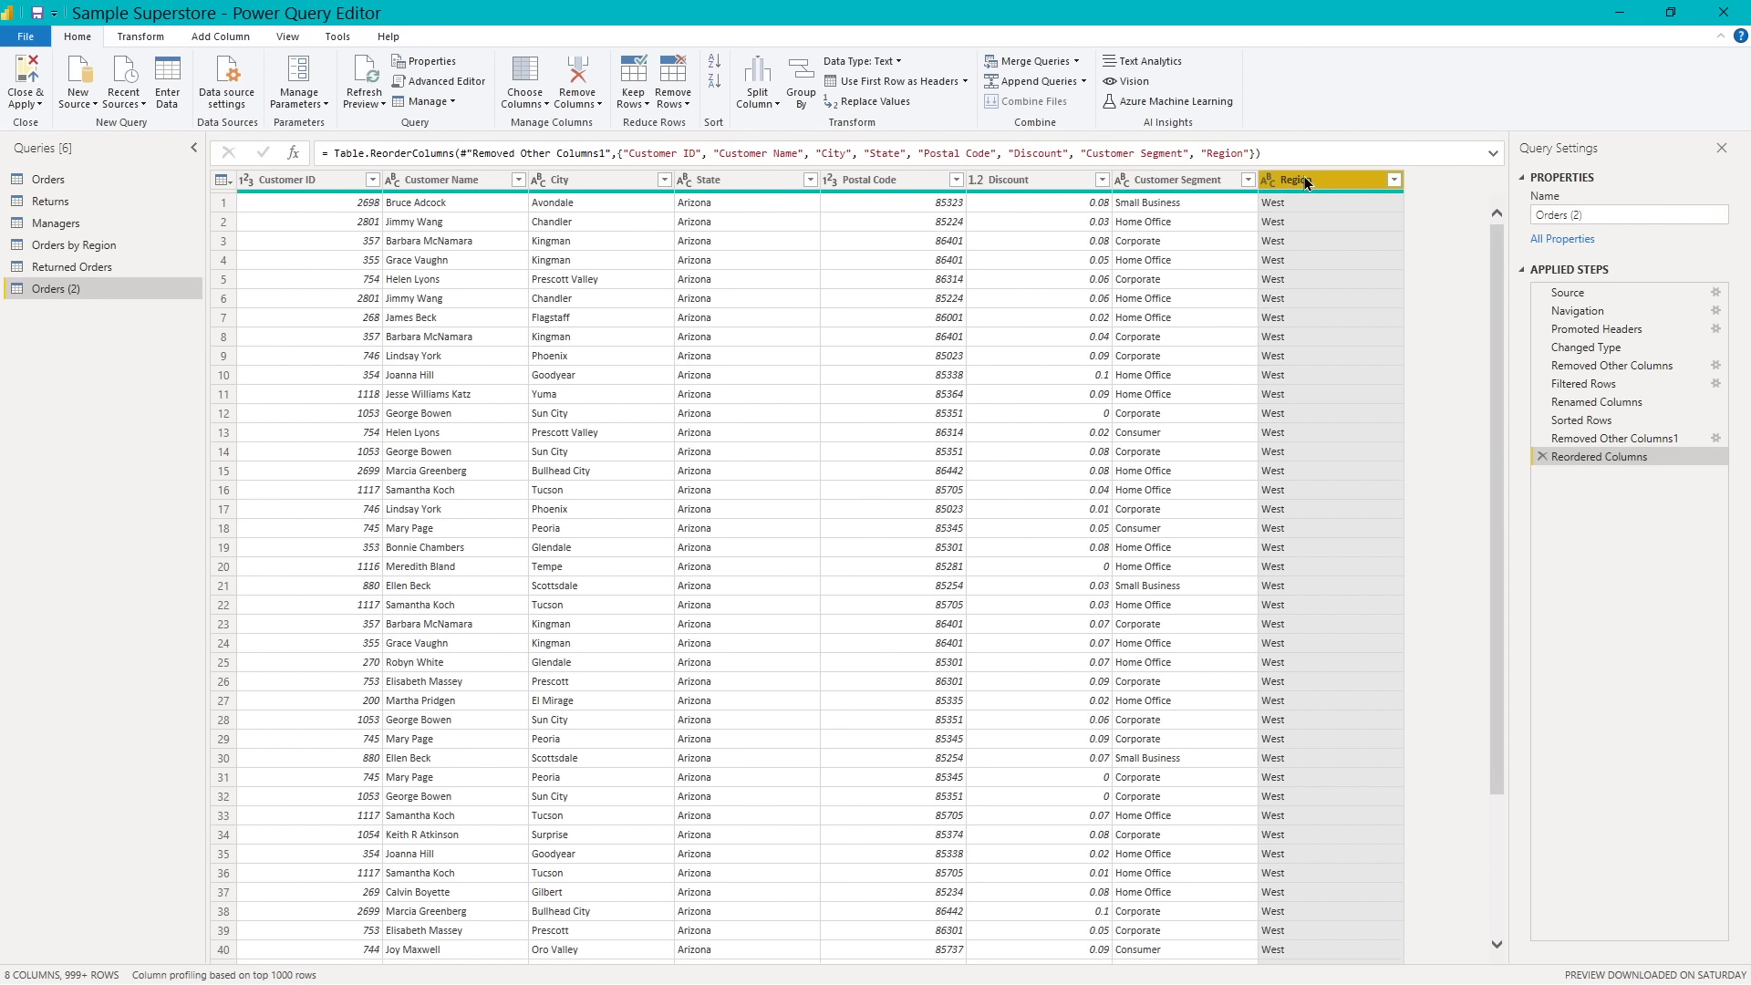
drag(1308, 180, 1016, 182)
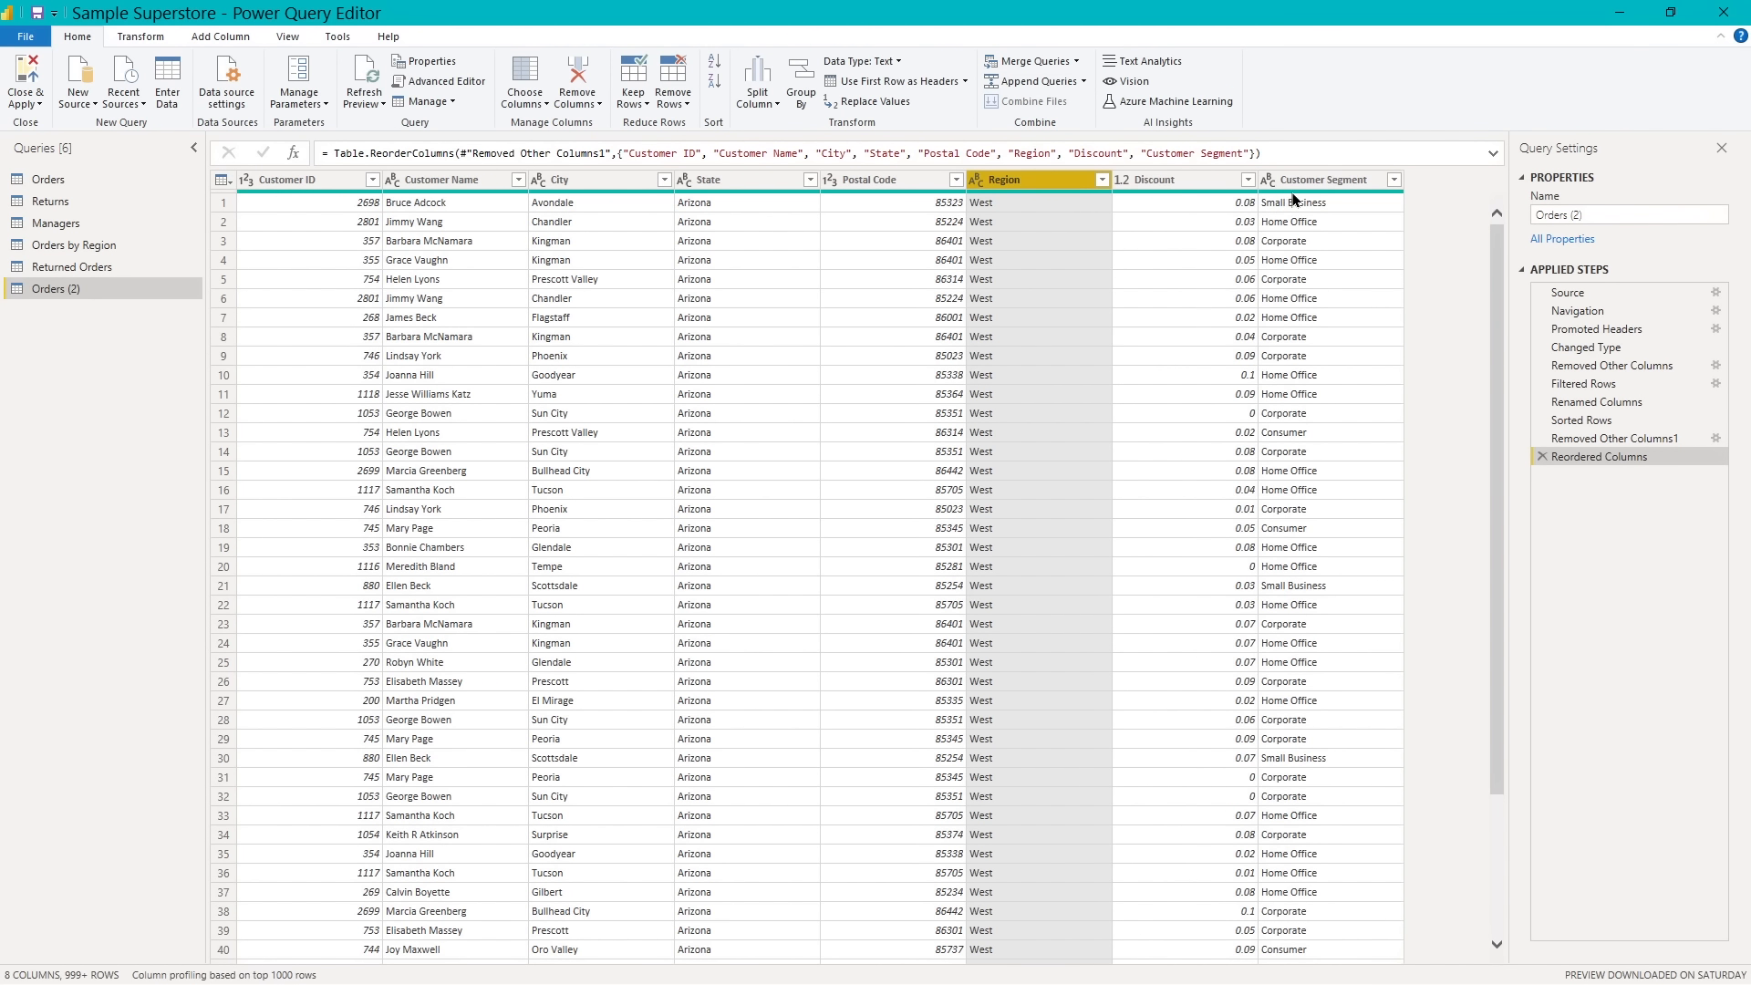
drag(1317, 188, 1184, 212)
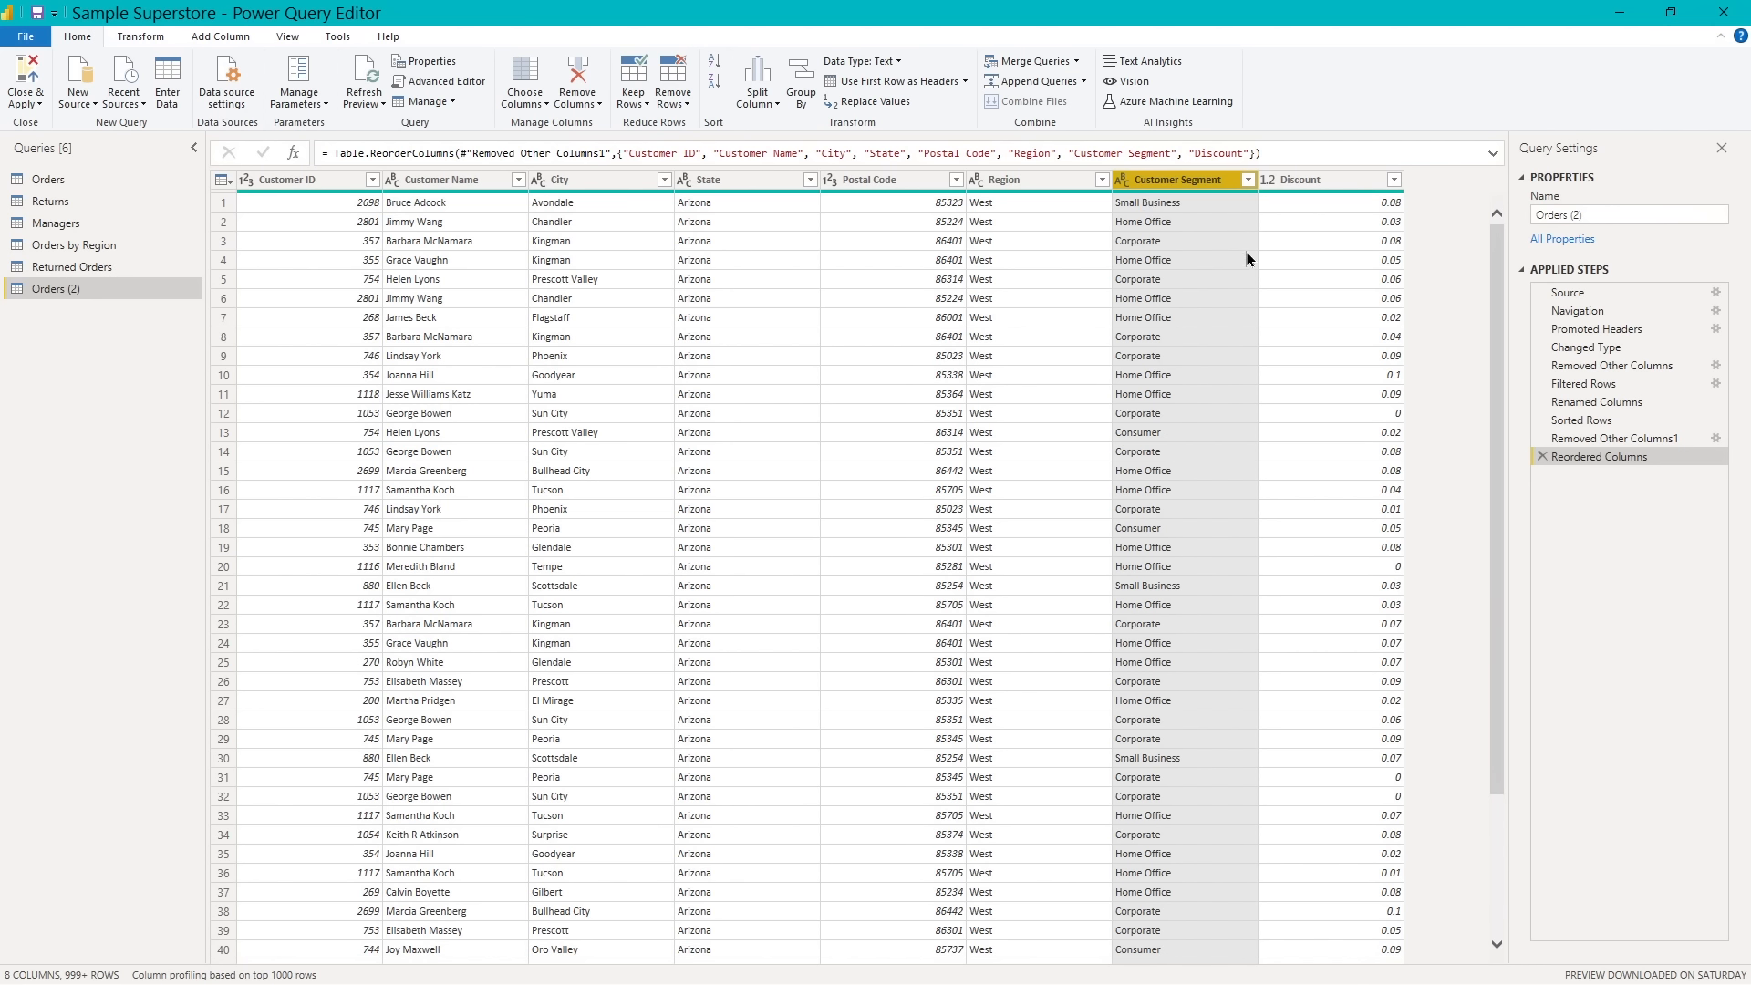
- Rename the customer copy of the Orders query as DimCustomers
click(1561, 216)
key(BackSpace)
text())
drag(1598, 208, 1522, 231)
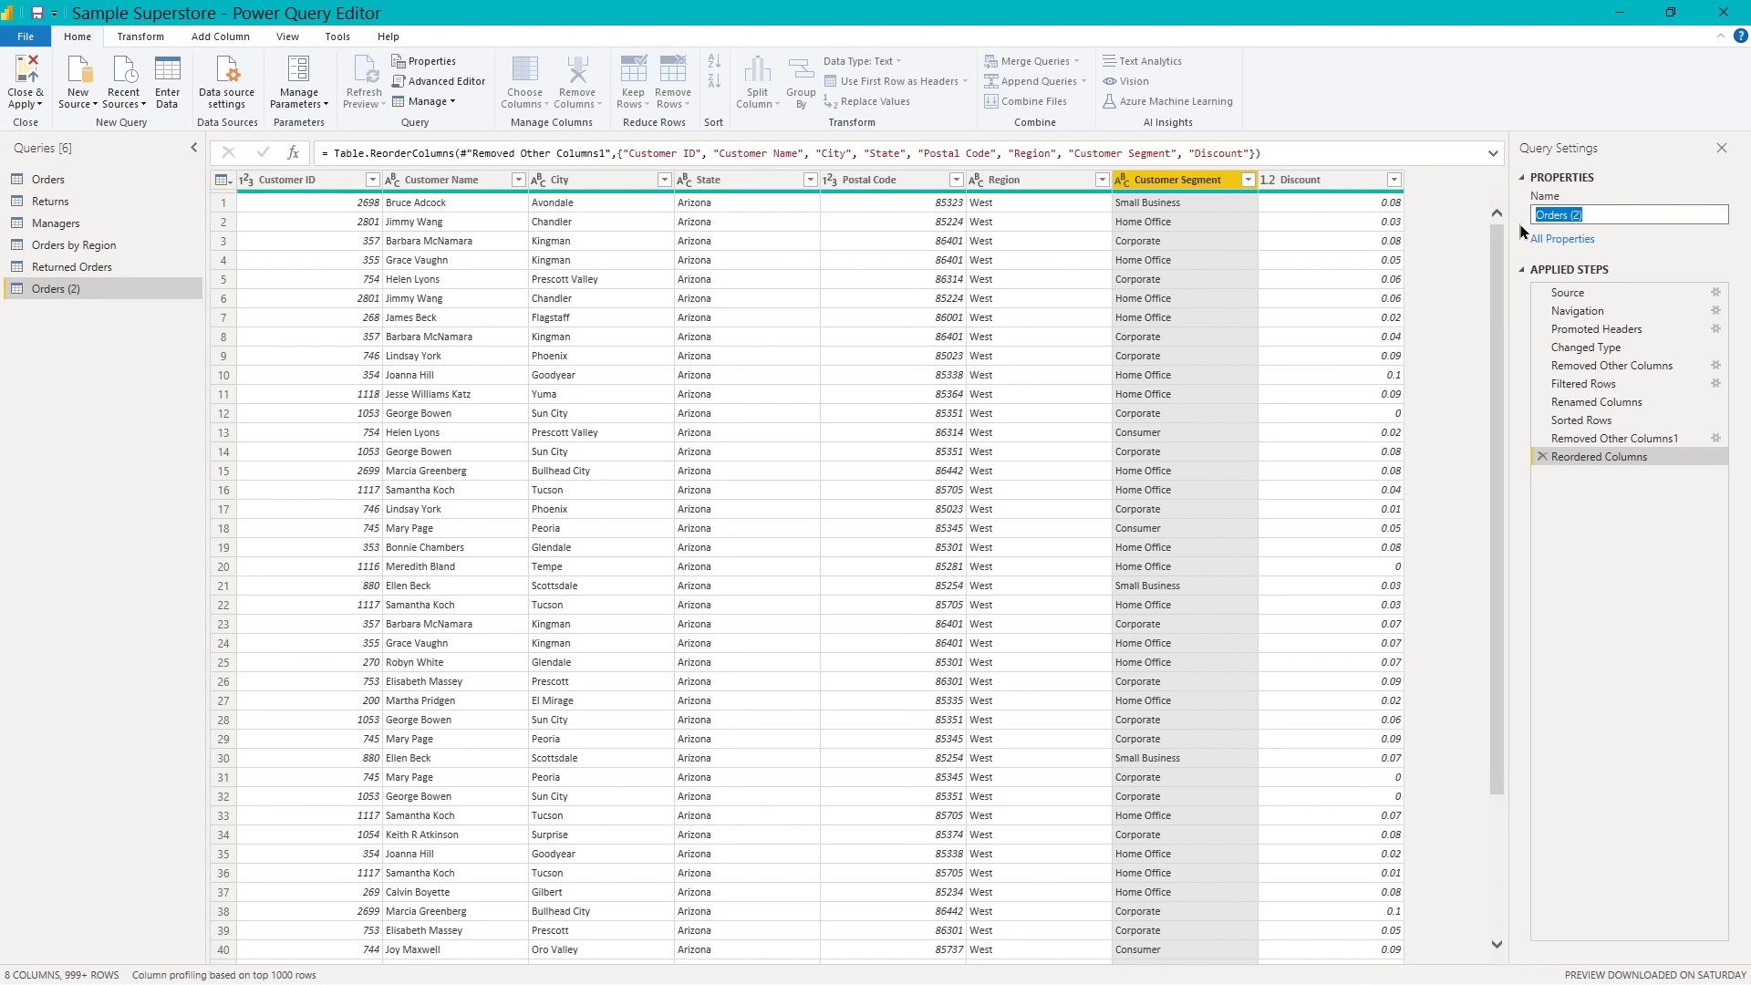
text(DimCustomers)
key(Return)
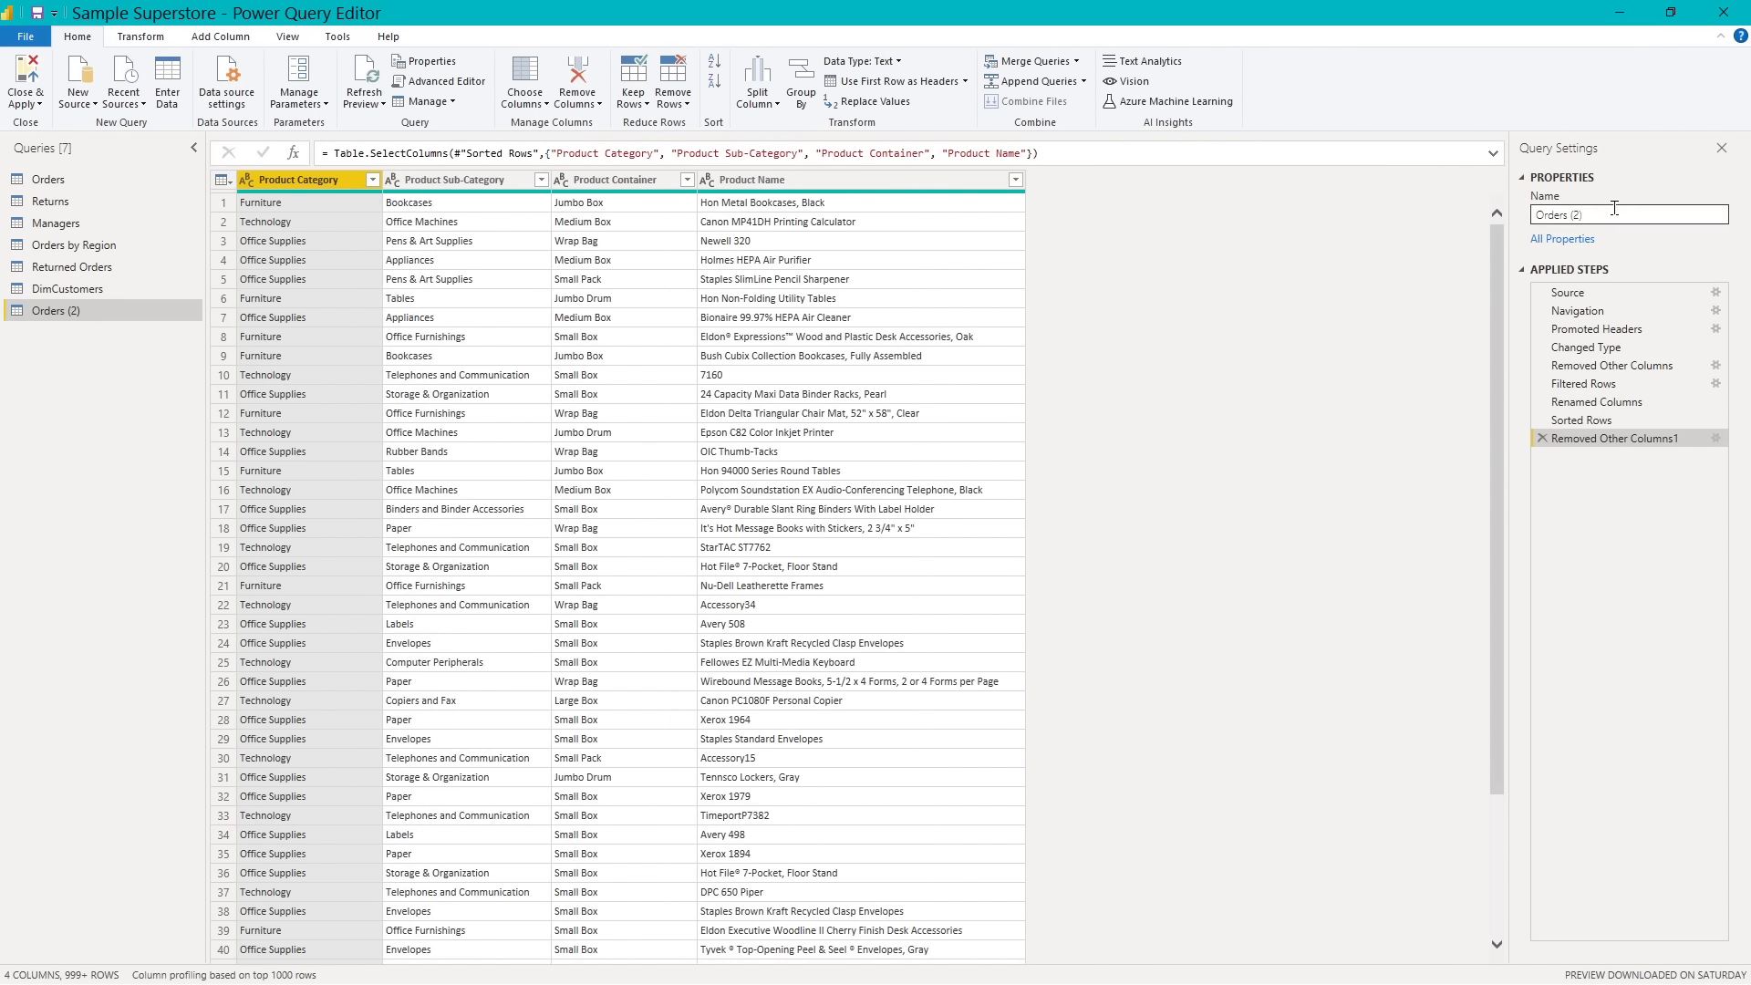
- Rename the product copy of the Orders query as DimProducts and make Product Name its first column
drag(1614, 208, 1508, 208)
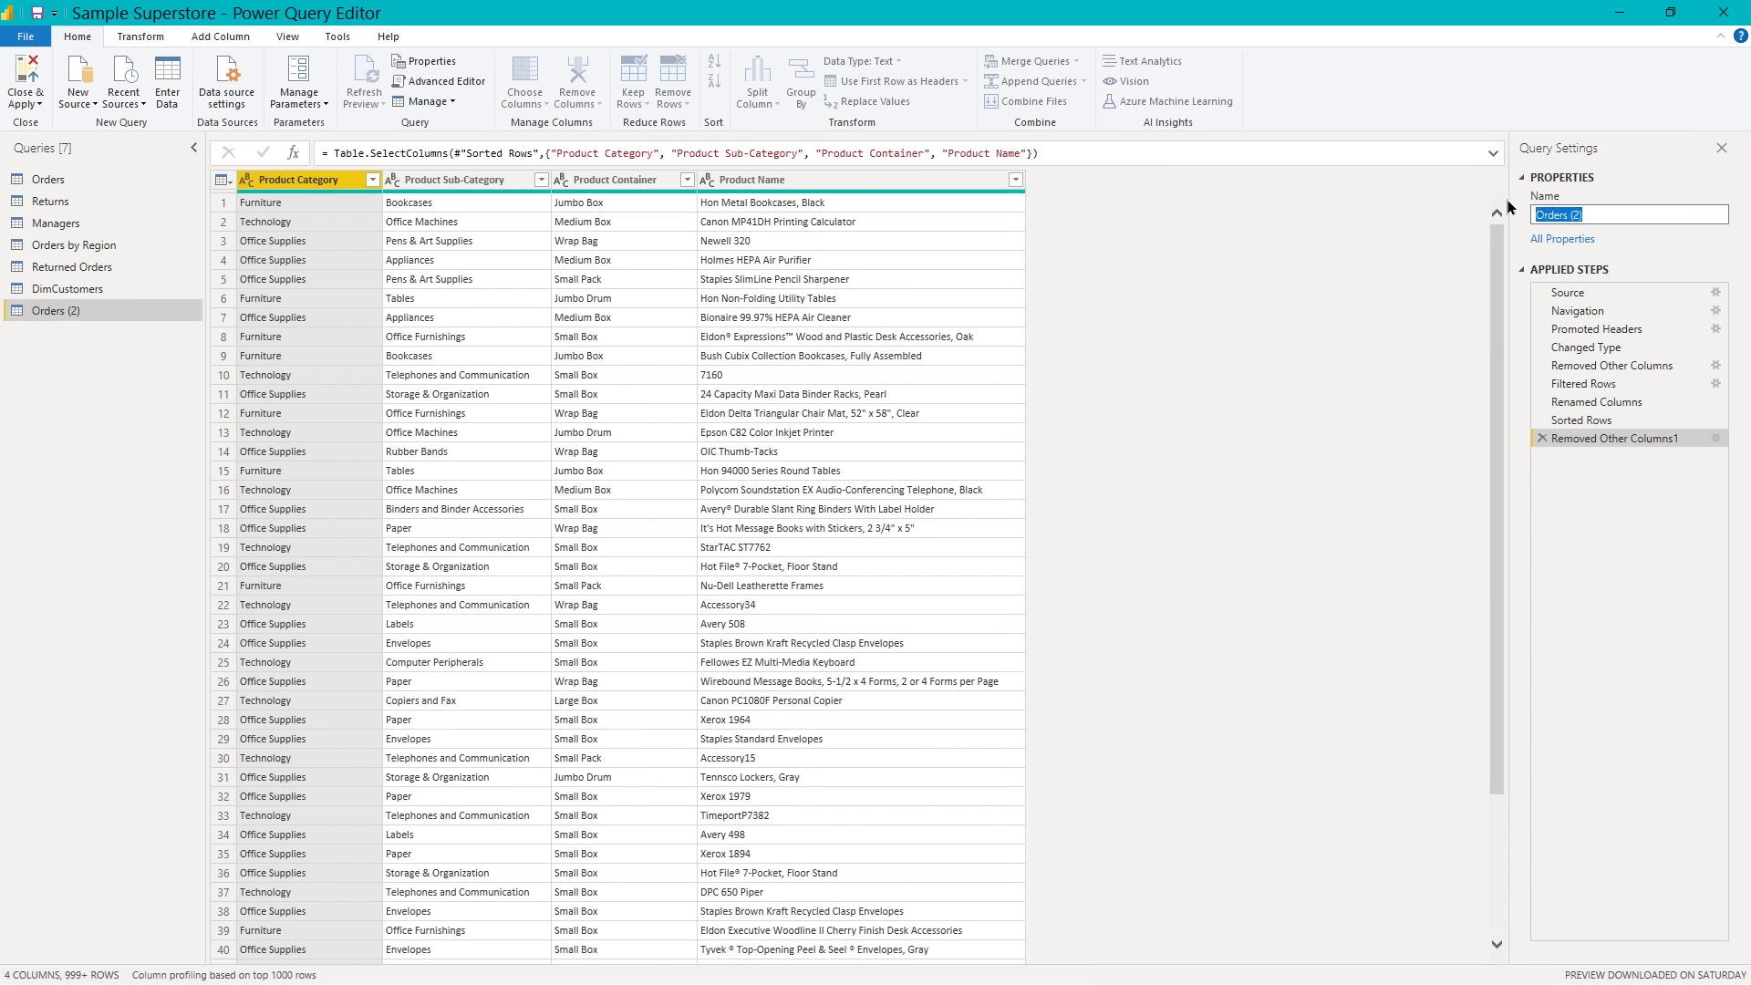
text(DimProducts)
key(Return)
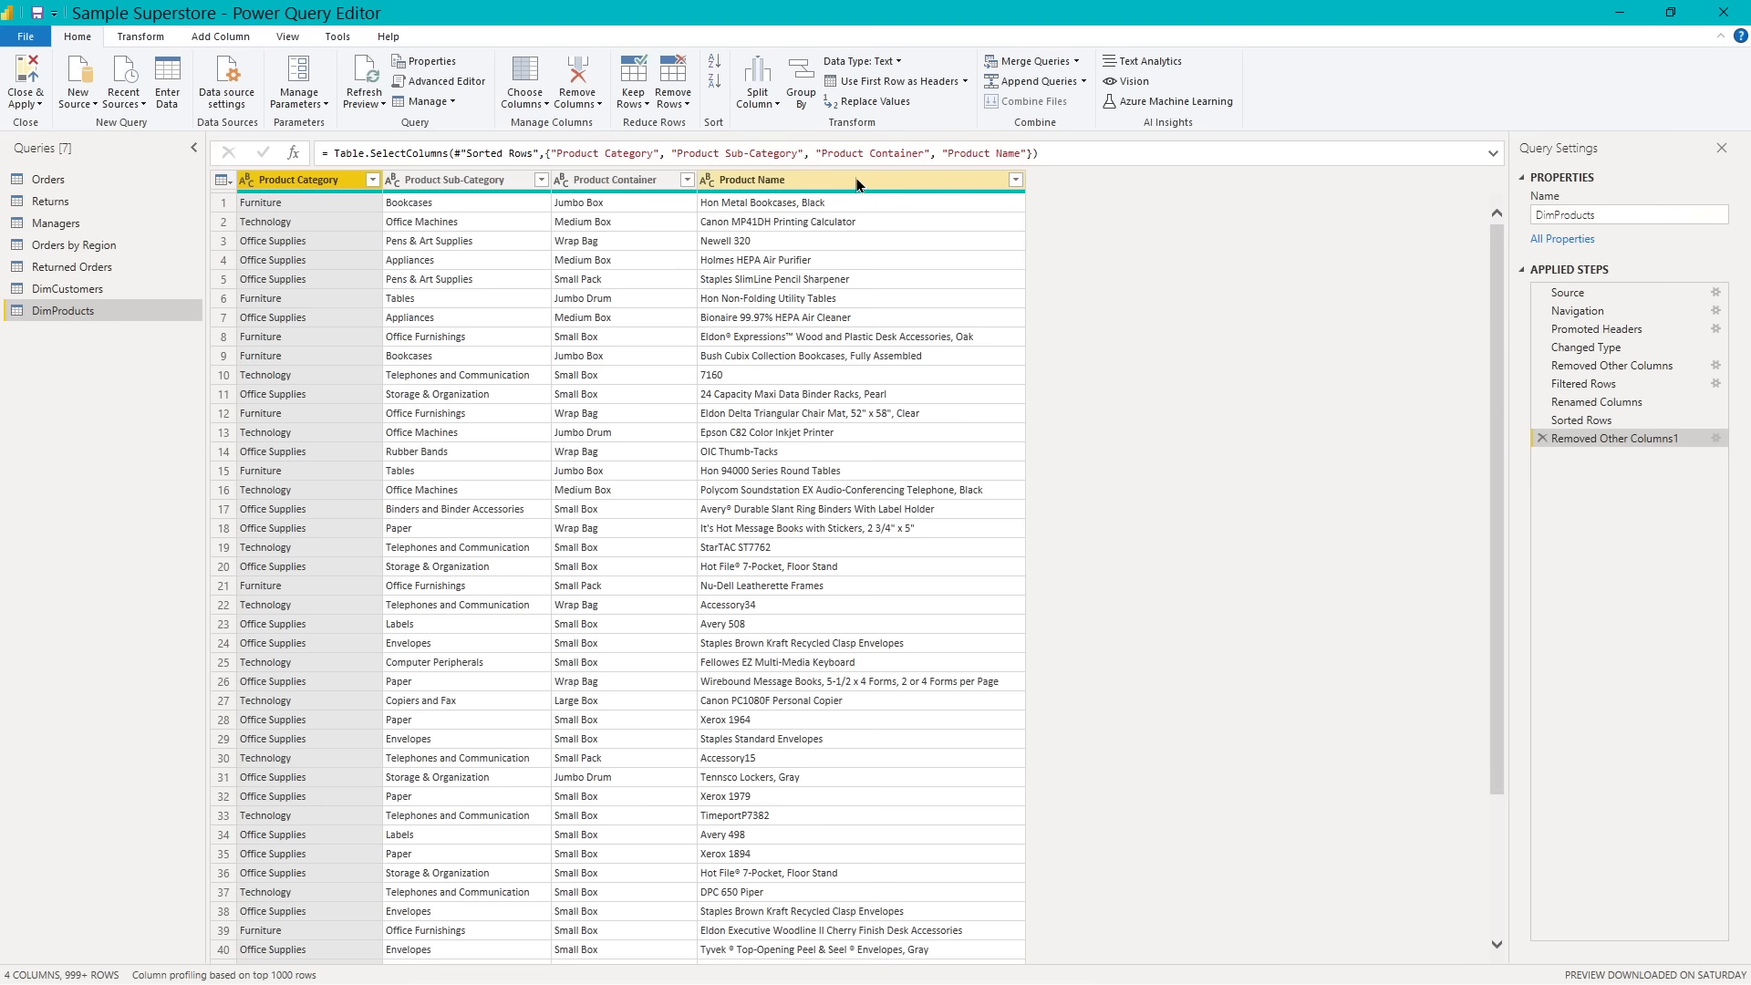
drag(856, 178, 392, 217)
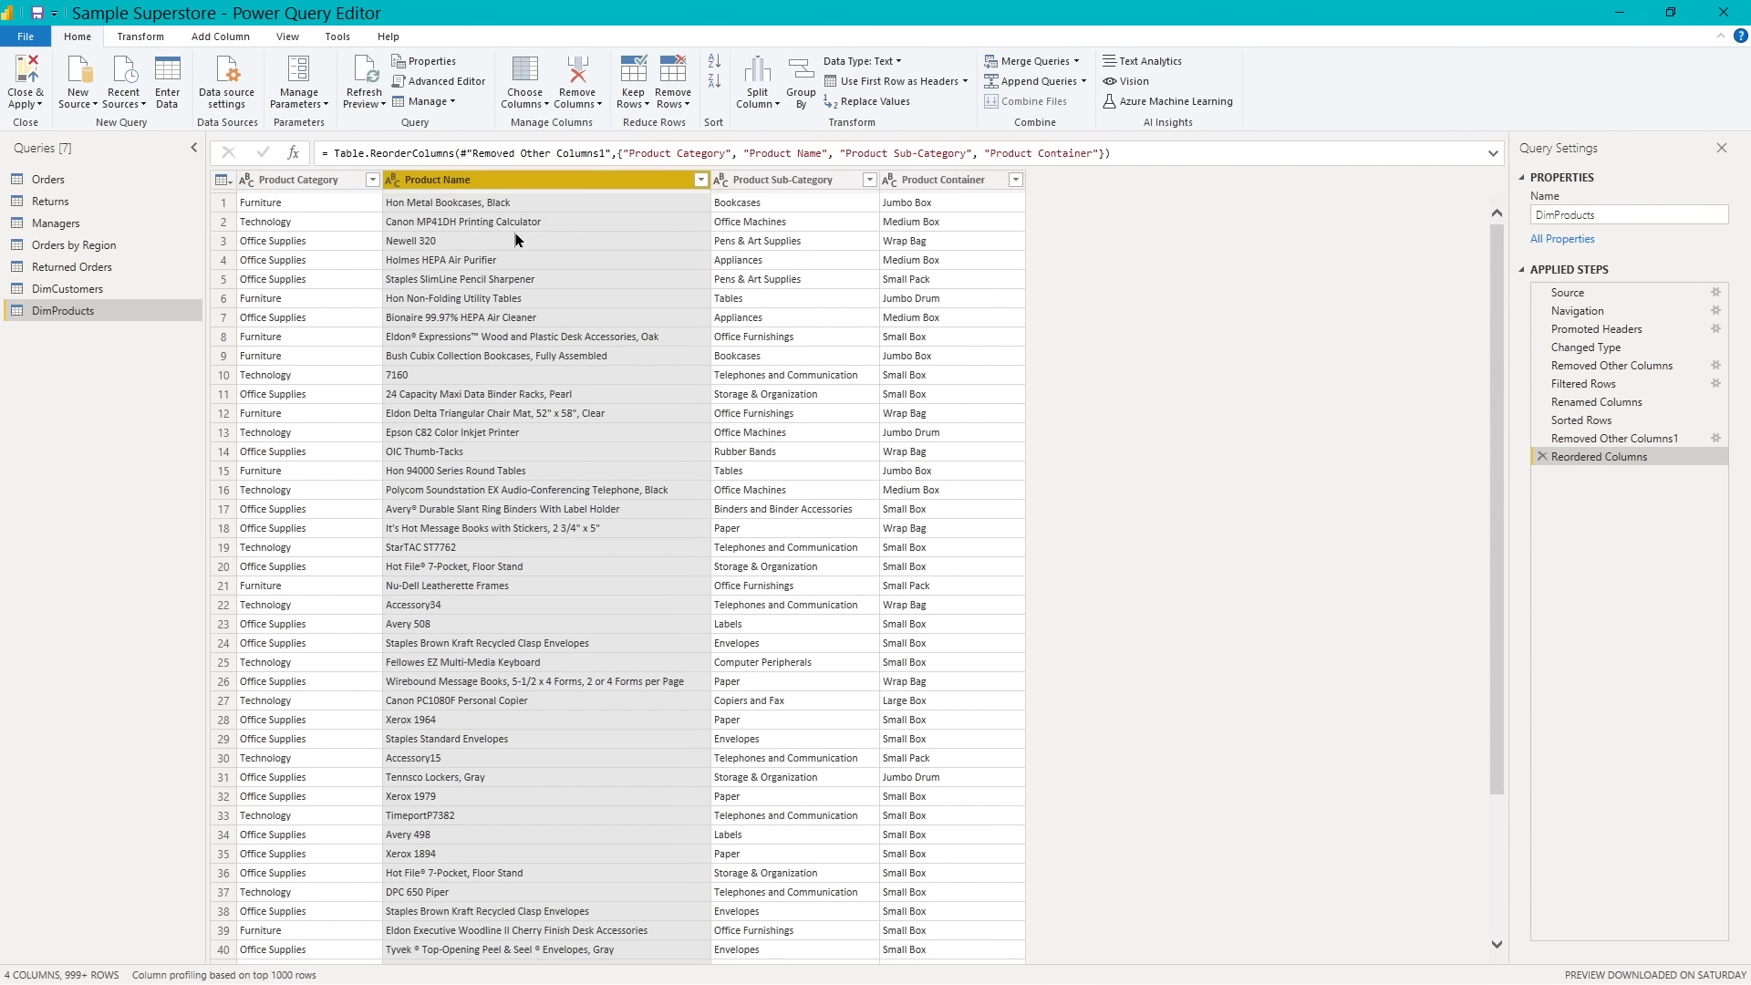
drag(508, 183, 212, 185)
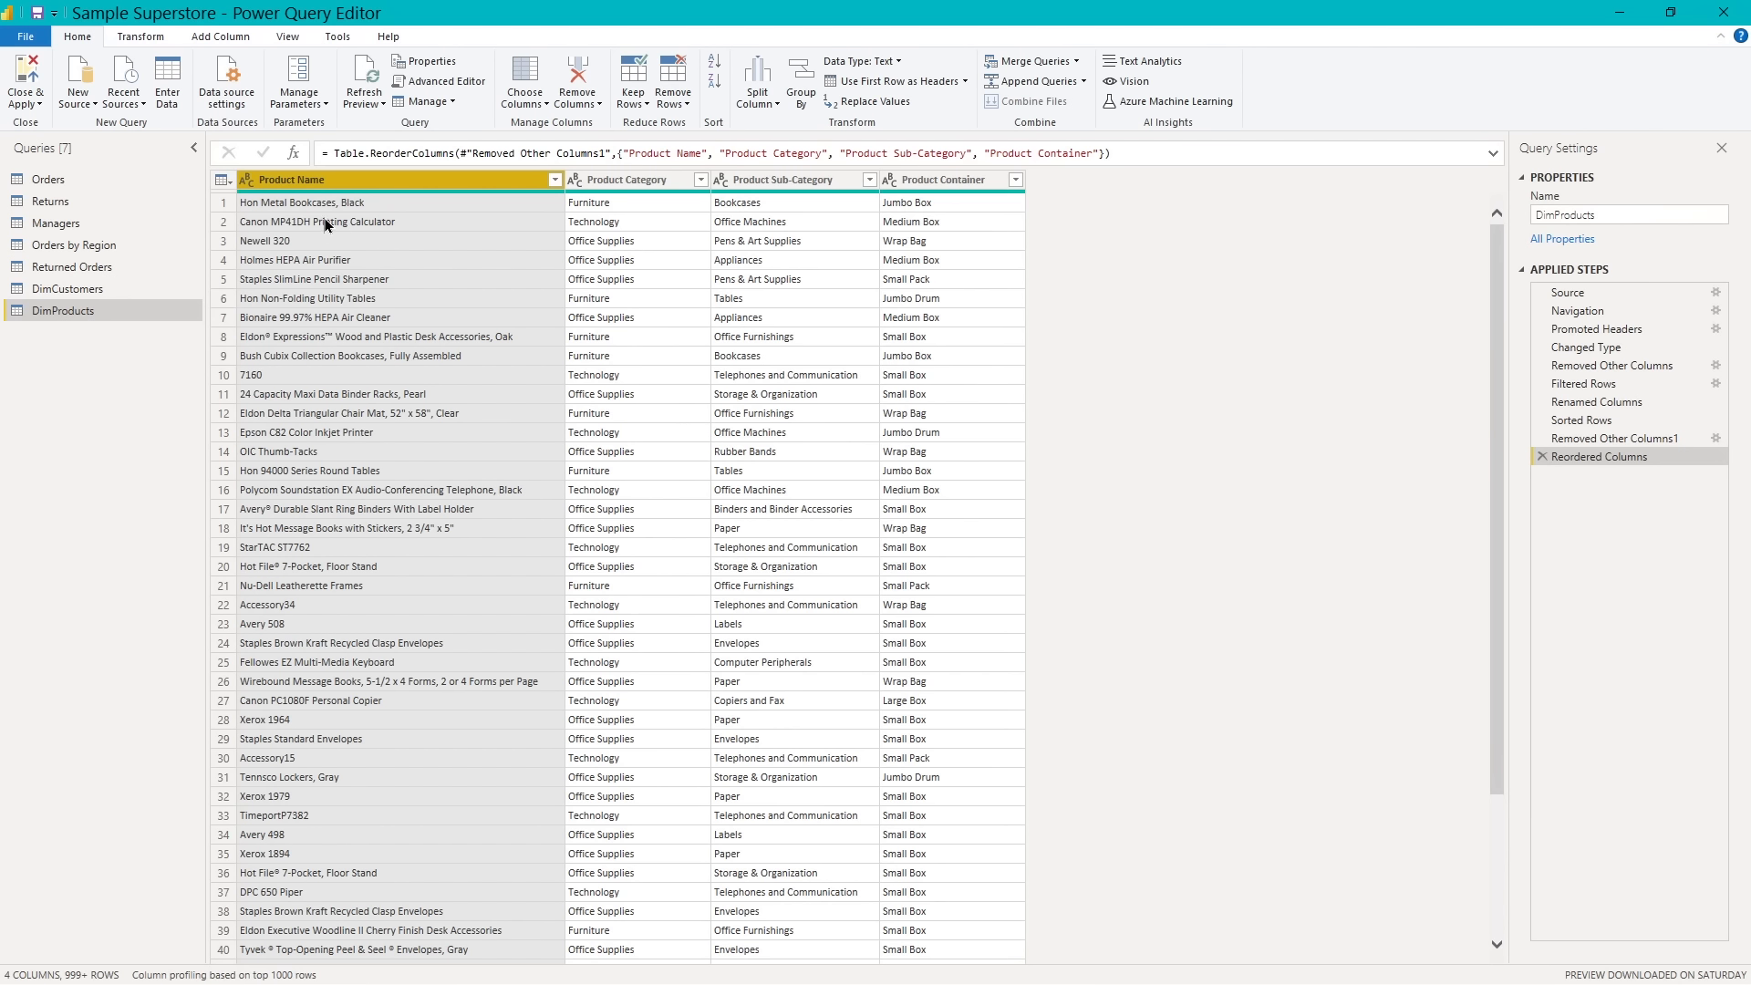
- Add a custom index column to DimProducts with starting index 001 and increment 1
click(236, 41)
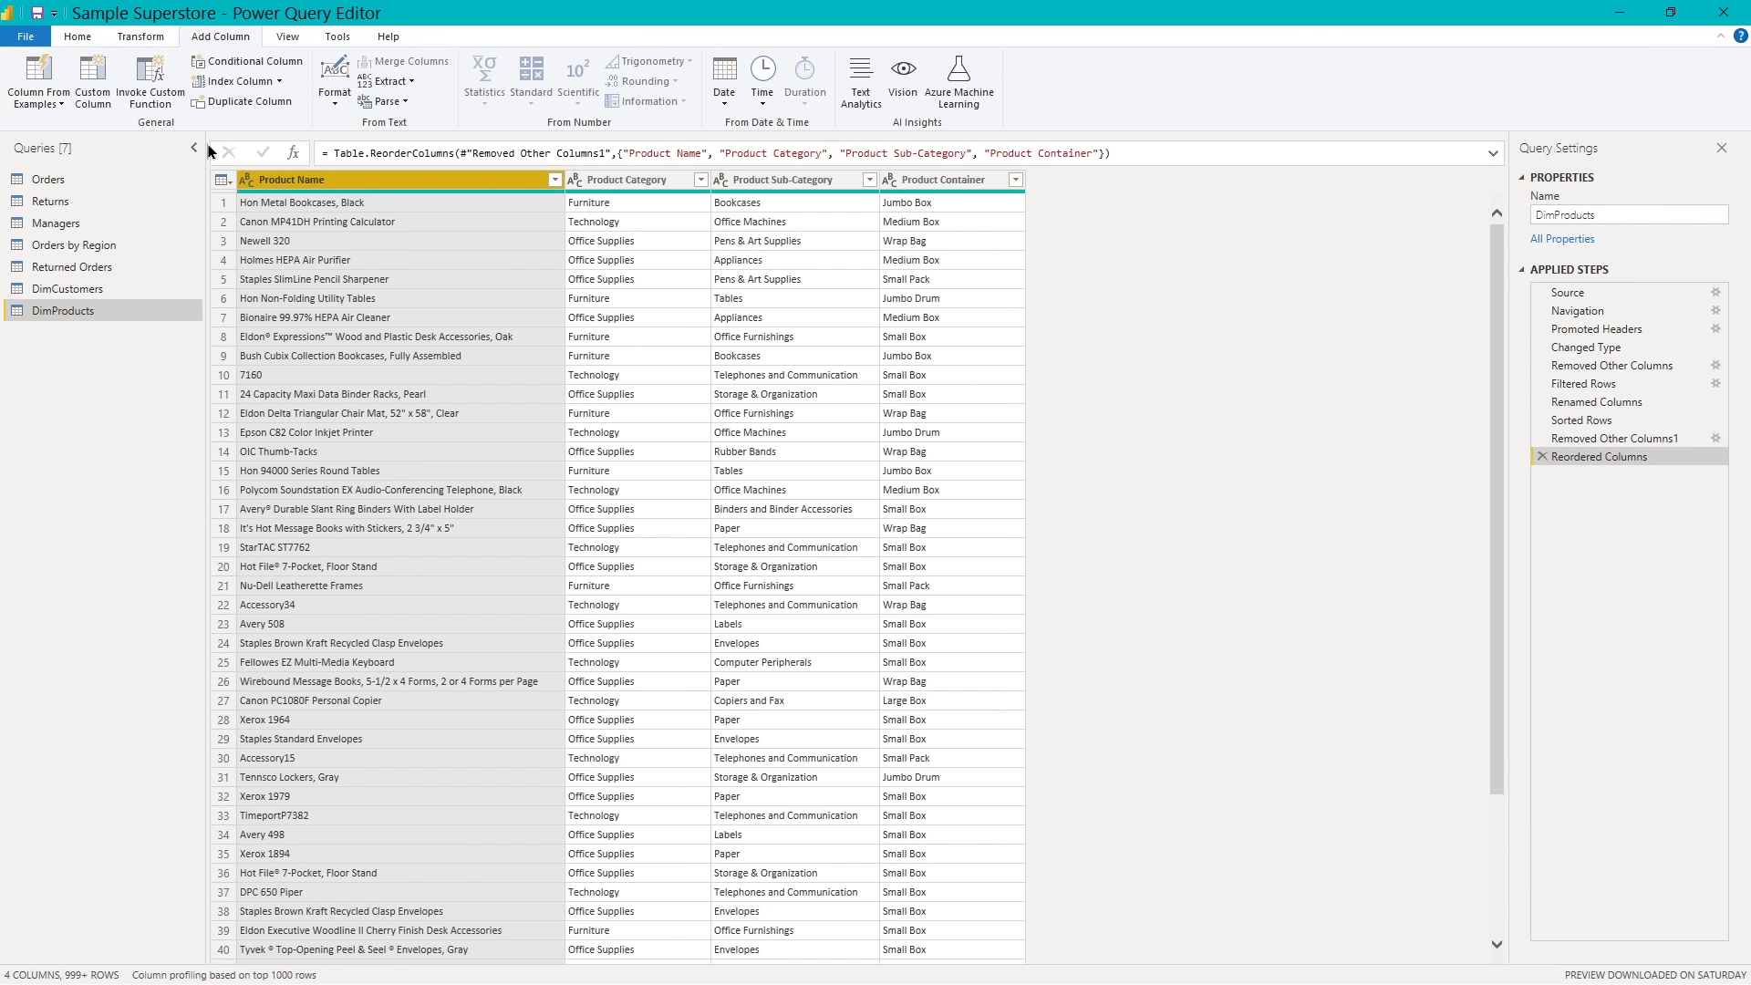
click(281, 82)
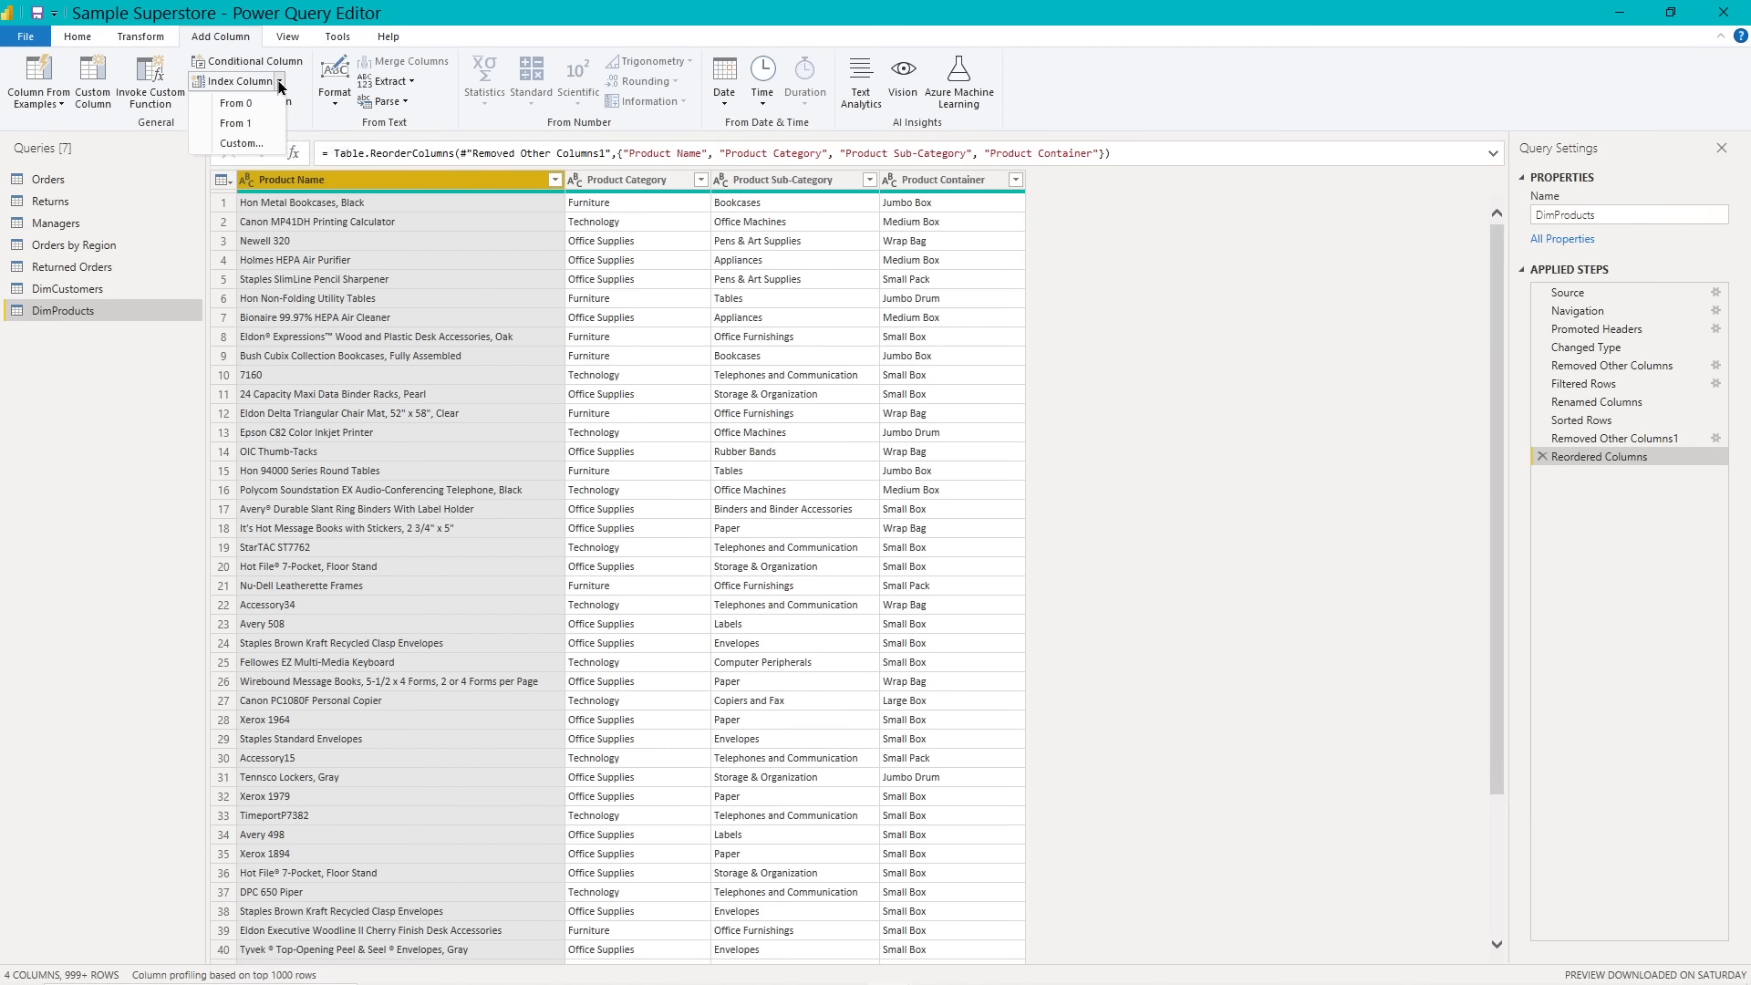
click(239, 144)
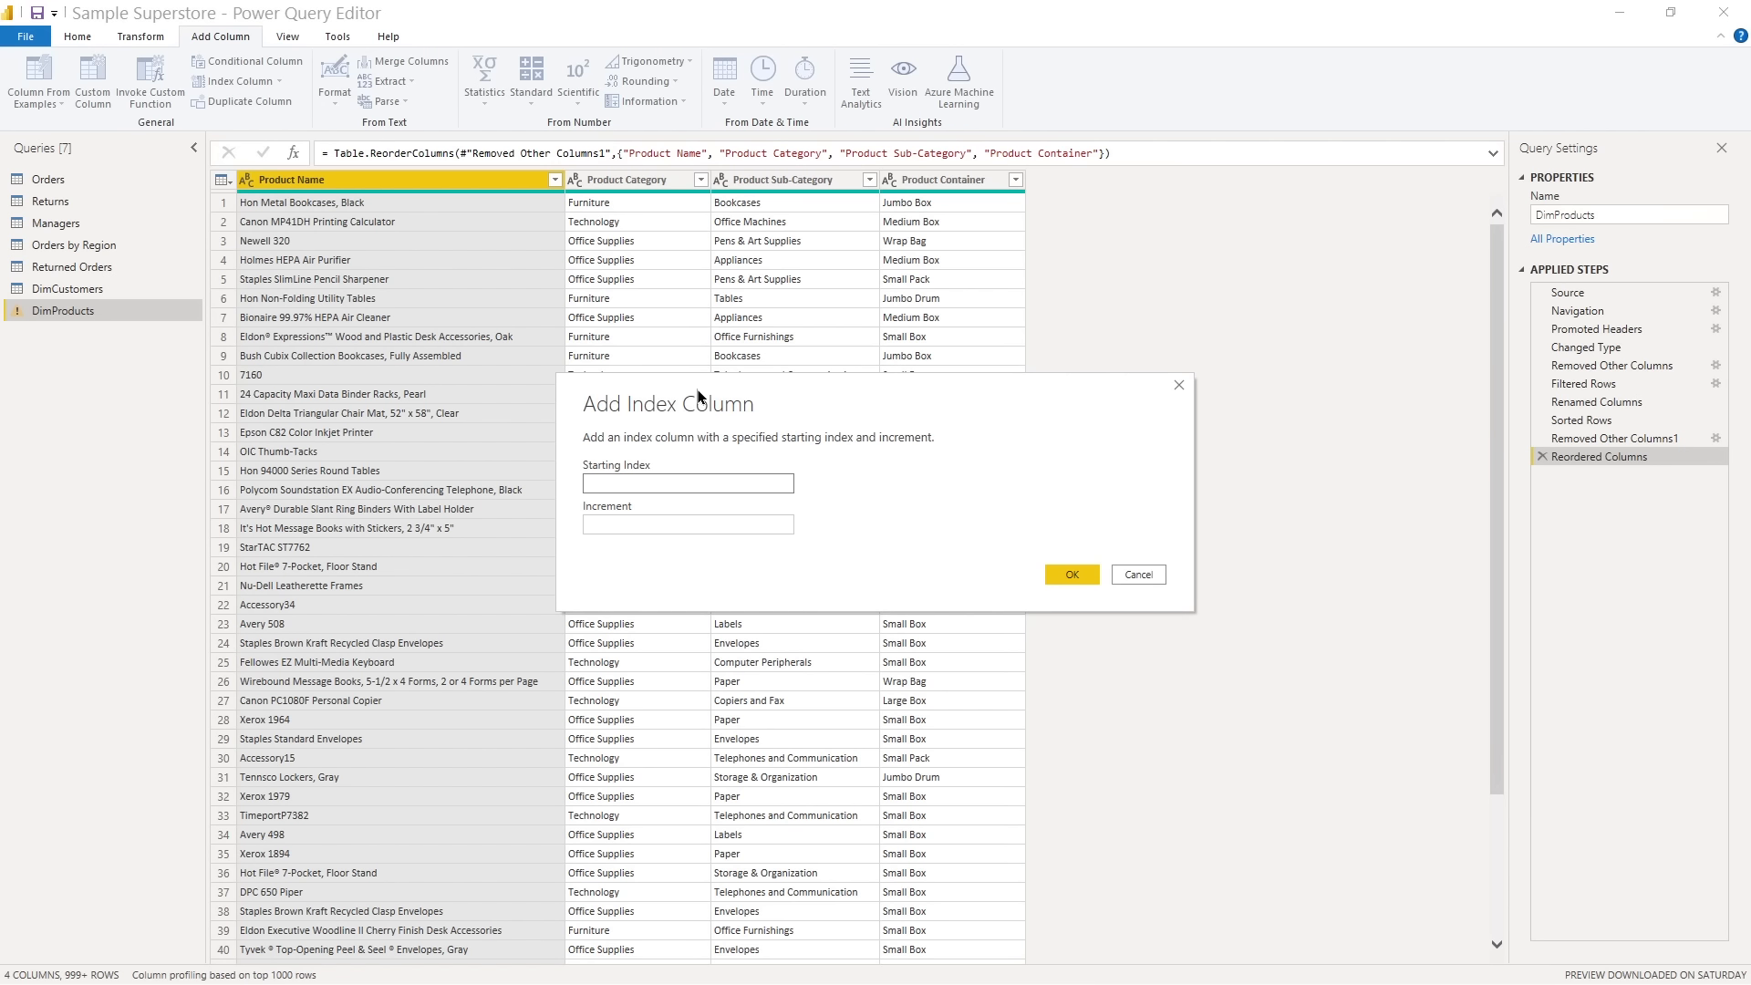
text(001)
click(602, 527)
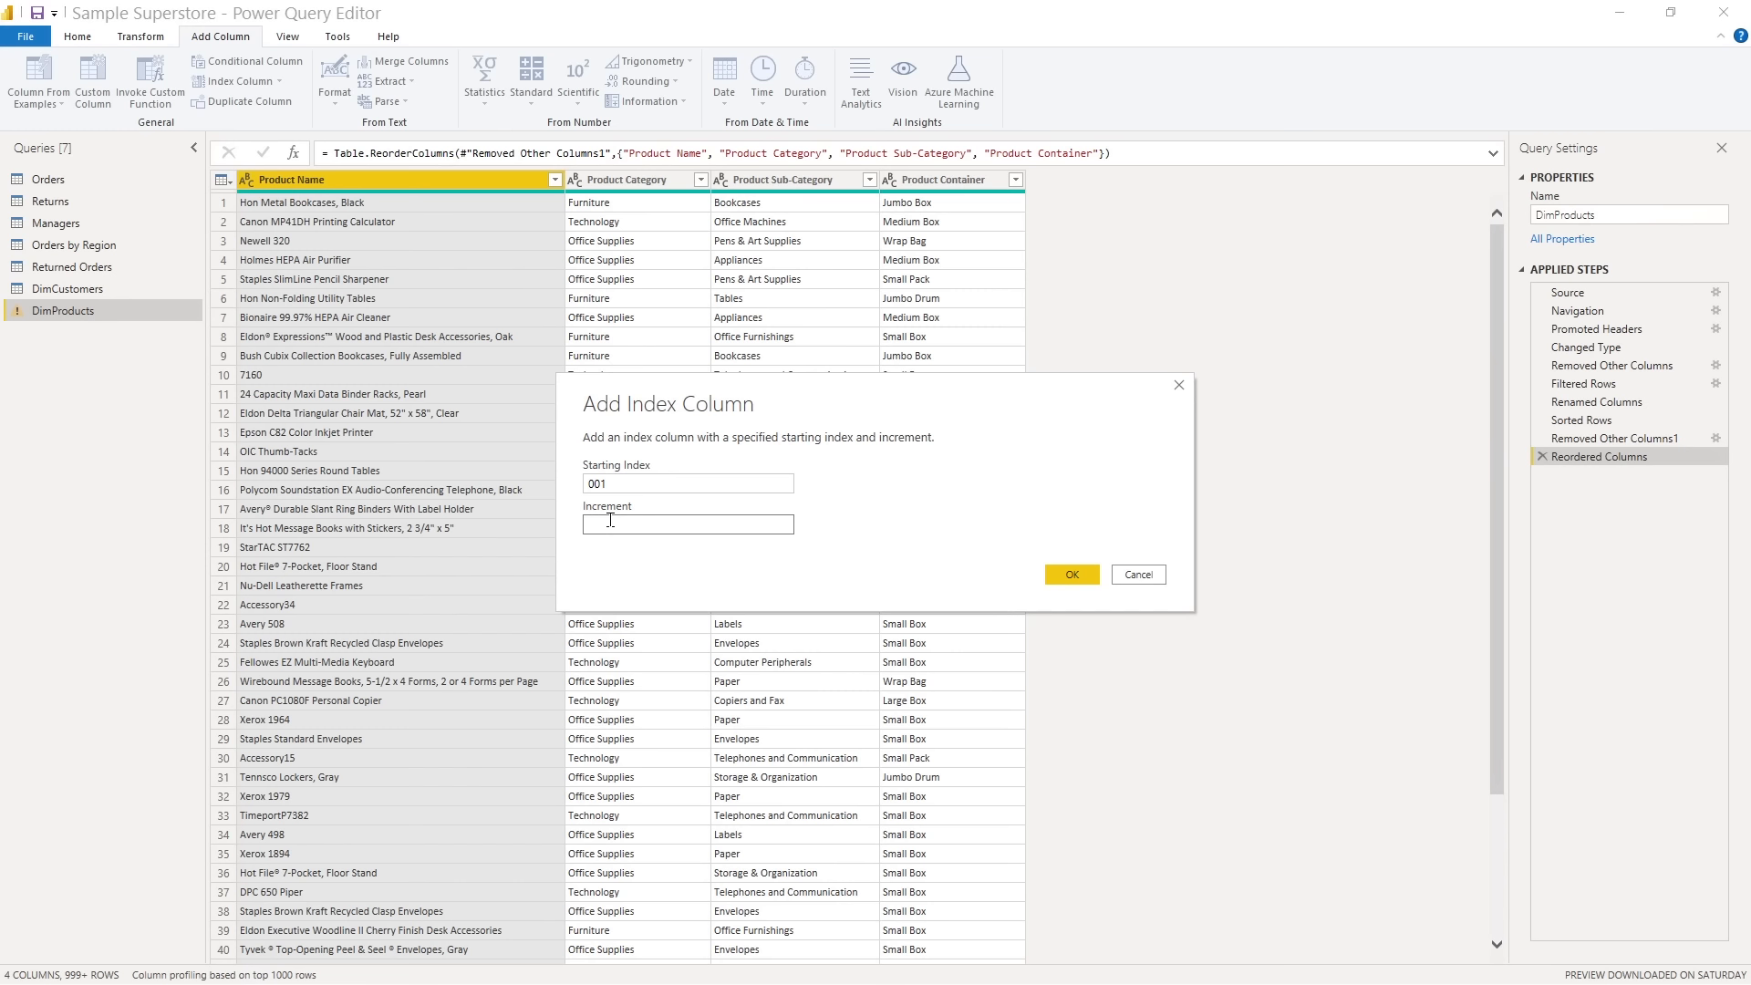
text(1)
click(1083, 580)
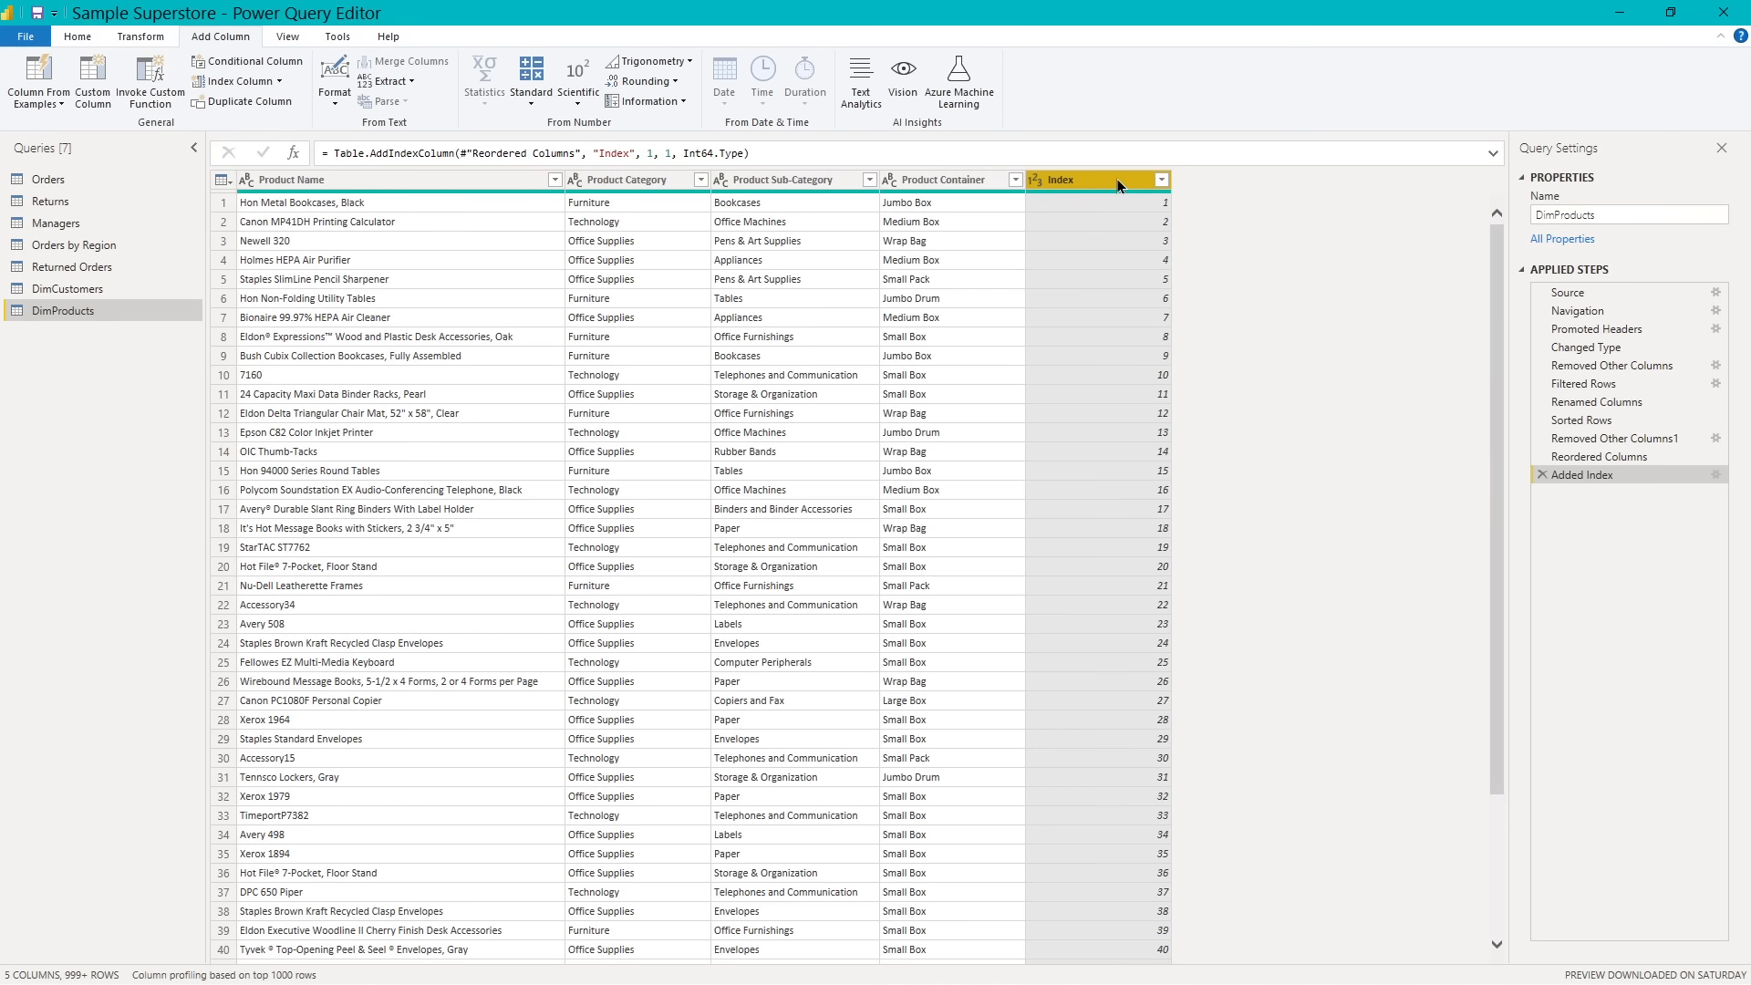
- Make Index the first column of DimProducts, and close the query editor with all changes applied
drag(1119, 179, 255, 198)
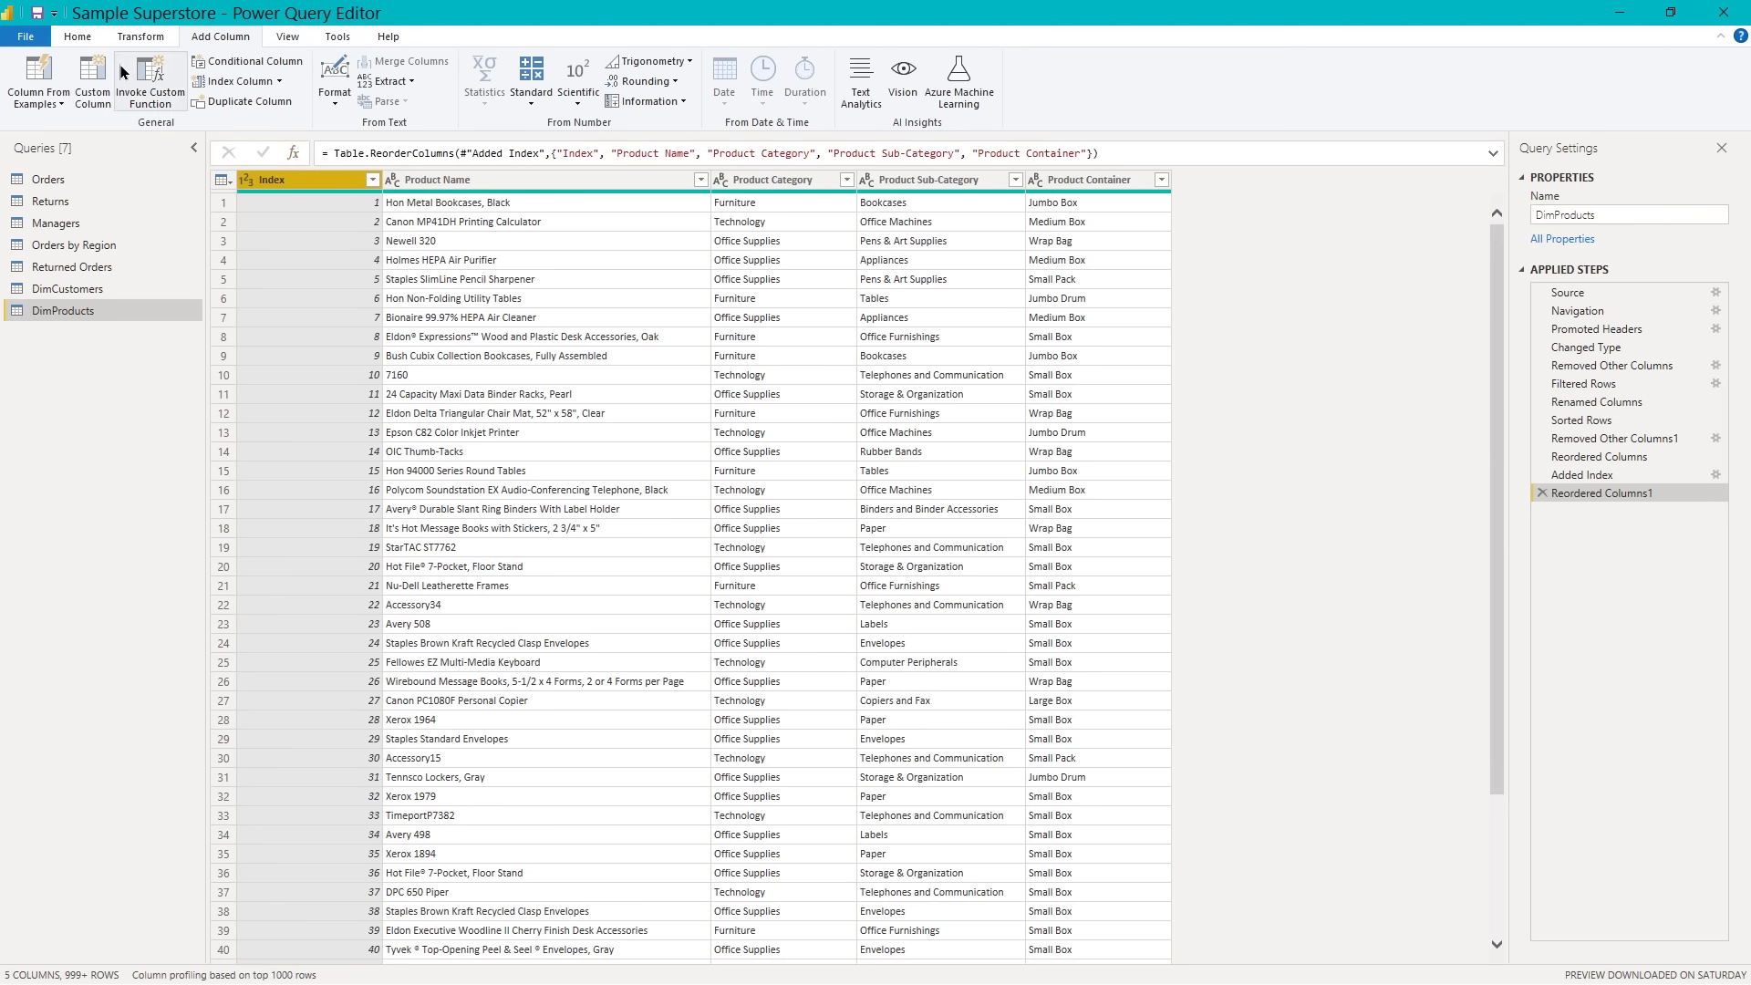
click(81, 39)
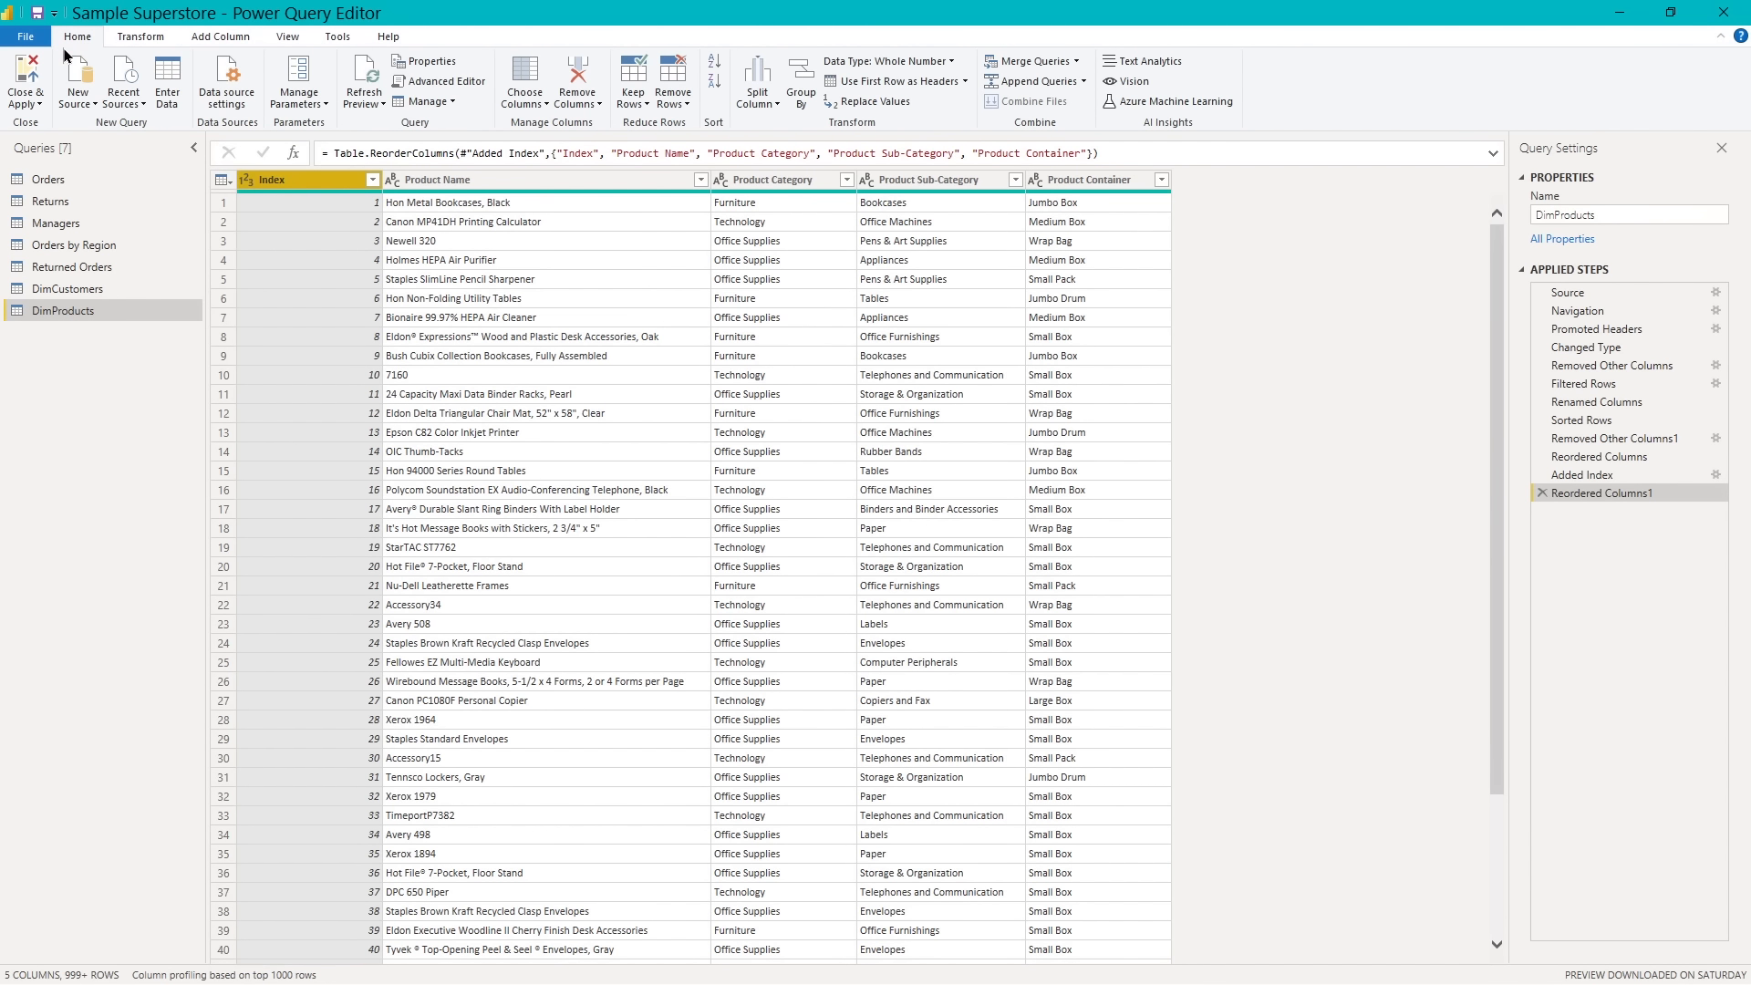
click(26, 68)
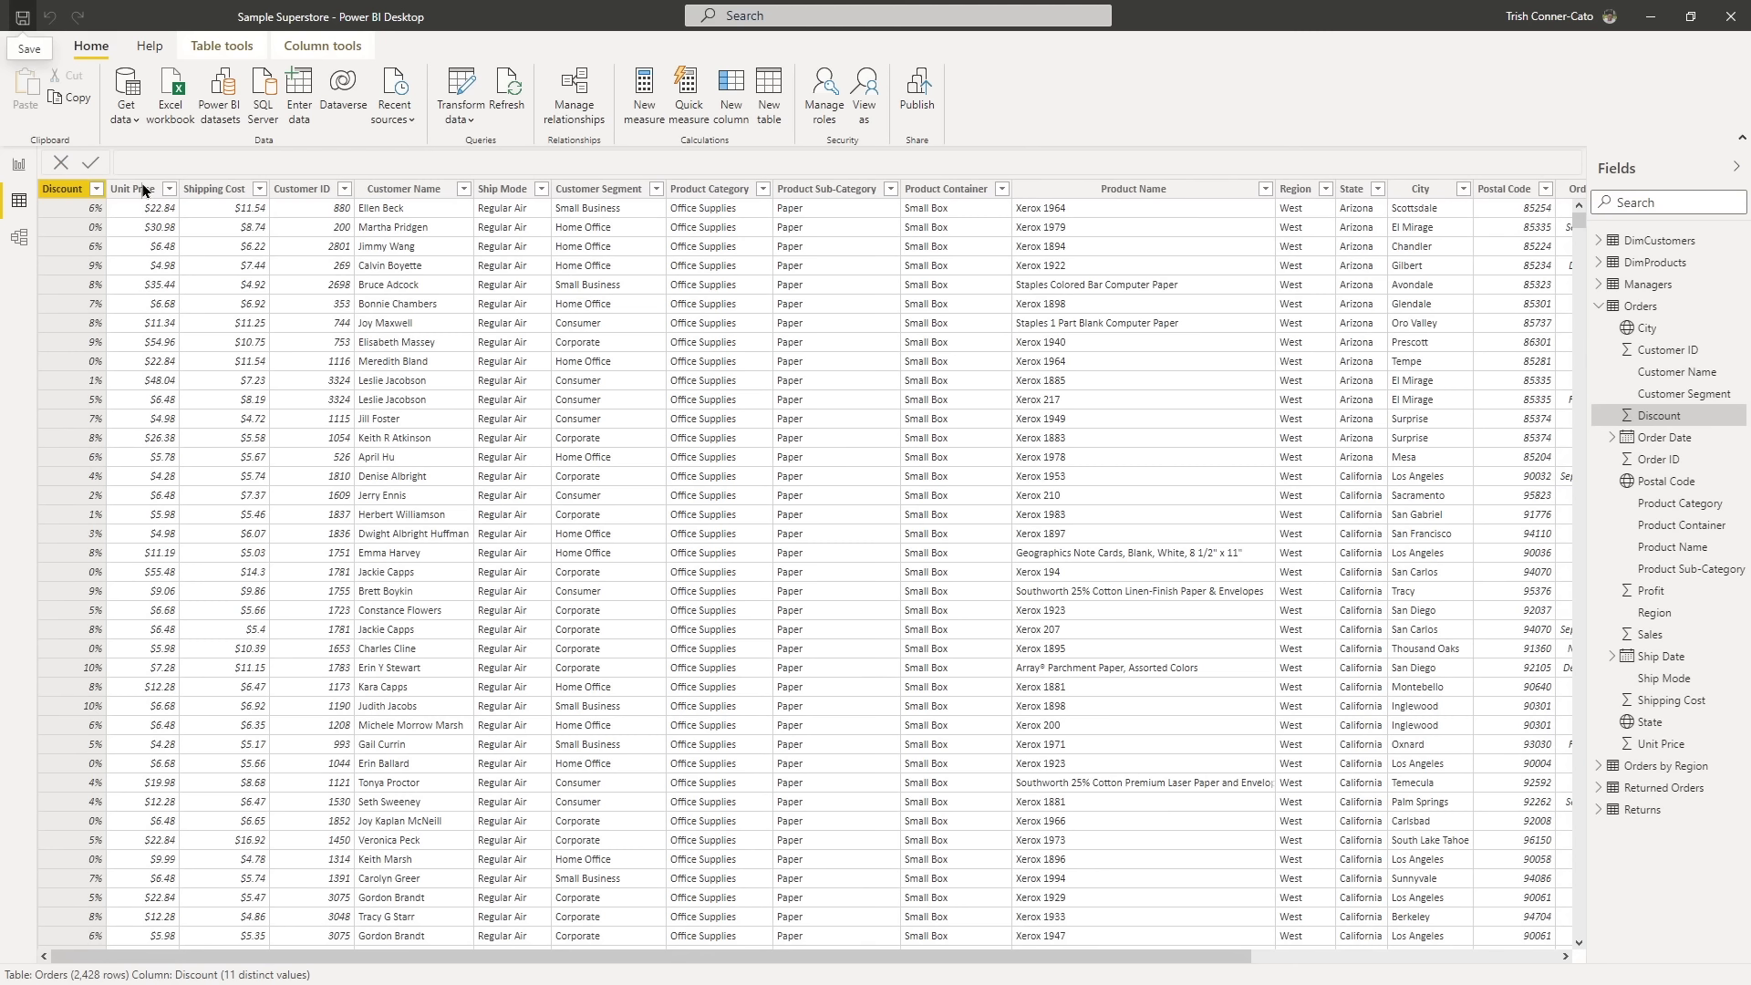
- Rename the Index column of the DimProducts table as Product ID and save the file
click(1601, 264)
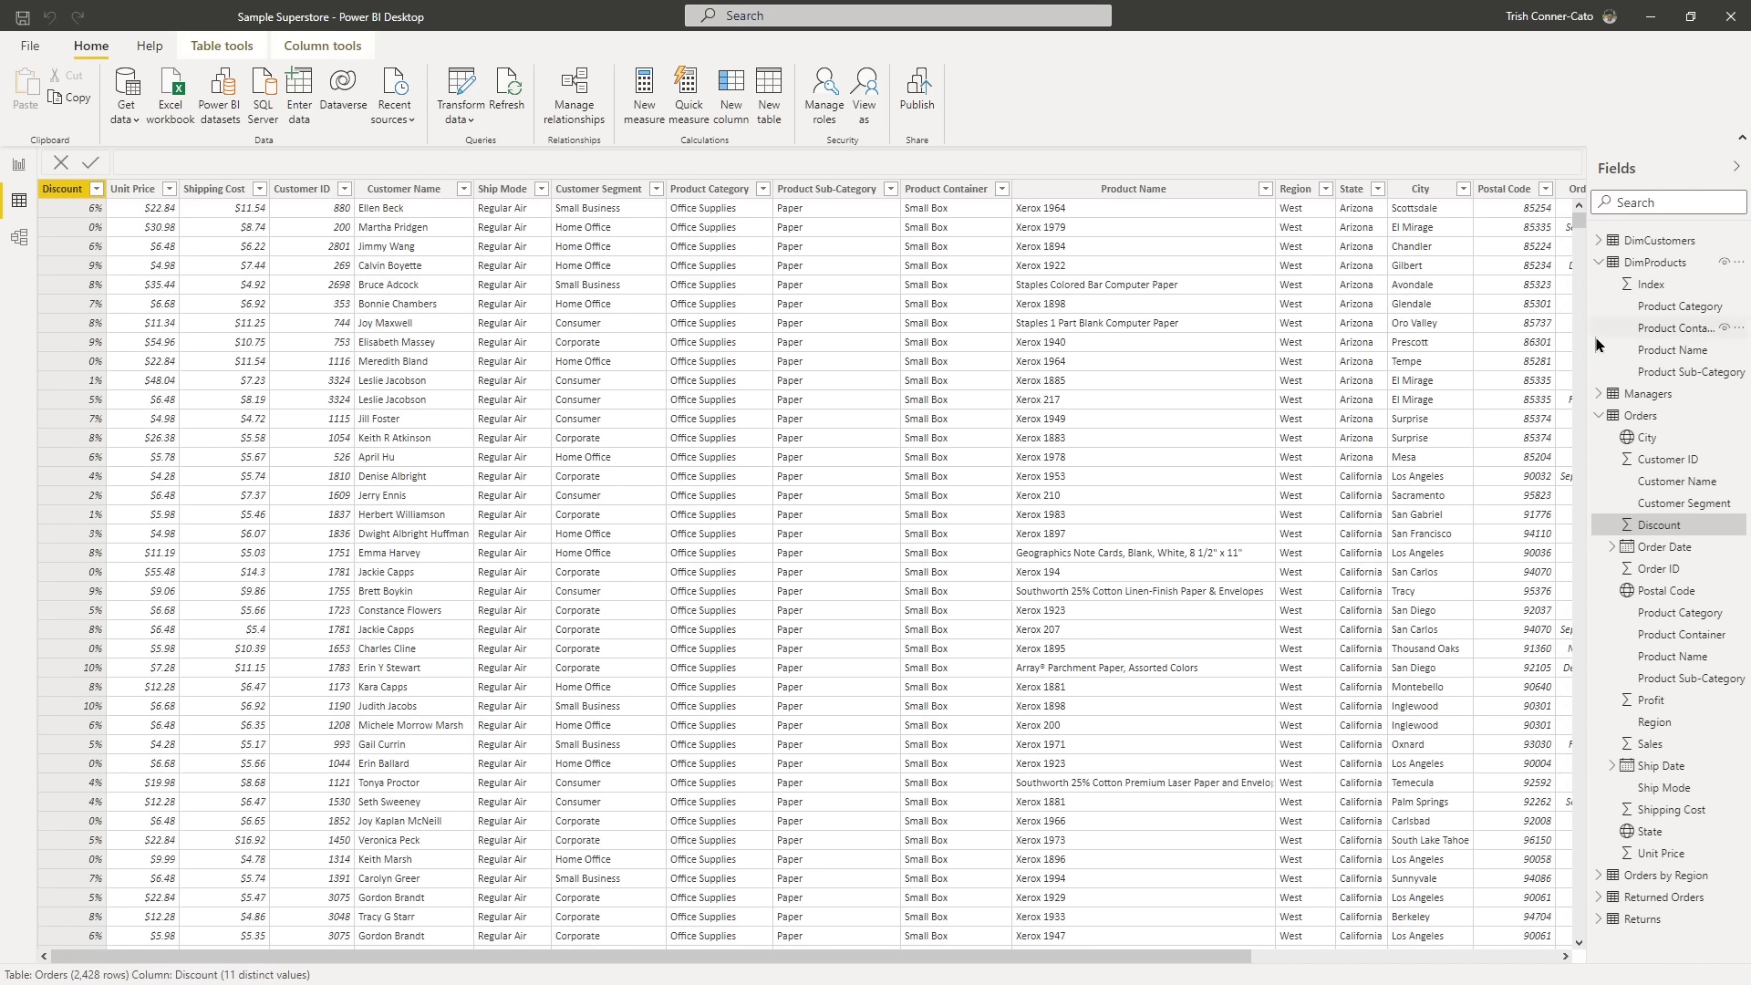
right_click(1639, 289)
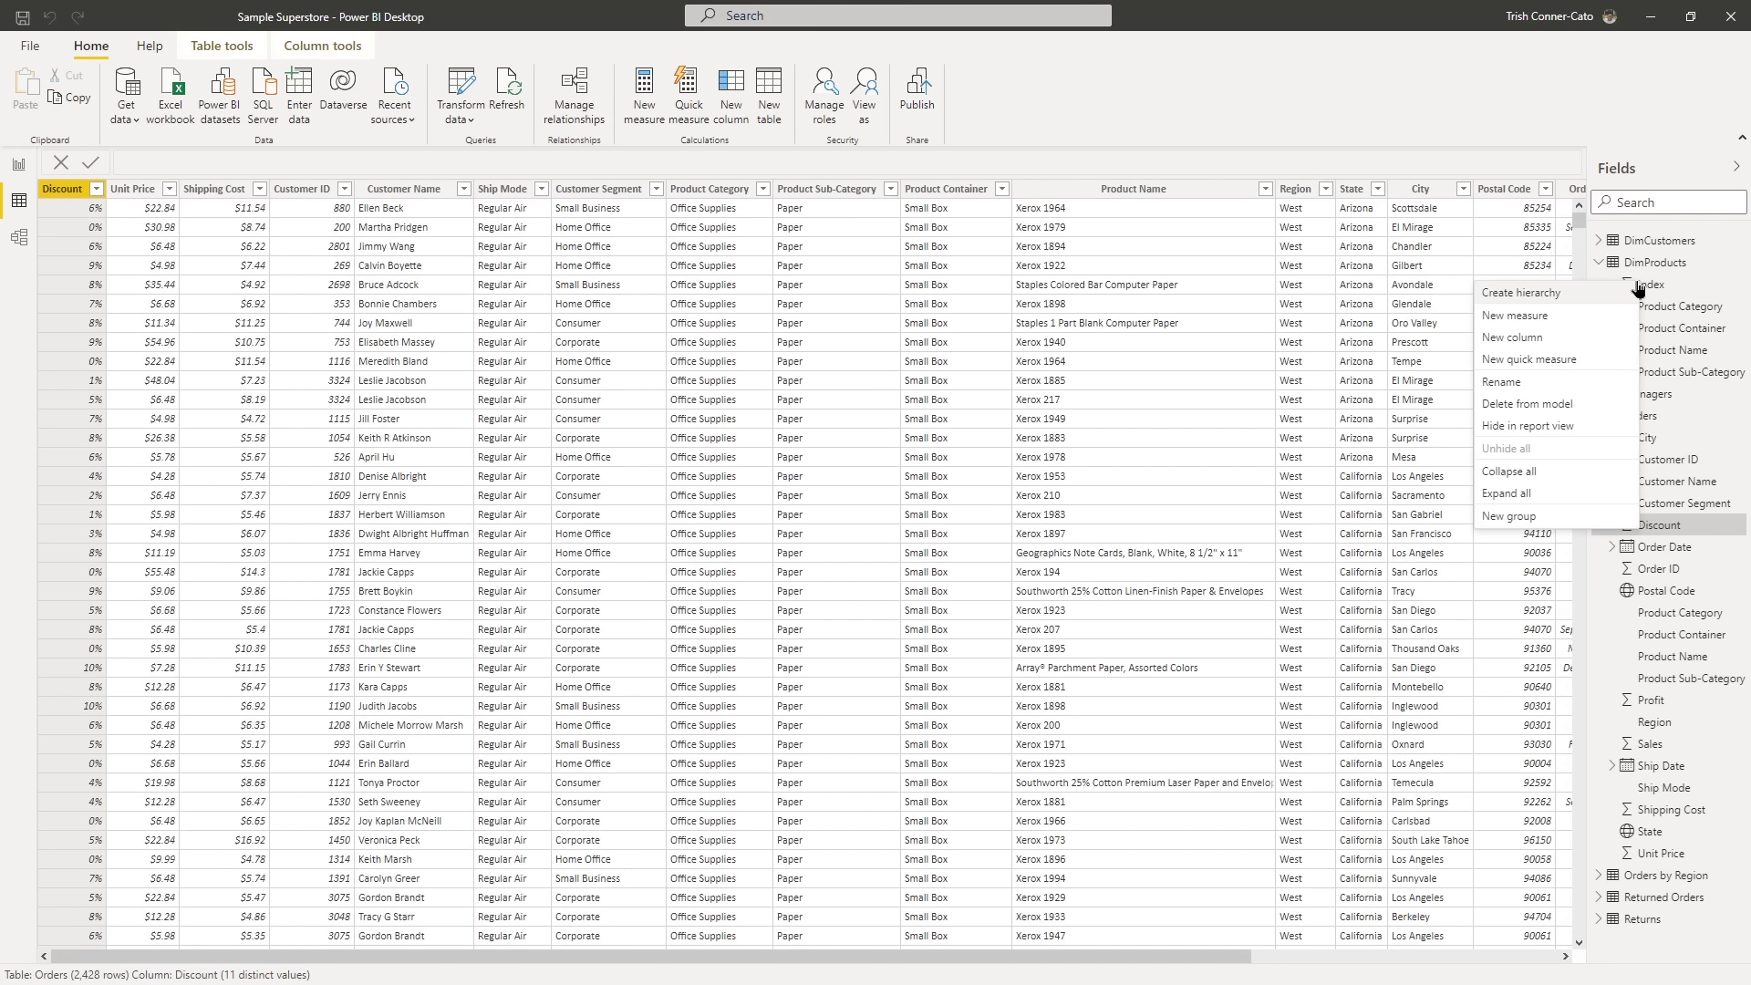
click(1513, 383)
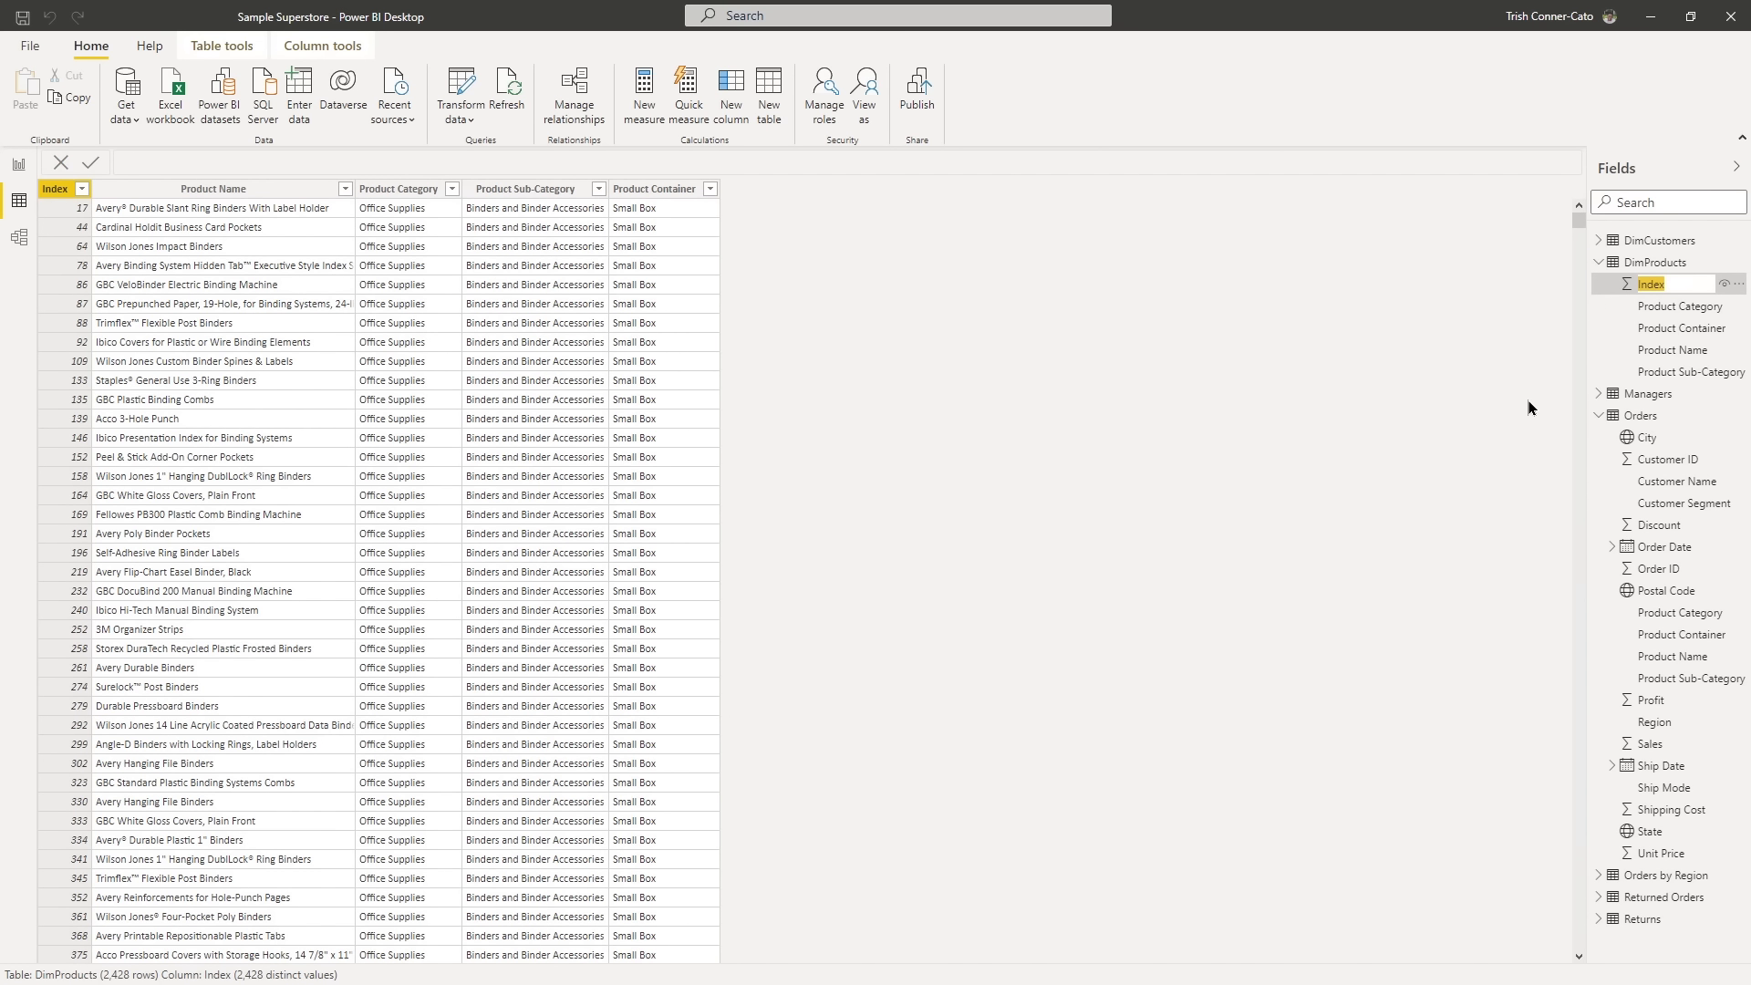
text(Product ID)
key(Return)
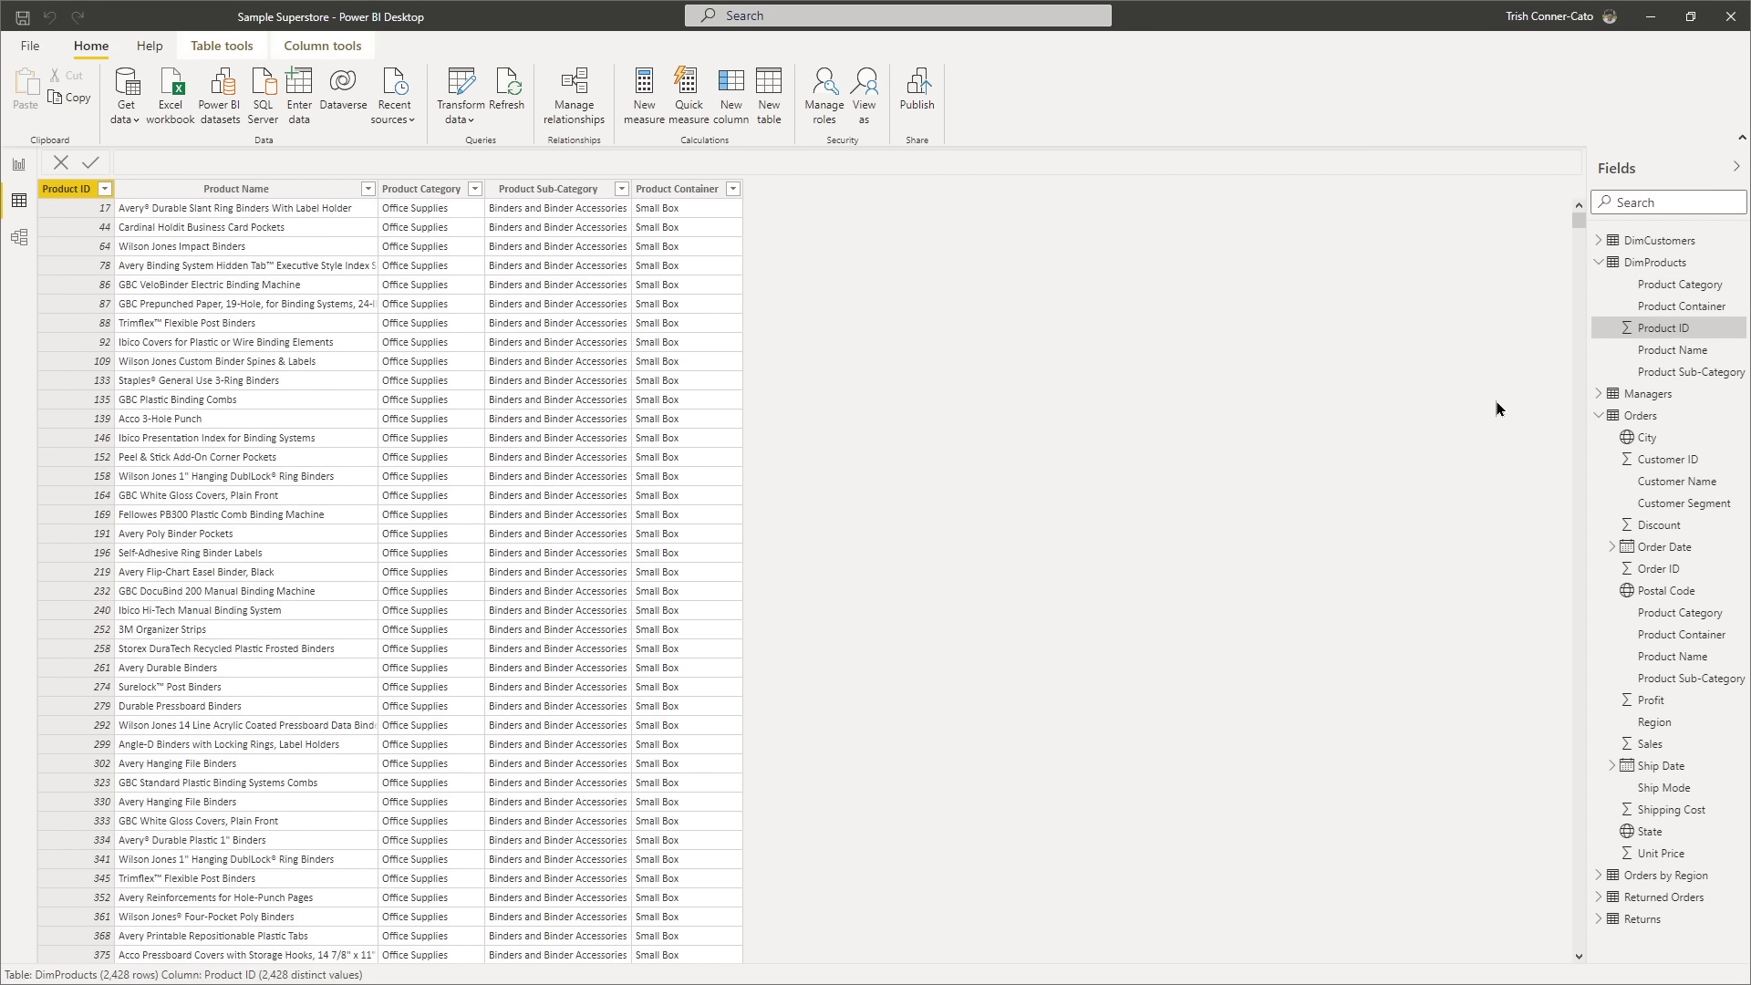
click(25, 20)
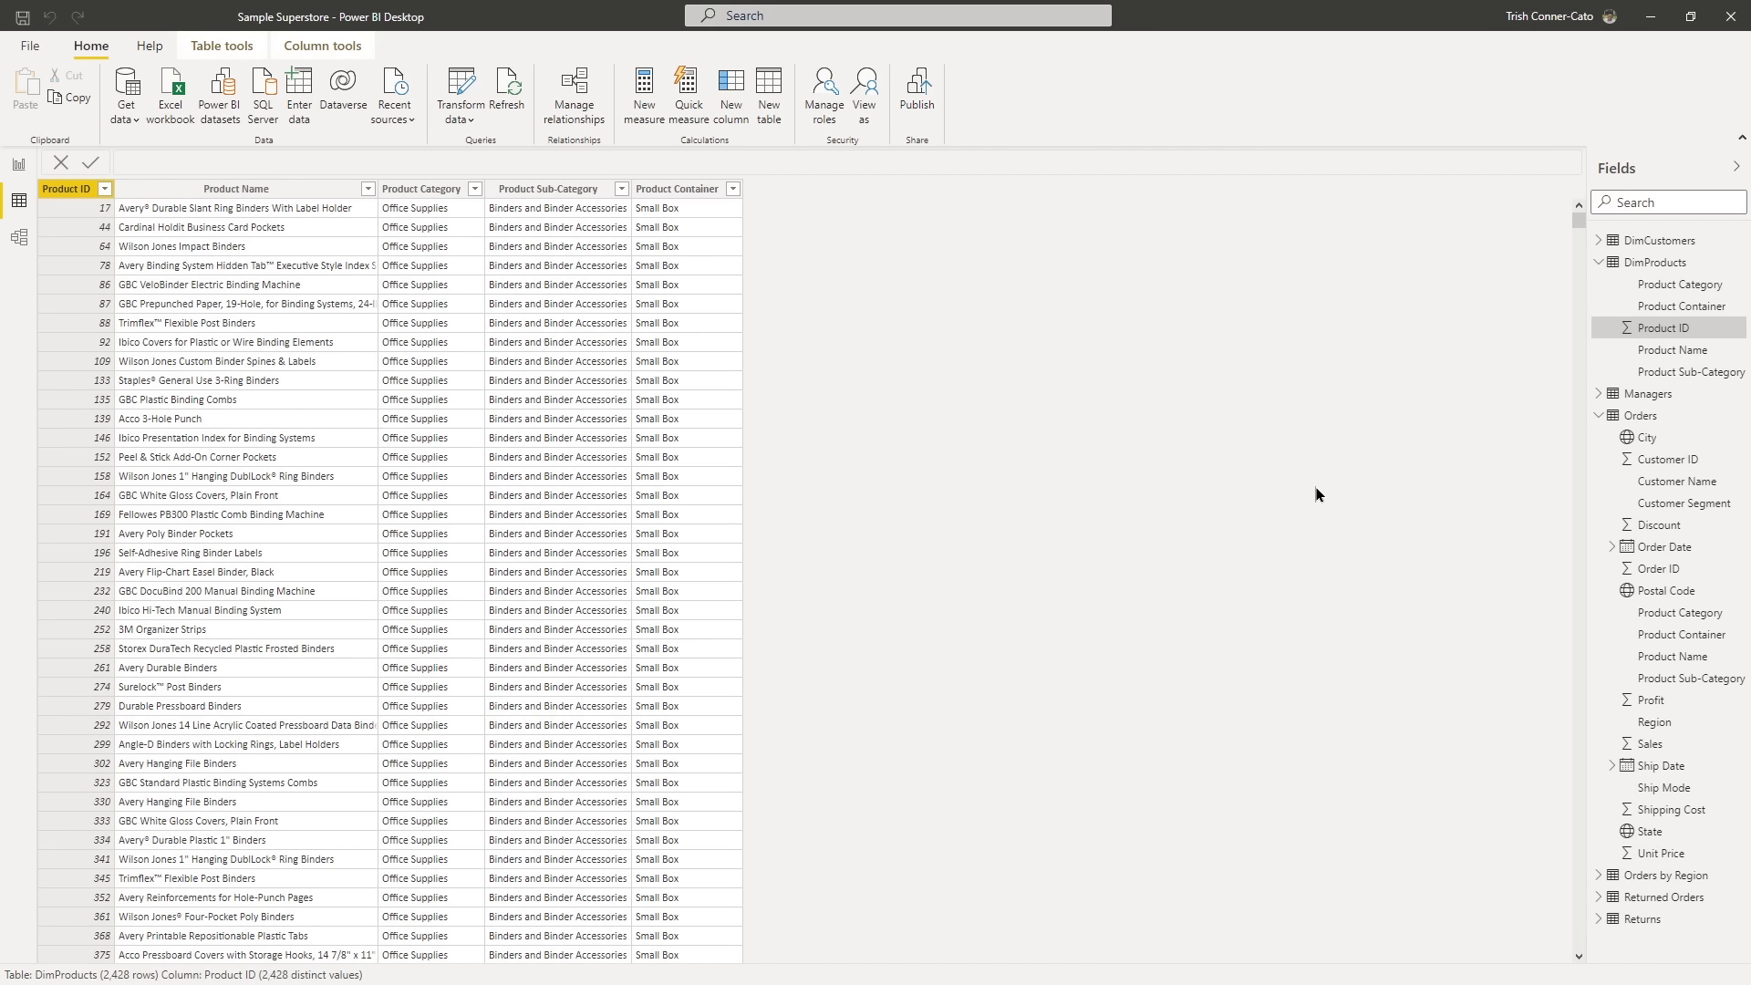
- Create a hierarchy from the Region field of the Orders table and expand it in the field list
right_click(1649, 725)
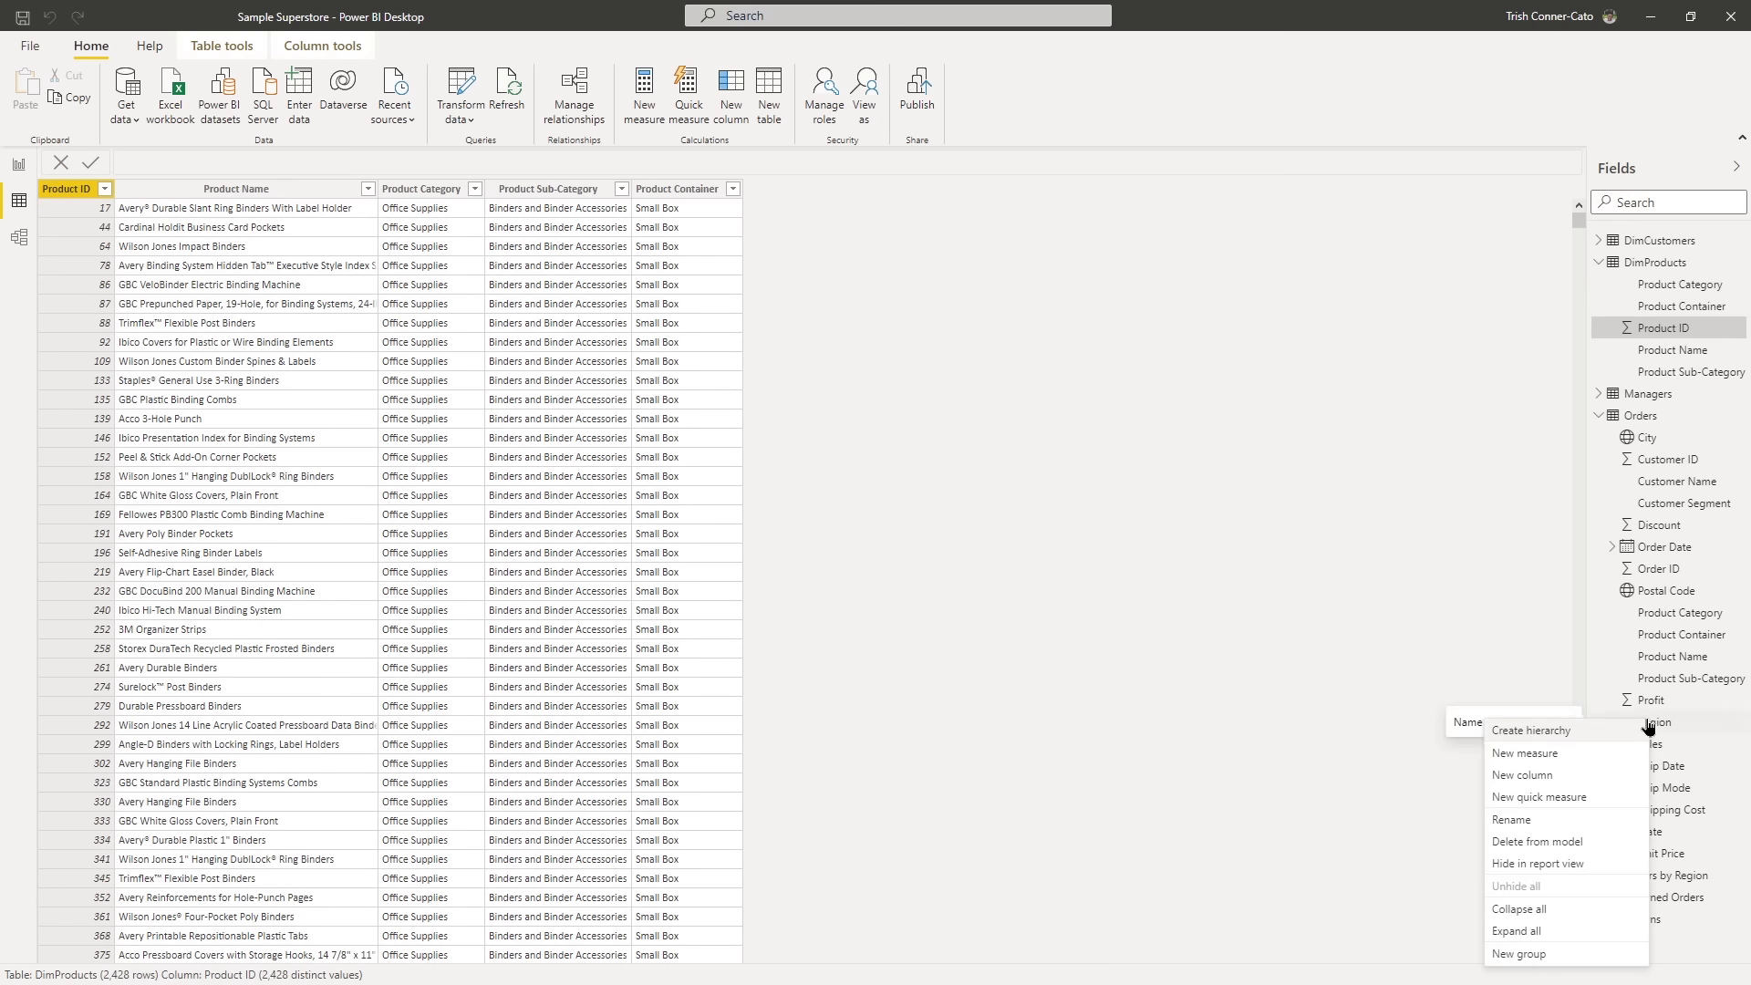
click(1531, 732)
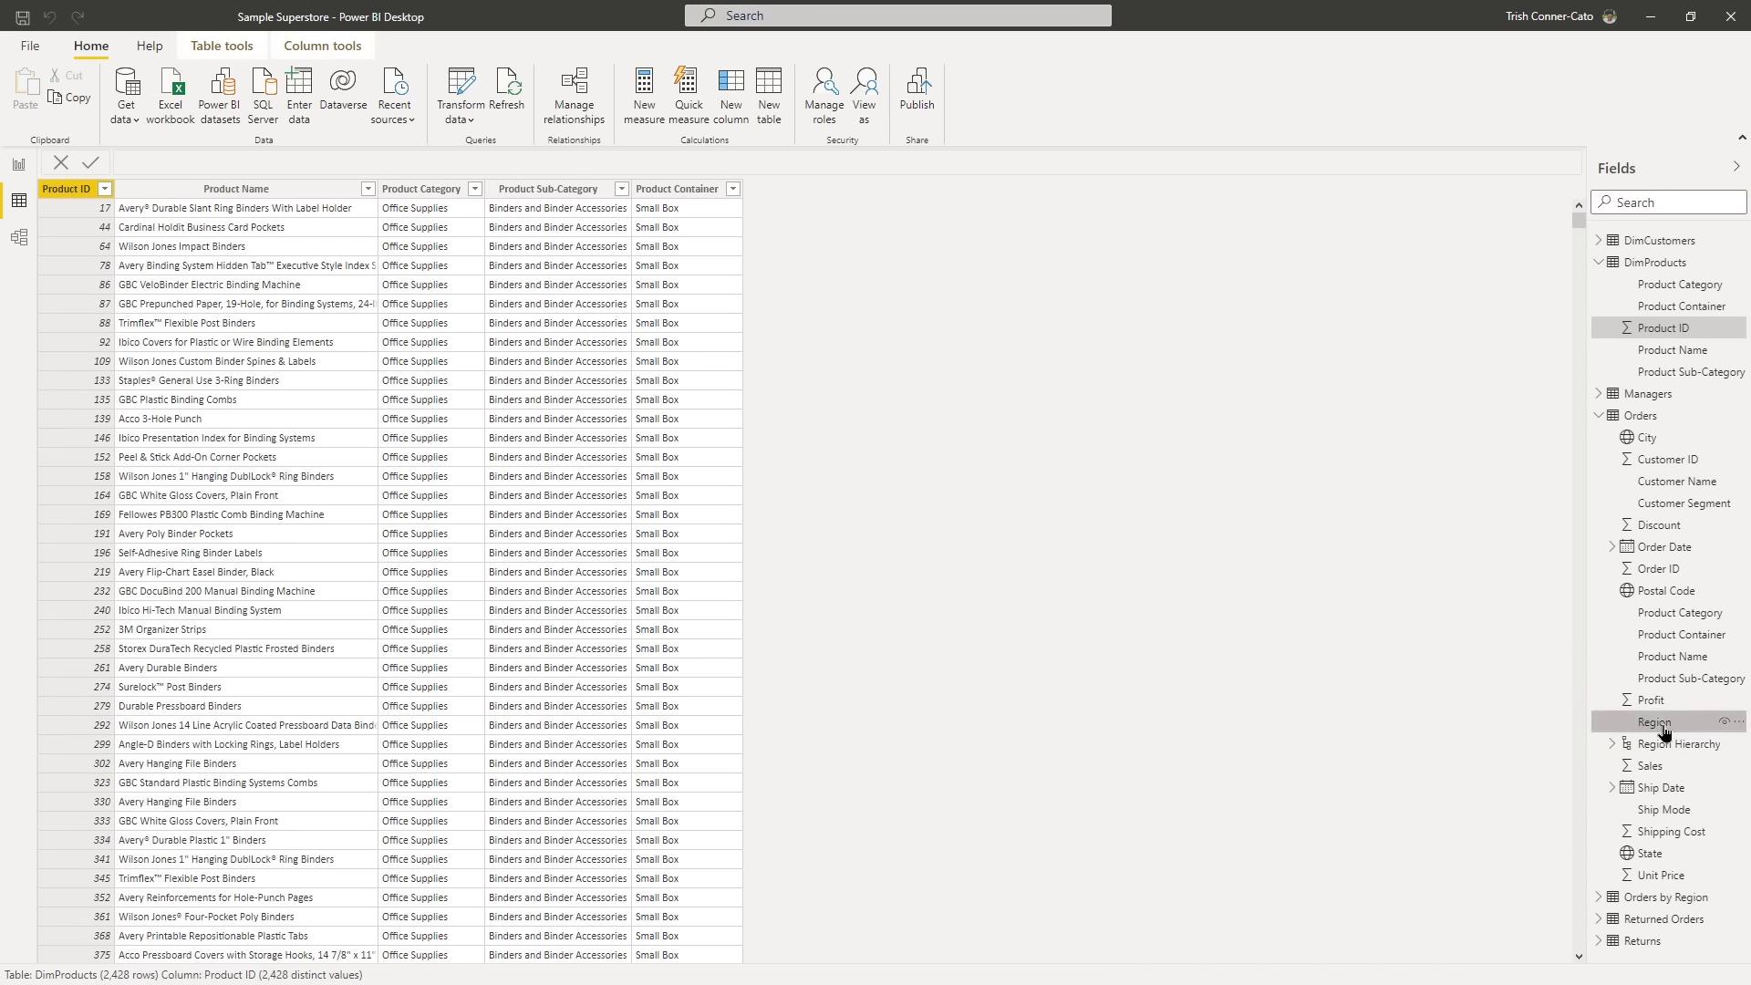
click(1612, 745)
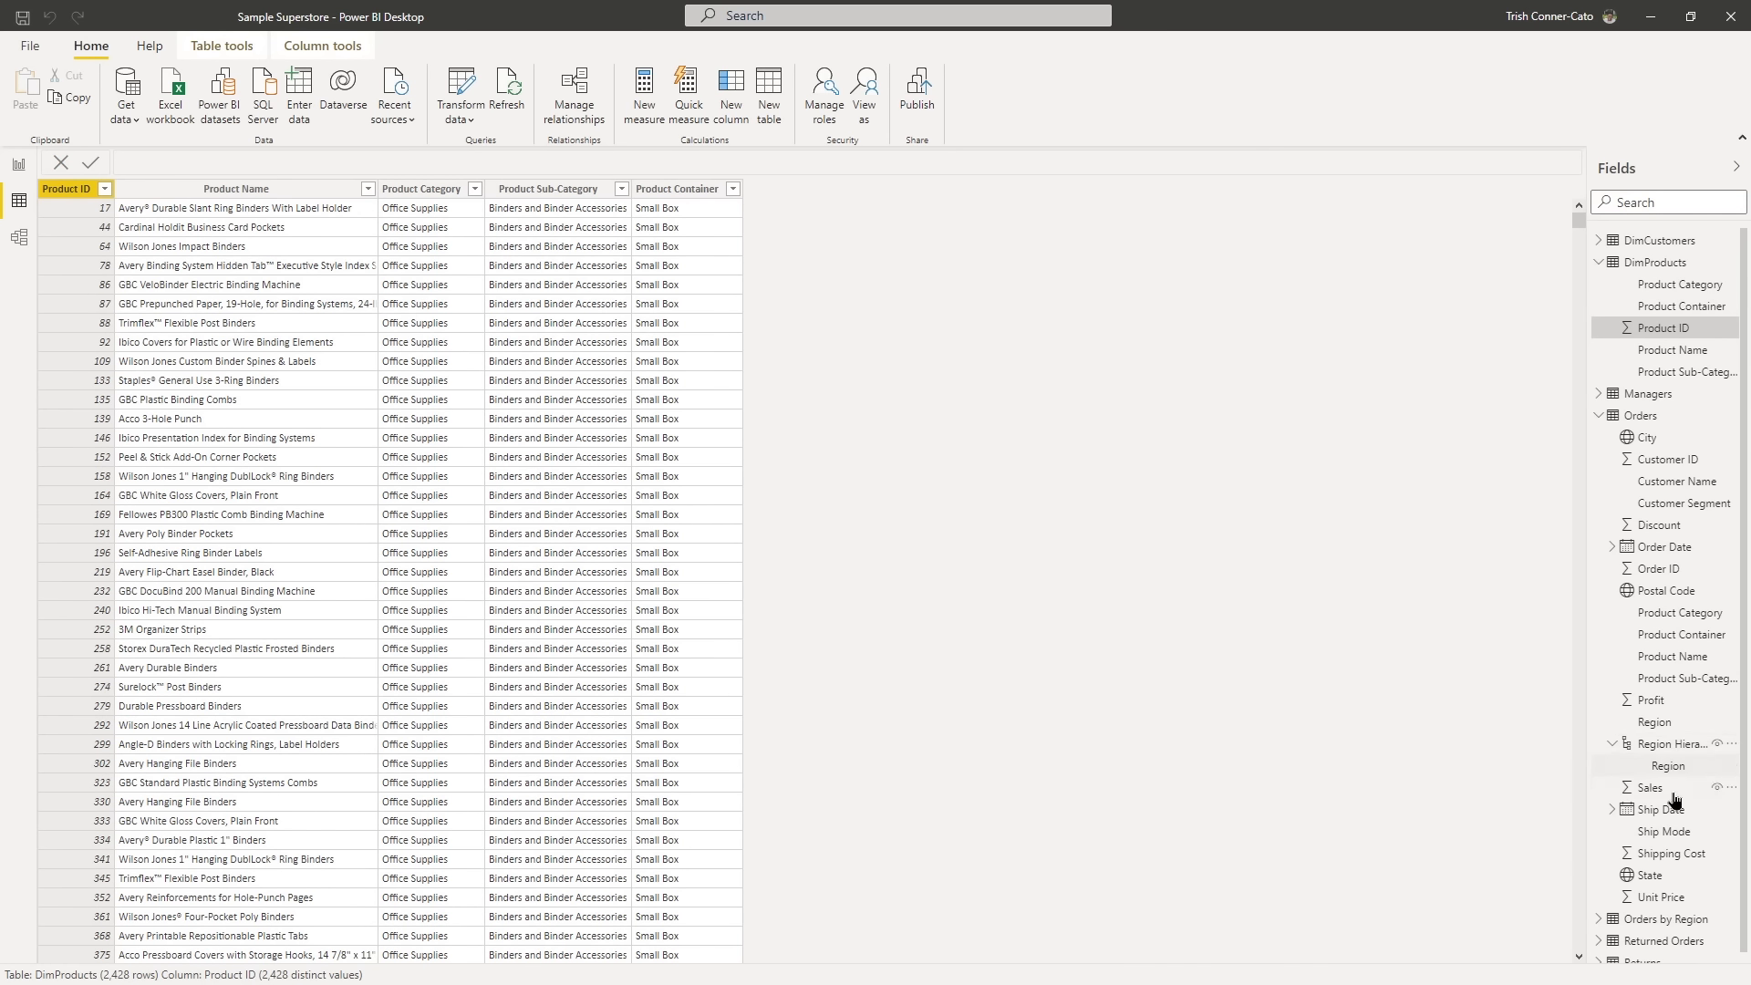
- Add the Orders fields State and City, in that order, to the Region Hierarchy
right_click(1646, 879)
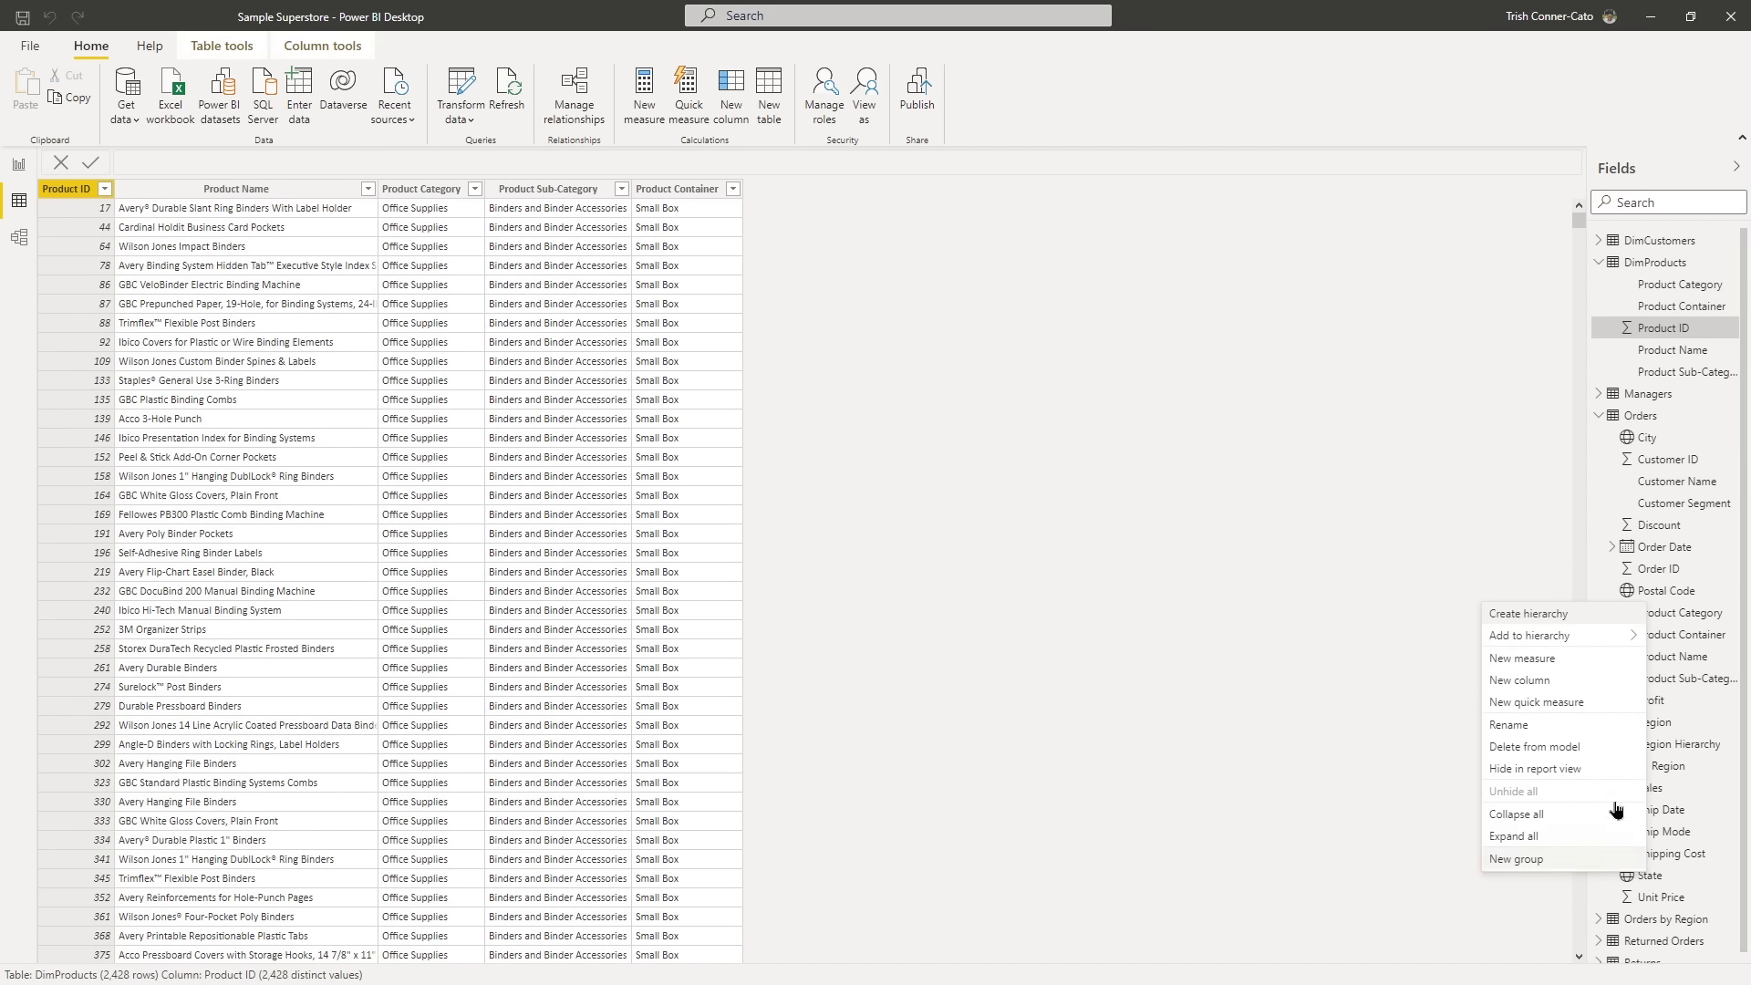
mouse_move(1546, 639)
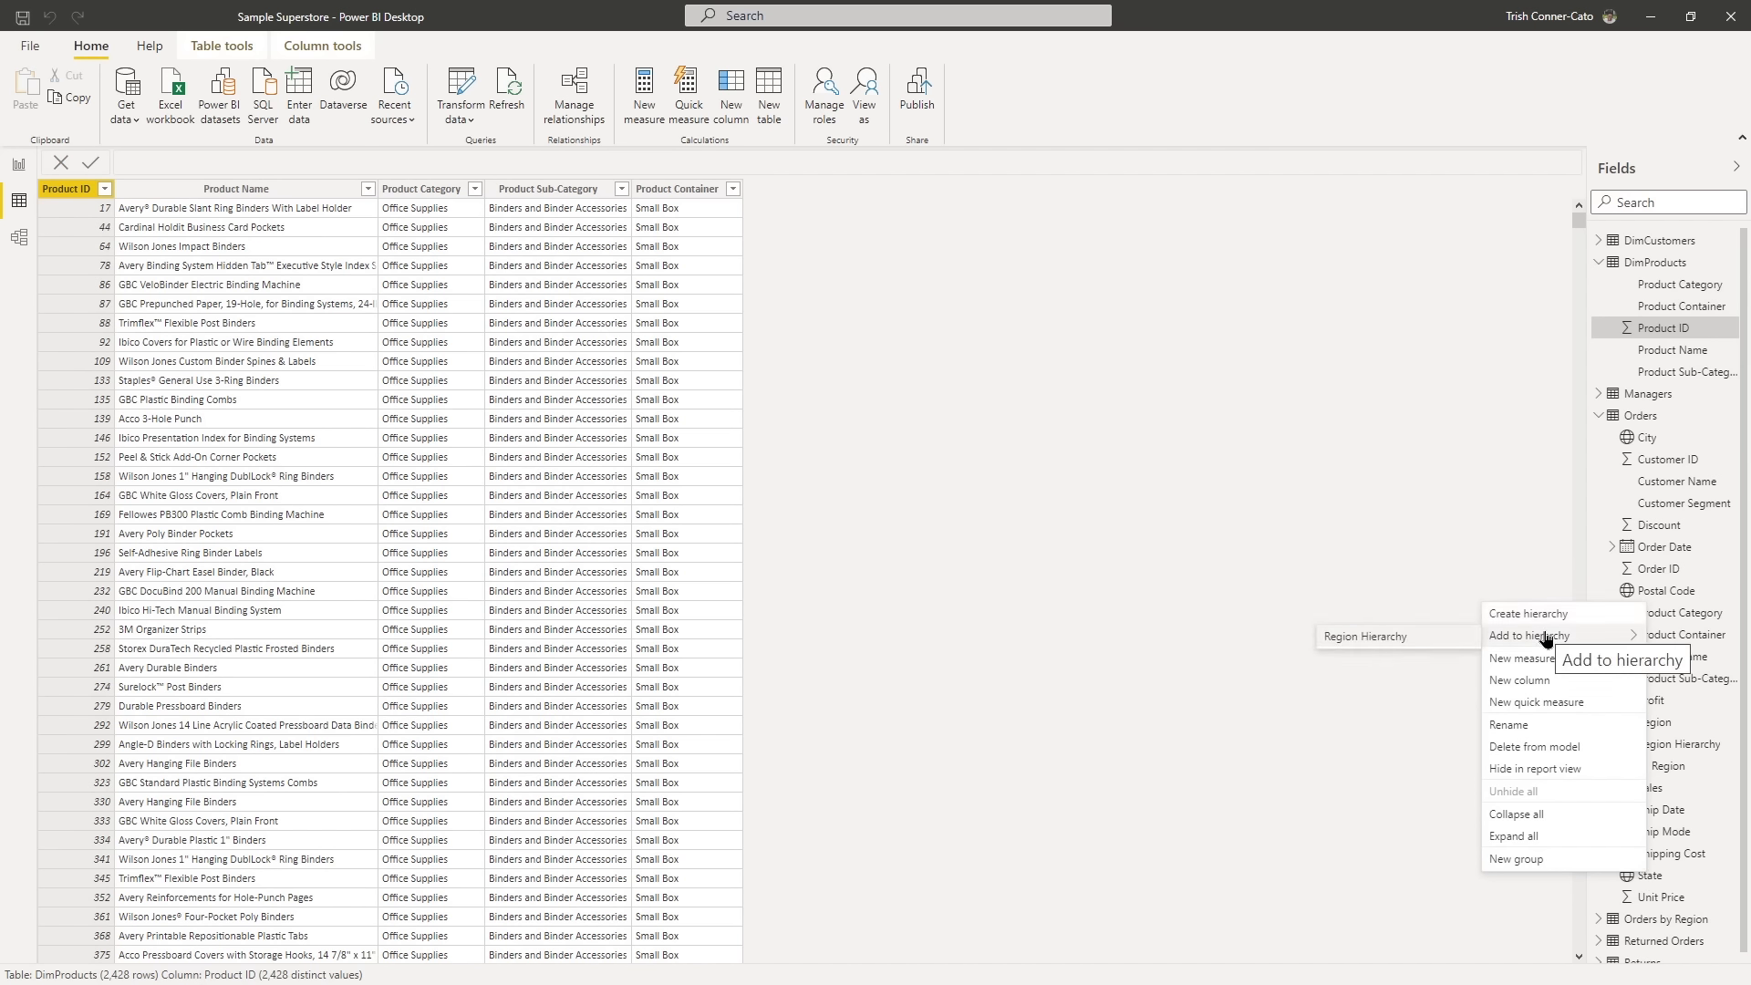
click(1375, 639)
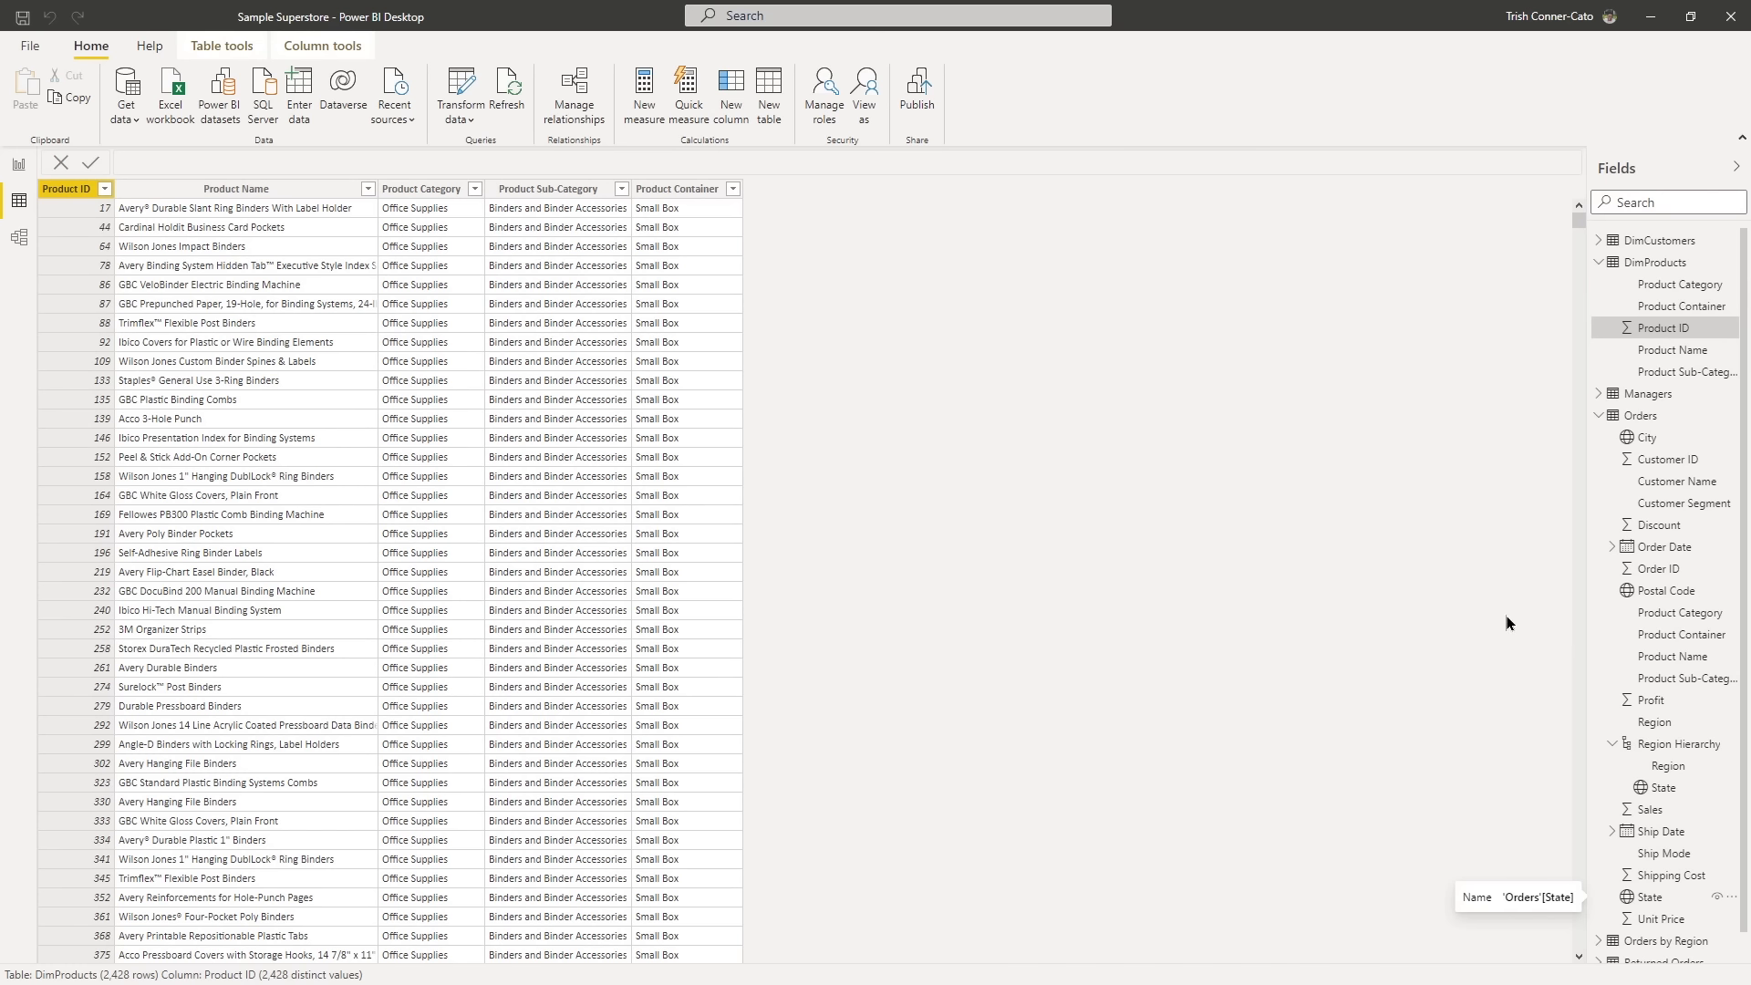
right_click(1646, 443)
mouse_move(1561, 473)
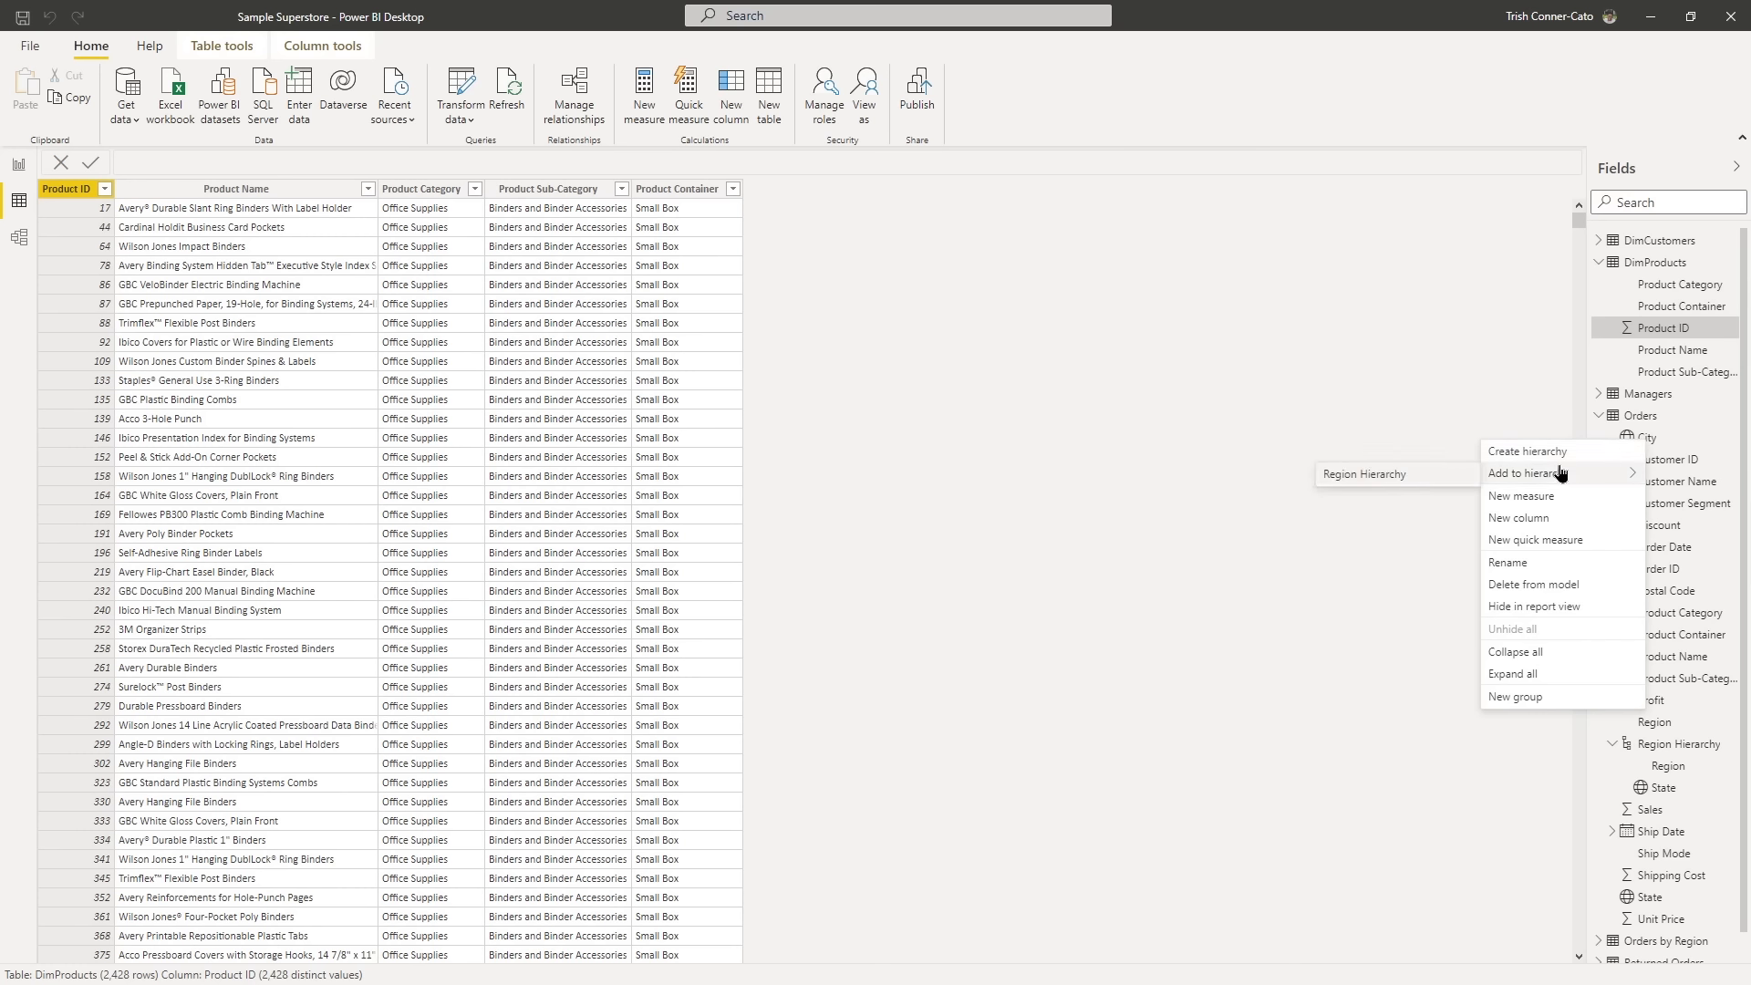
click(1404, 480)
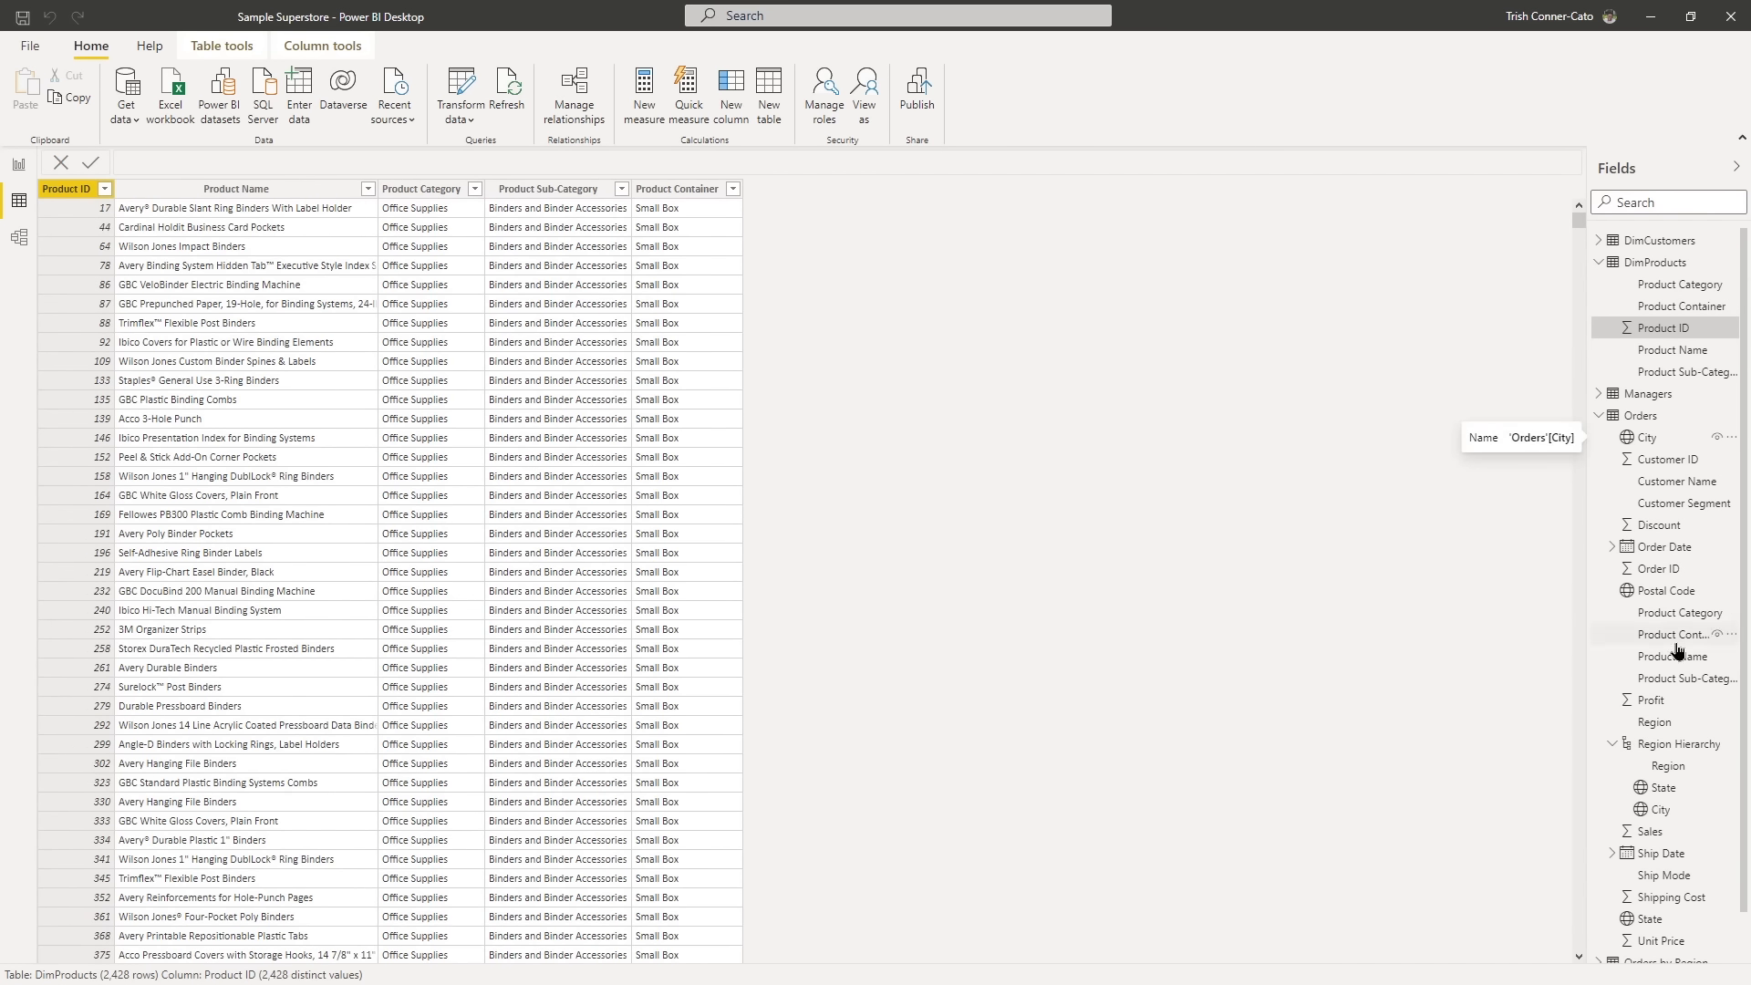
- Add the Orders field Postal Code as the last level of the Region Hierarchy and save the file
right_click(1658, 593)
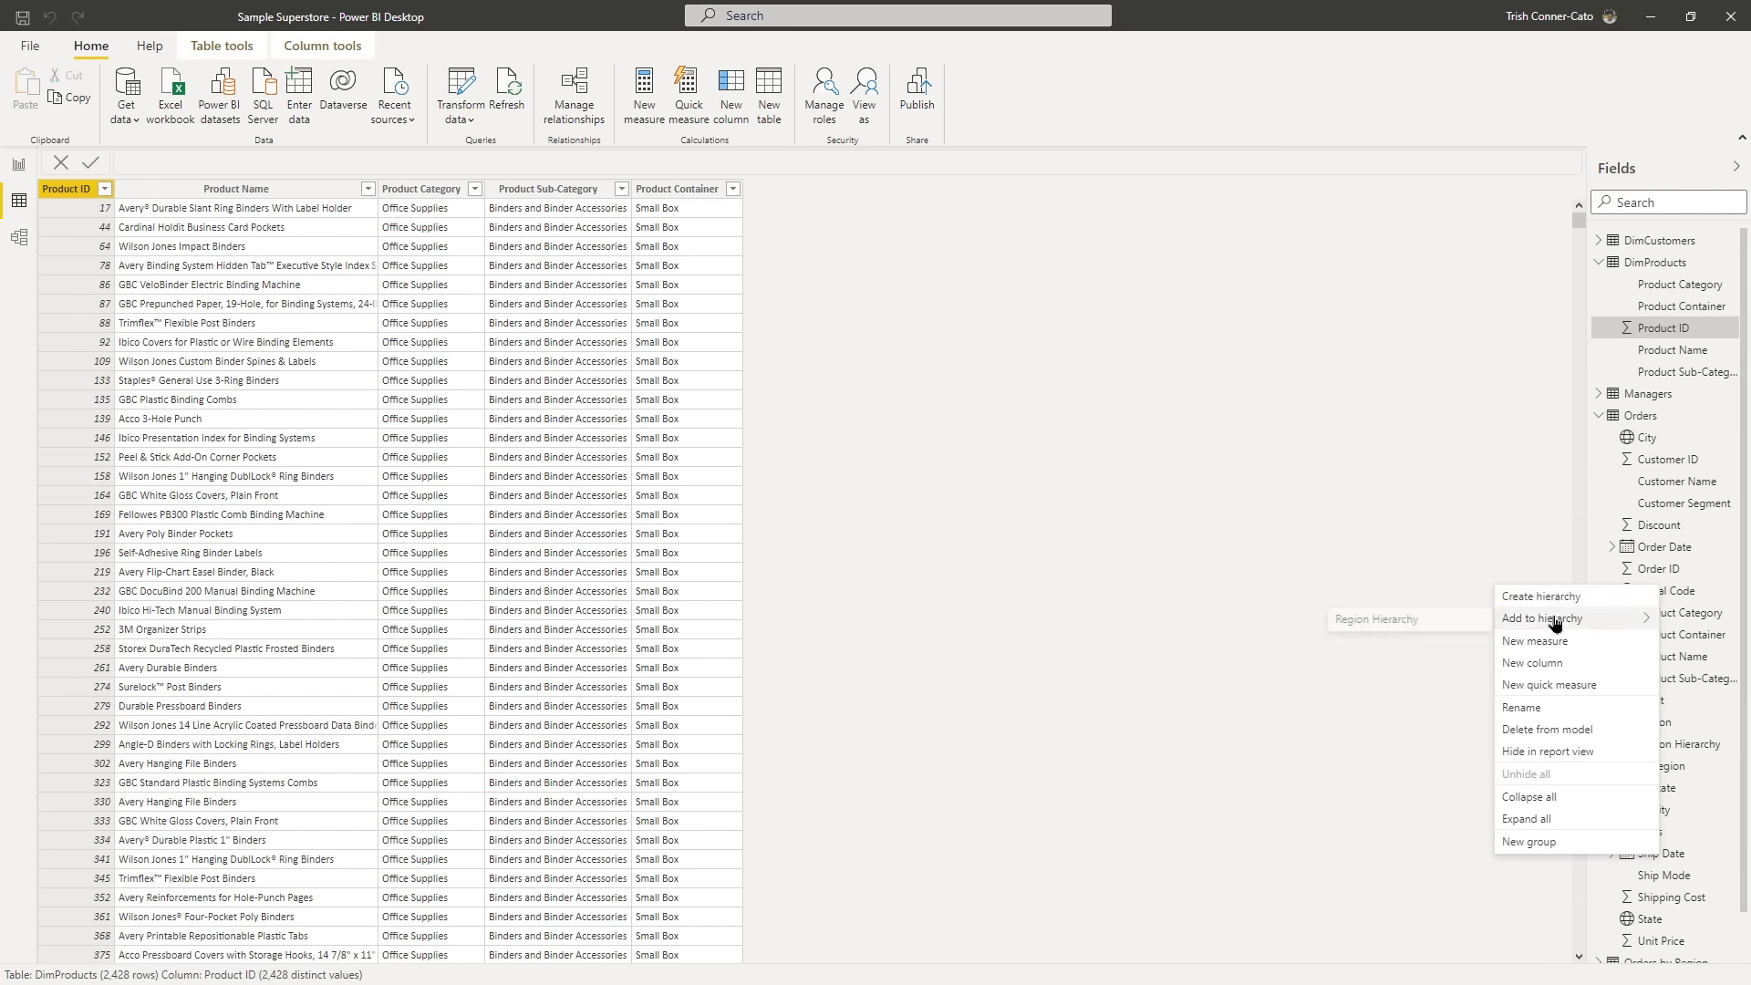
mouse_move(1553, 620)
click(1414, 619)
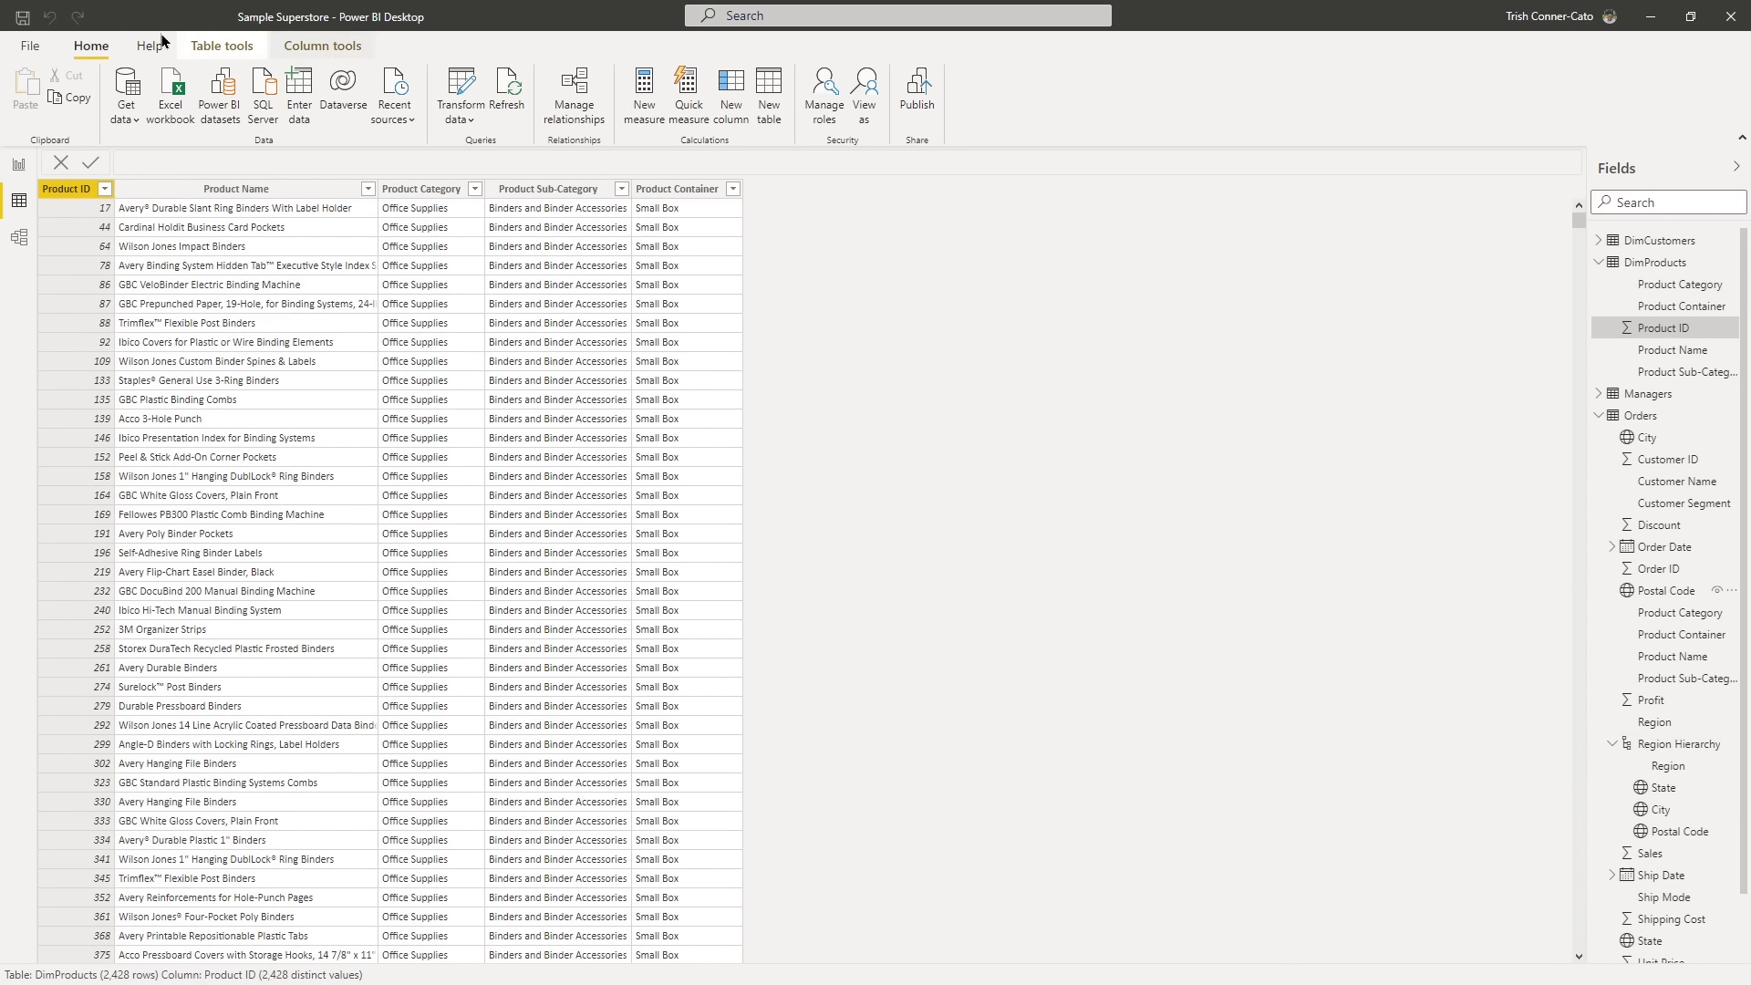
click(23, 22)
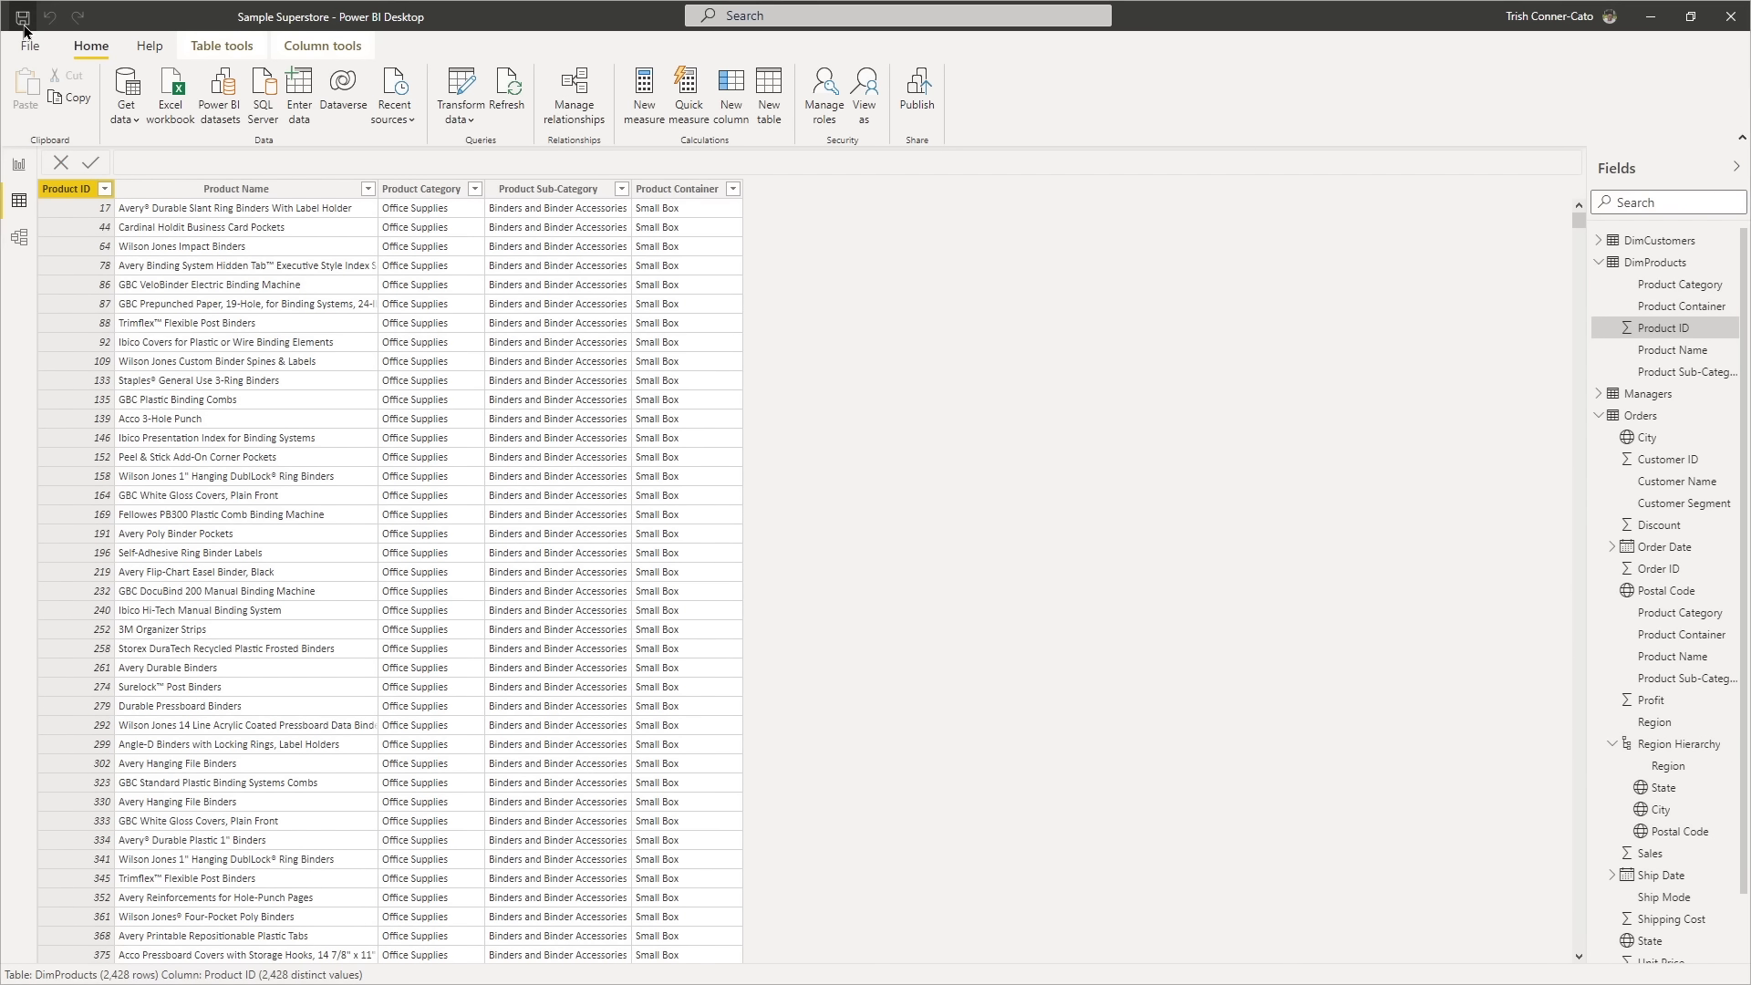
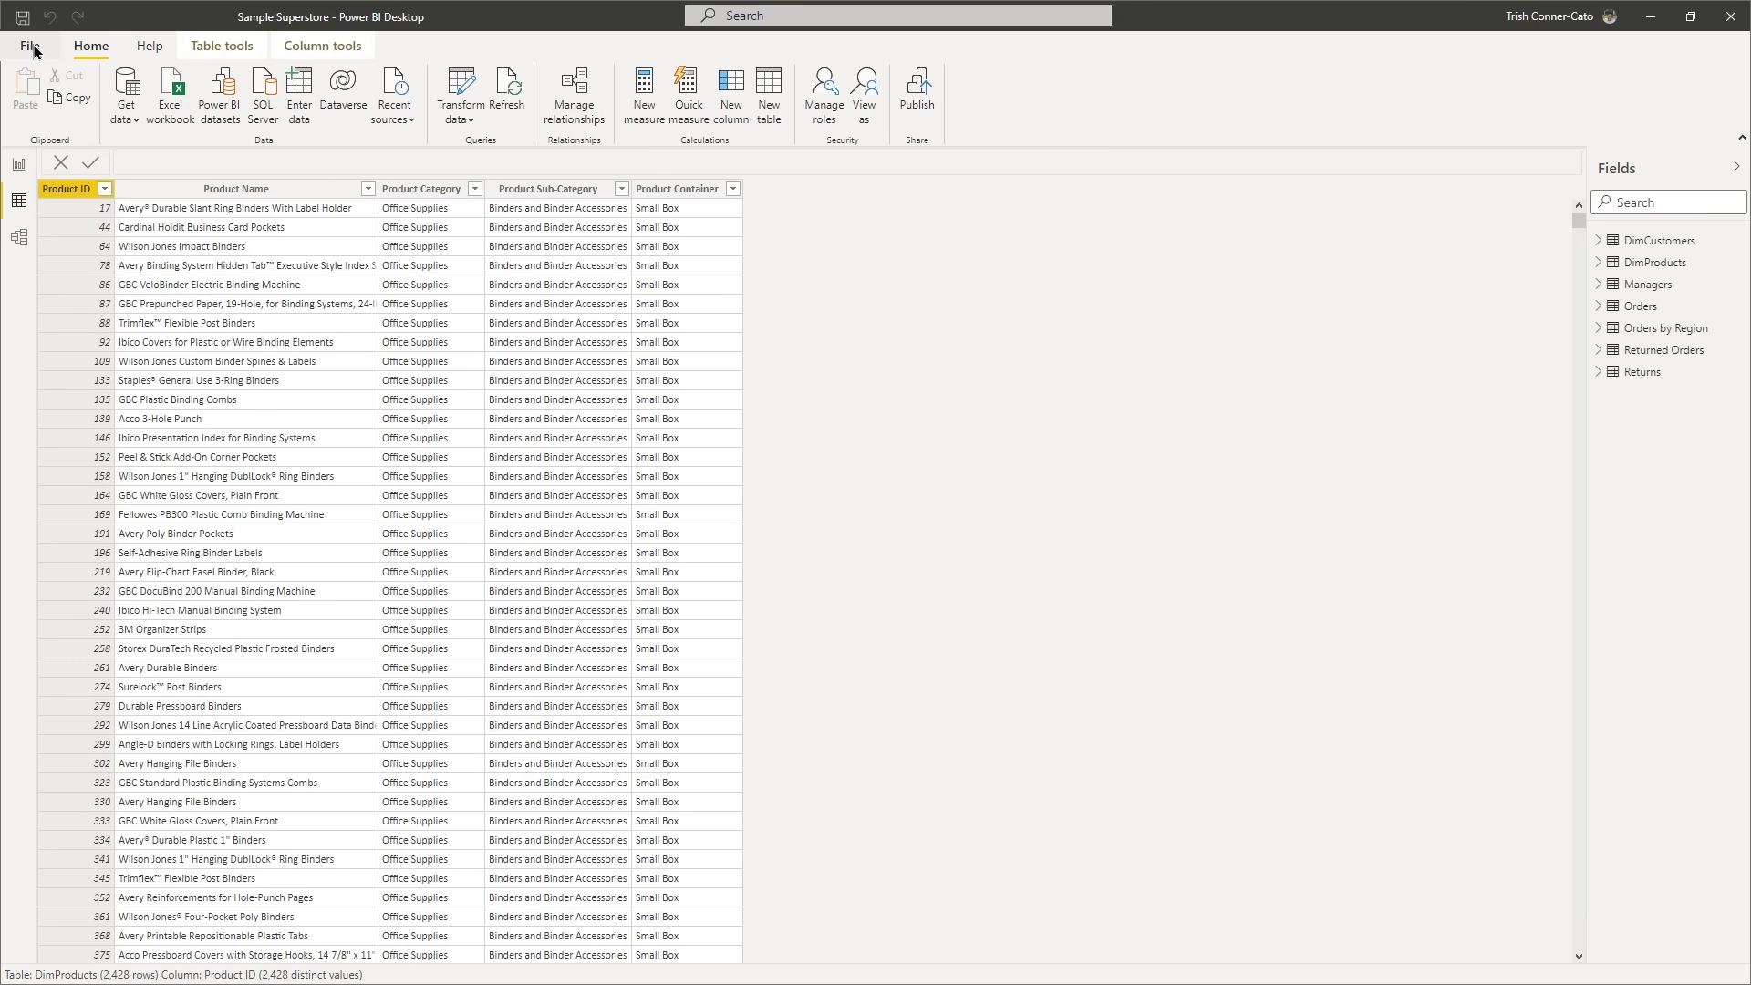
- Enable updating or deleting relationships when refreshing data in the current file's data load options
click(35, 52)
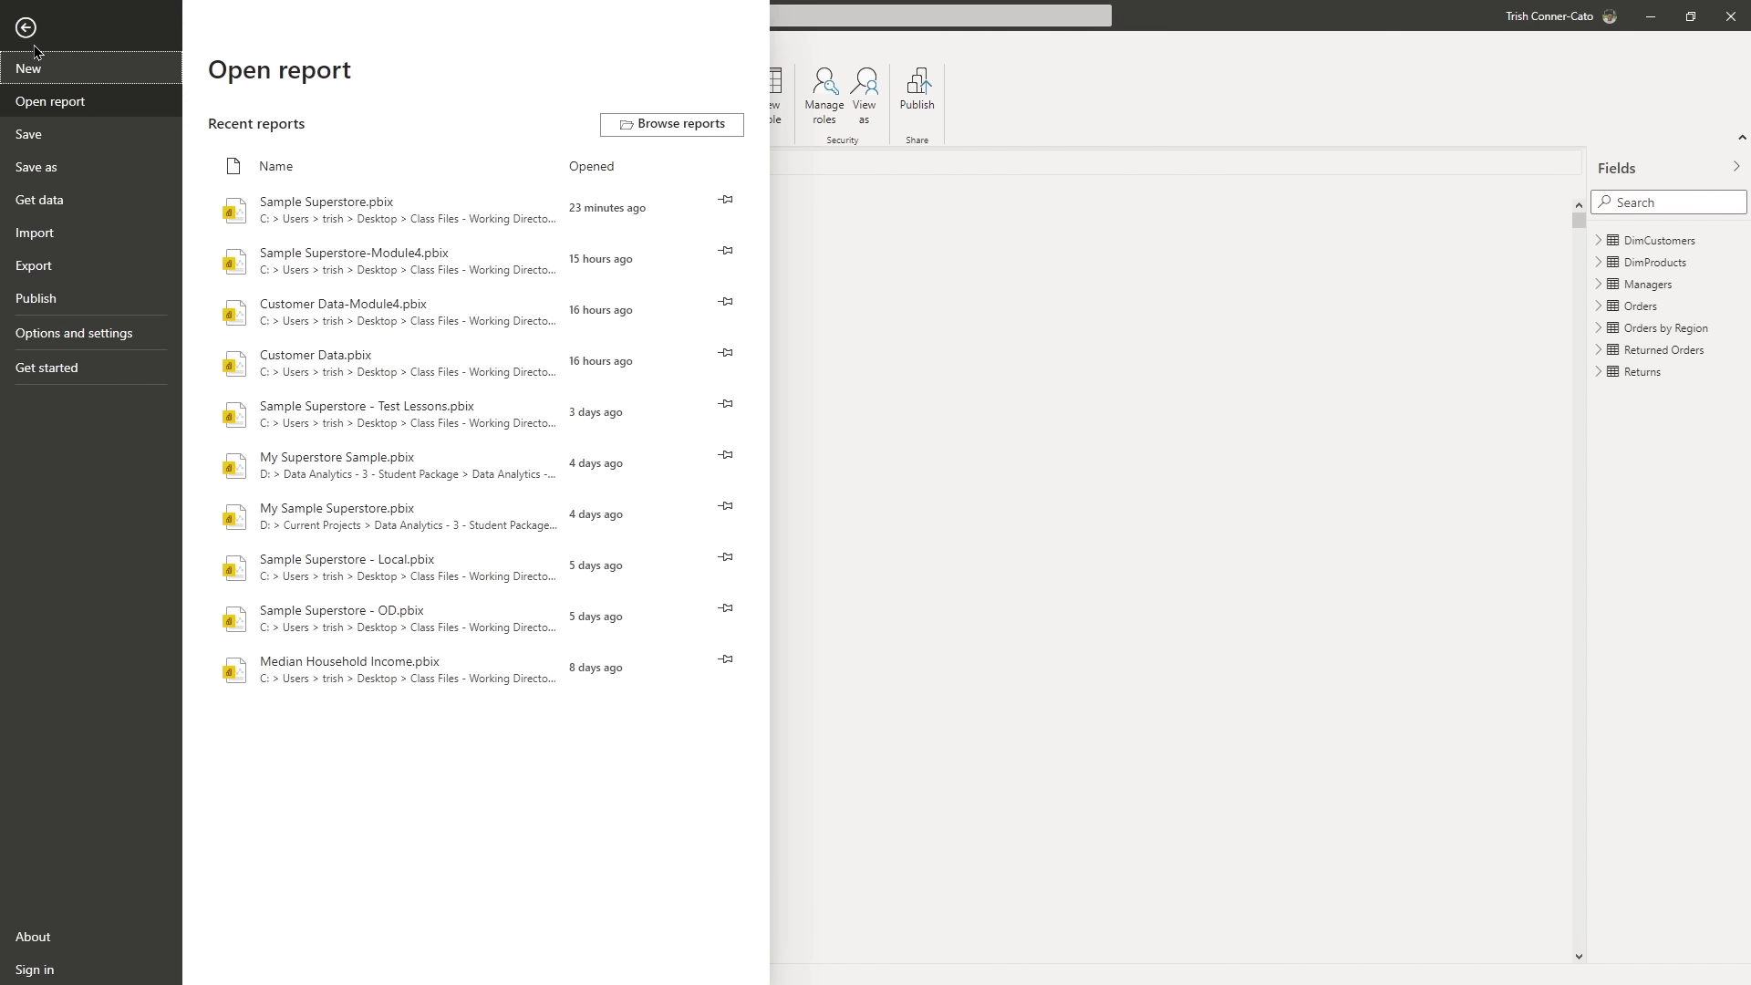
click(50, 337)
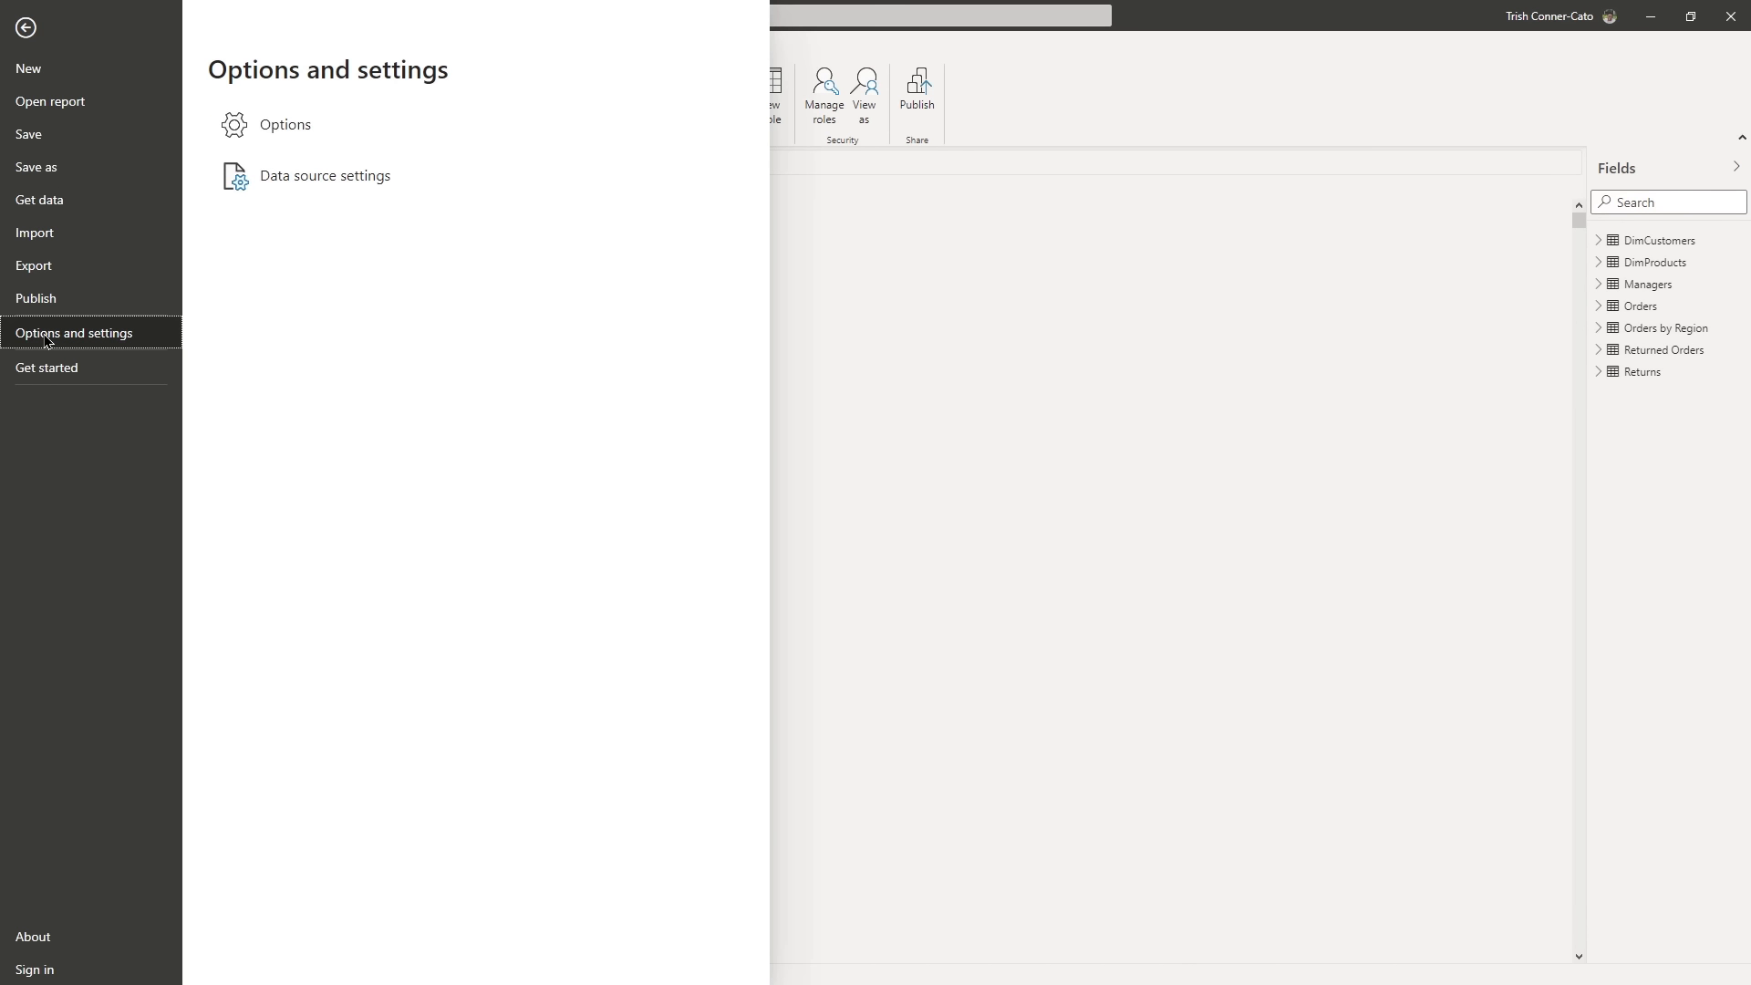
click(289, 132)
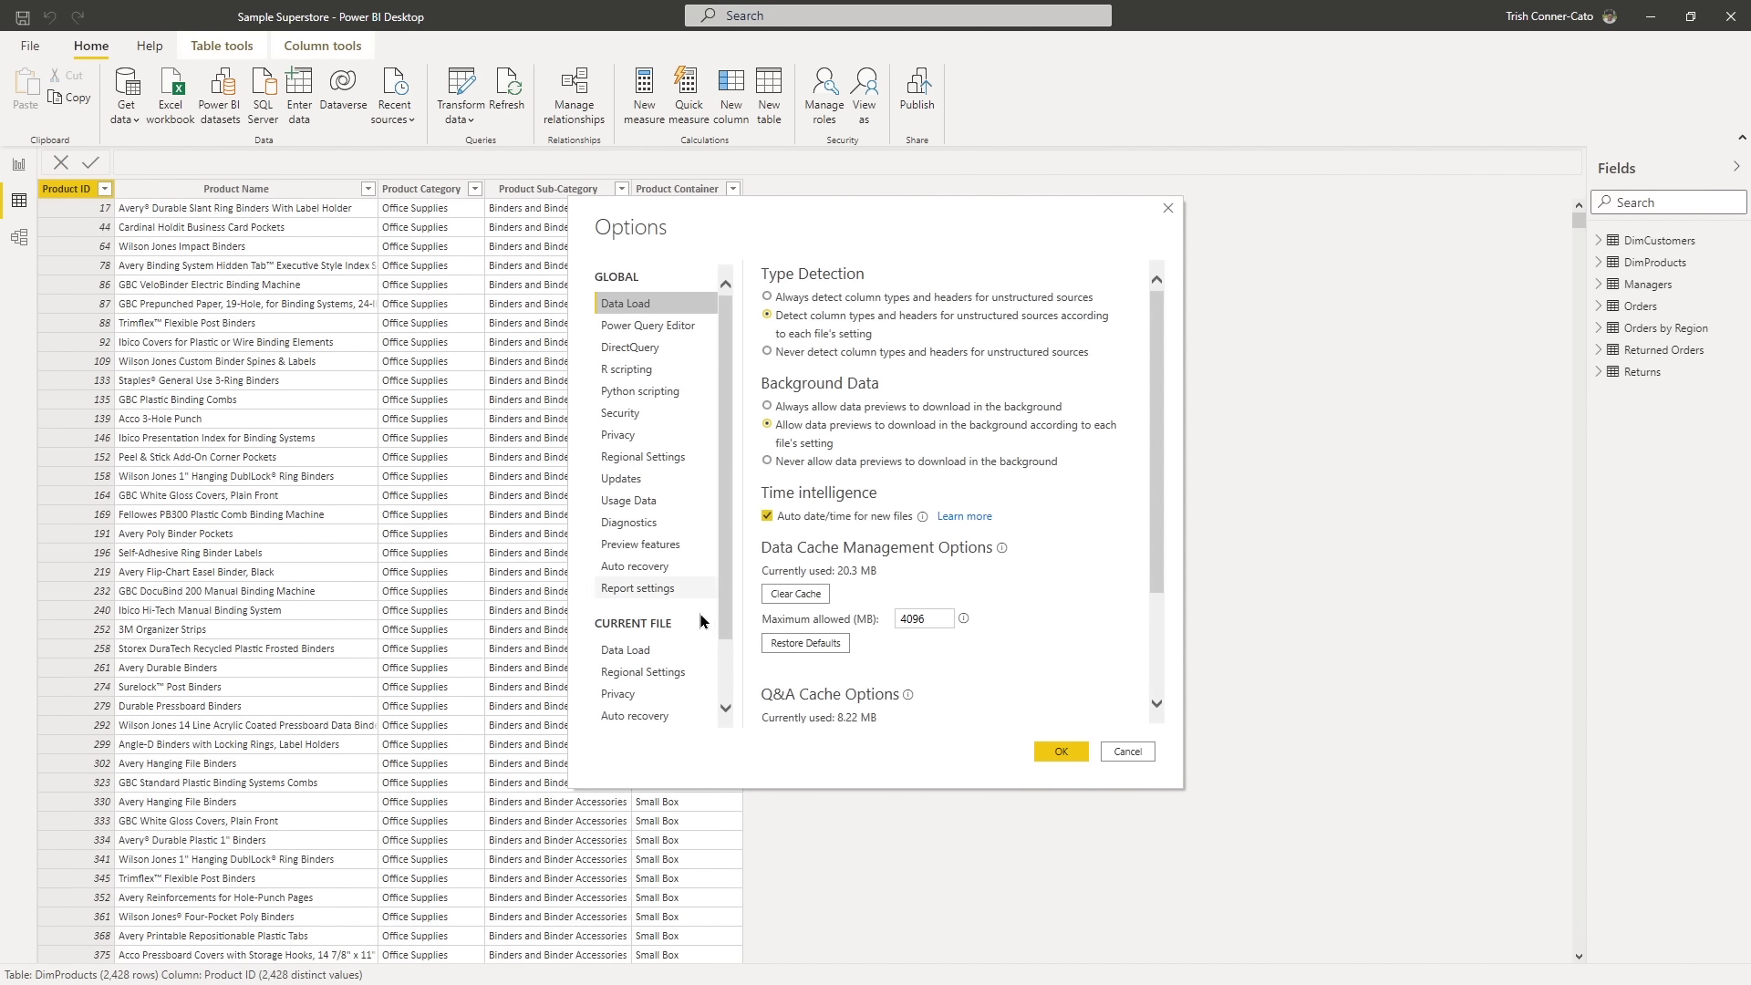
click(624, 653)
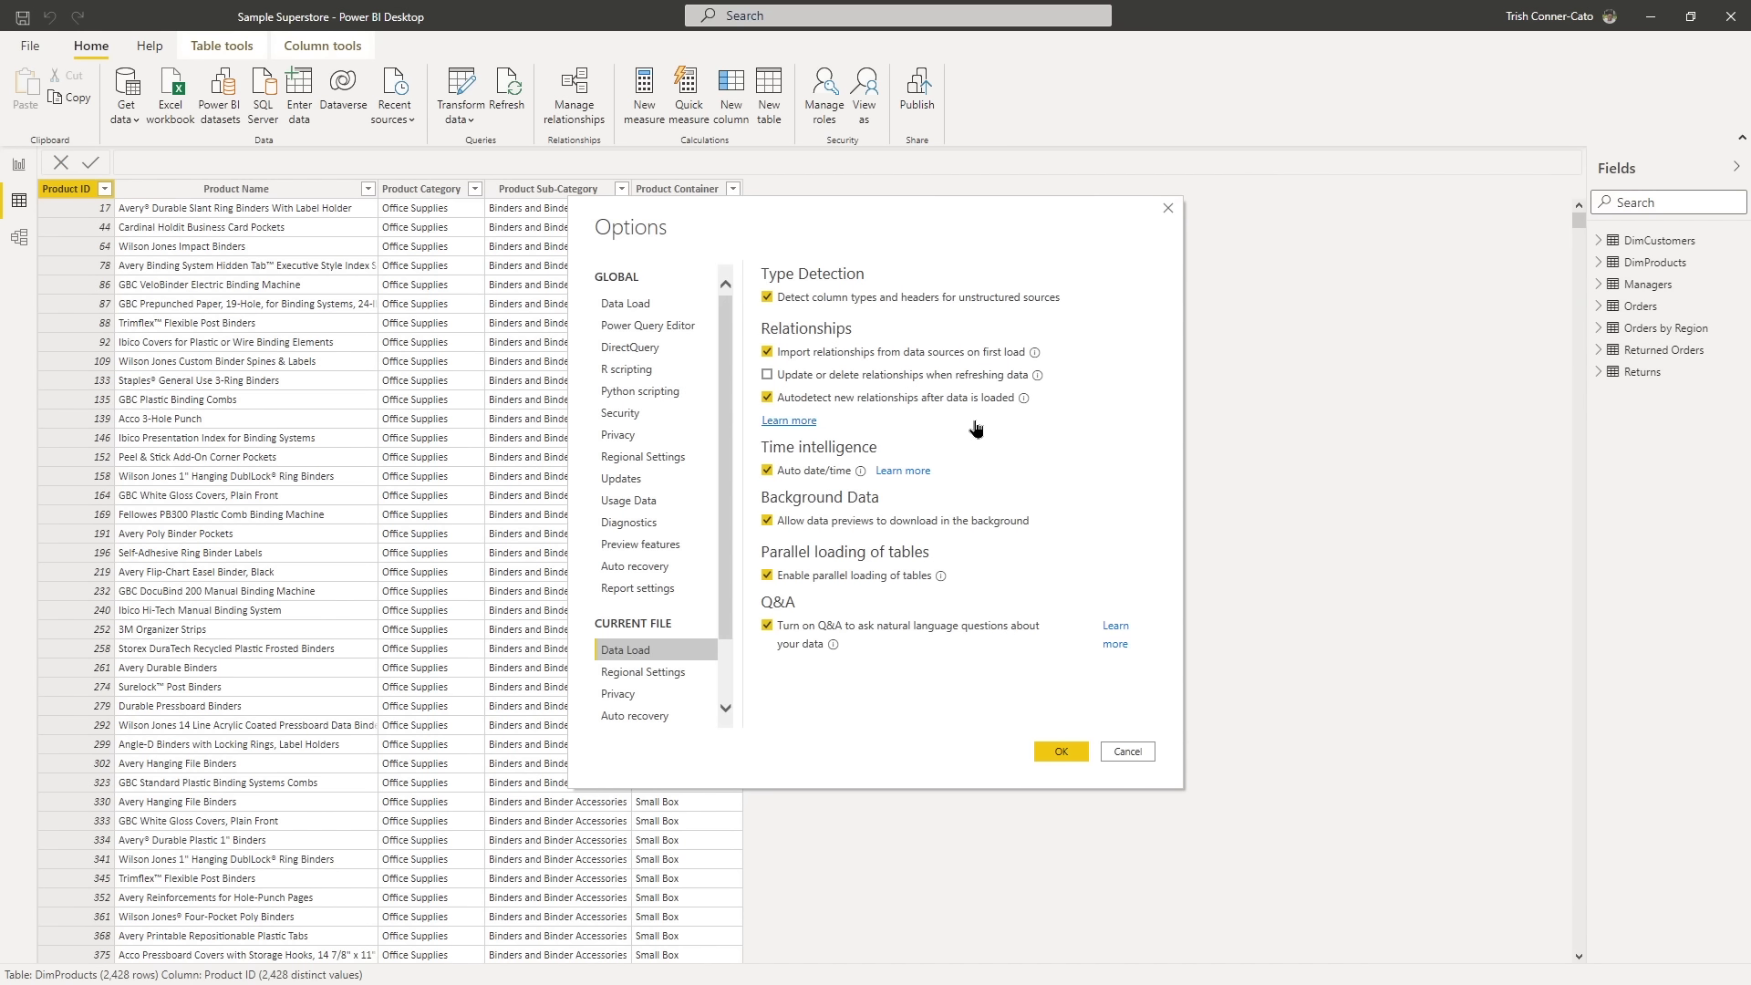
click(767, 376)
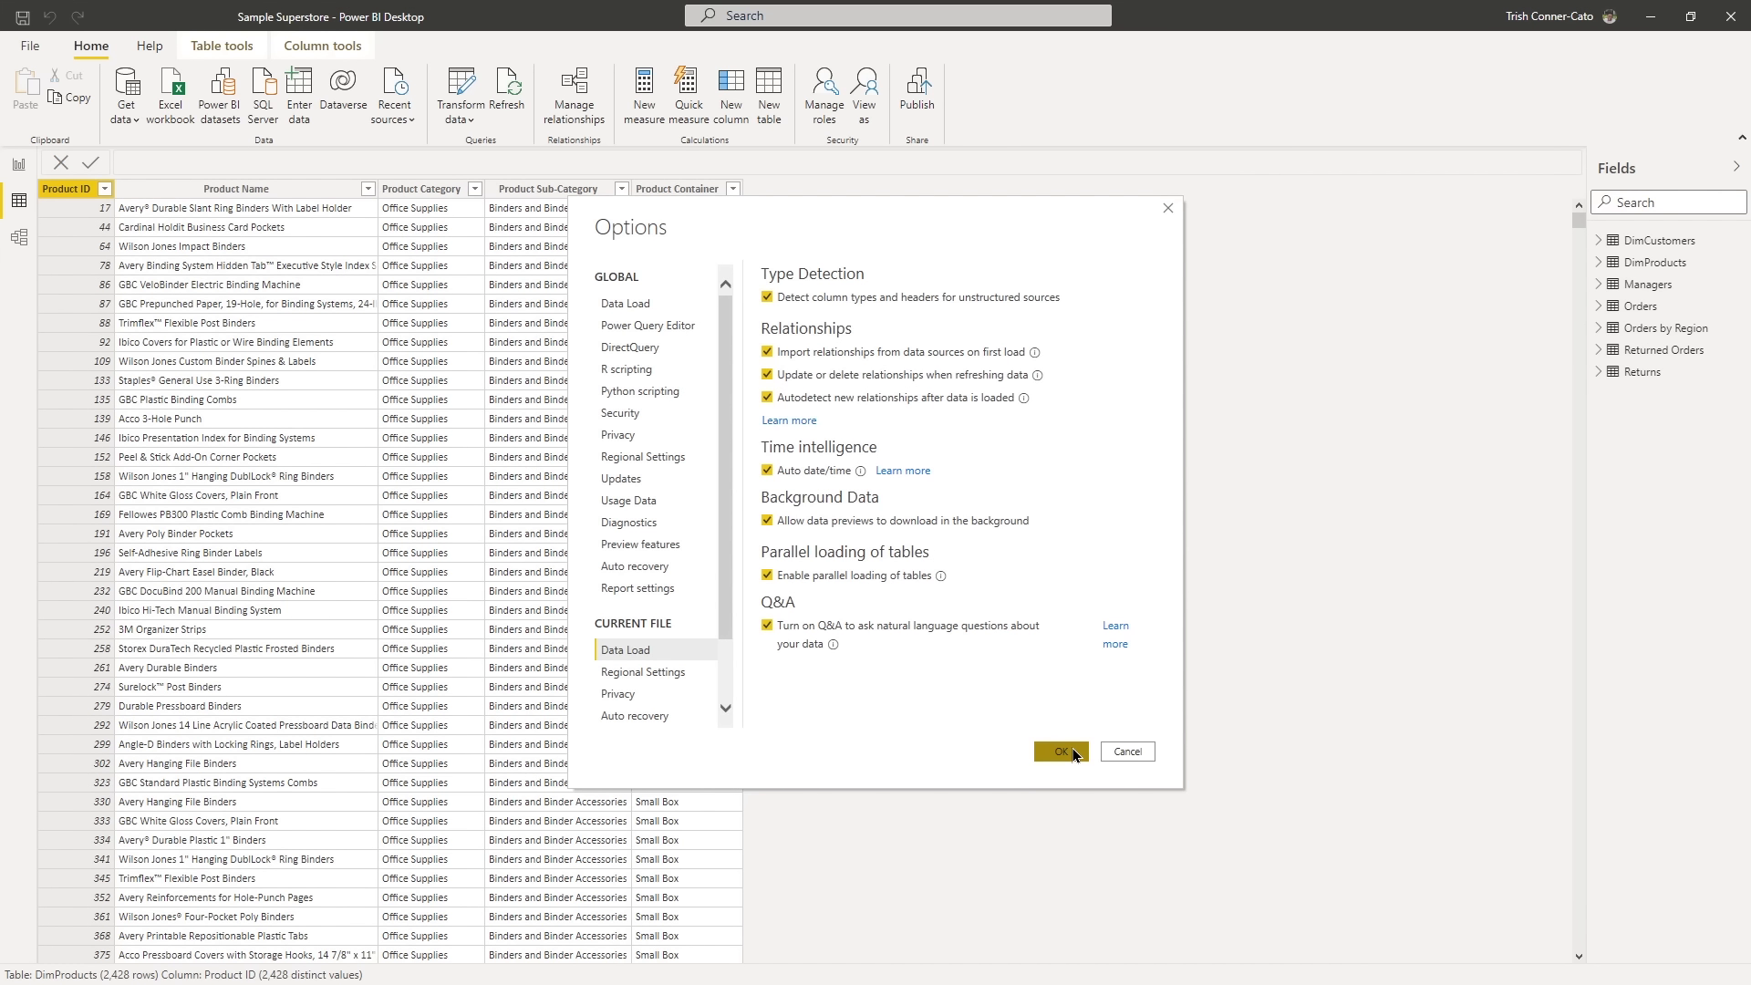
click(1062, 752)
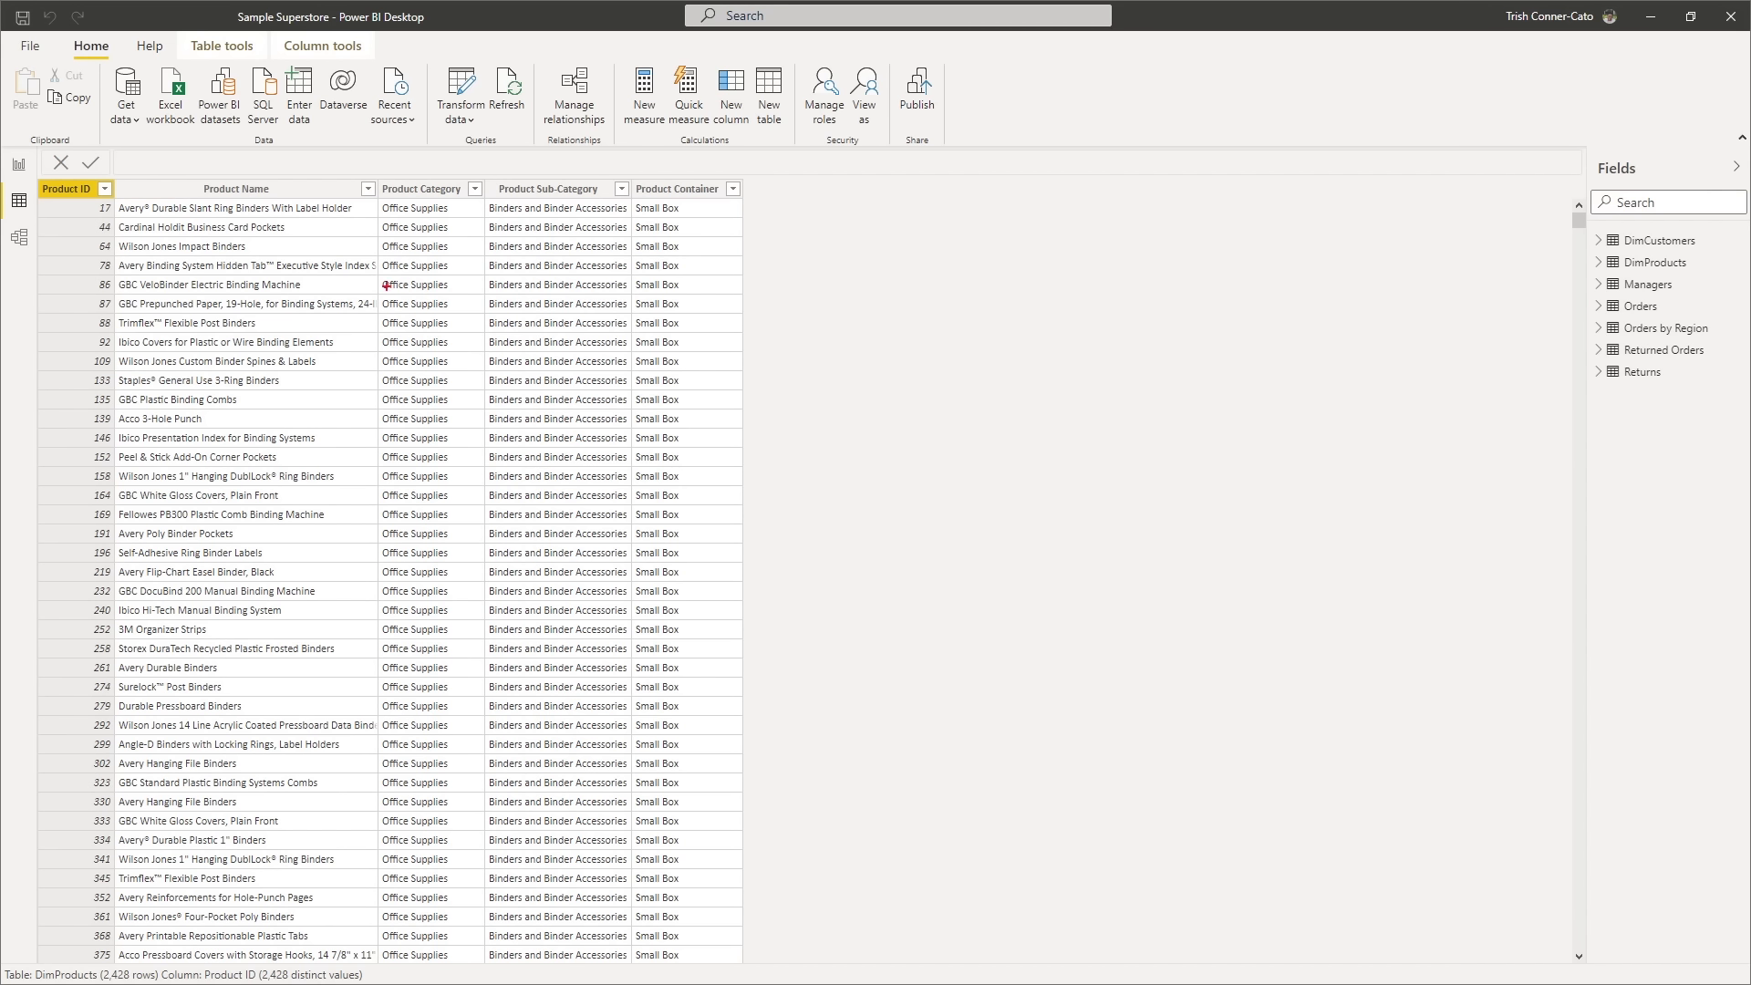
- Switch to the model view and collapse the Properties and Fields panes to enlarge the diagram
drag(61, 239, 251, 238)
click(18, 238)
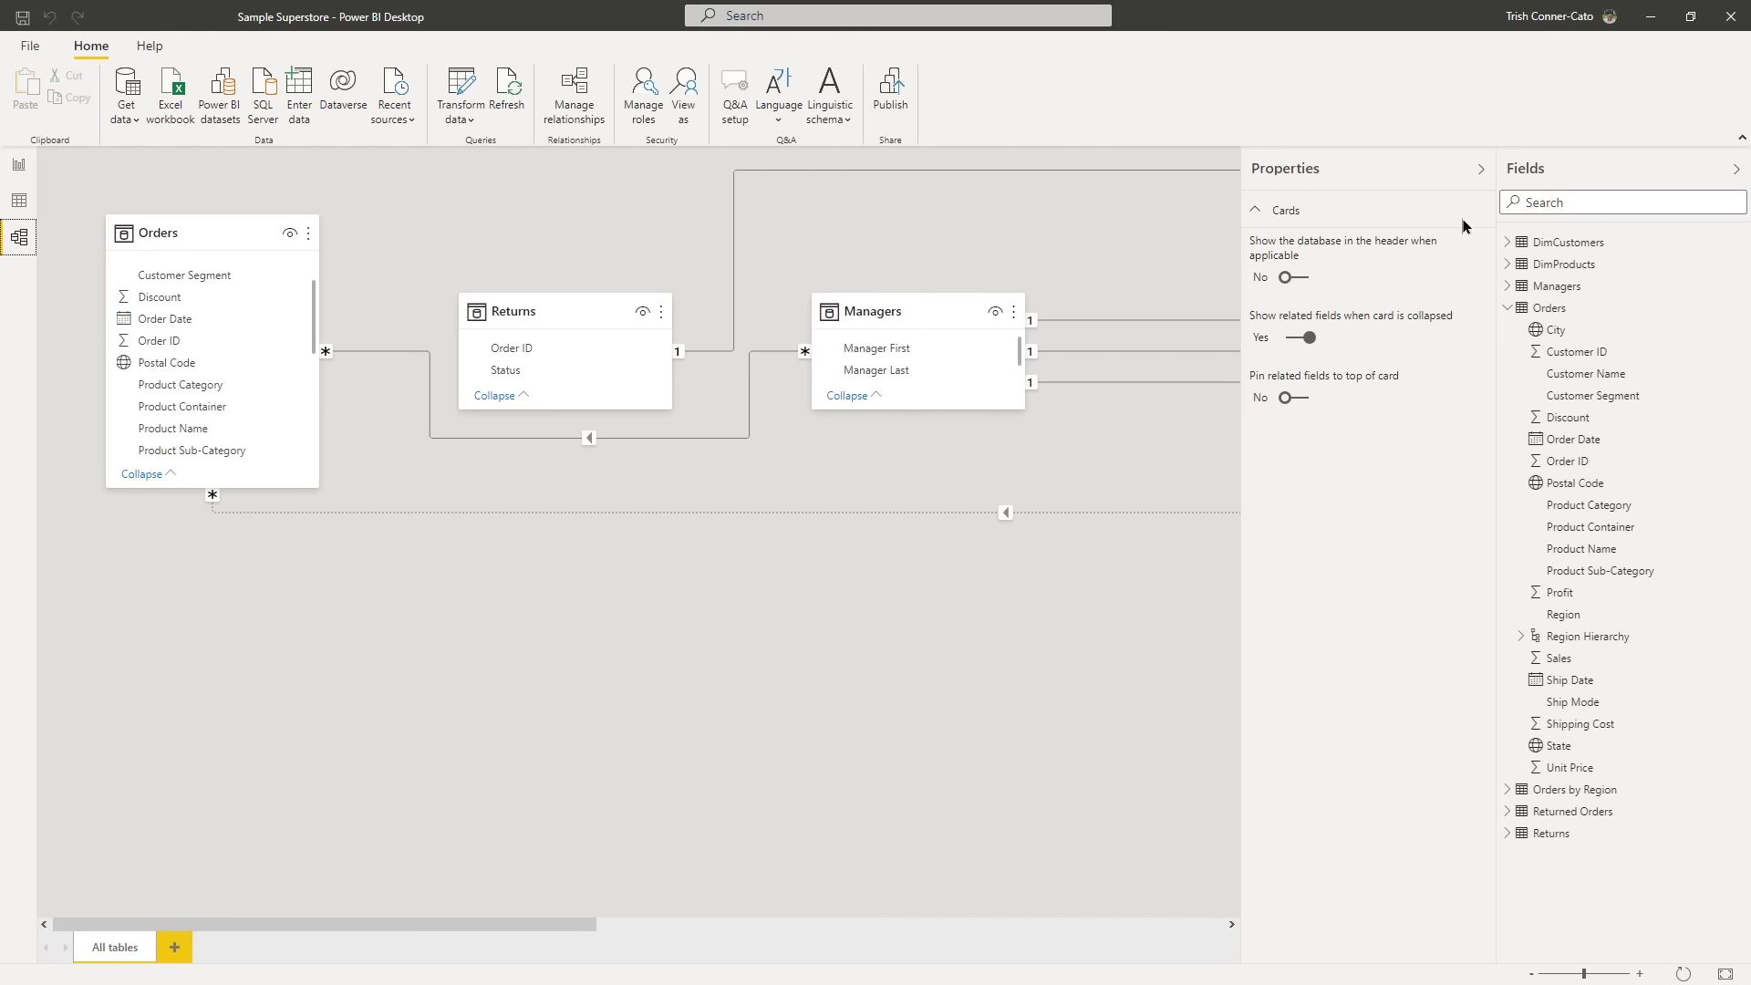
click(1477, 173)
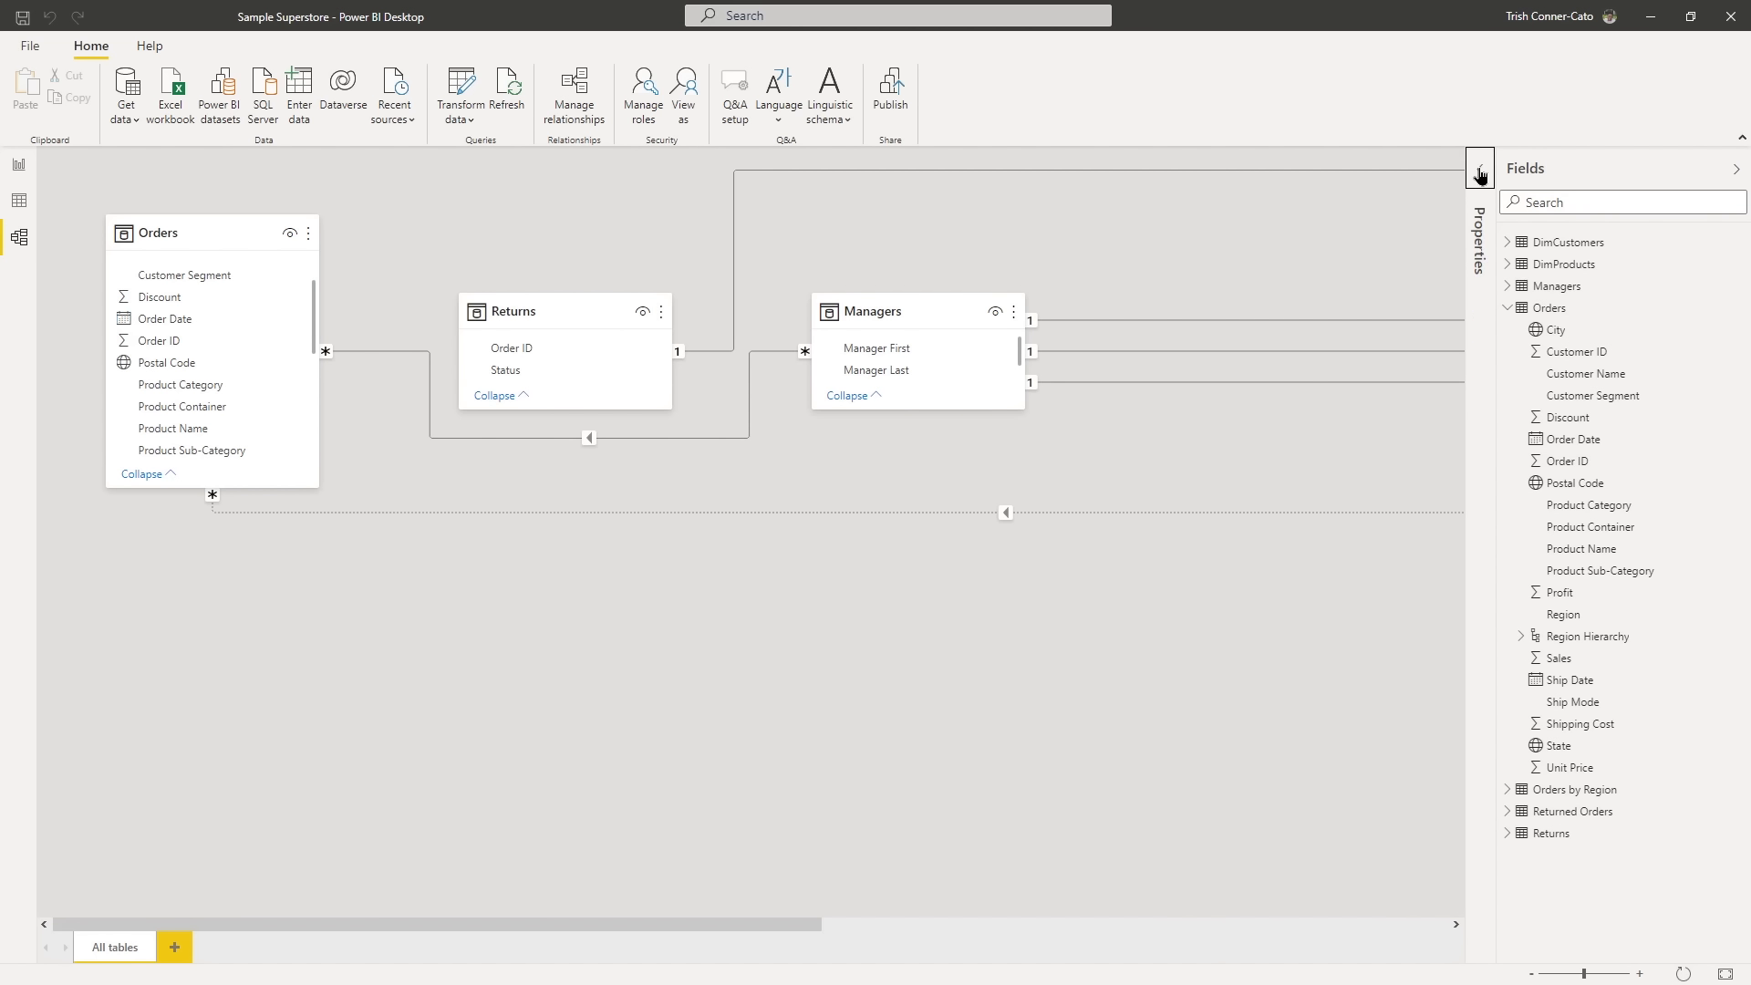
click(1737, 172)
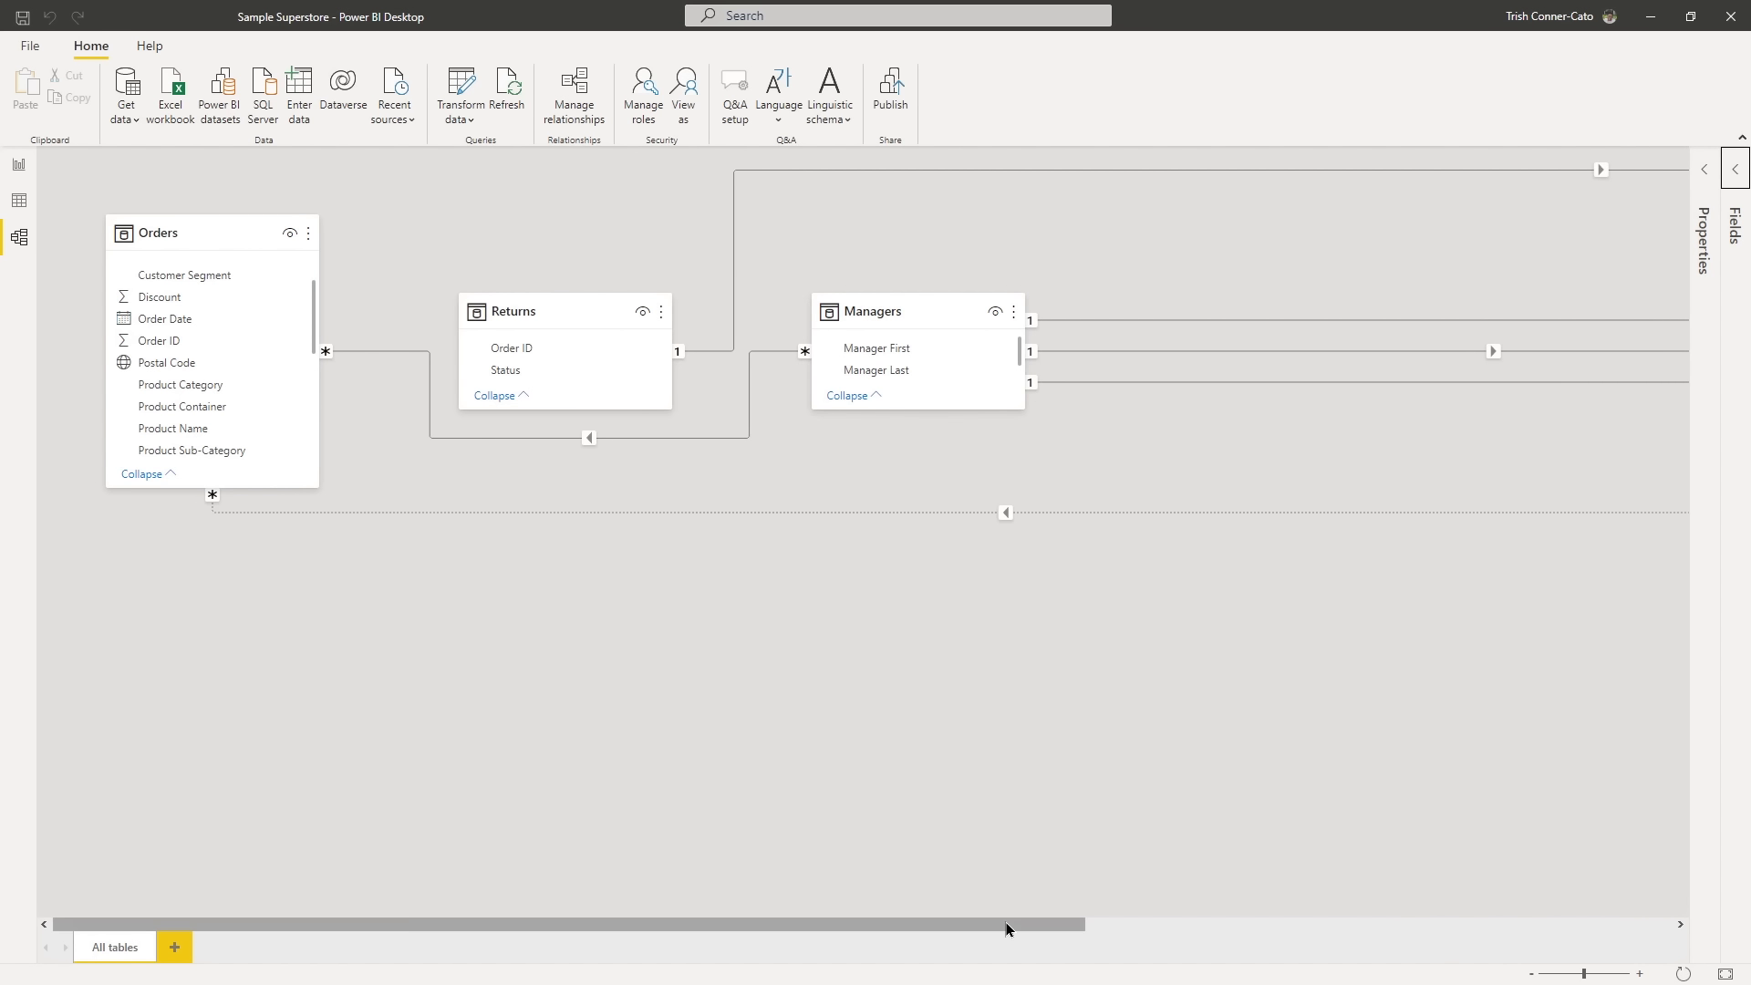
- Bring DimProducts, Orders by Region and Returned Orders closer to the other tables in the diagram, and place DimCustomers below Orders
drag(1005, 922, 1711, 714)
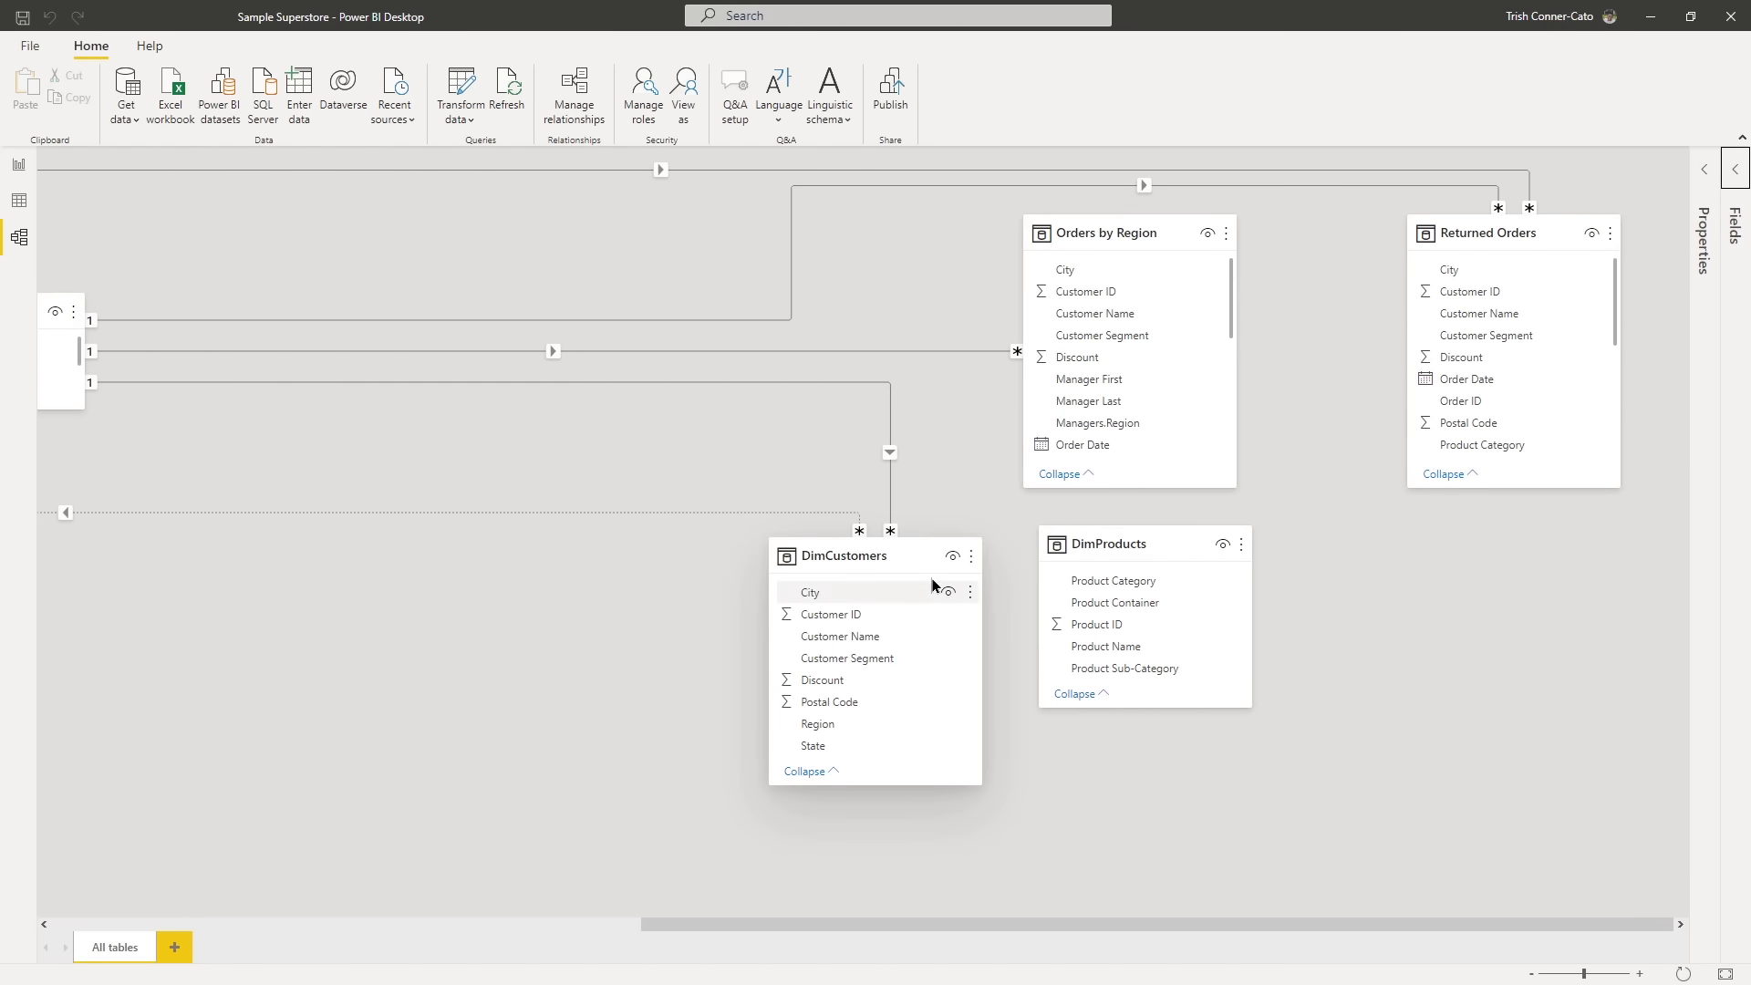
drag(909, 556, 2, 576)
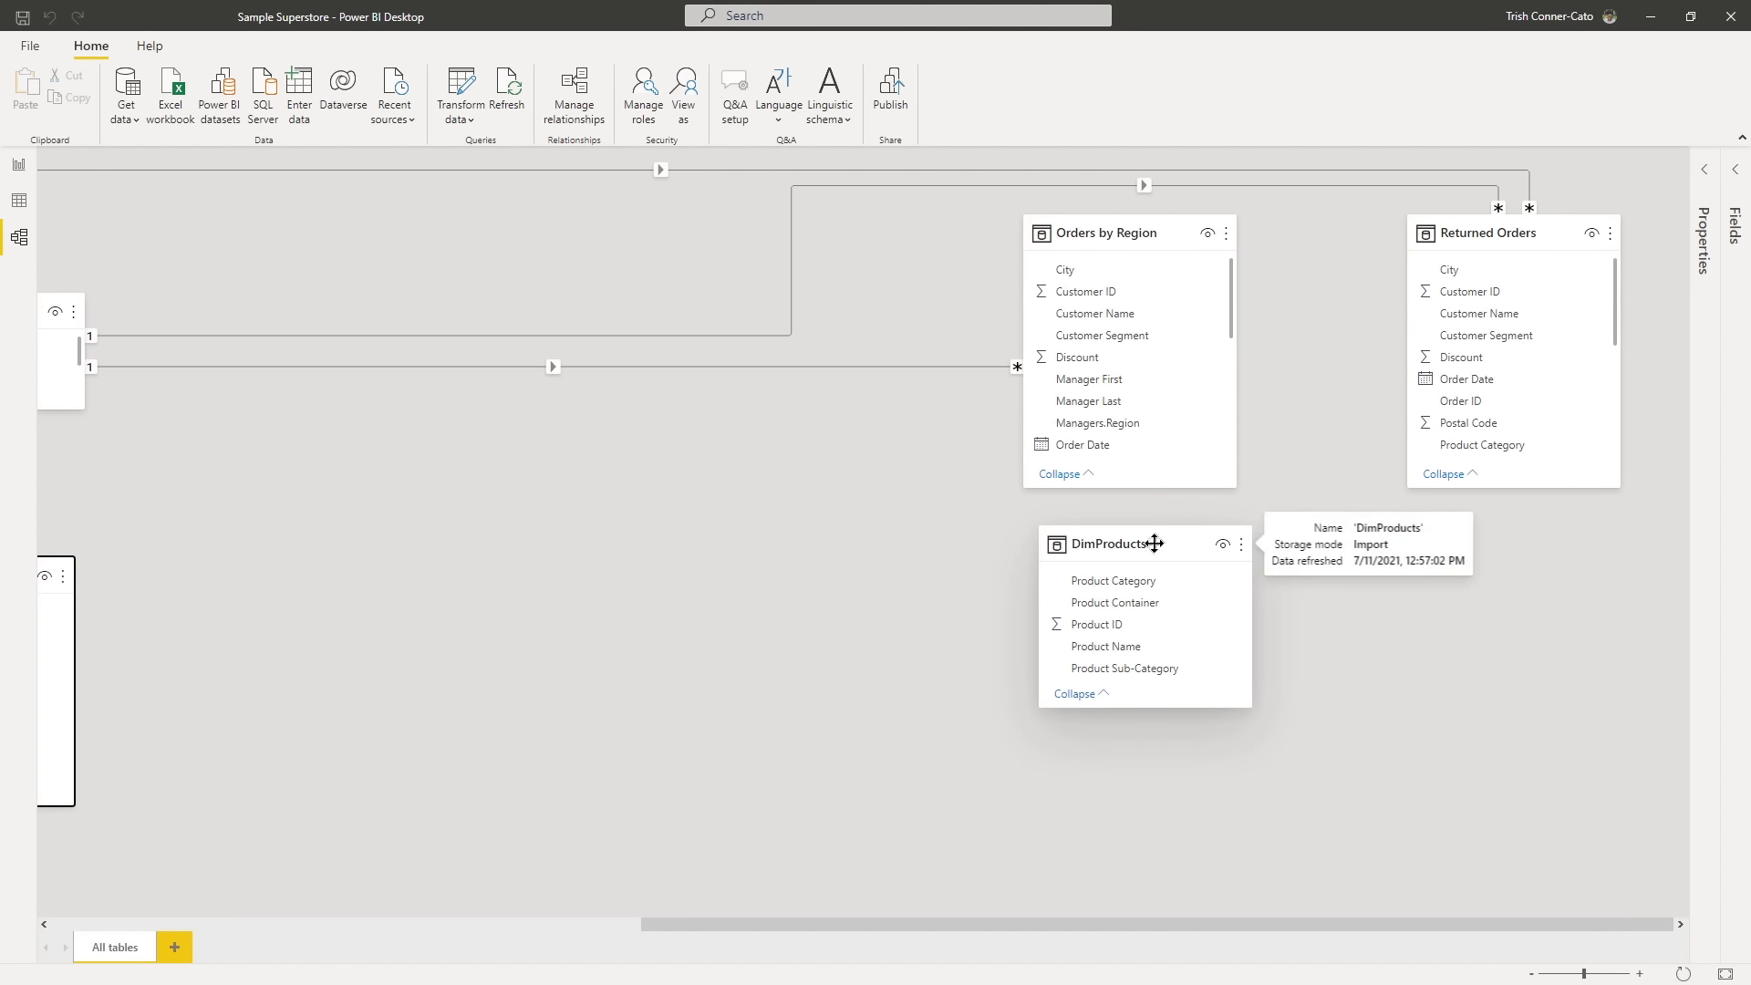
drag(1157, 543, 199, 485)
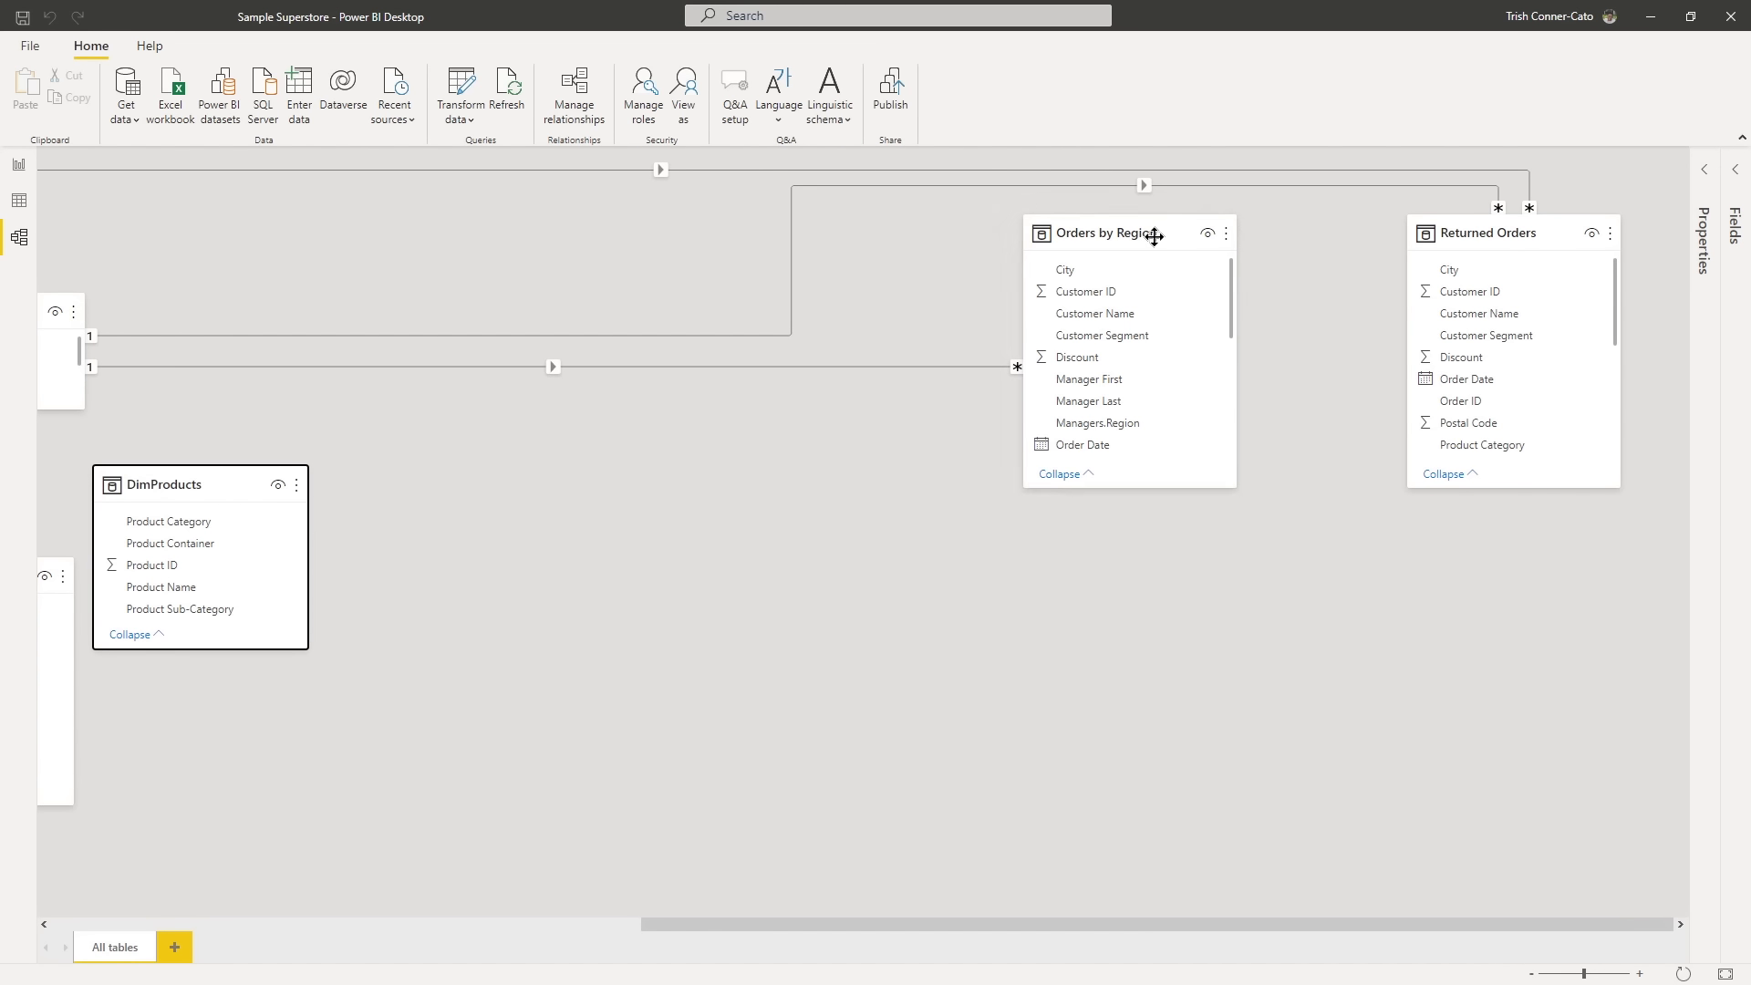
drag(1154, 236, 453, 645)
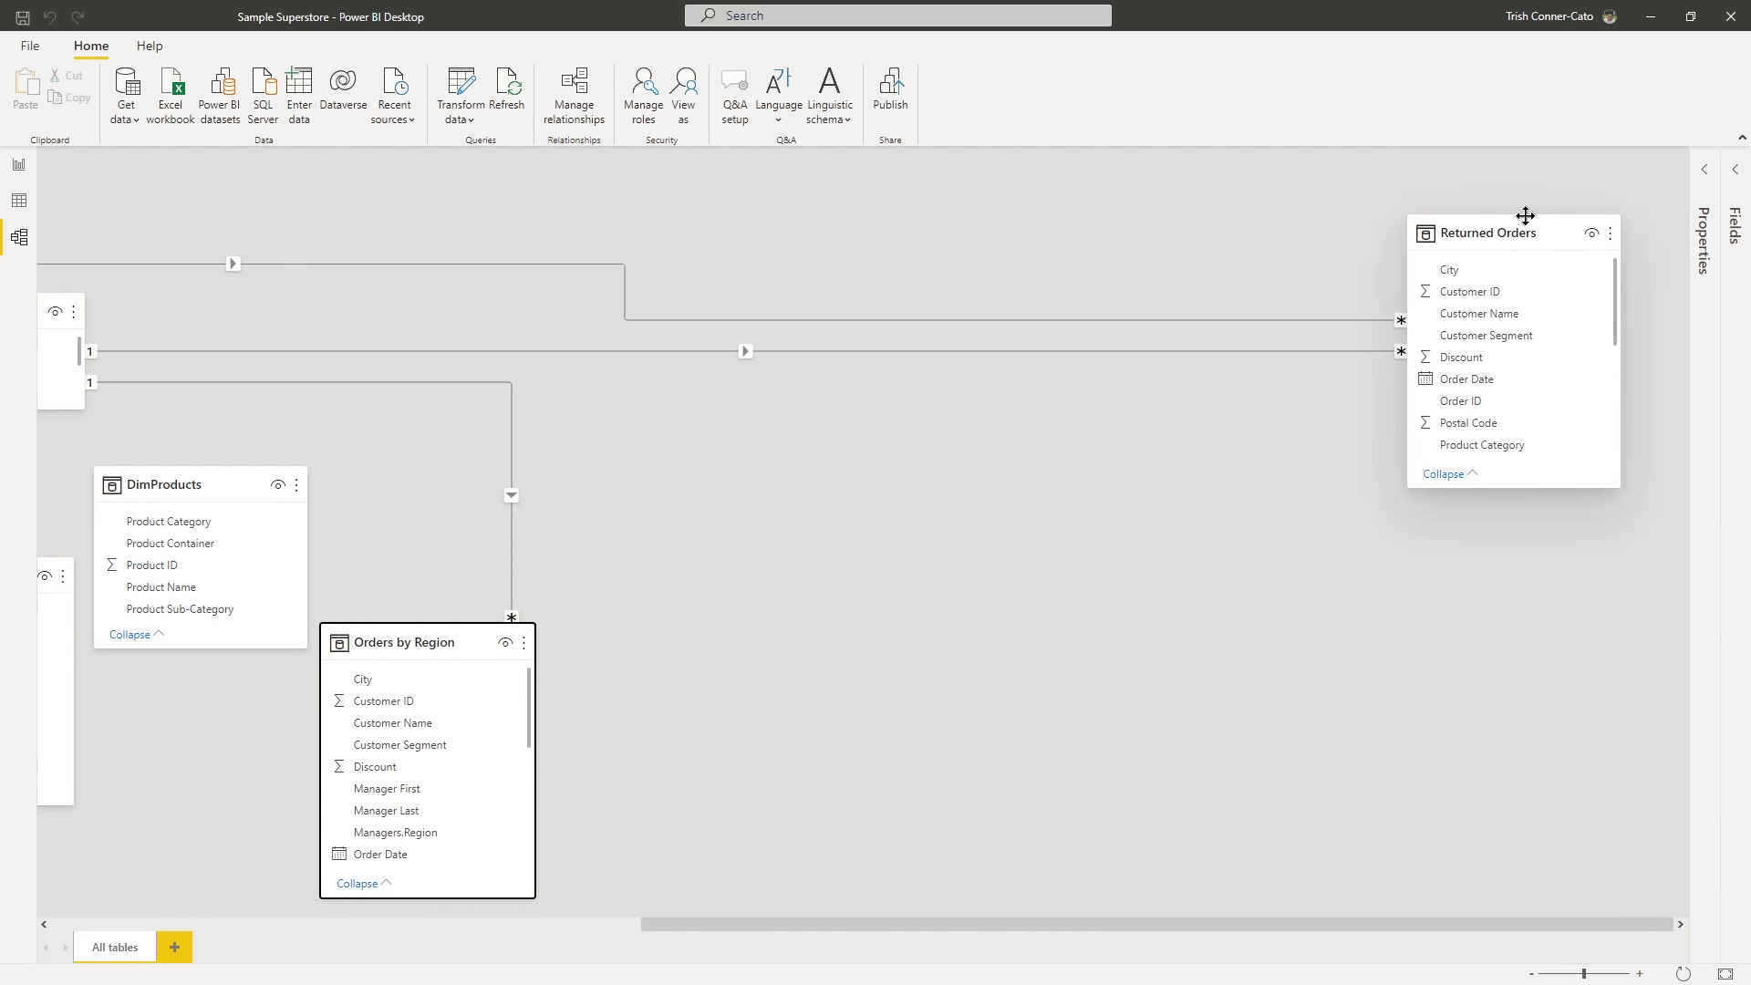
drag(1515, 236, 497, 611)
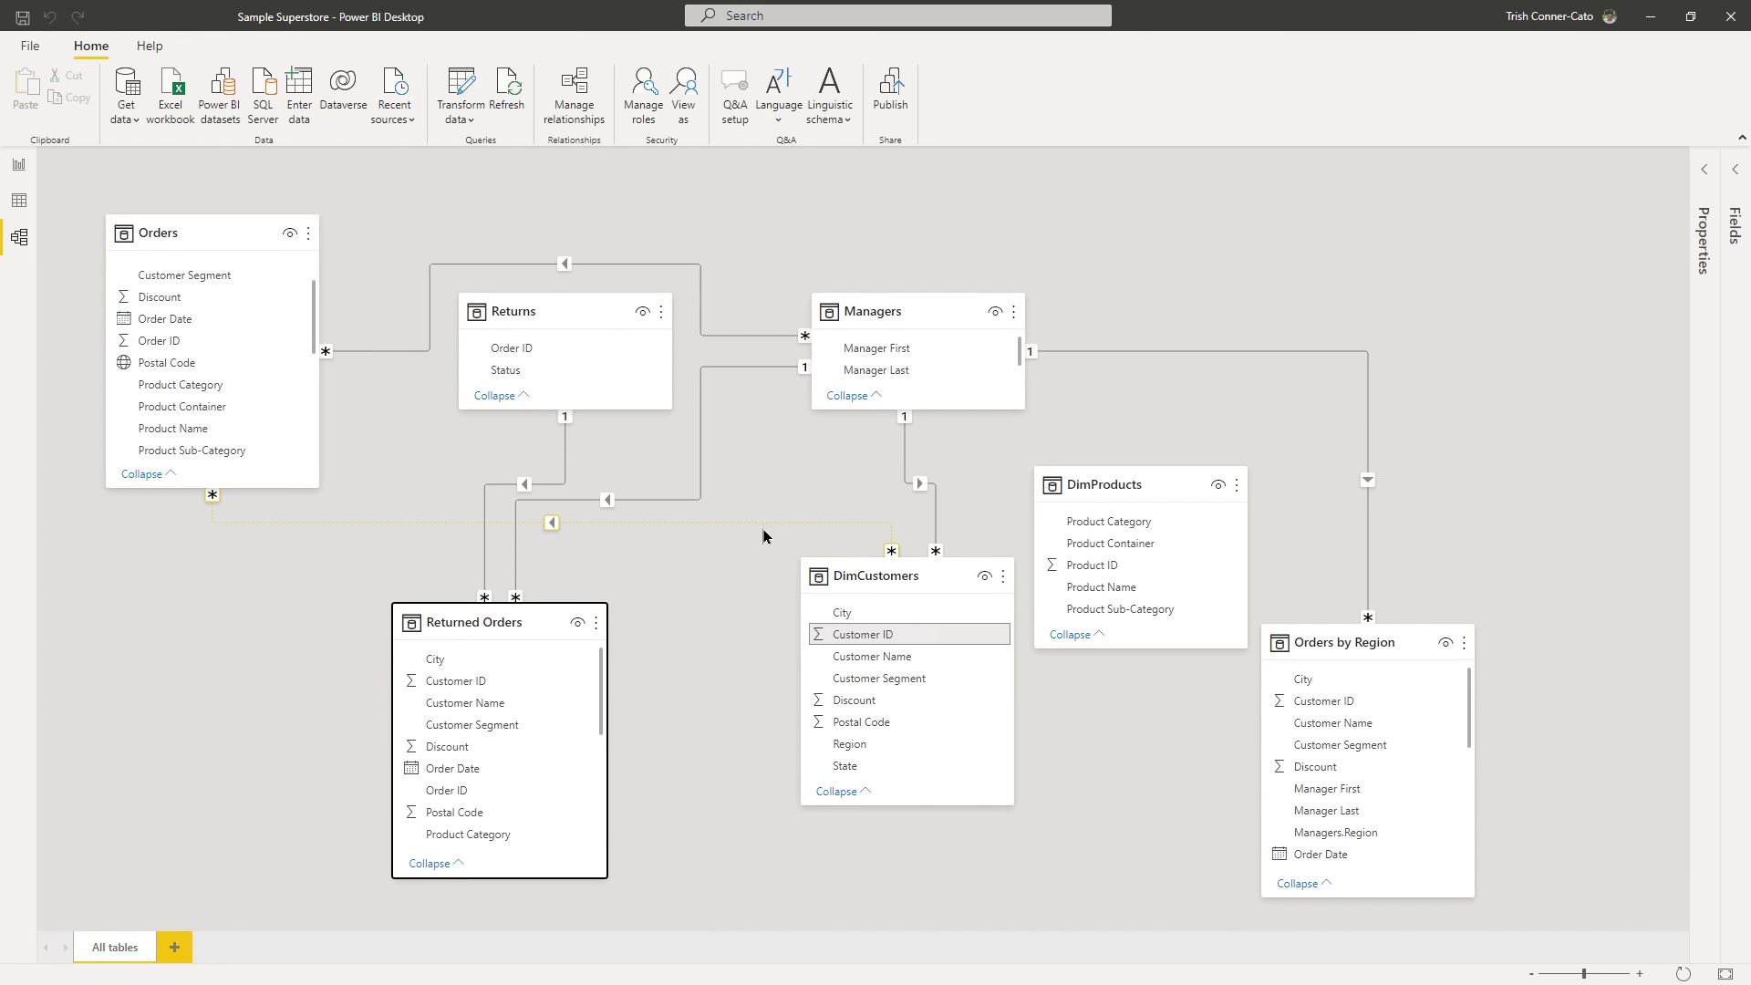
click(839, 576)
drag(839, 577, 135, 612)
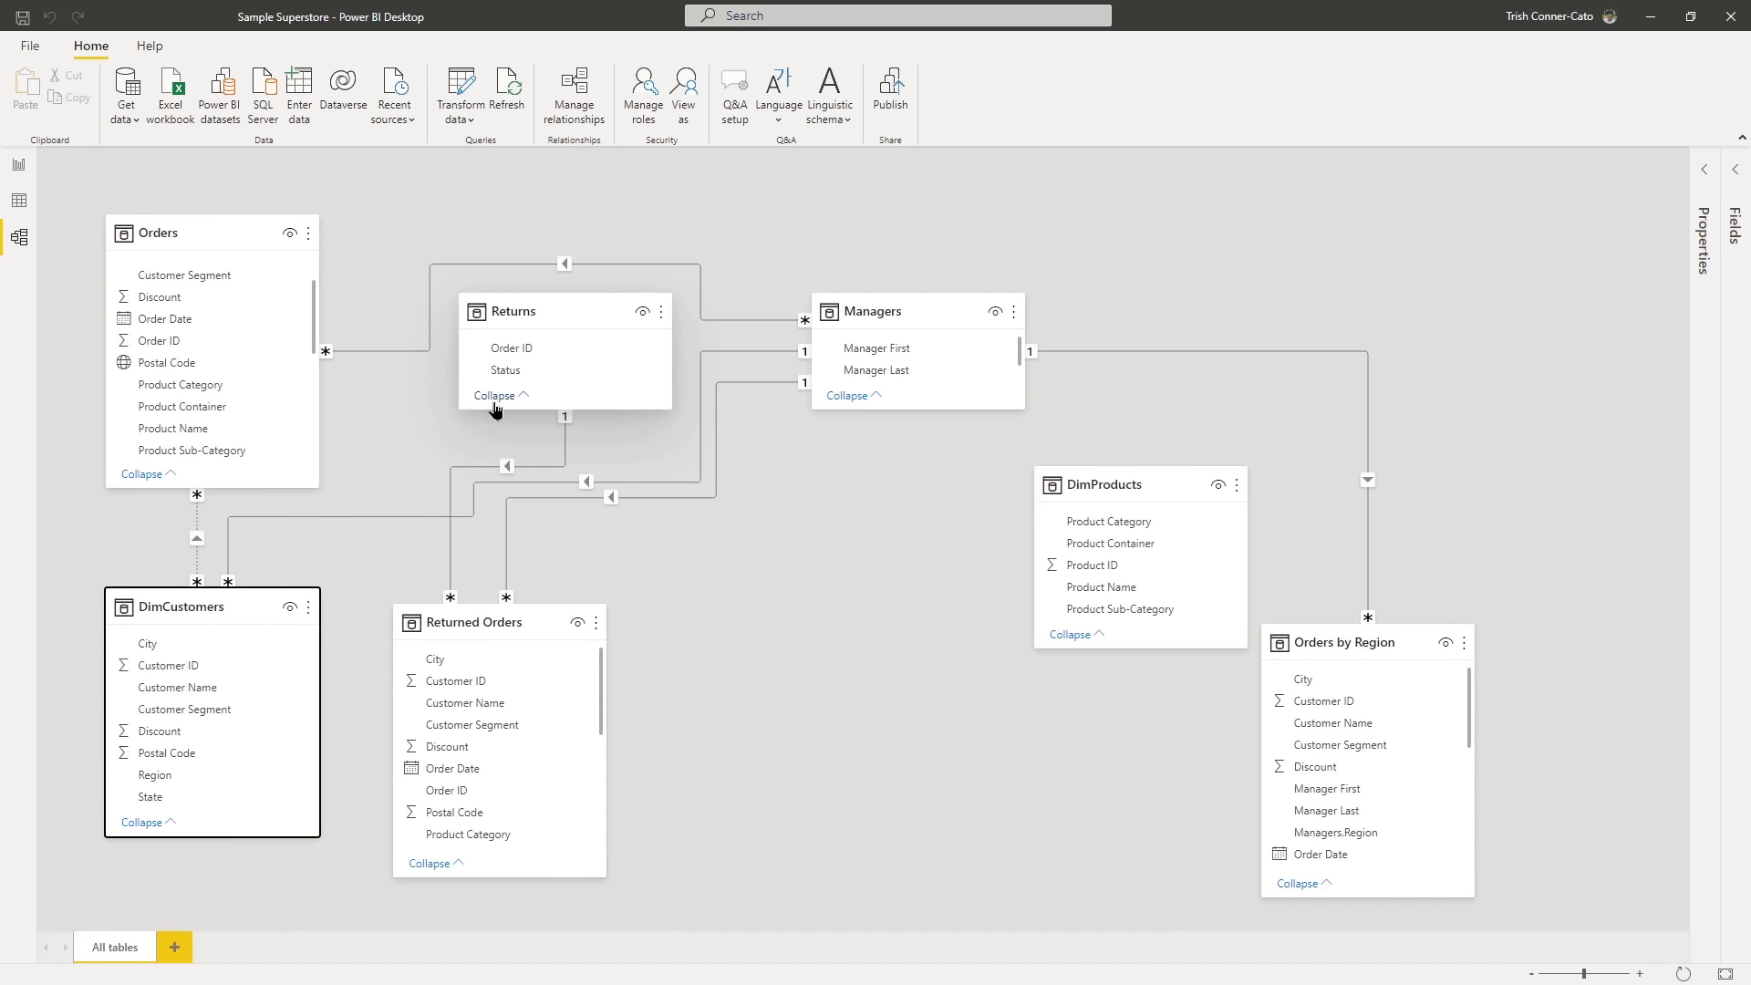
- Hide the DimCustomers, Returned Orders, DimProducts and Orders by Region tables from report view
click(289, 609)
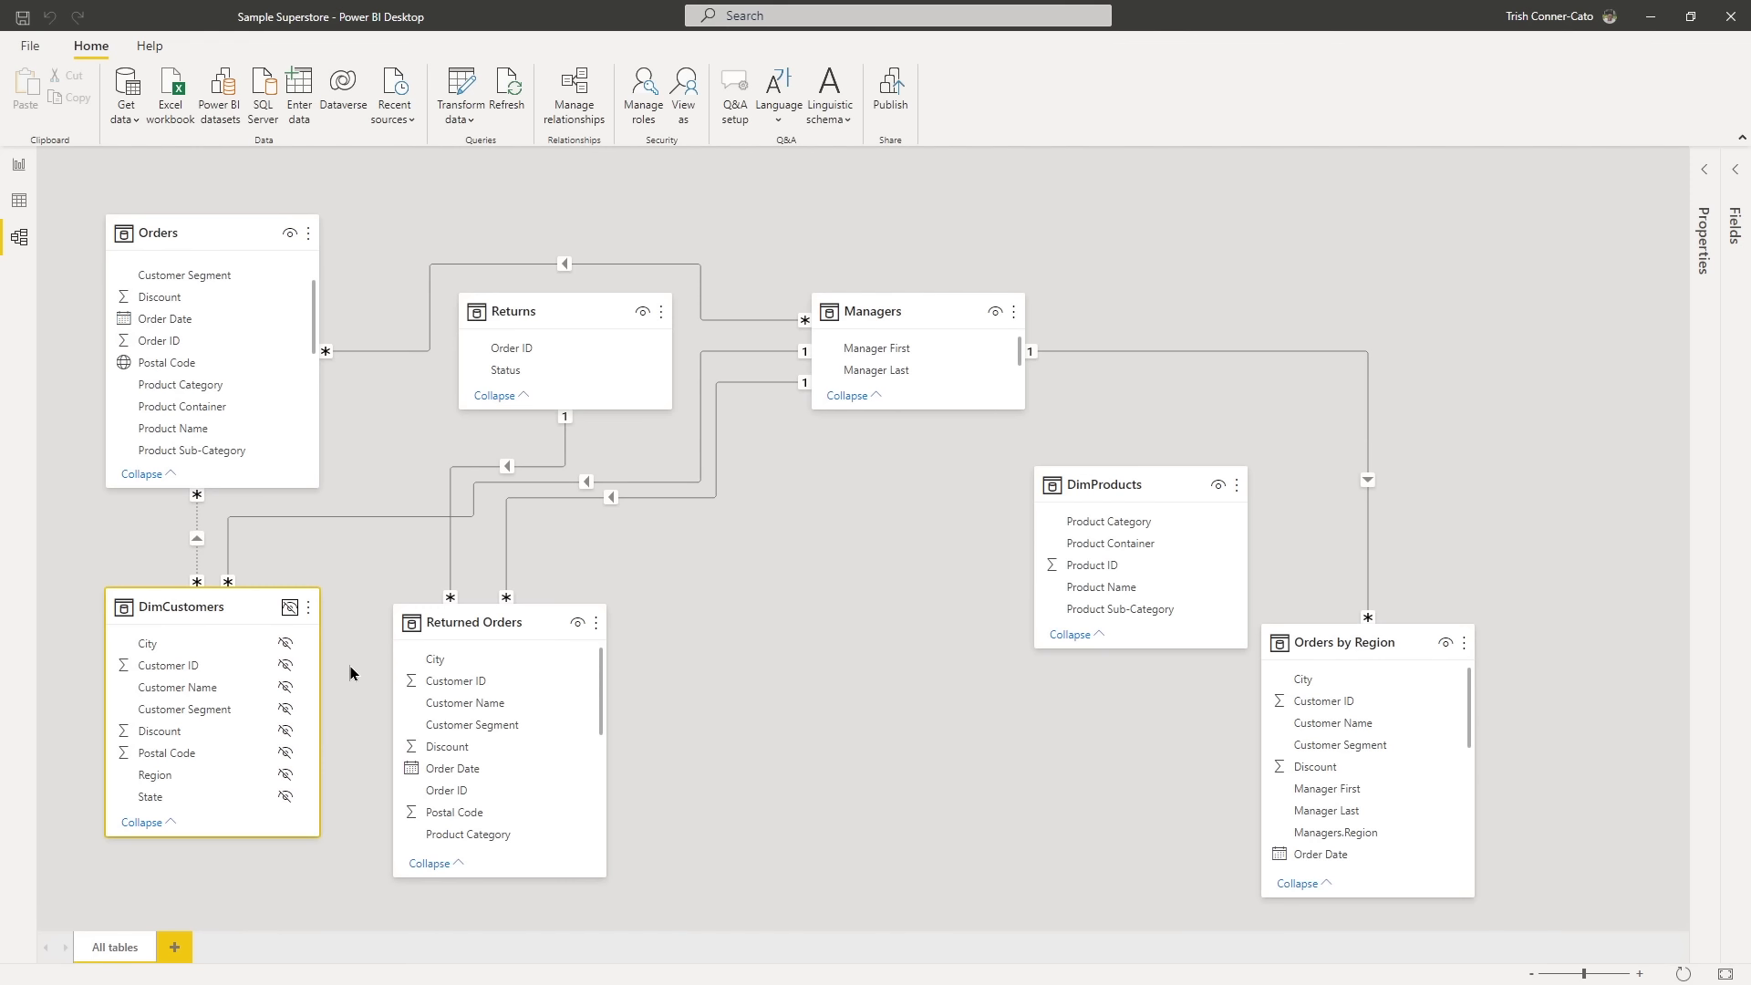
click(576, 627)
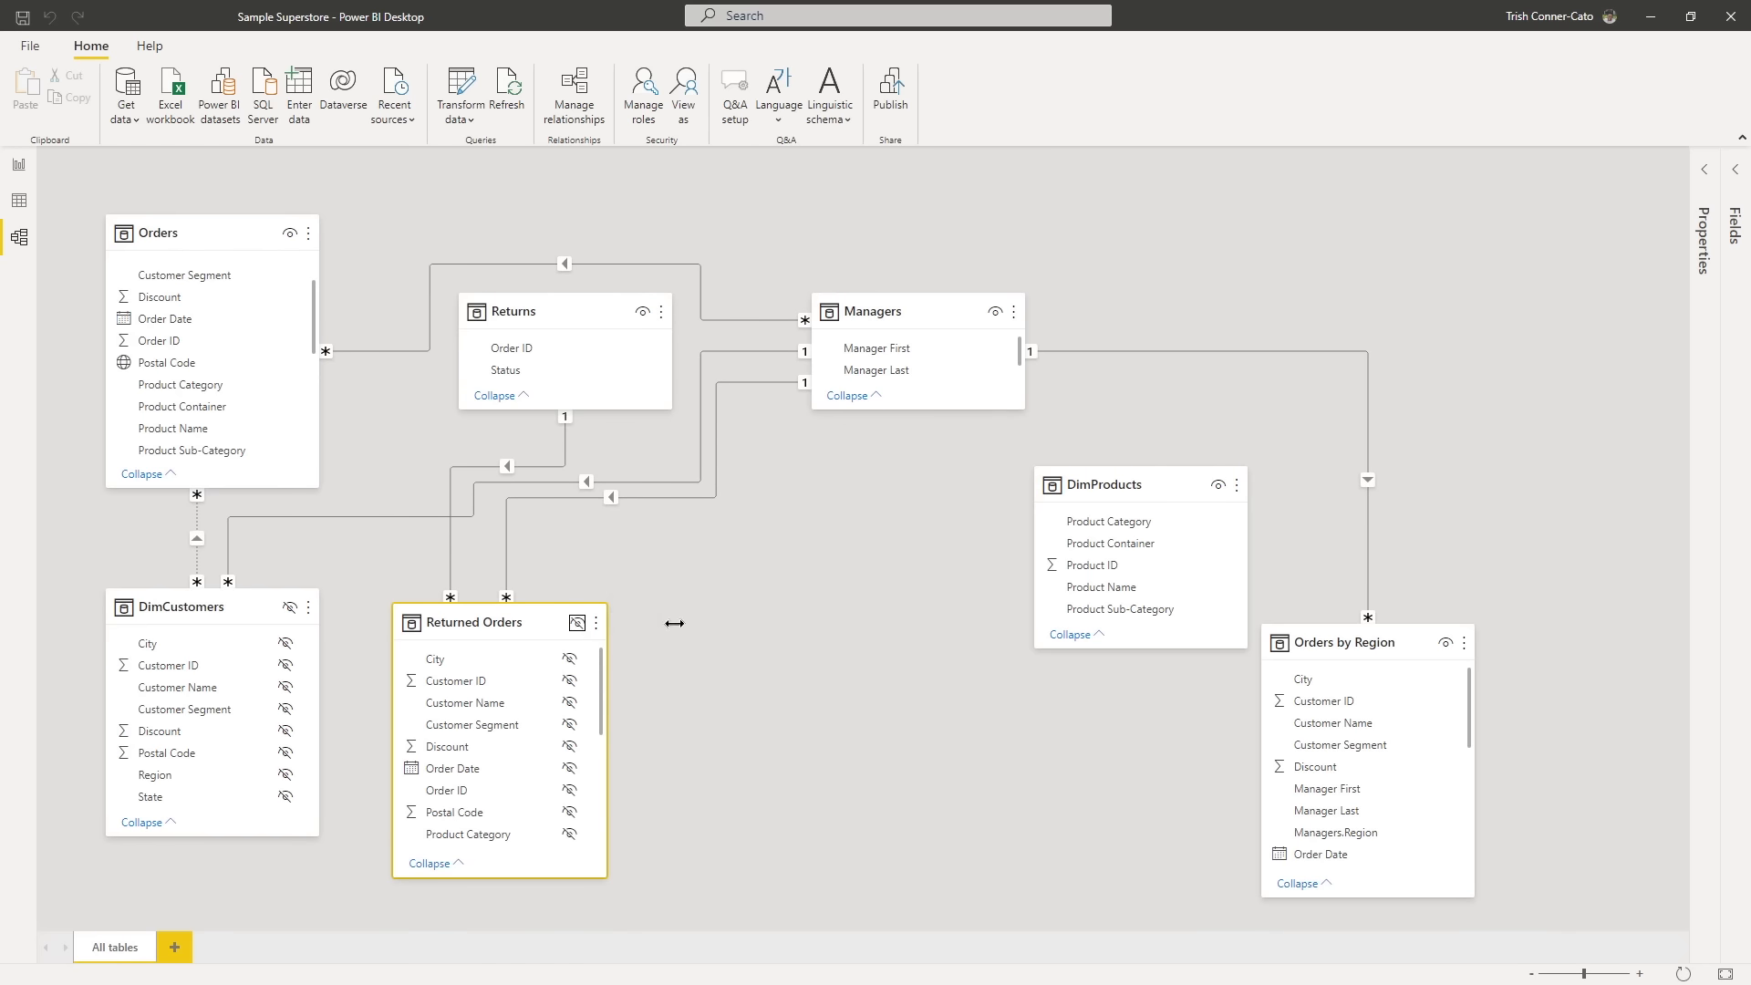
click(1228, 529)
click(1217, 484)
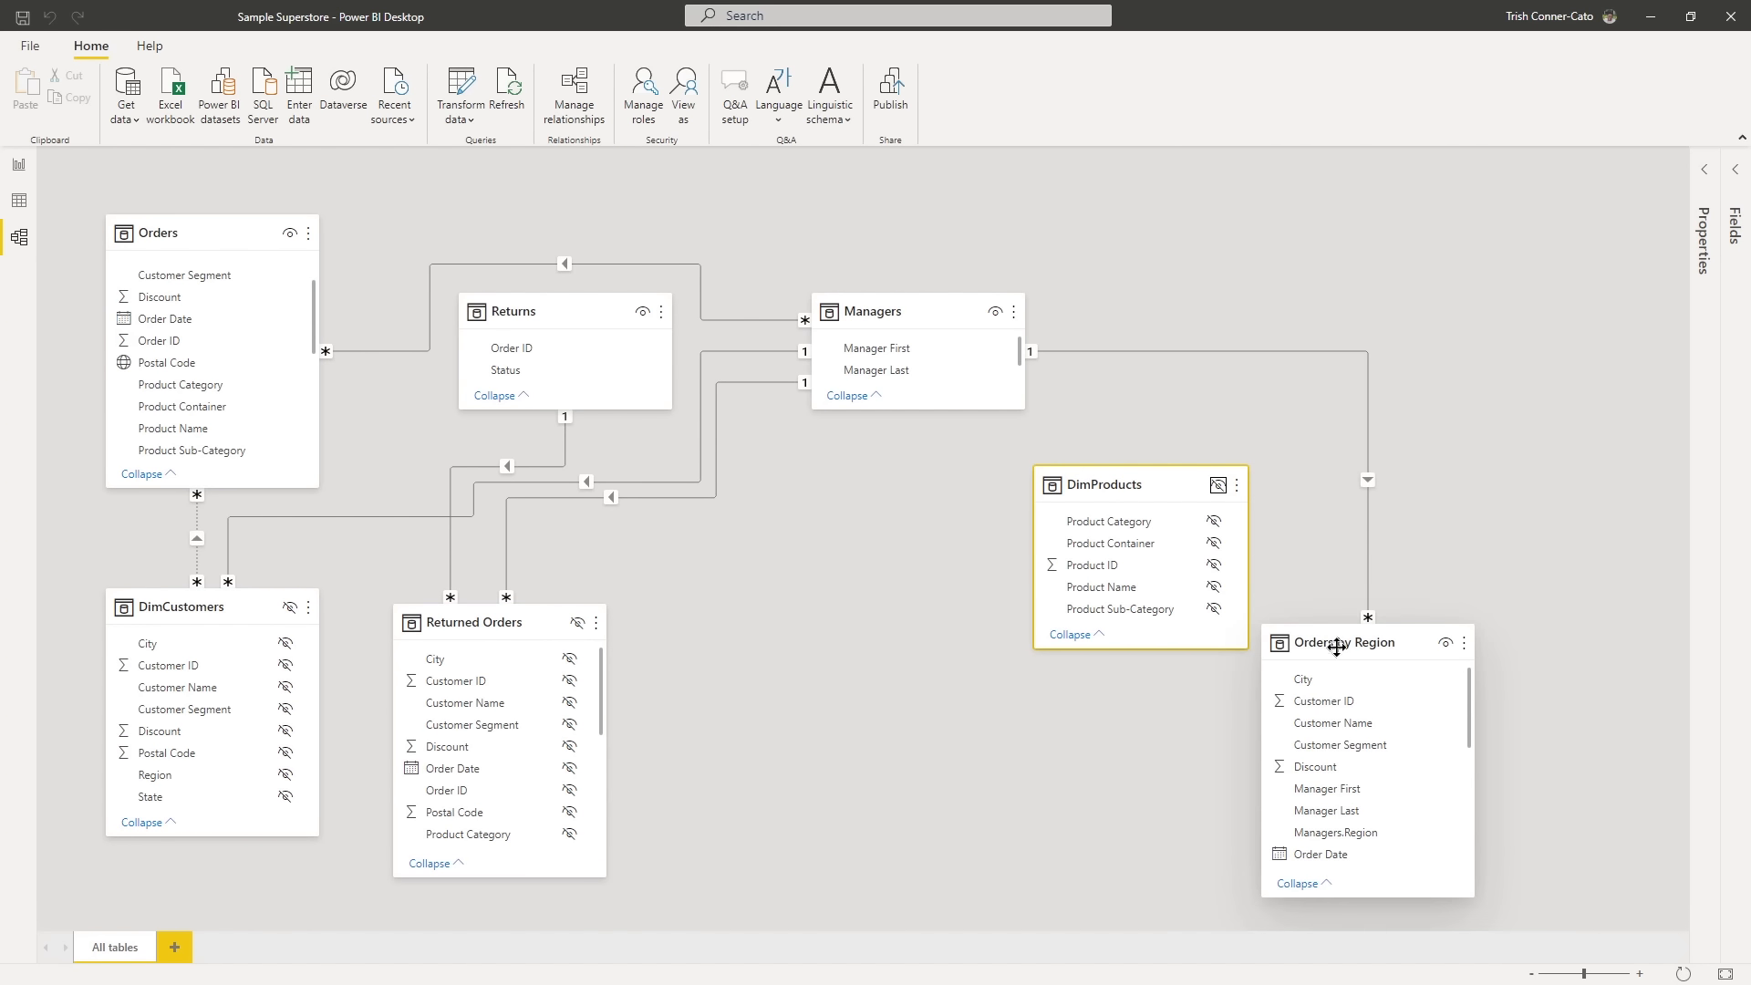
click(1445, 647)
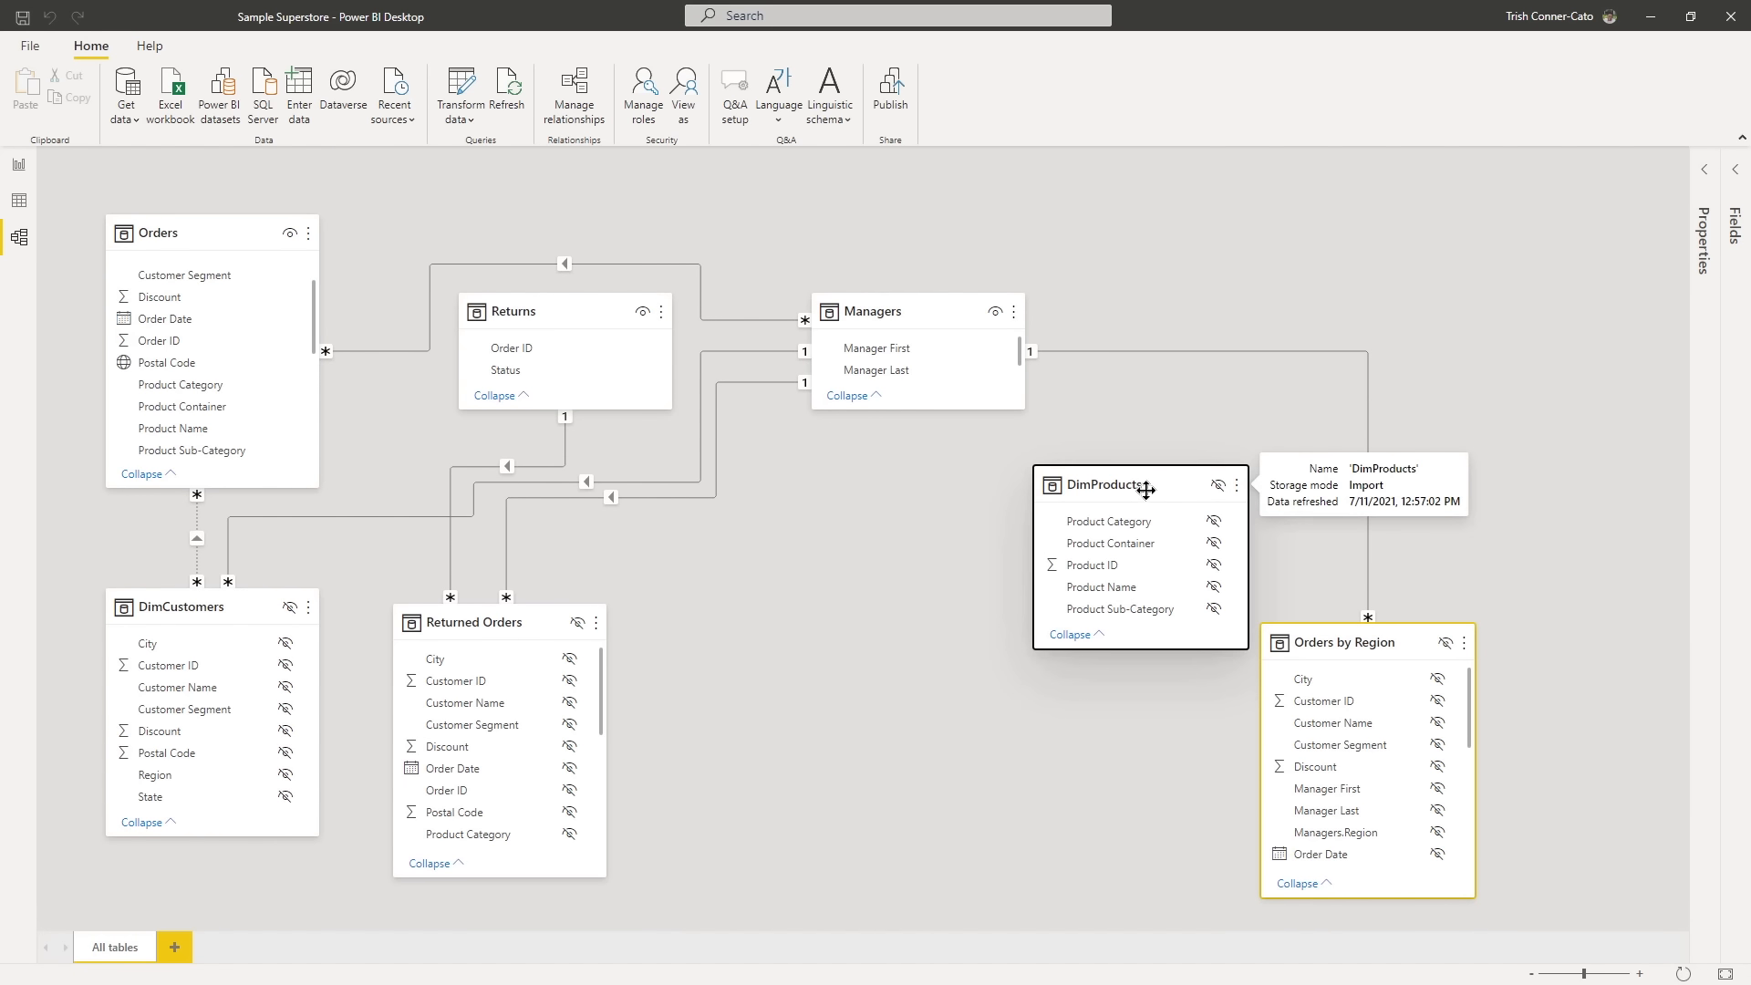
- Group the four hidden tables together at the far side of the diagram, away from Orders, Returns and Managers
drag(1151, 470, 1624, 217)
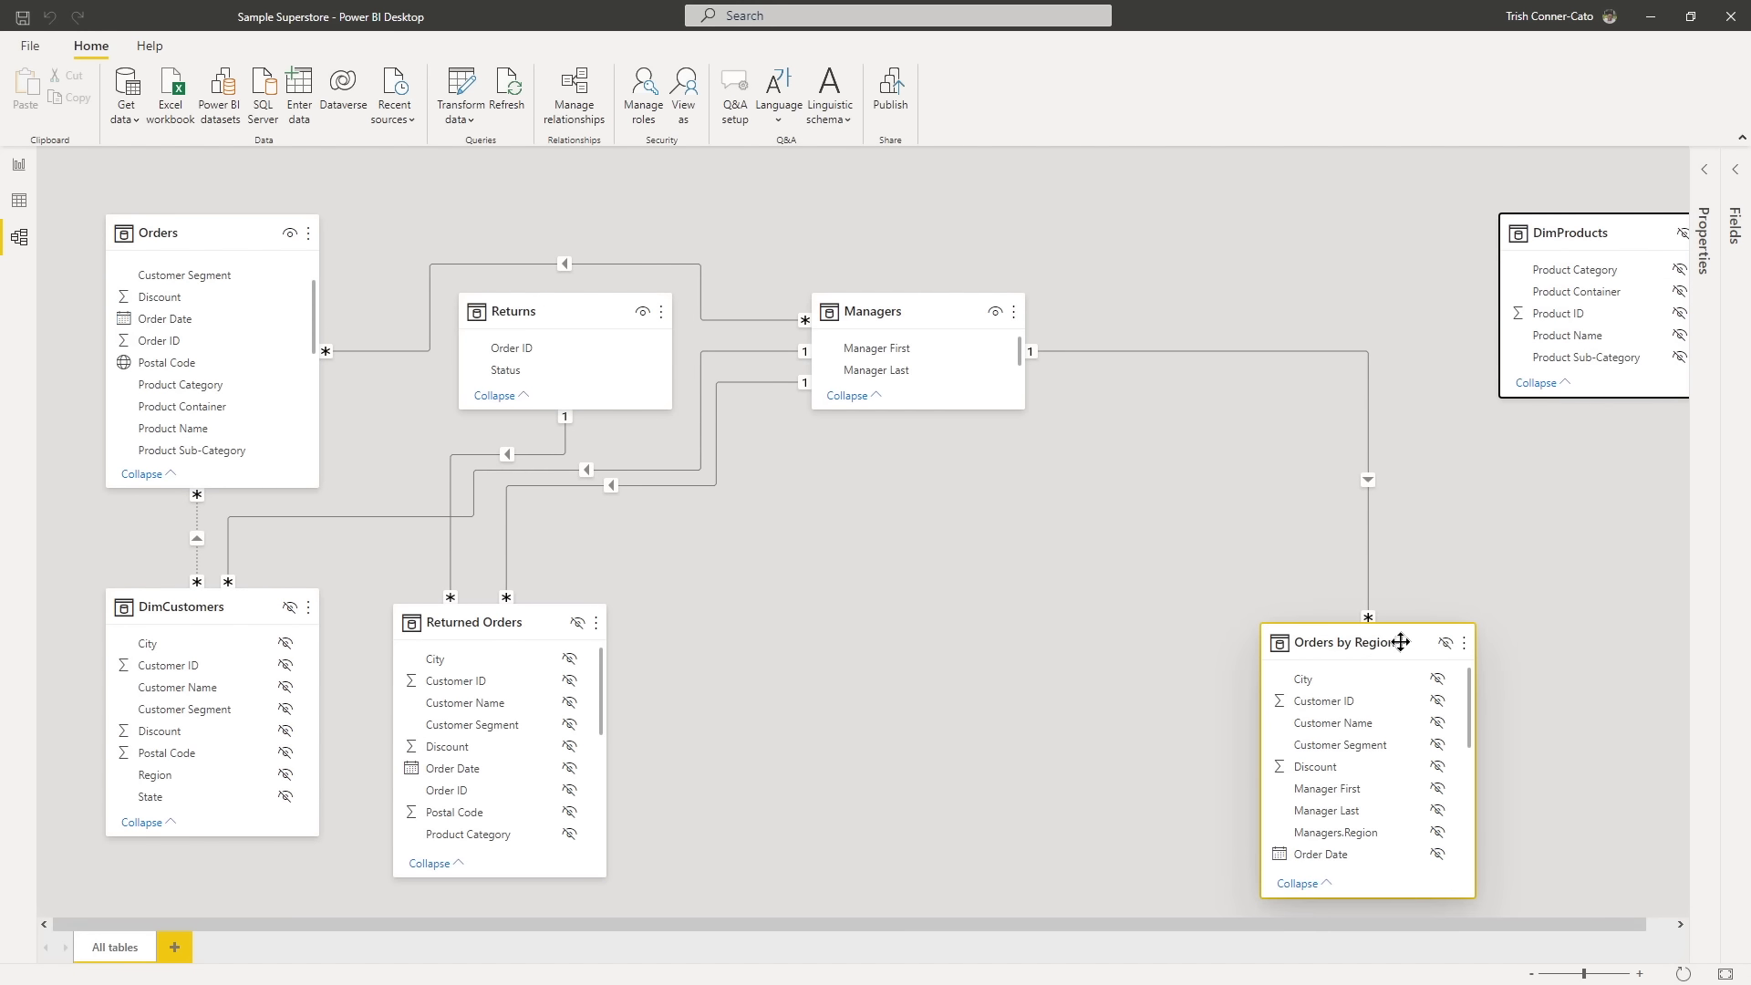
drag(1404, 634, 1637, 396)
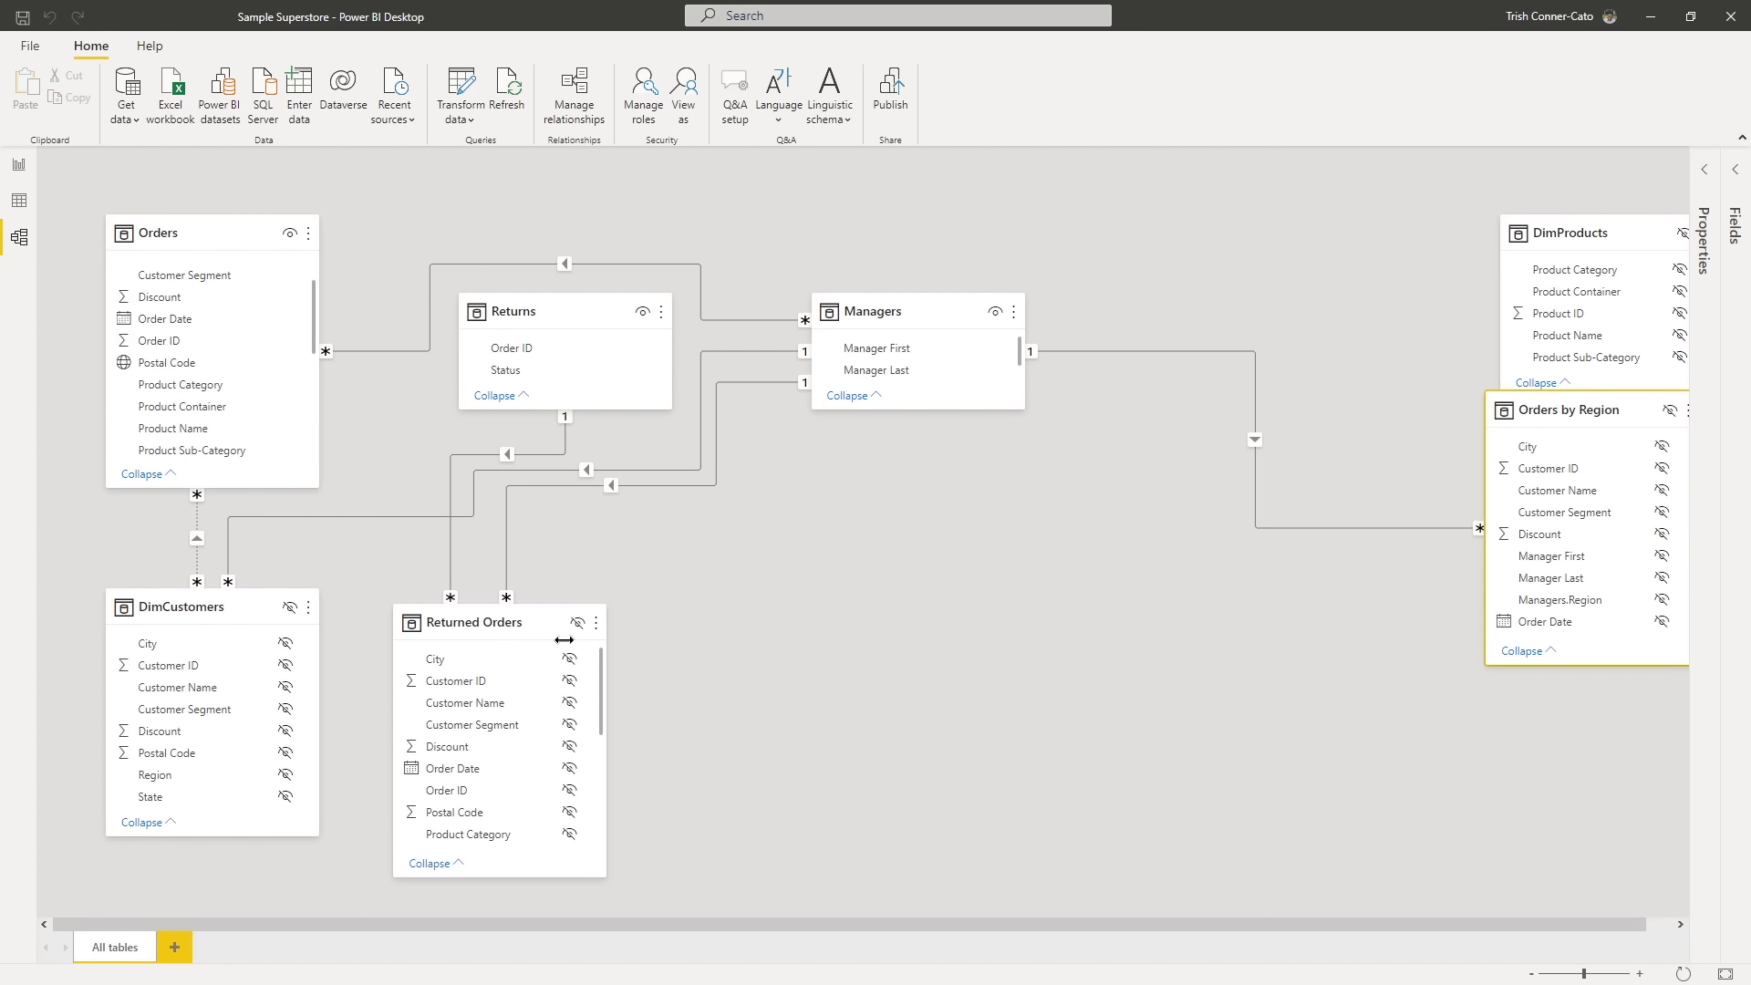
drag(506, 624, 1590, 692)
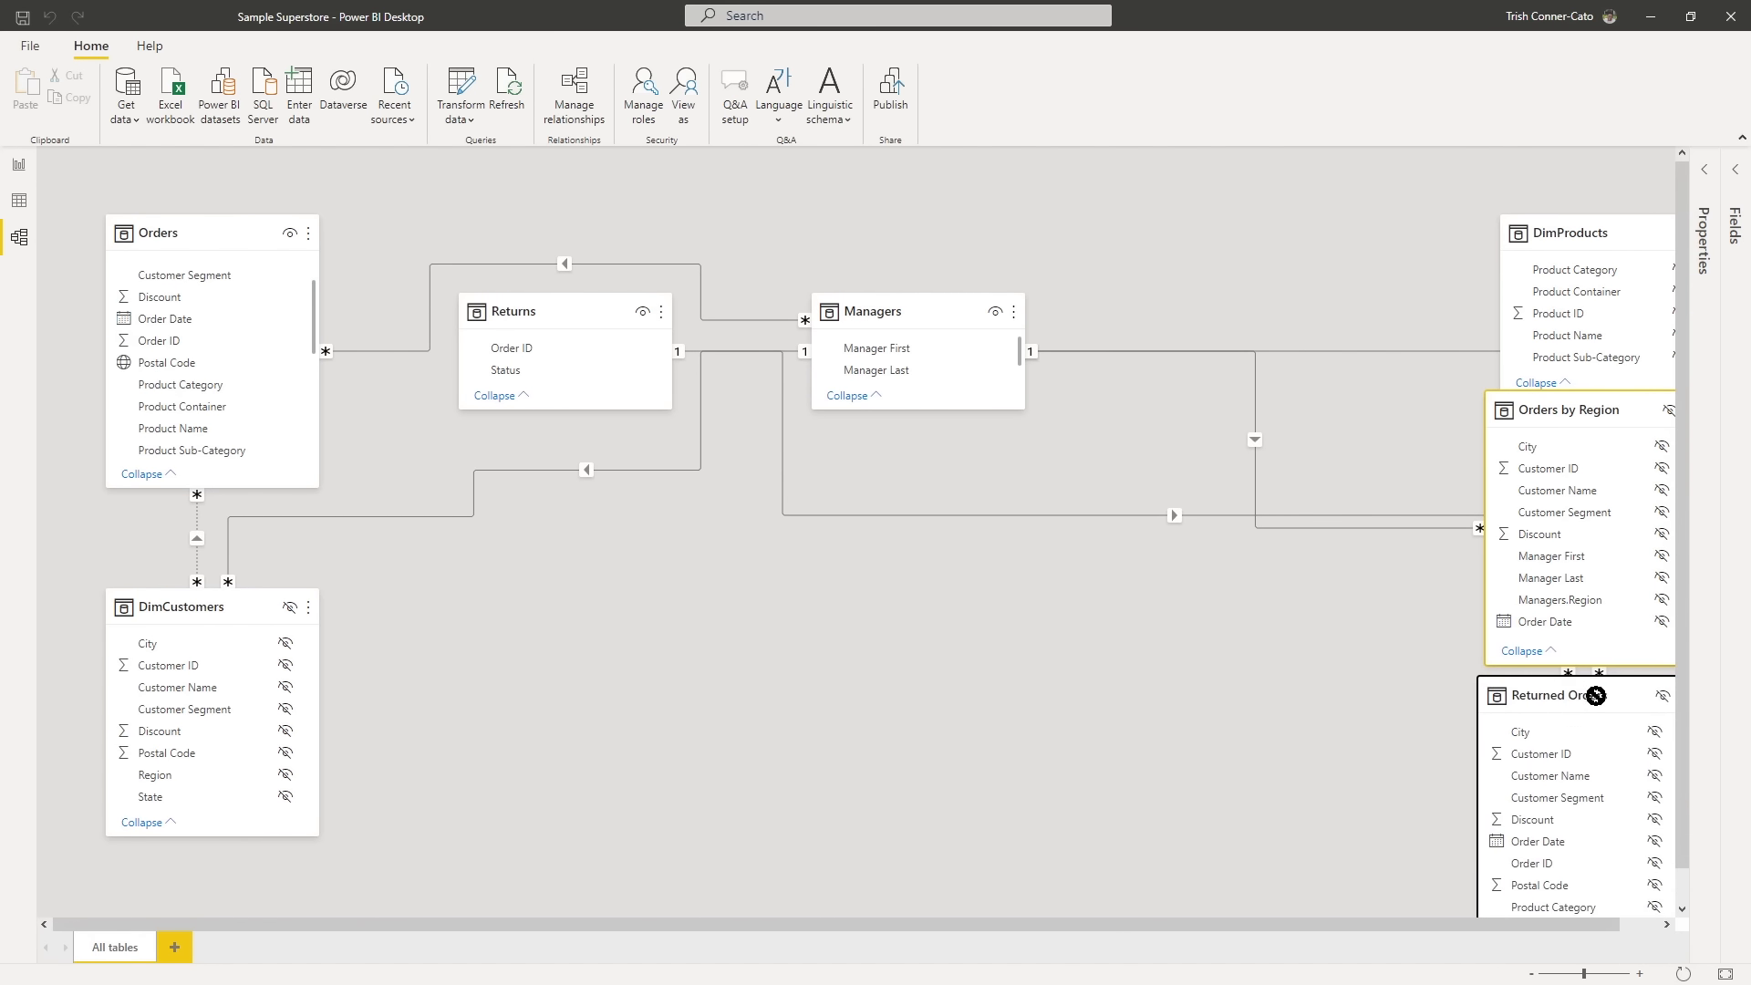
drag(243, 606, 1463, 702)
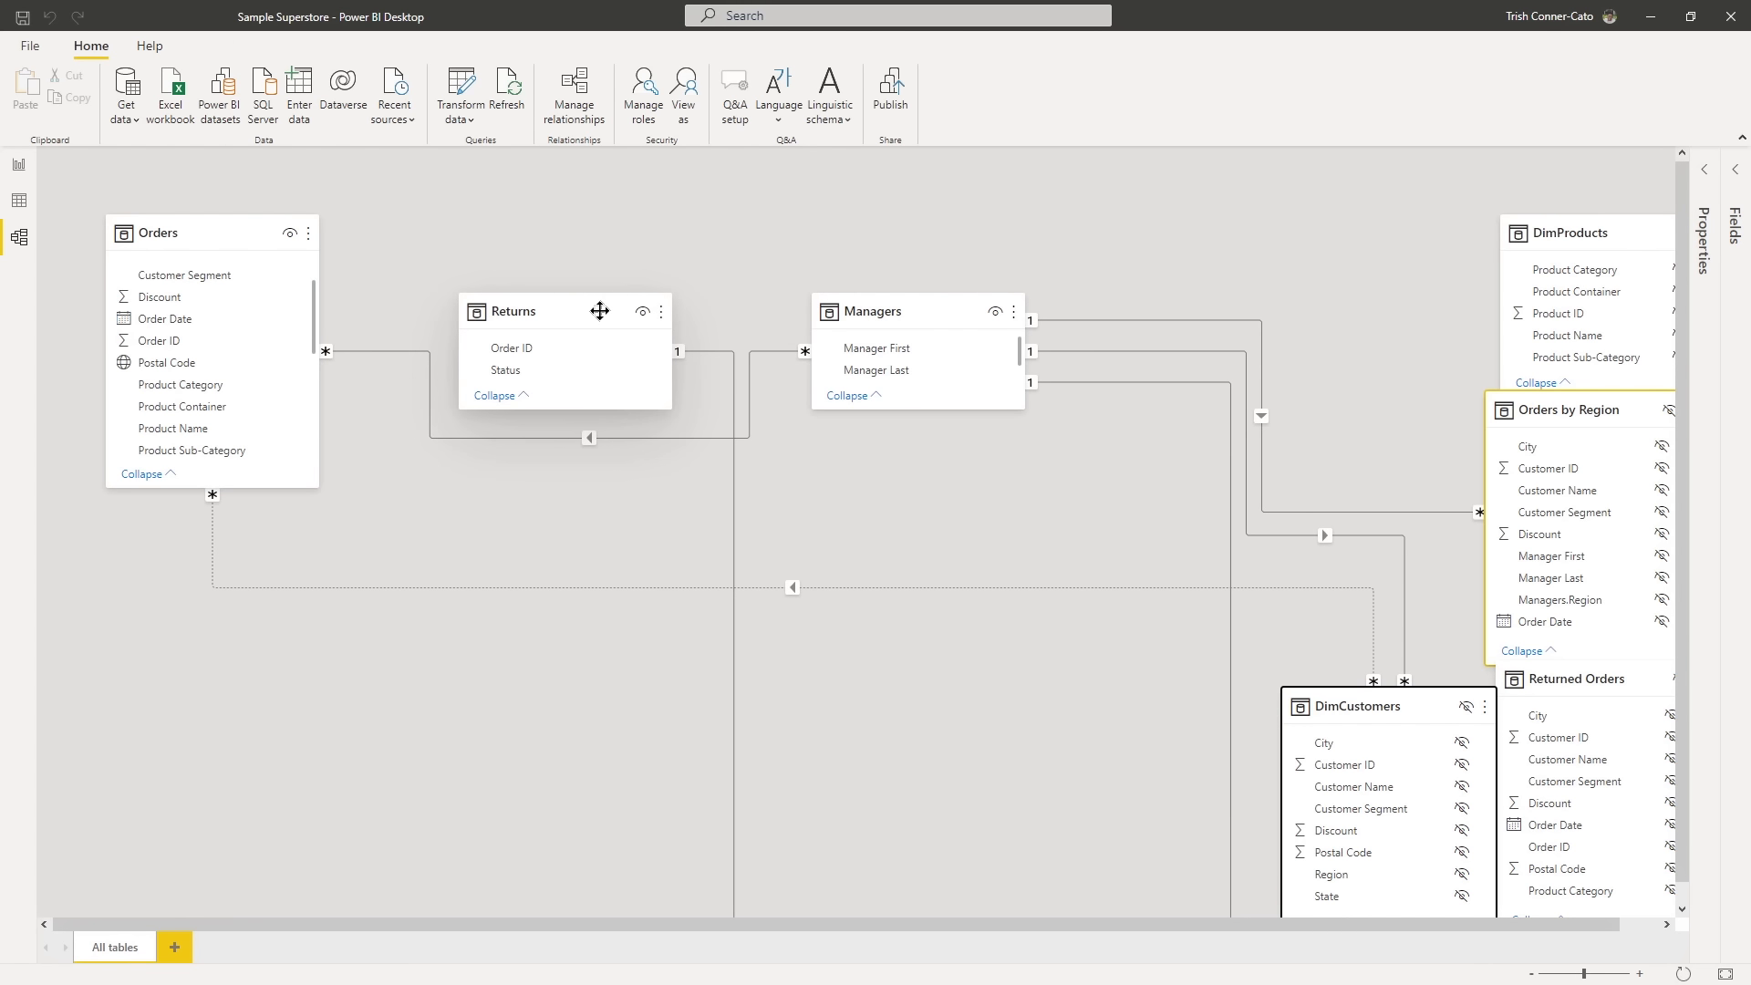
- Line up Returns and Managers with the top of Orders, and enlarge the Managers and Orders cards to show all their fields
drag(598, 310, 565, 232)
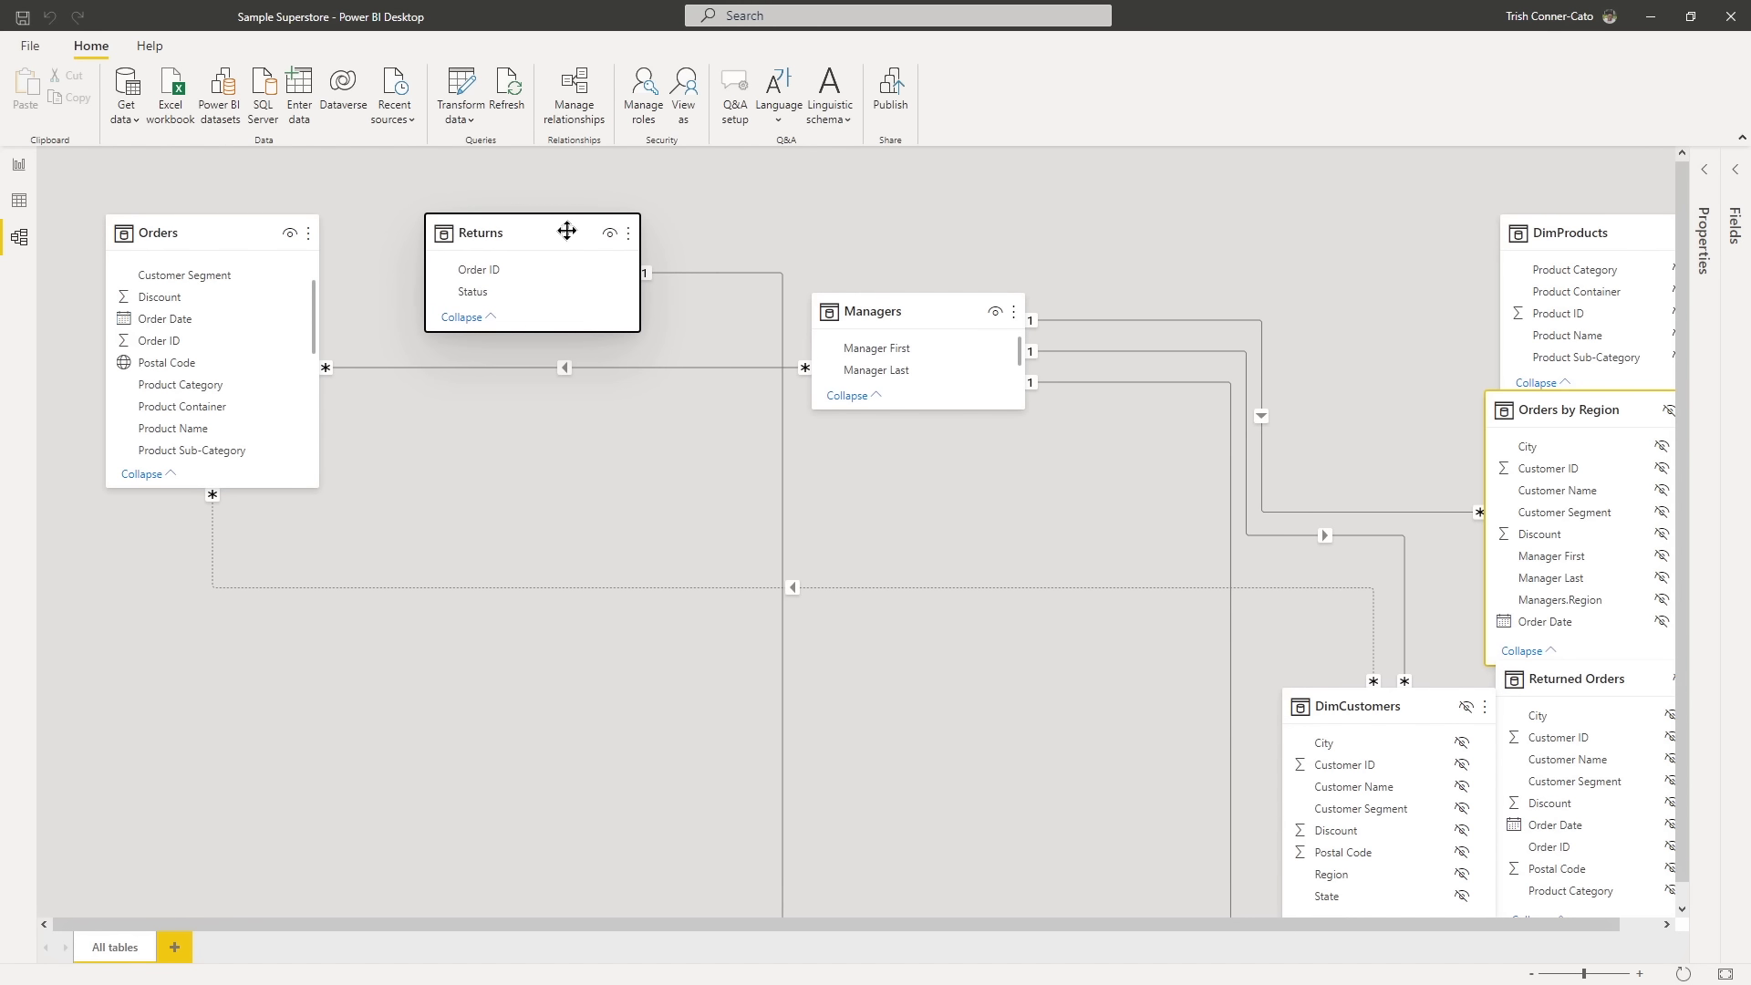
drag(890, 302, 898, 228)
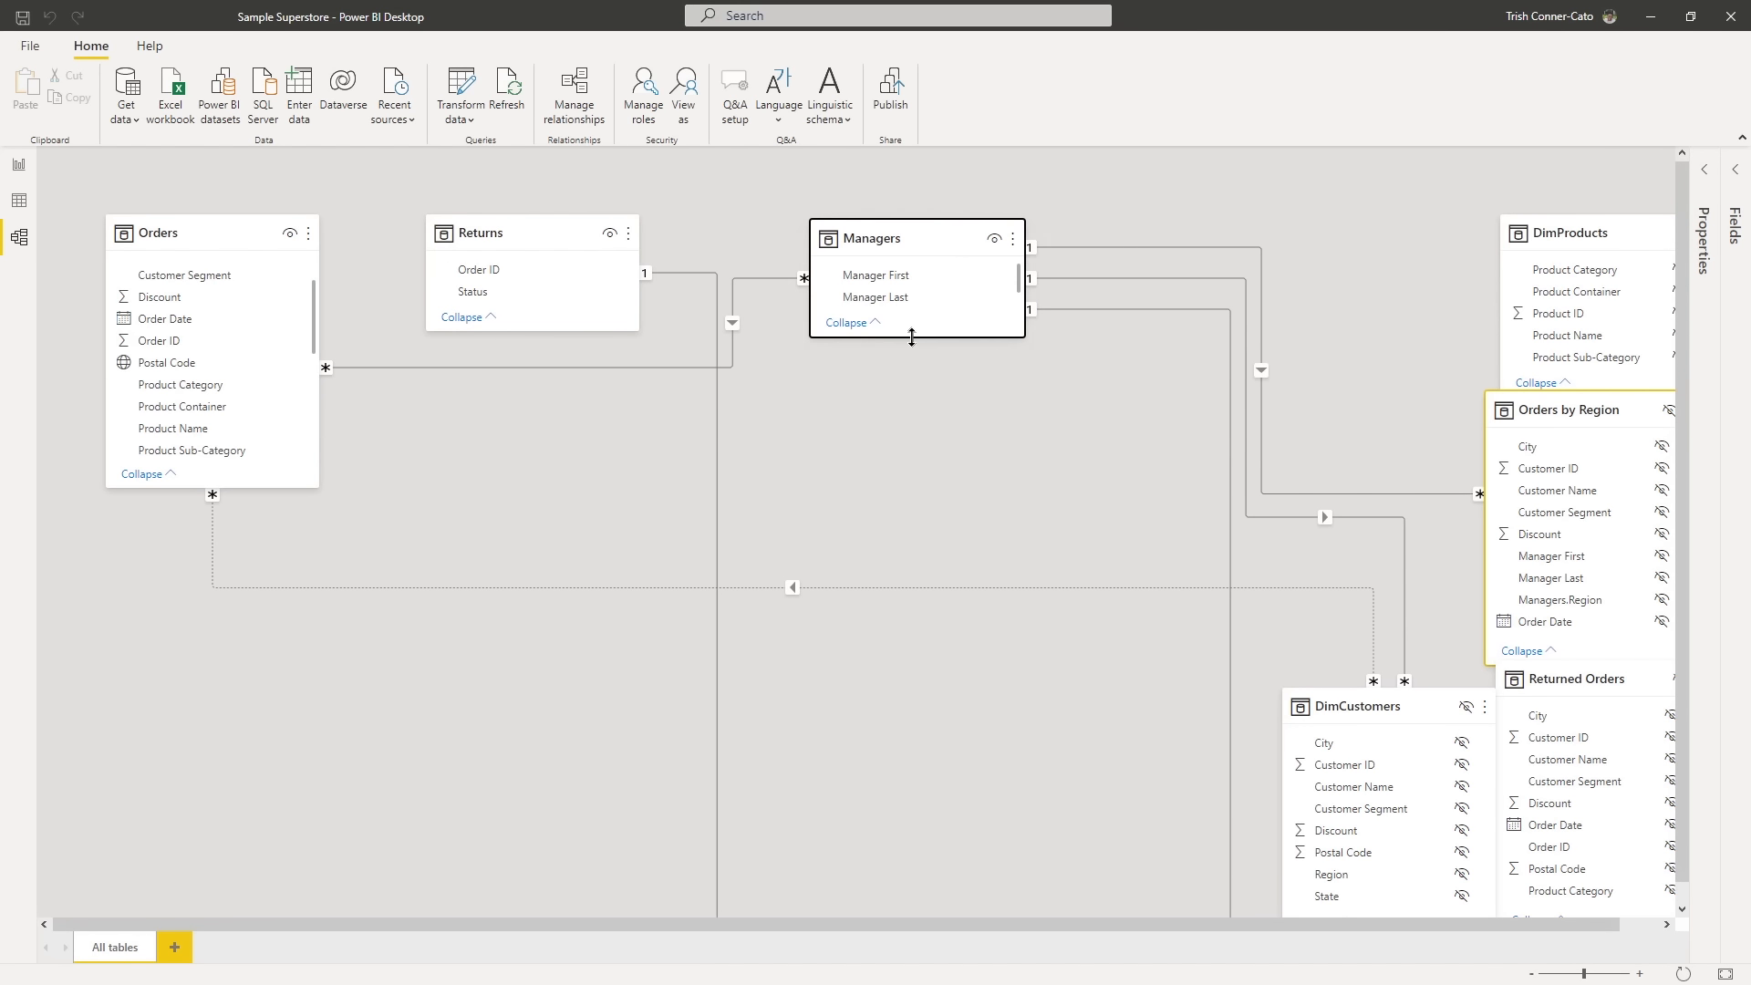
mouse_move(913, 337)
mouse_down()
mouse_move(918, 381)
mouse_move(918, 367)
mouse_up()
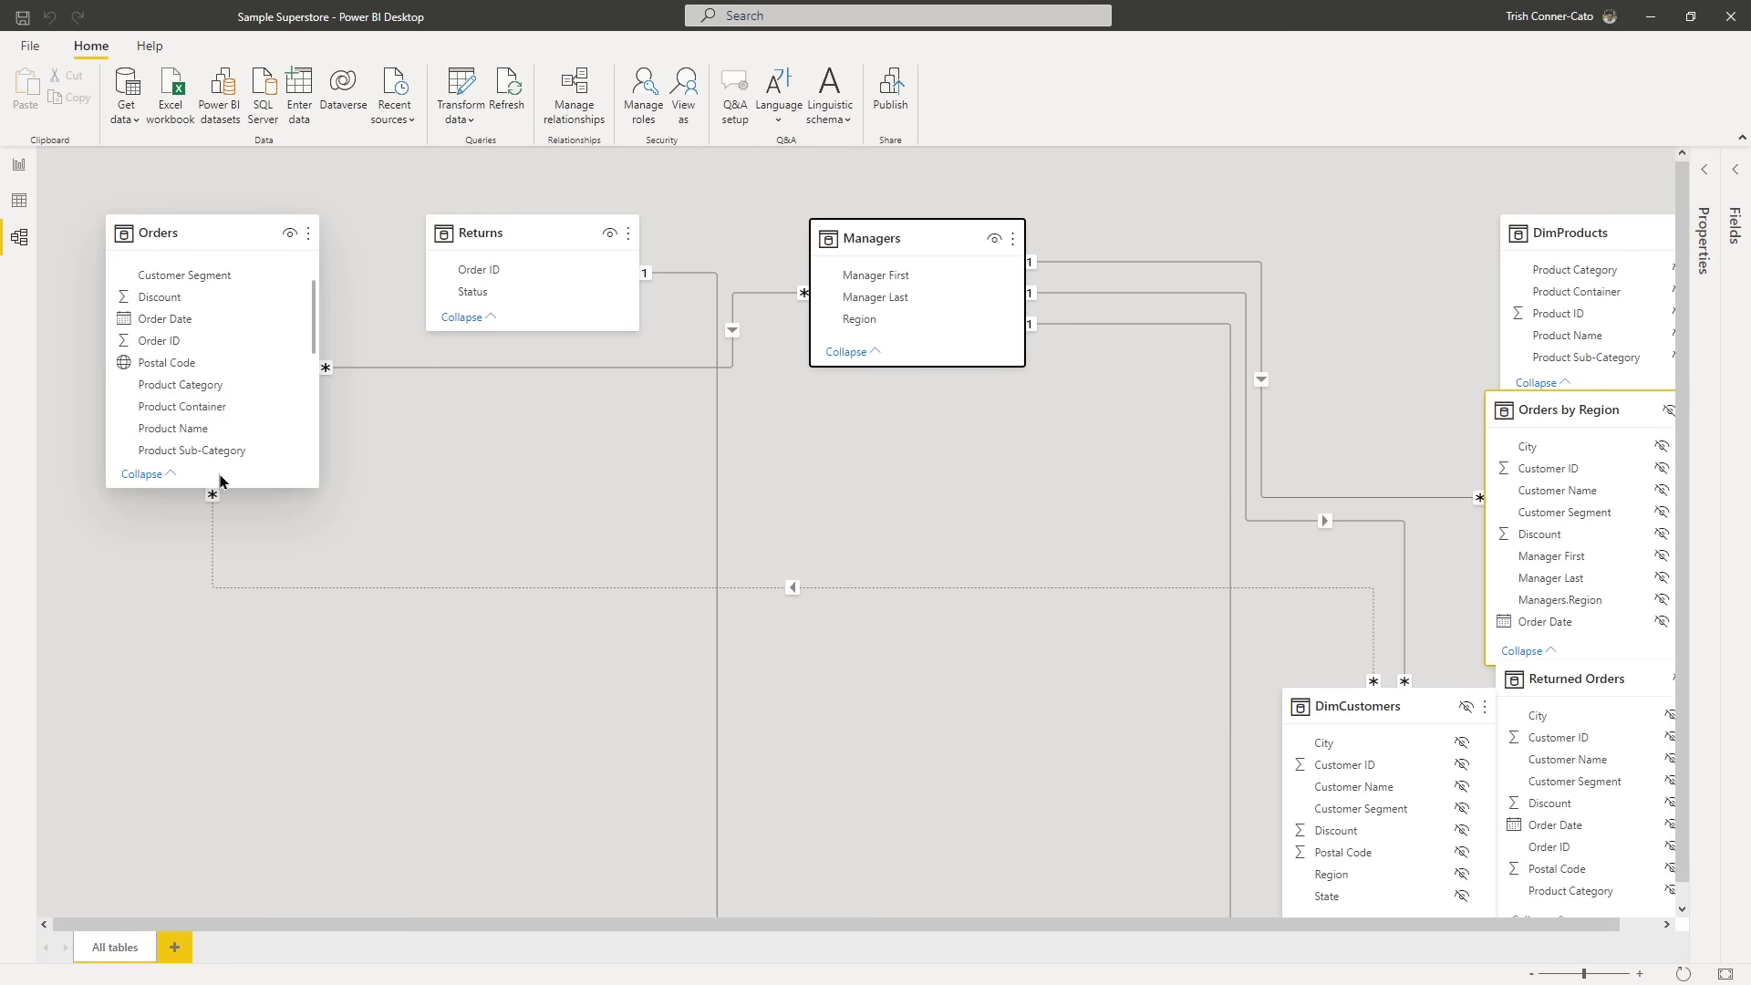
drag(215, 484, 252, 840)
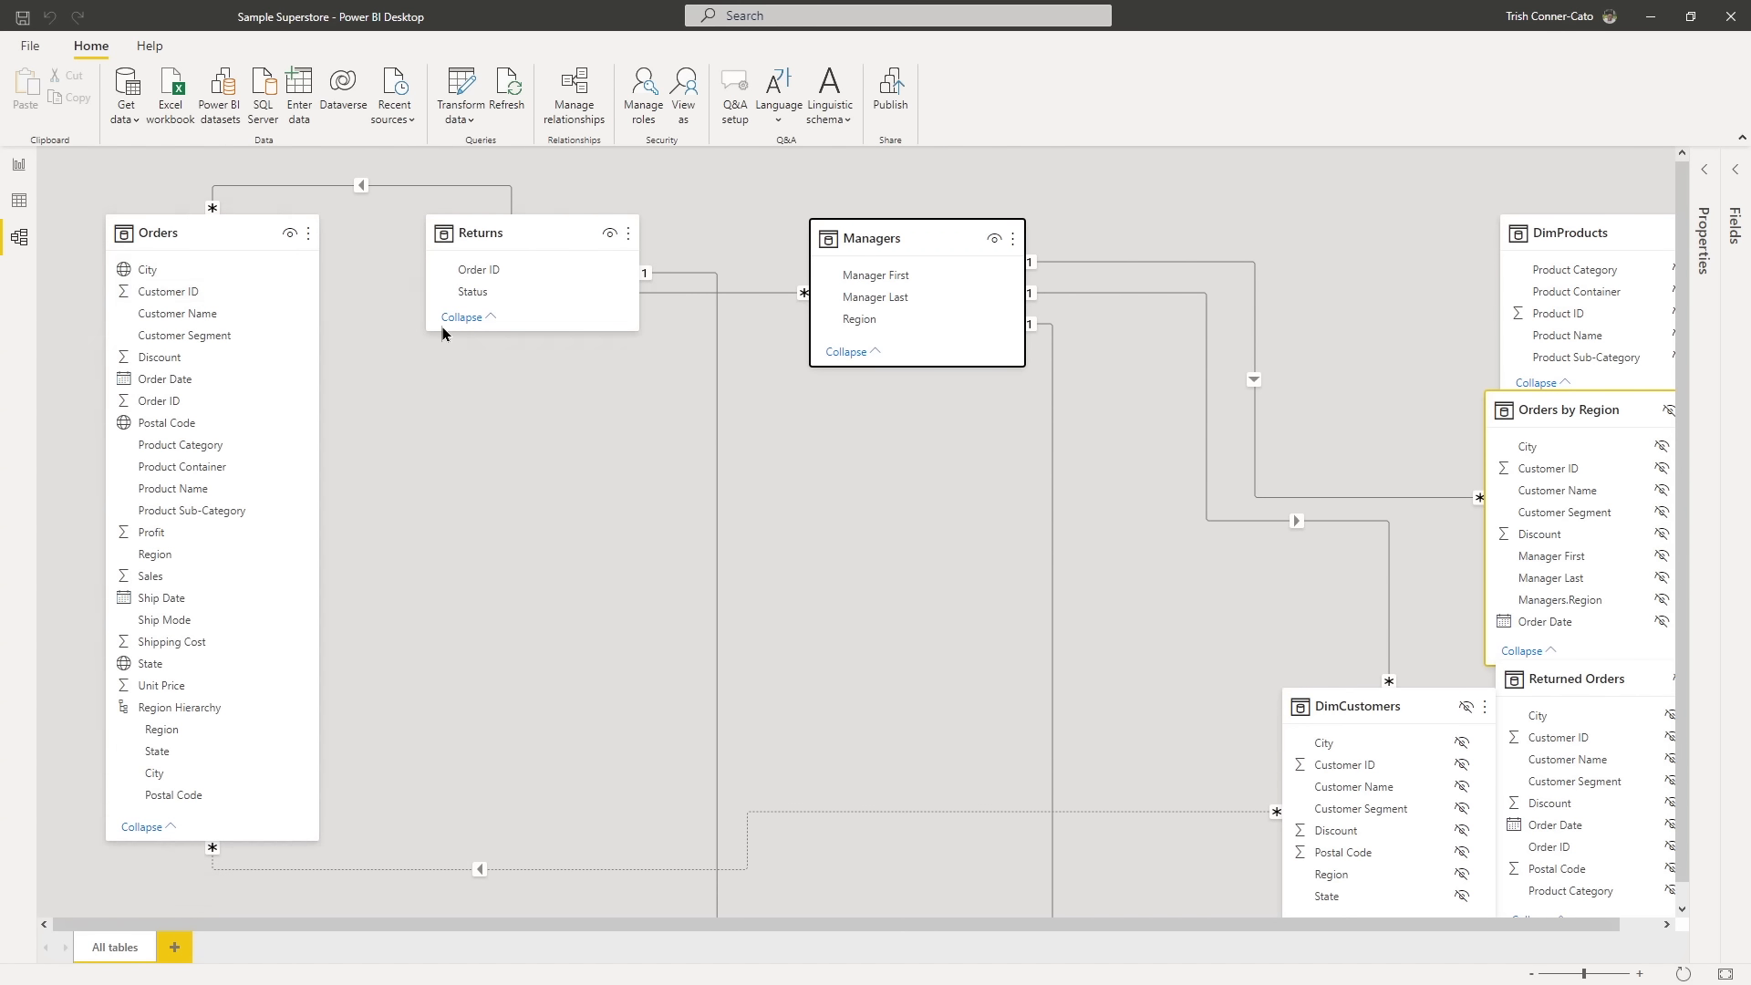
- Move Returns lower beside Orders, relate the Orders field Order ID to Order ID in Returns, and accept the relationship's settings
drag(560, 232, 539, 384)
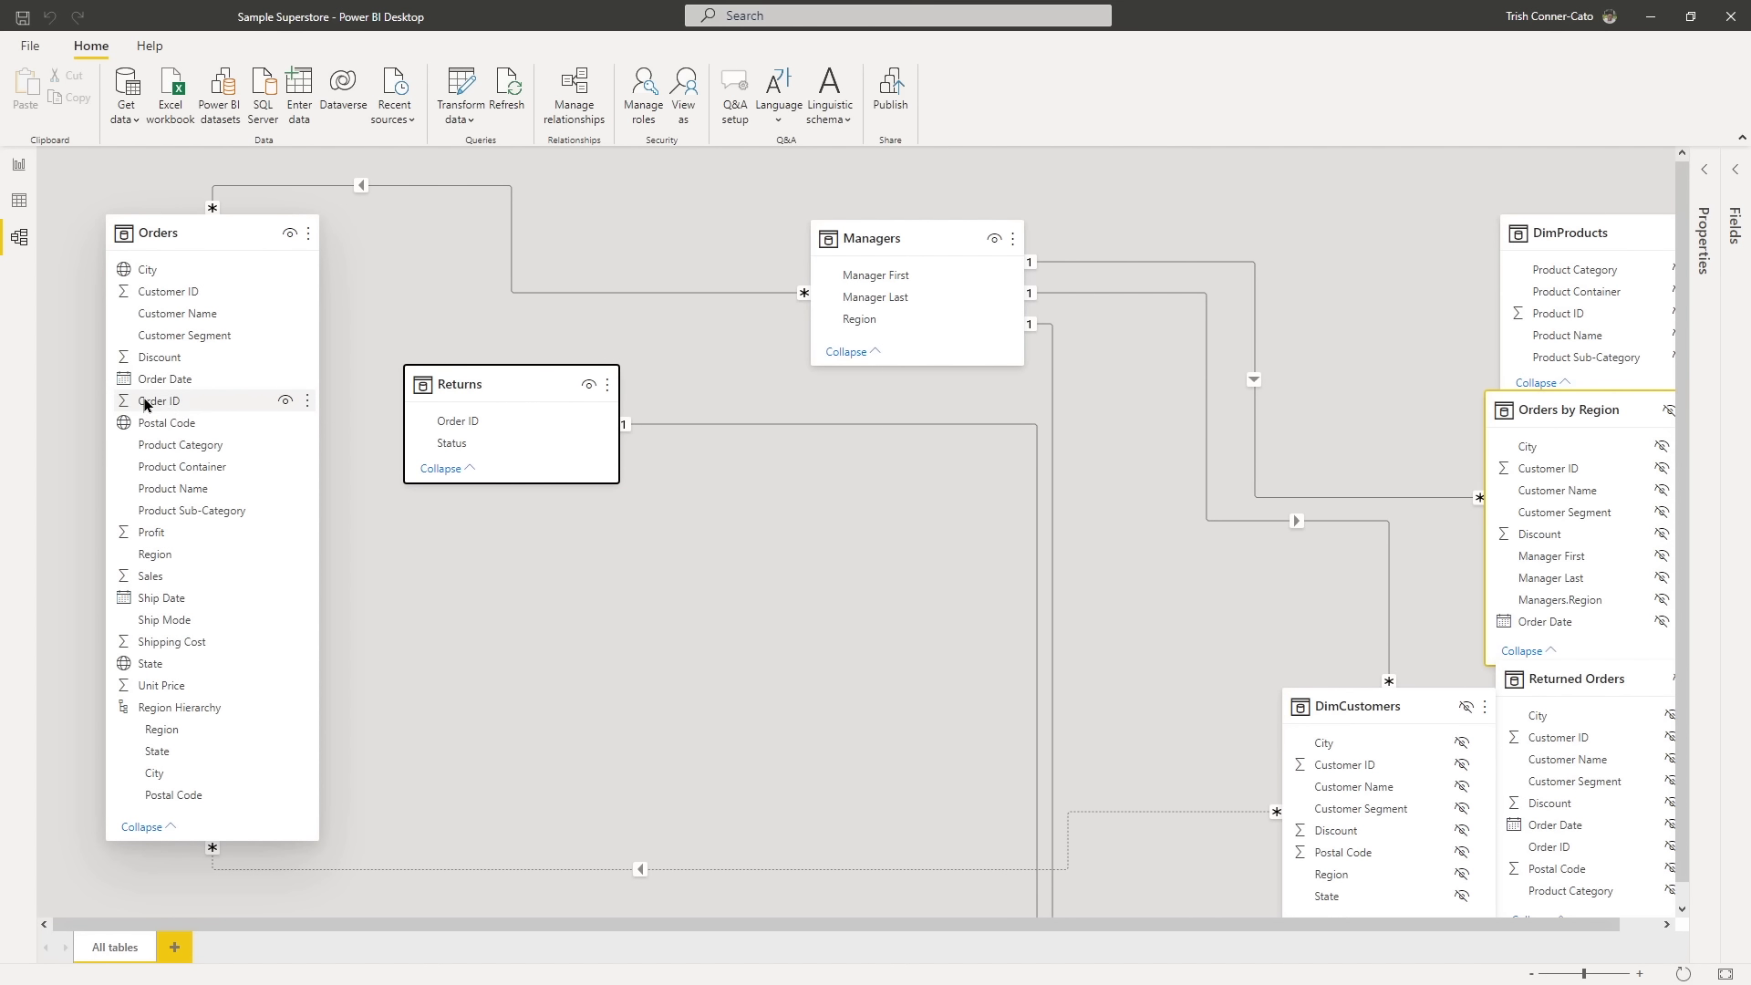
drag(146, 404, 444, 420)
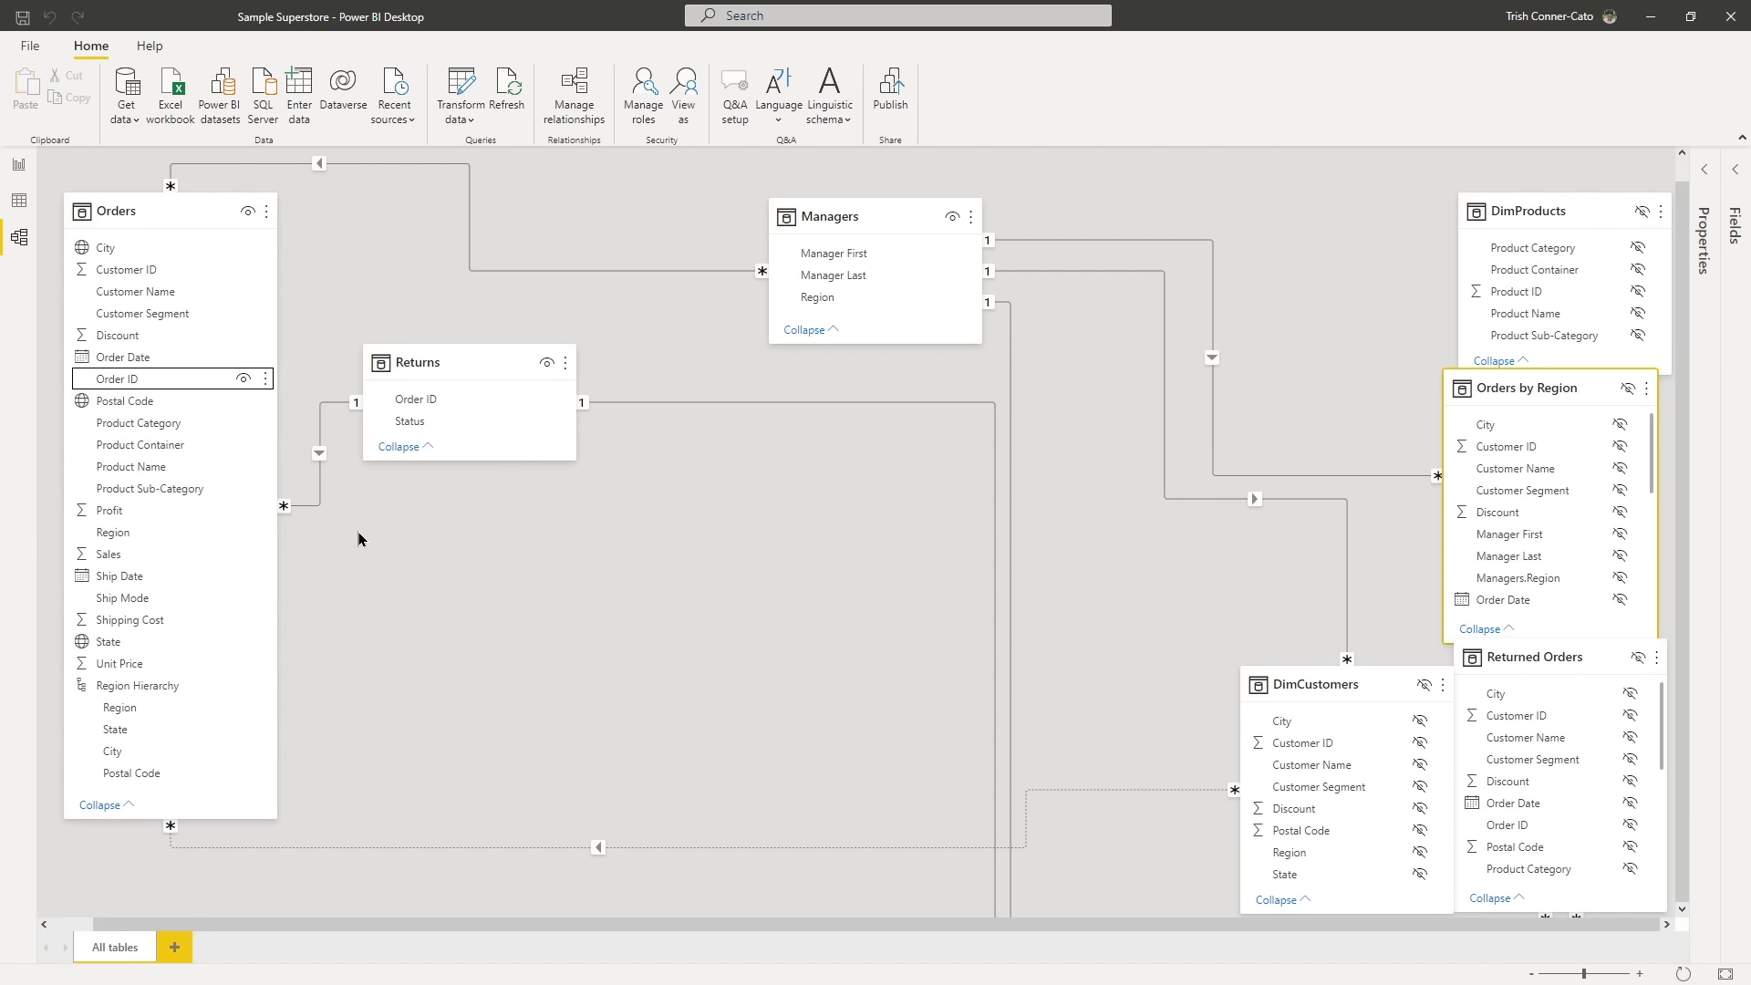
double_click(317, 471)
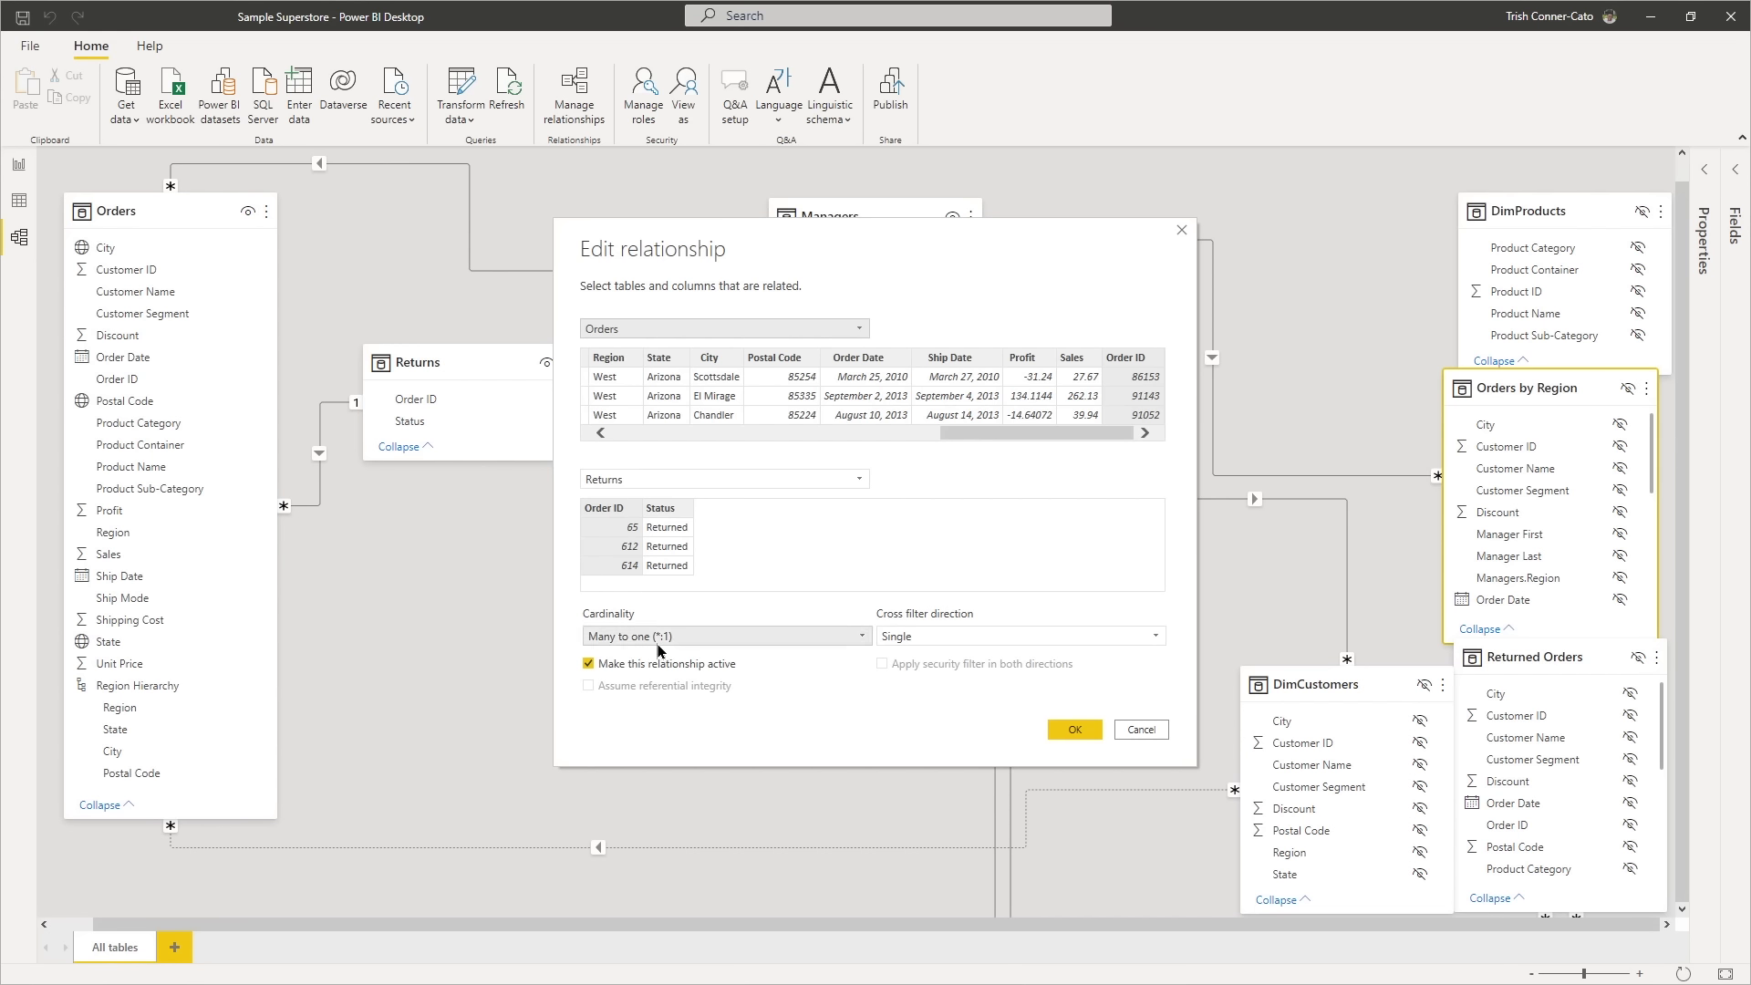
click(1076, 731)
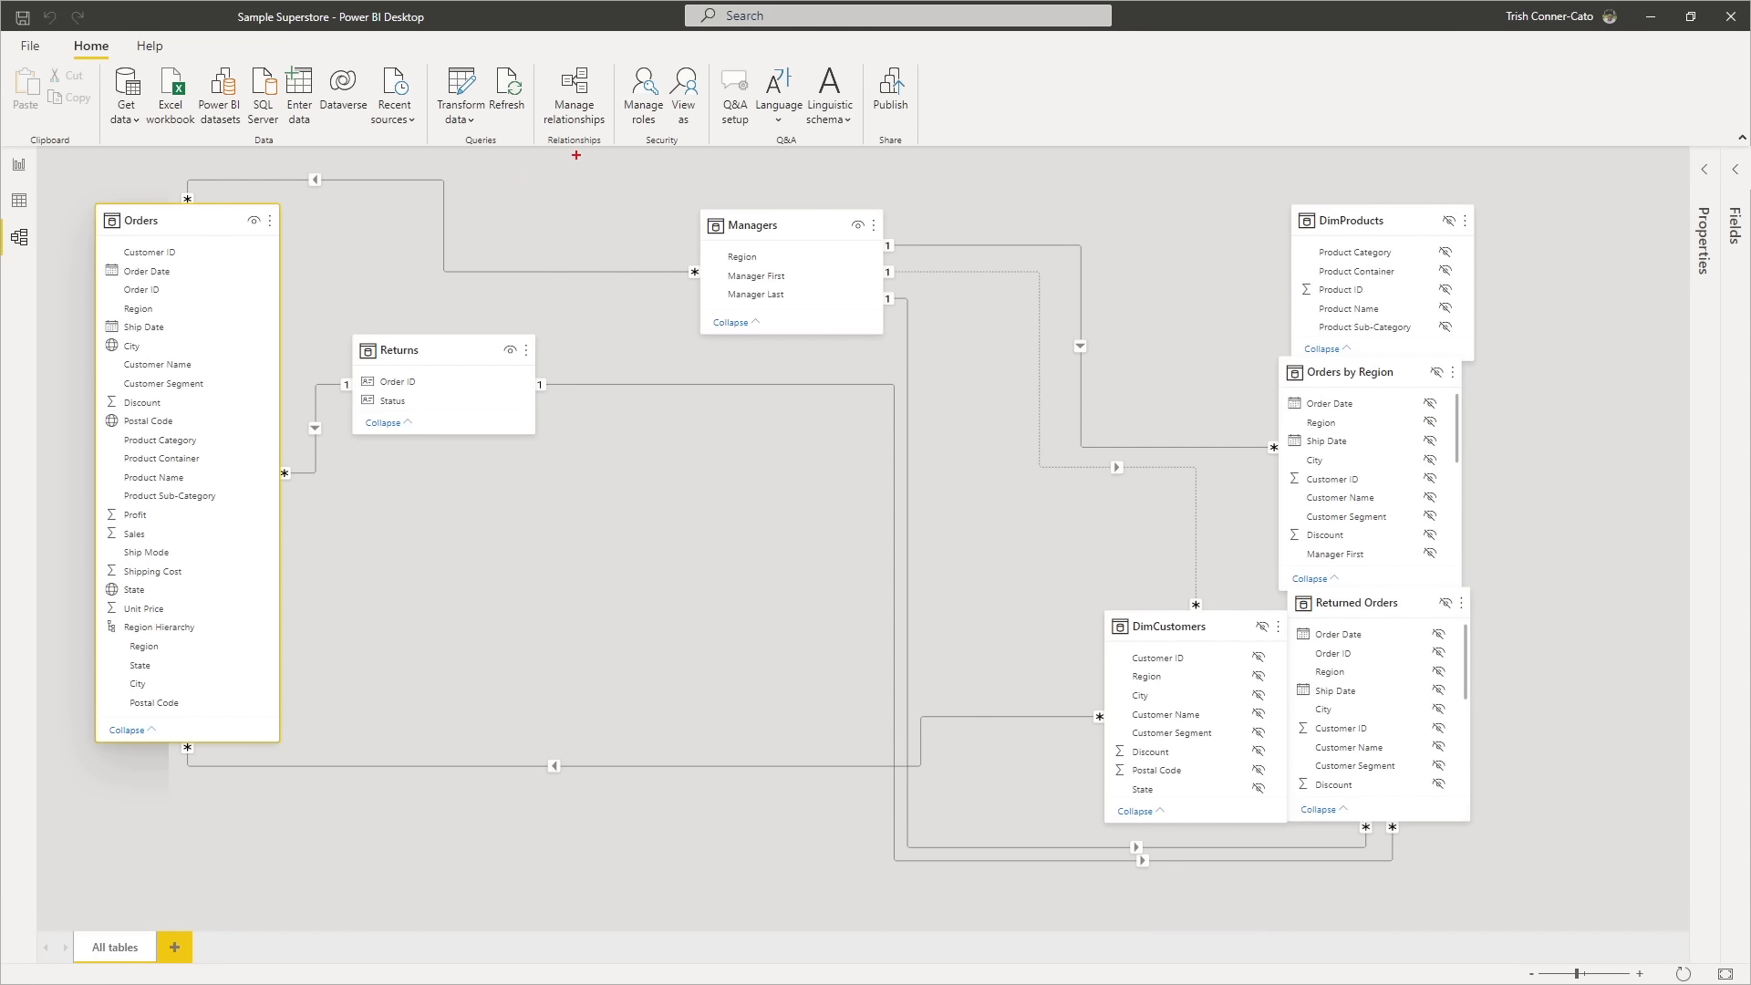
- Review the list of model relationships and run autodetection for new ones
drag(580, 185, 576, 233)
click(575, 91)
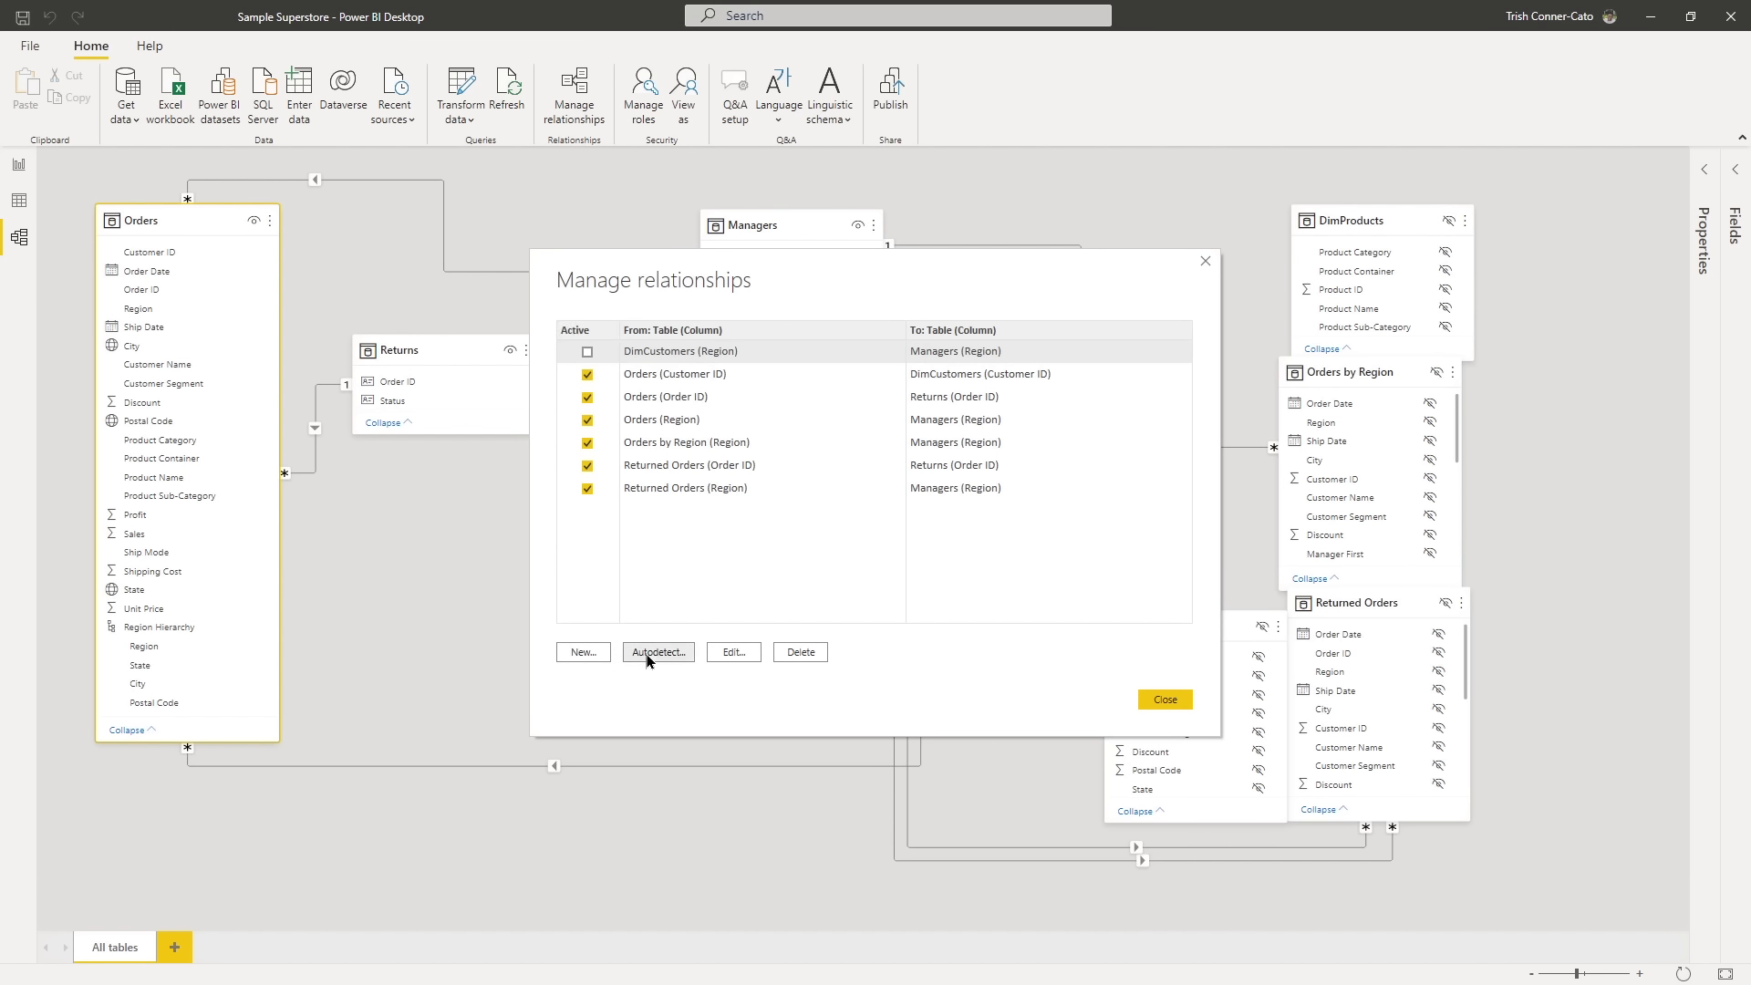
click(649, 659)
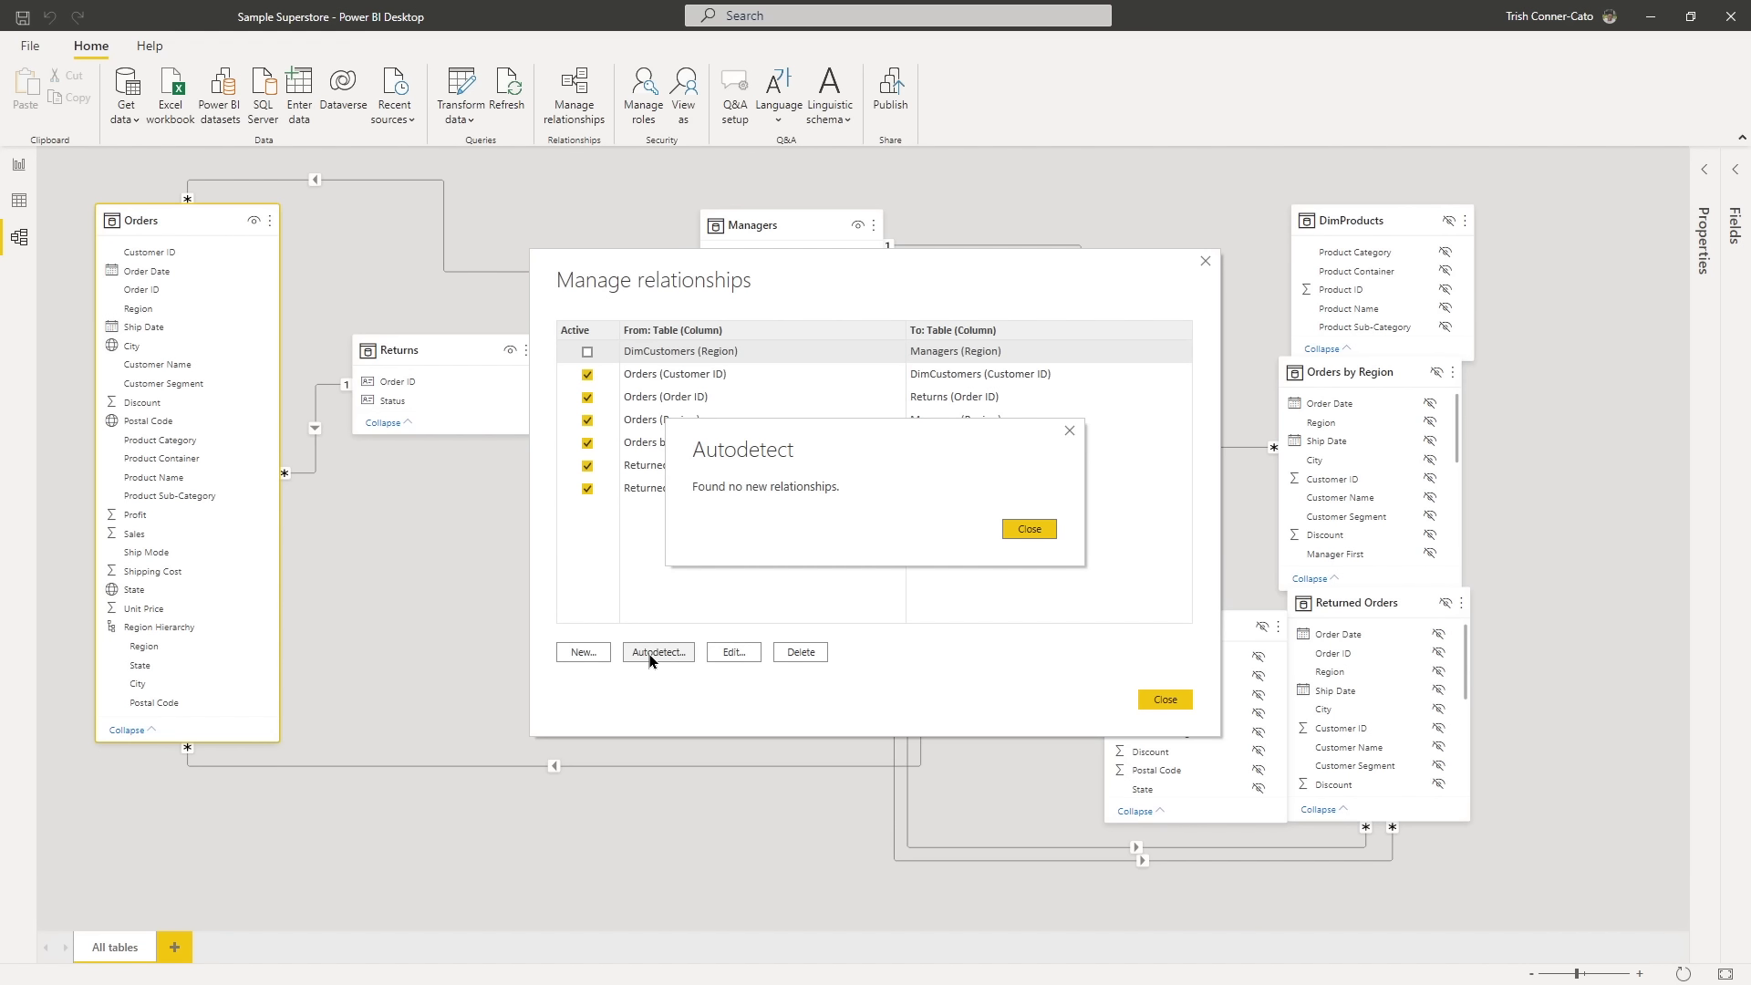
click(1030, 532)
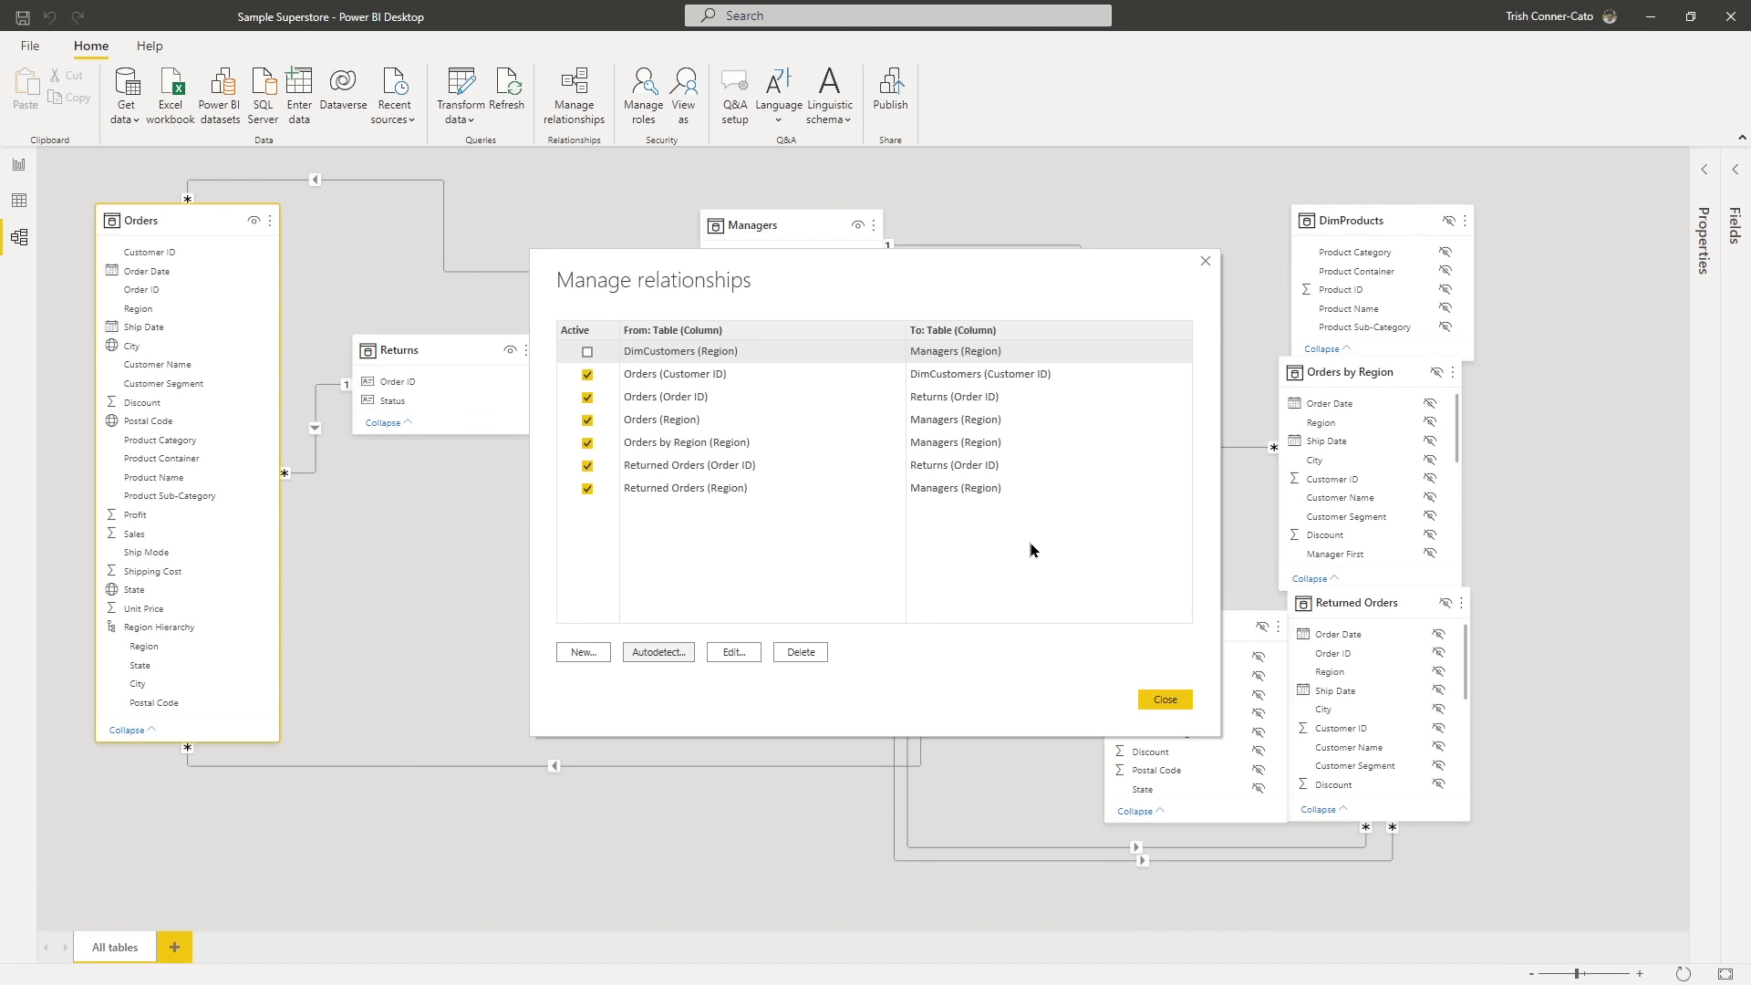
click(1151, 703)
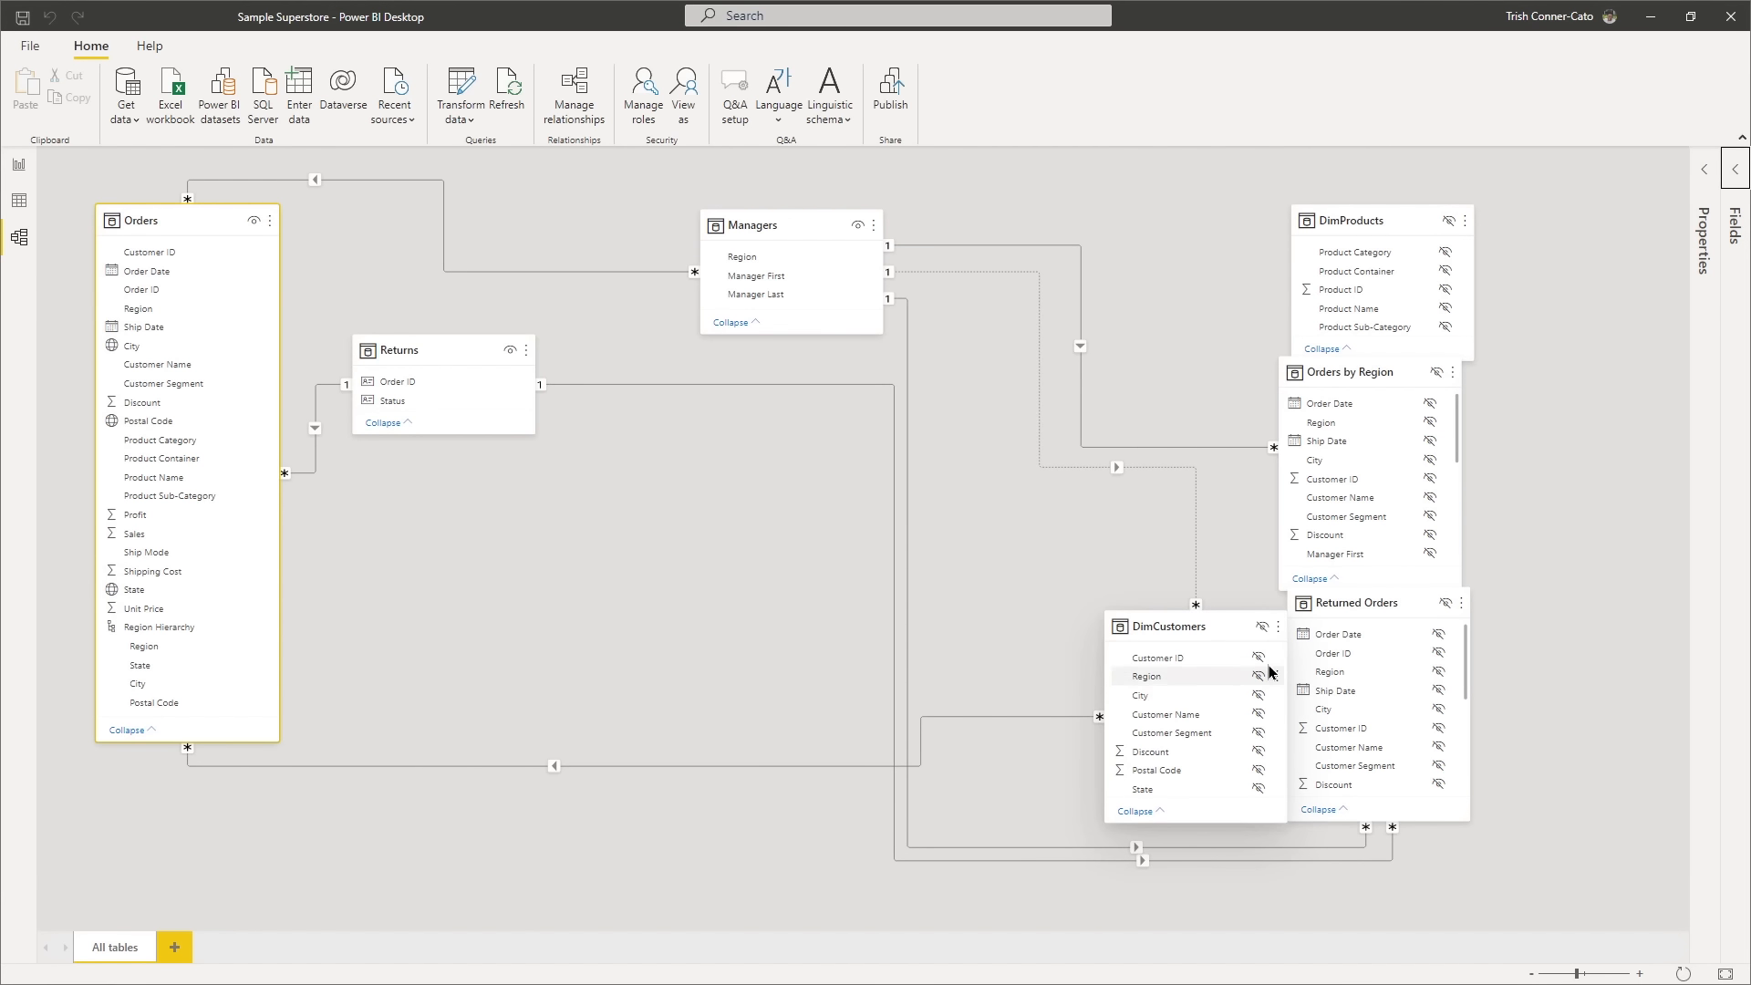
- Reopen the Properties and Fields panes and select the Order Date field of the Orders table
click(1705, 170)
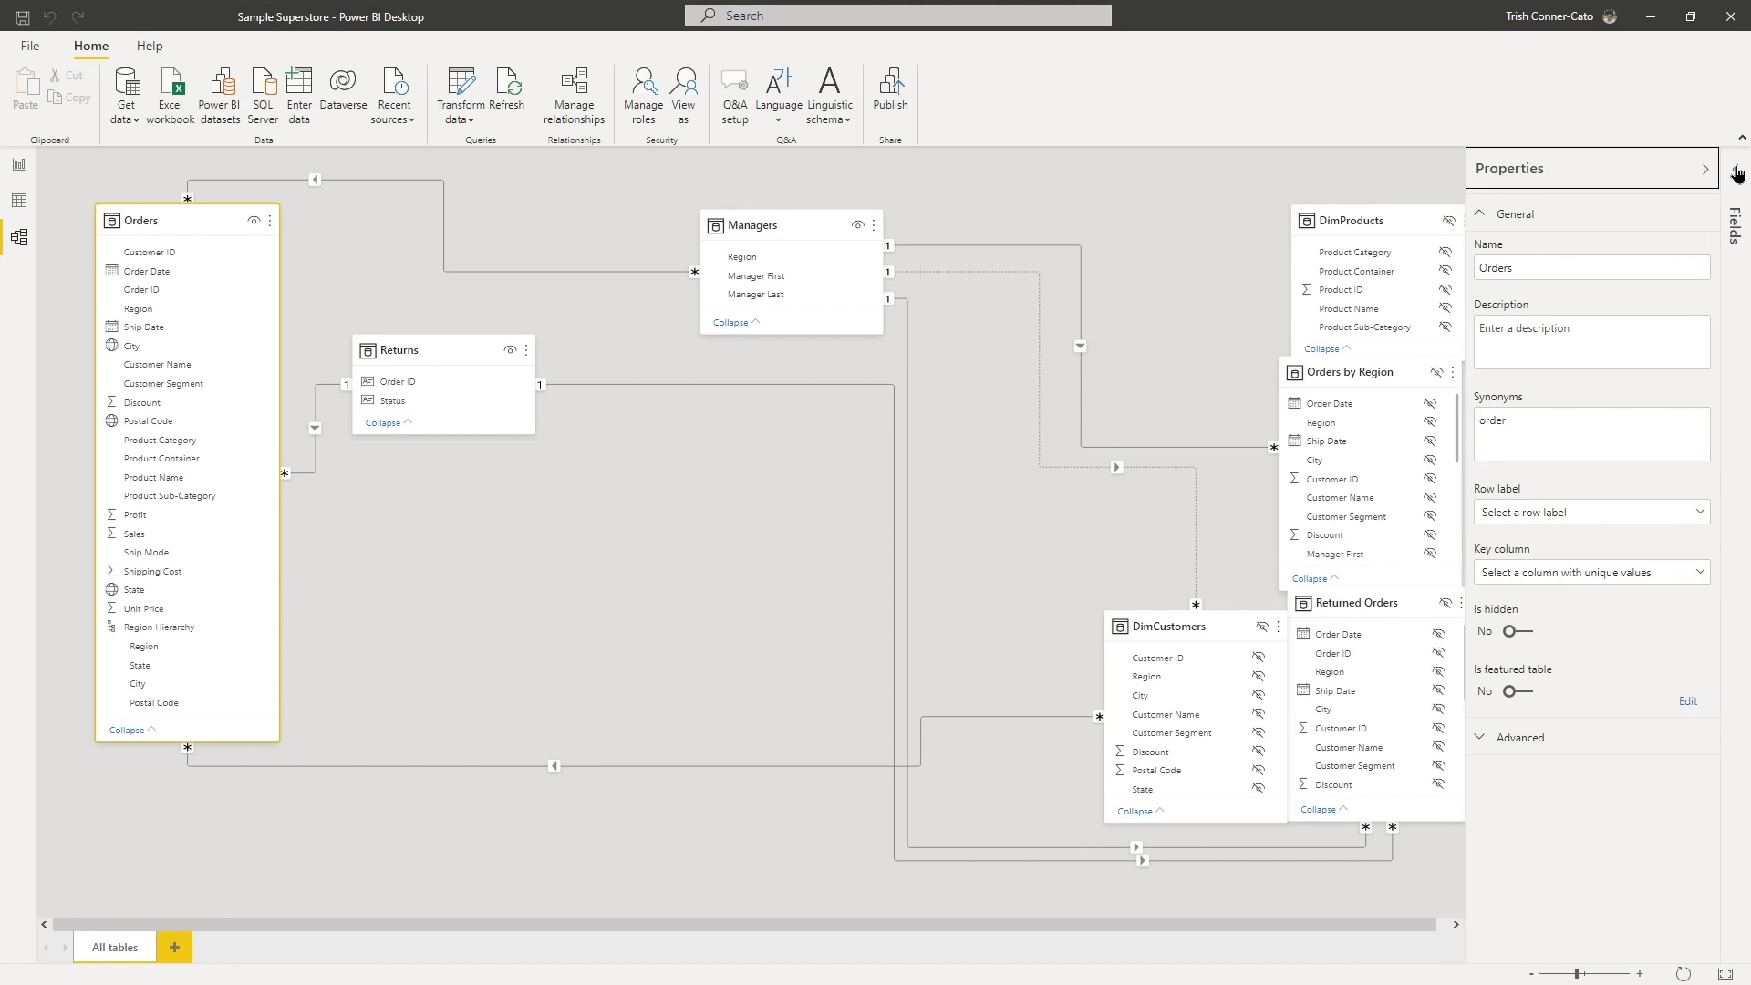
click(1735, 173)
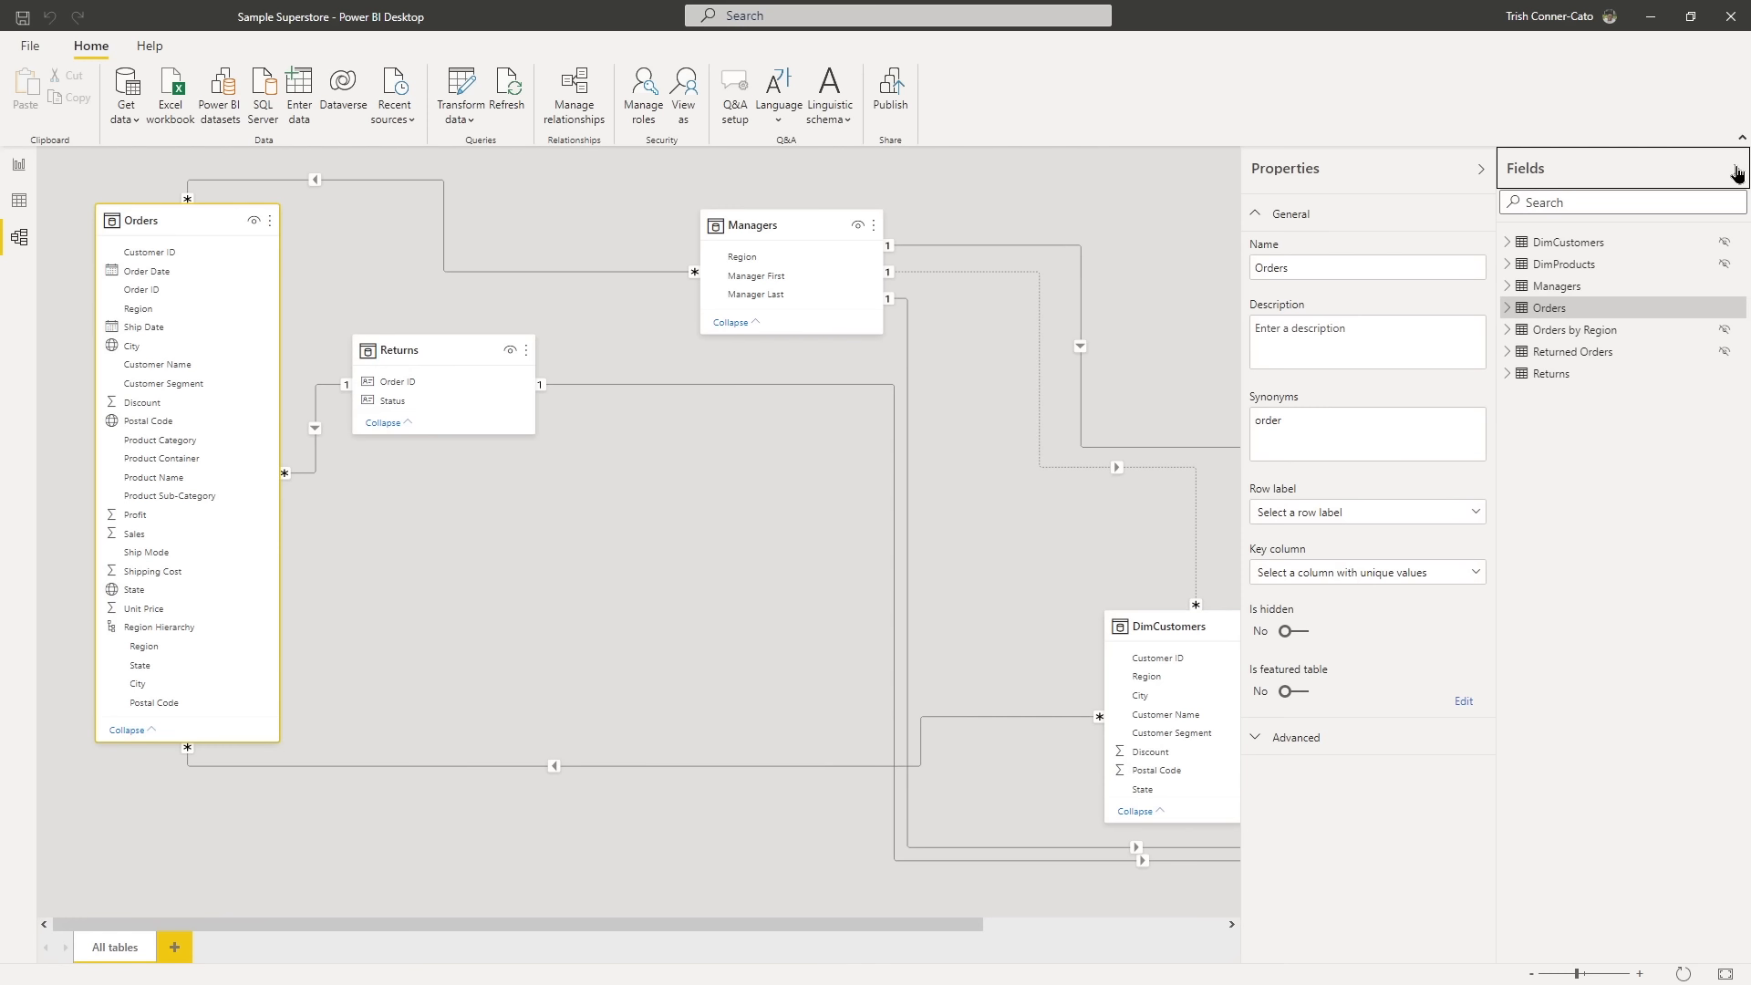
click(1510, 309)
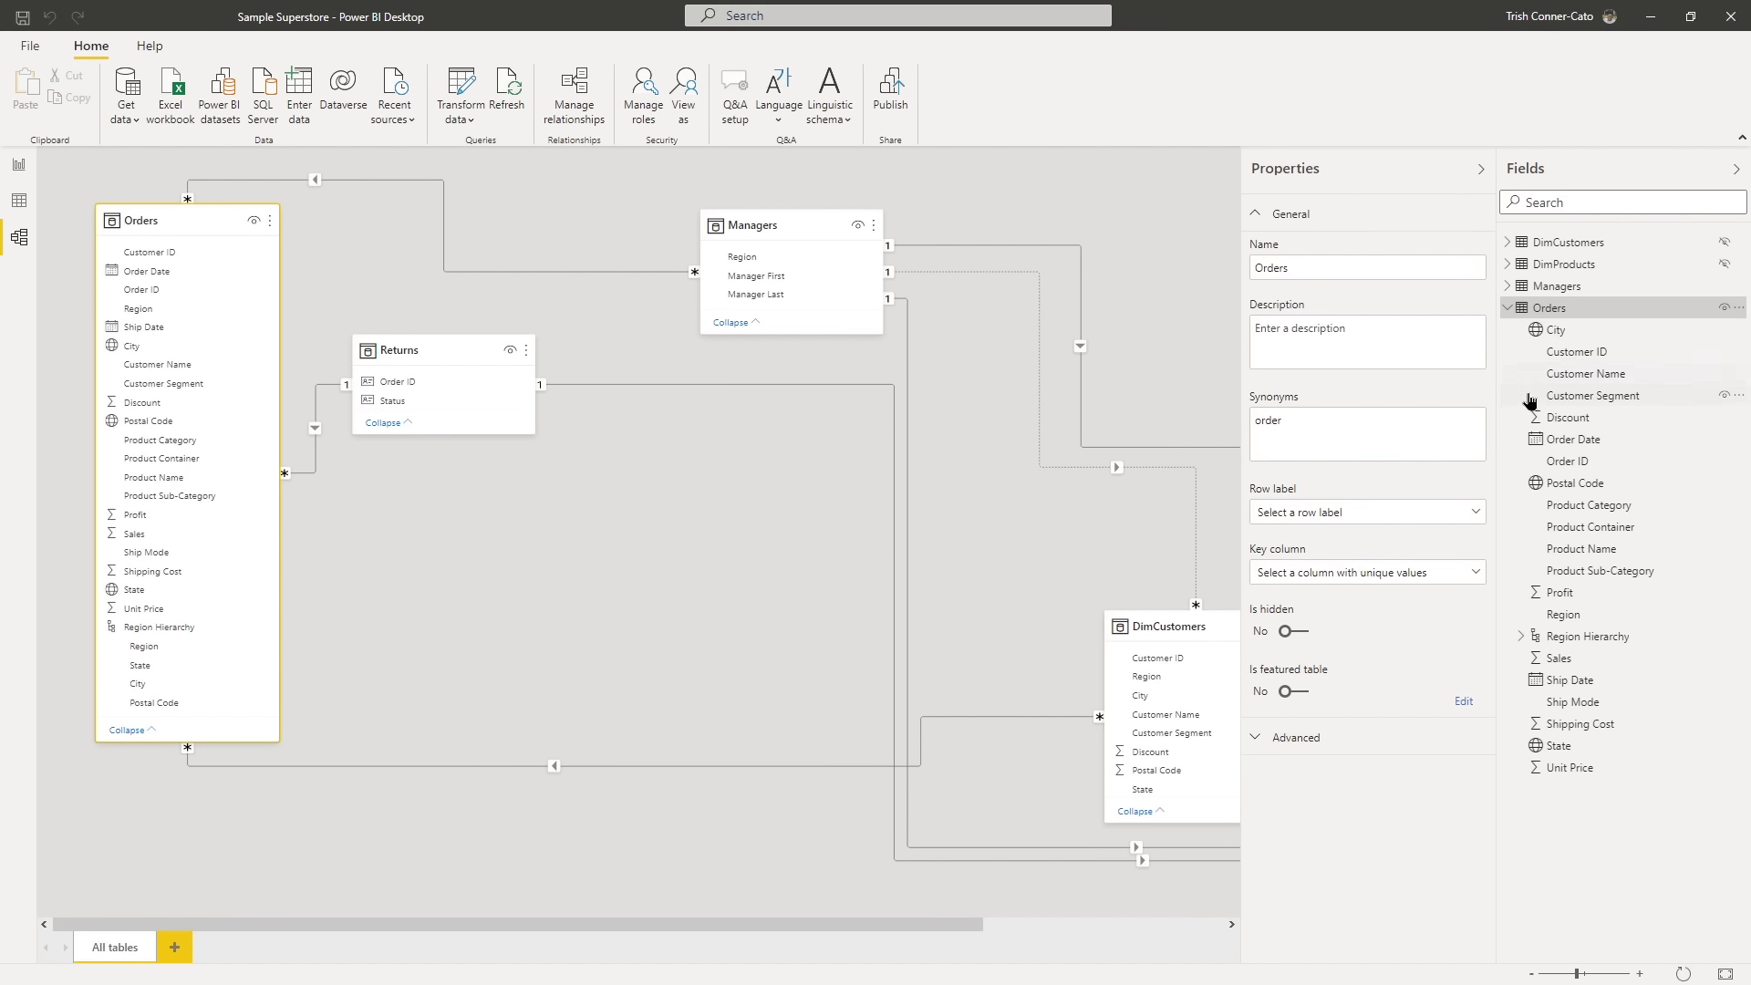
click(1555, 439)
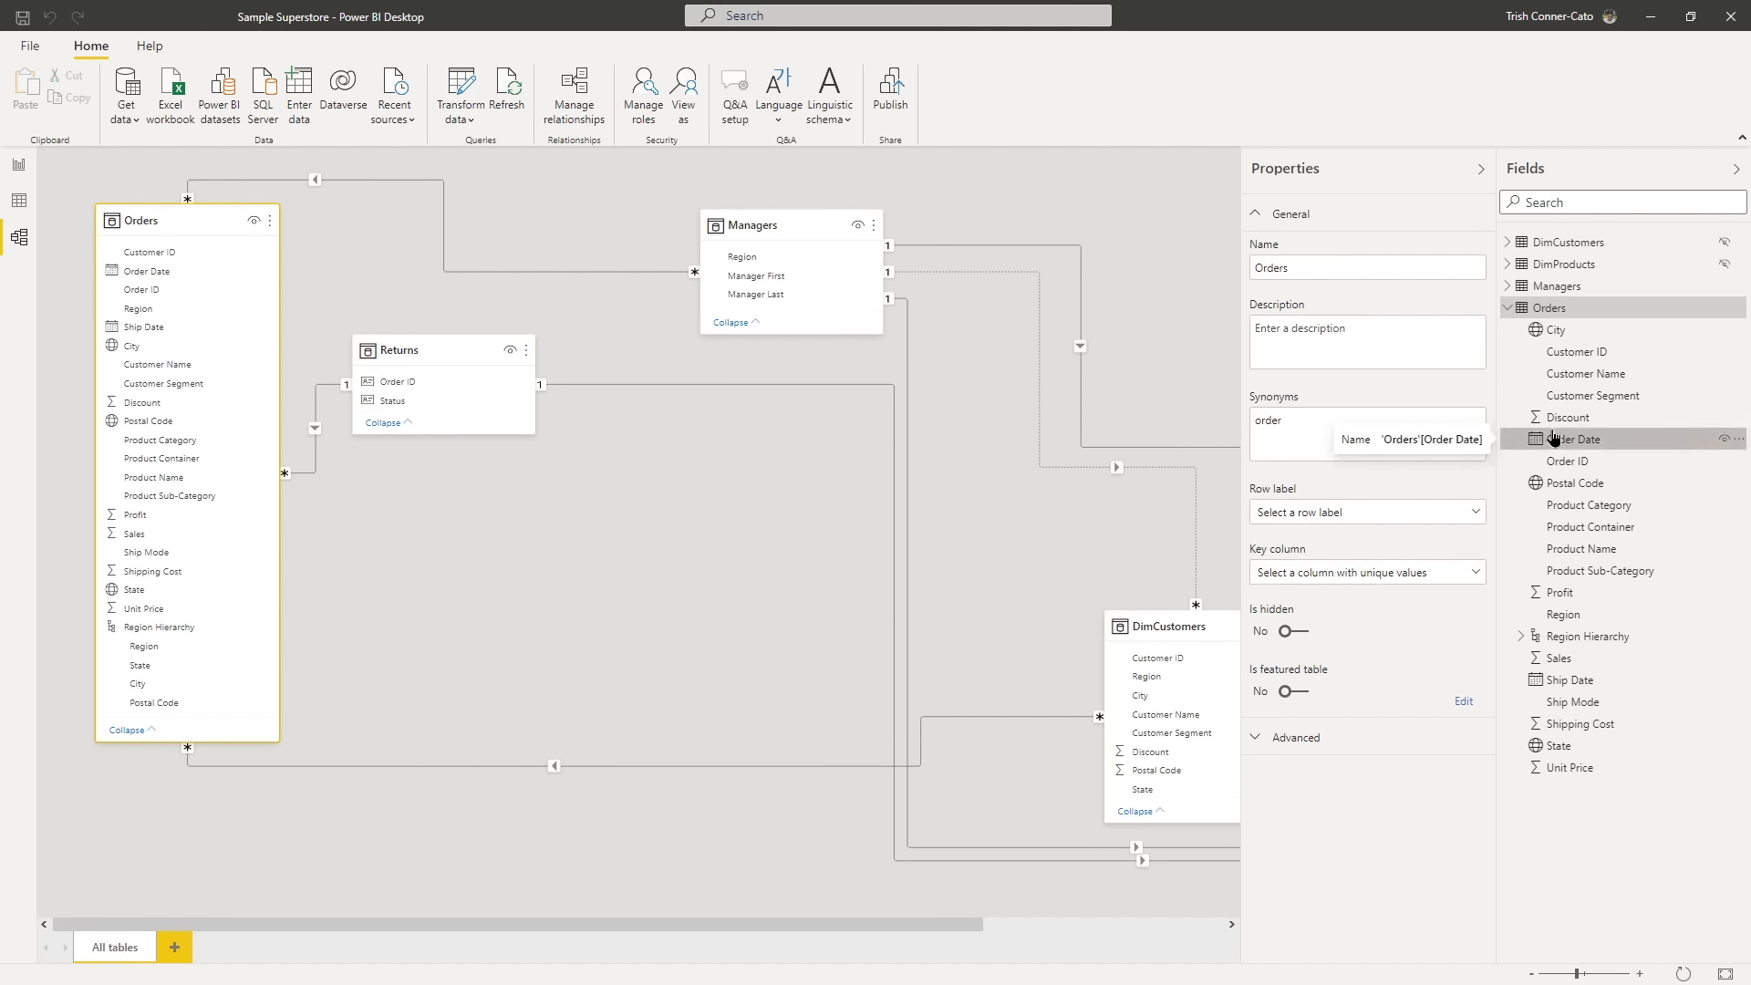